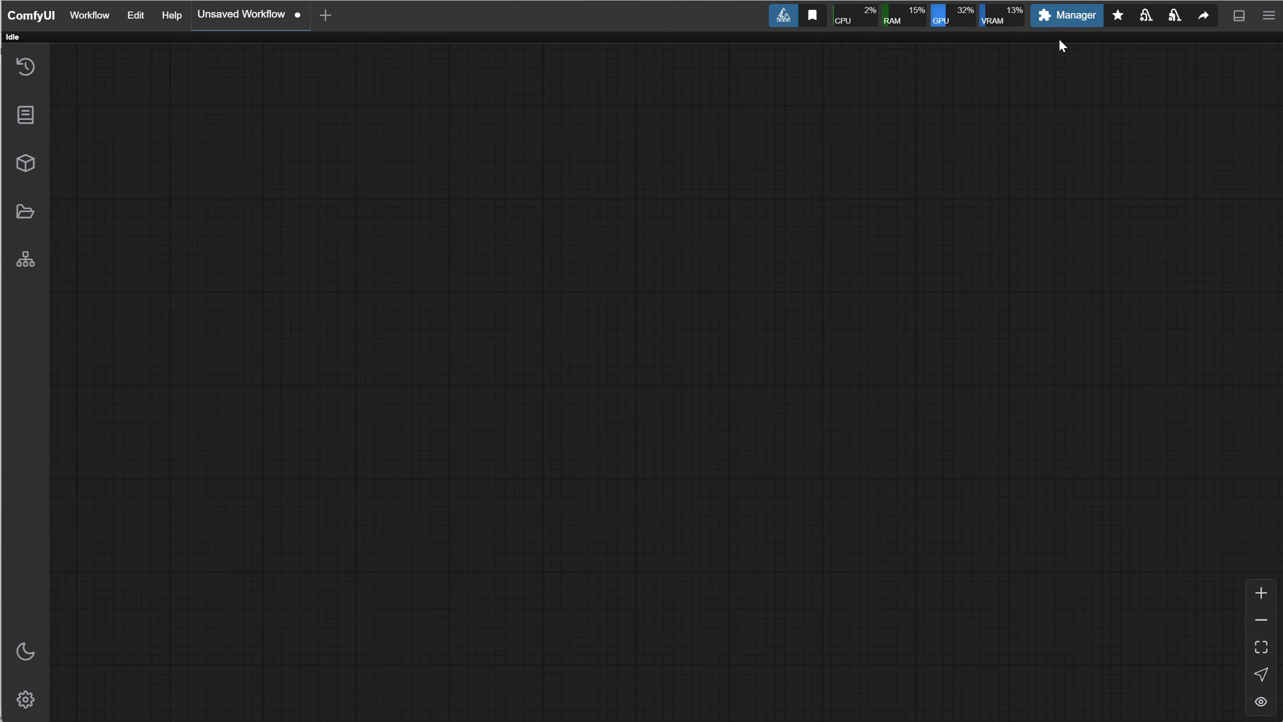
Search the custom nodes manager for "janus pro" and install the ComfyUI-Janus-Pro node pack.
left_click(1065, 22)
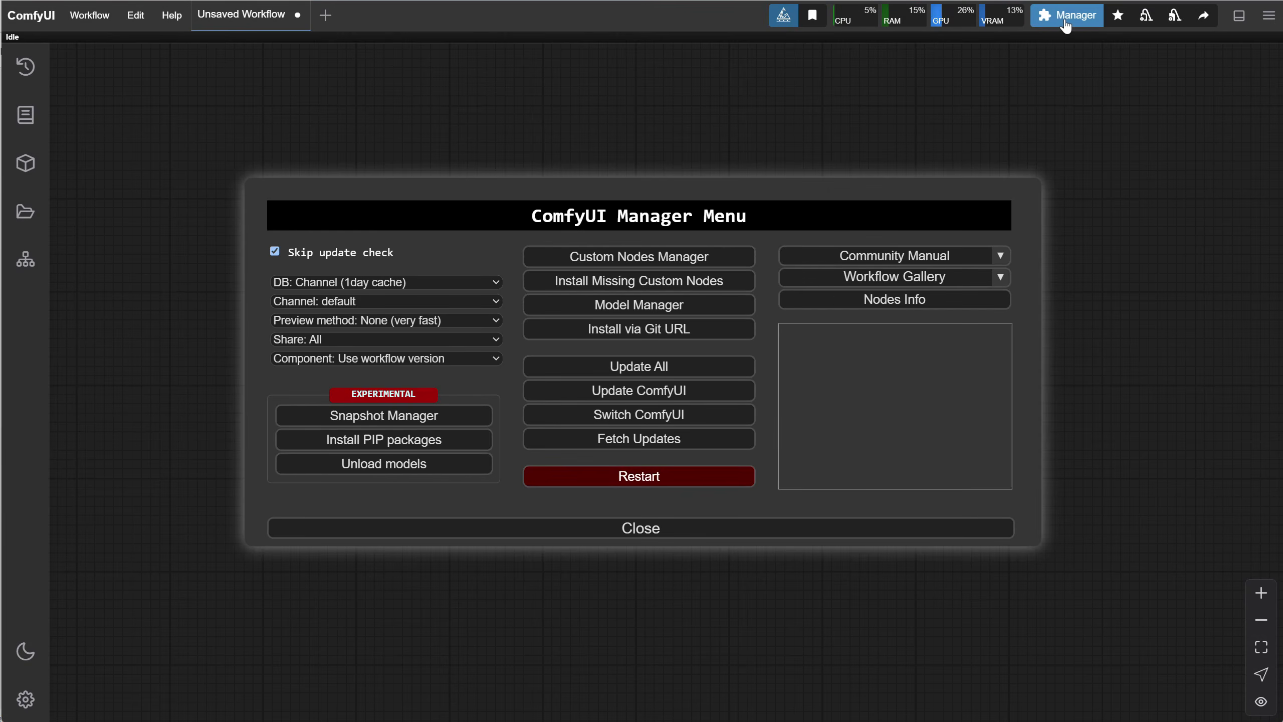
left_click(659, 256)
left_click(408, 100)
type("janus pro")
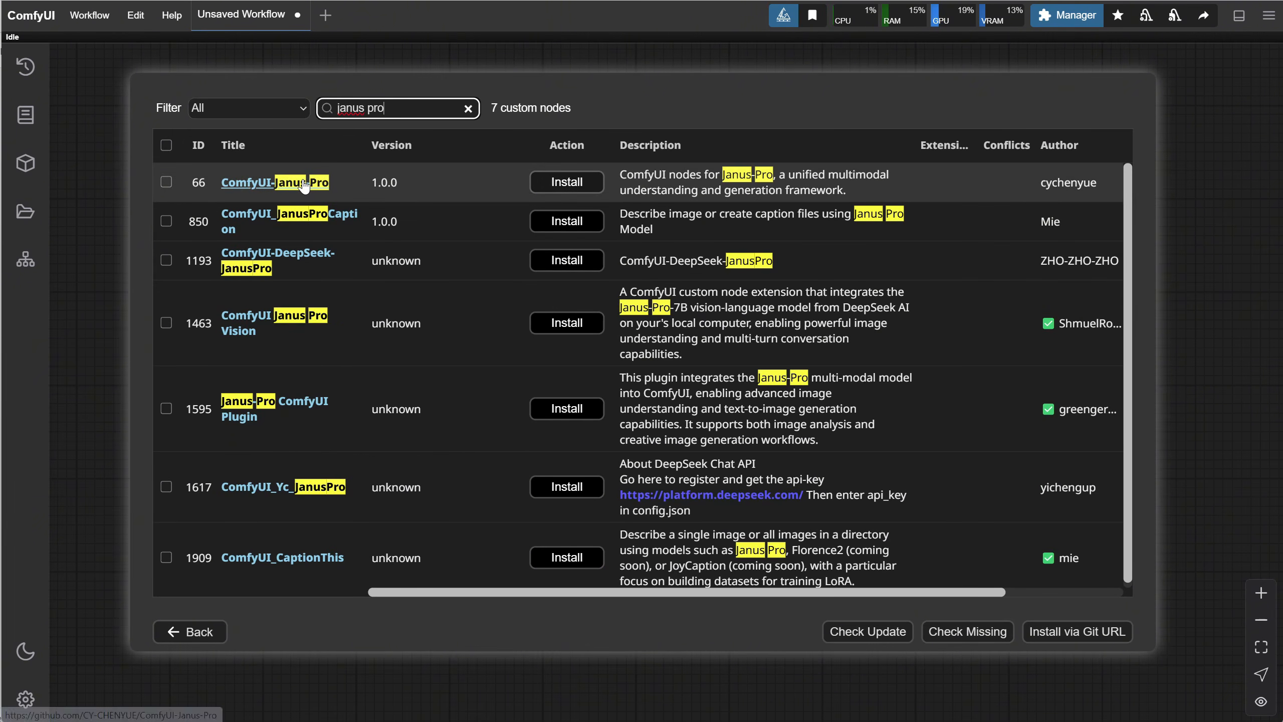
left_click_drag(815, 592, 933, 604)
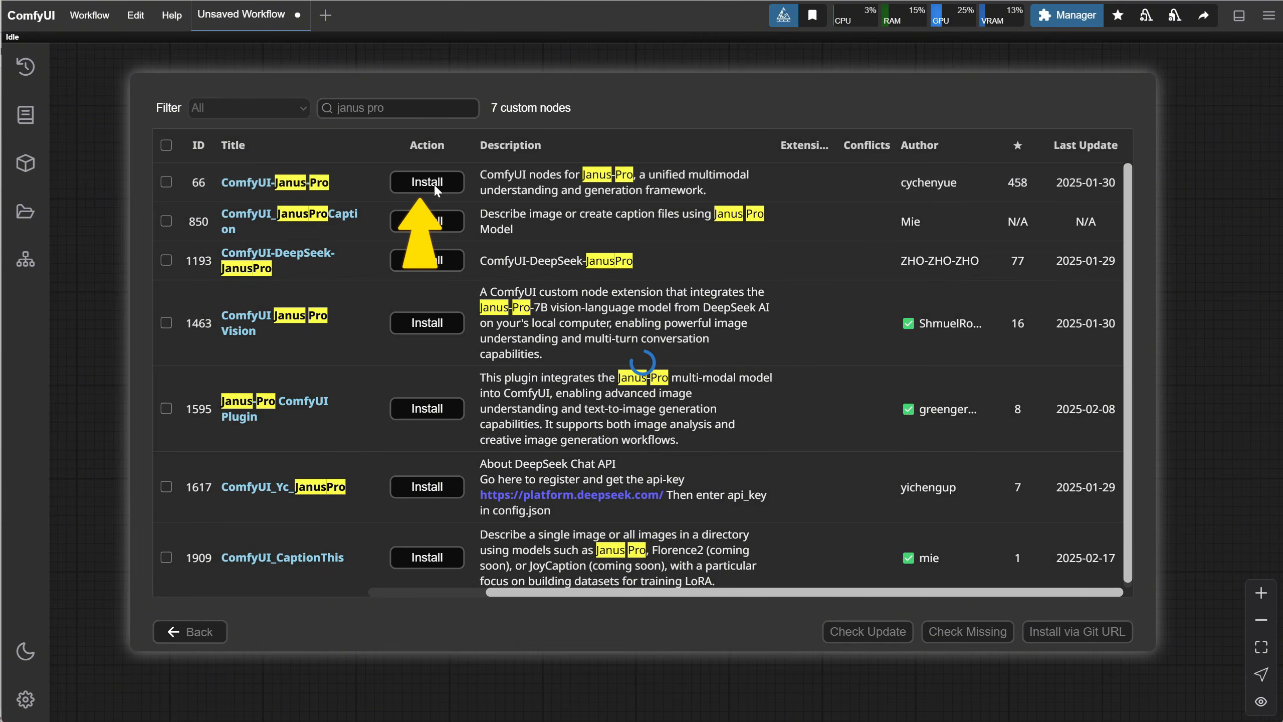
left_click(427, 182)
left_click(697, 410)
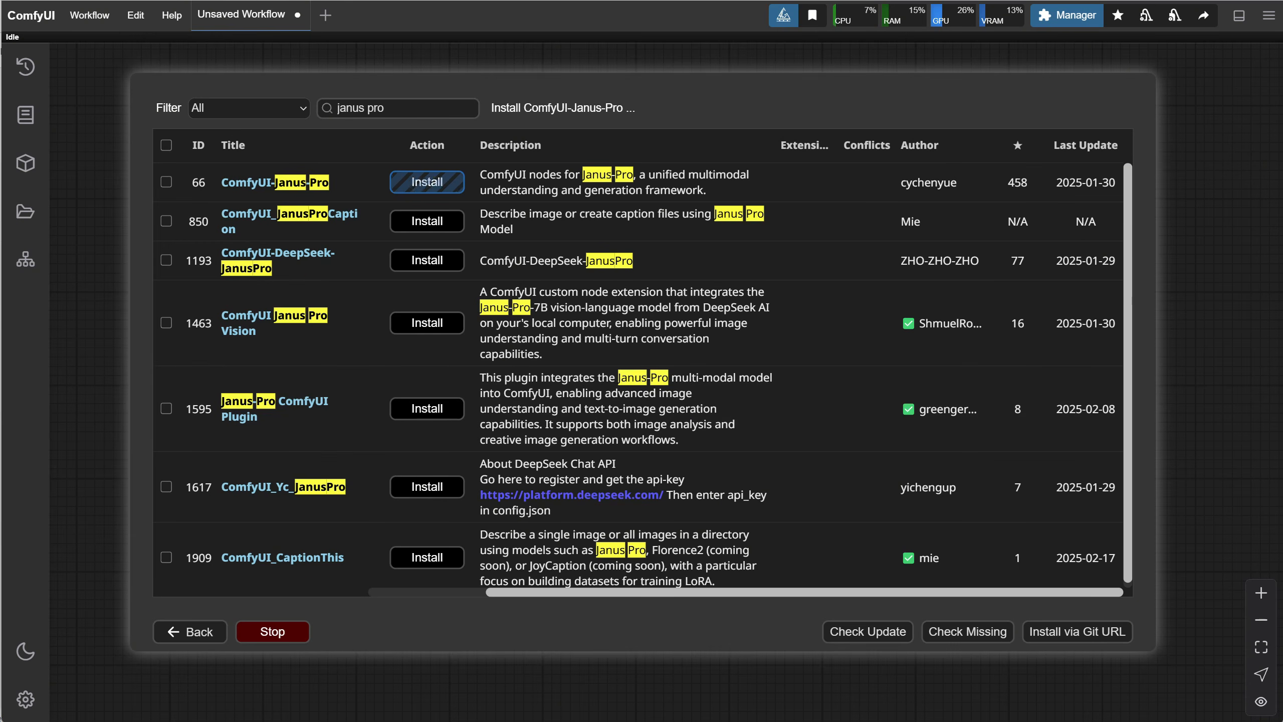
Reboot the ComfyUI server with a browser refresh to apply the node installation, and close the ComfyUI console window.
left_click(287, 635)
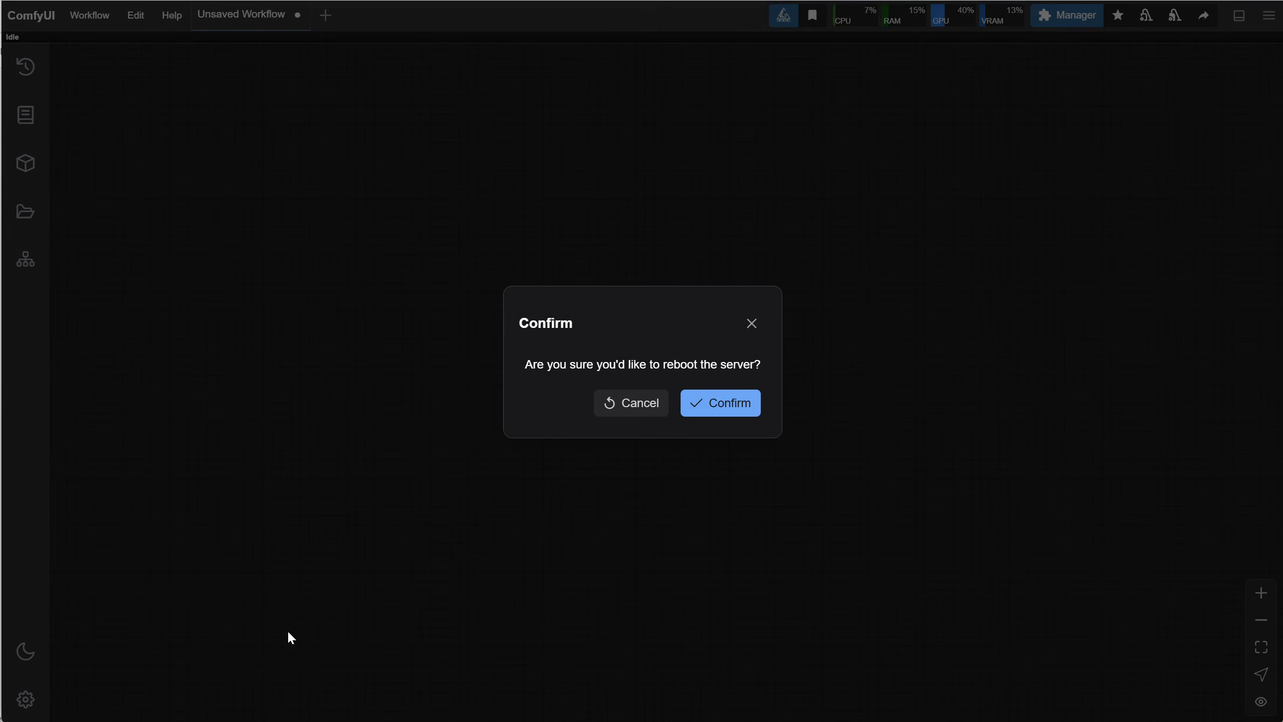
left_click(713, 405)
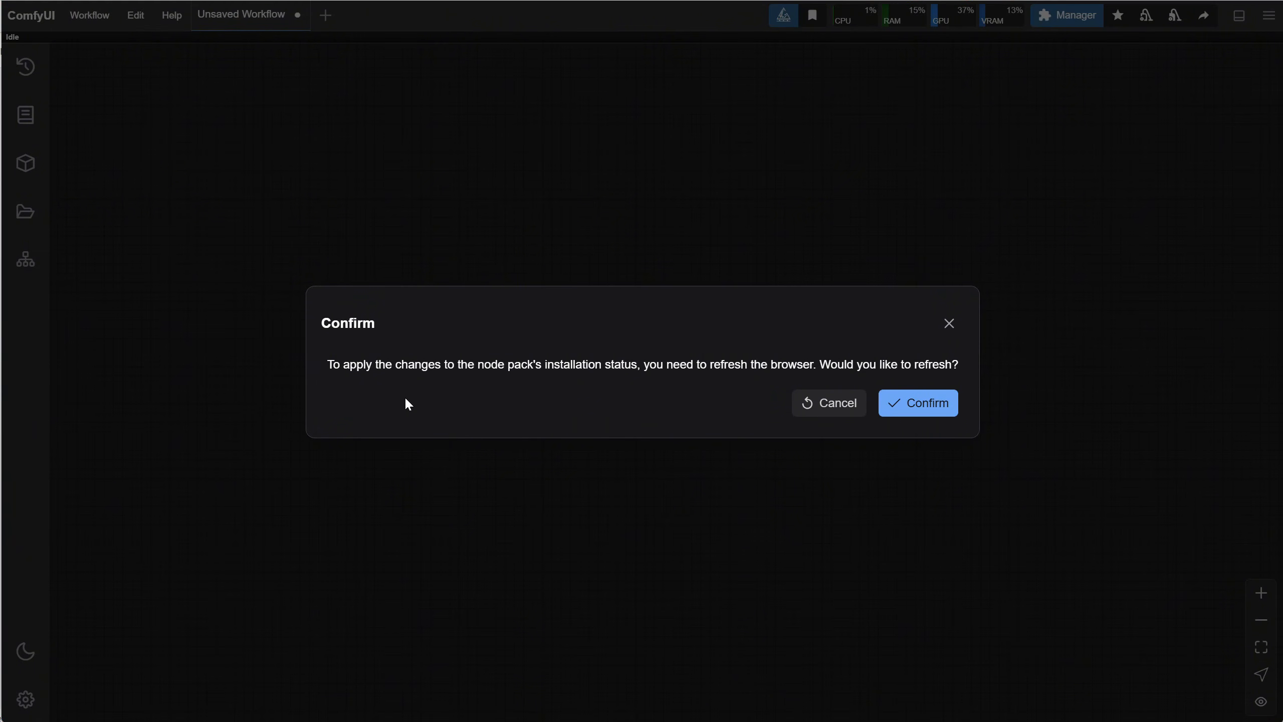
left_click(920, 404)
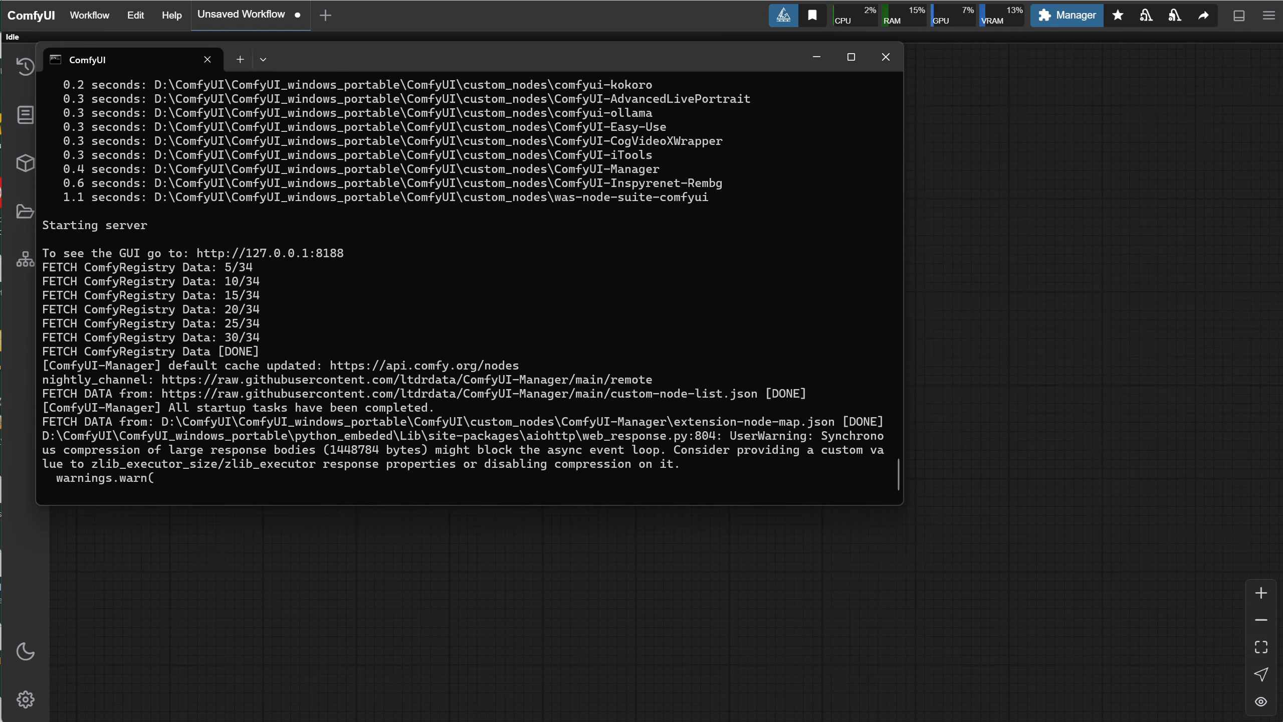
left_click(886, 57)
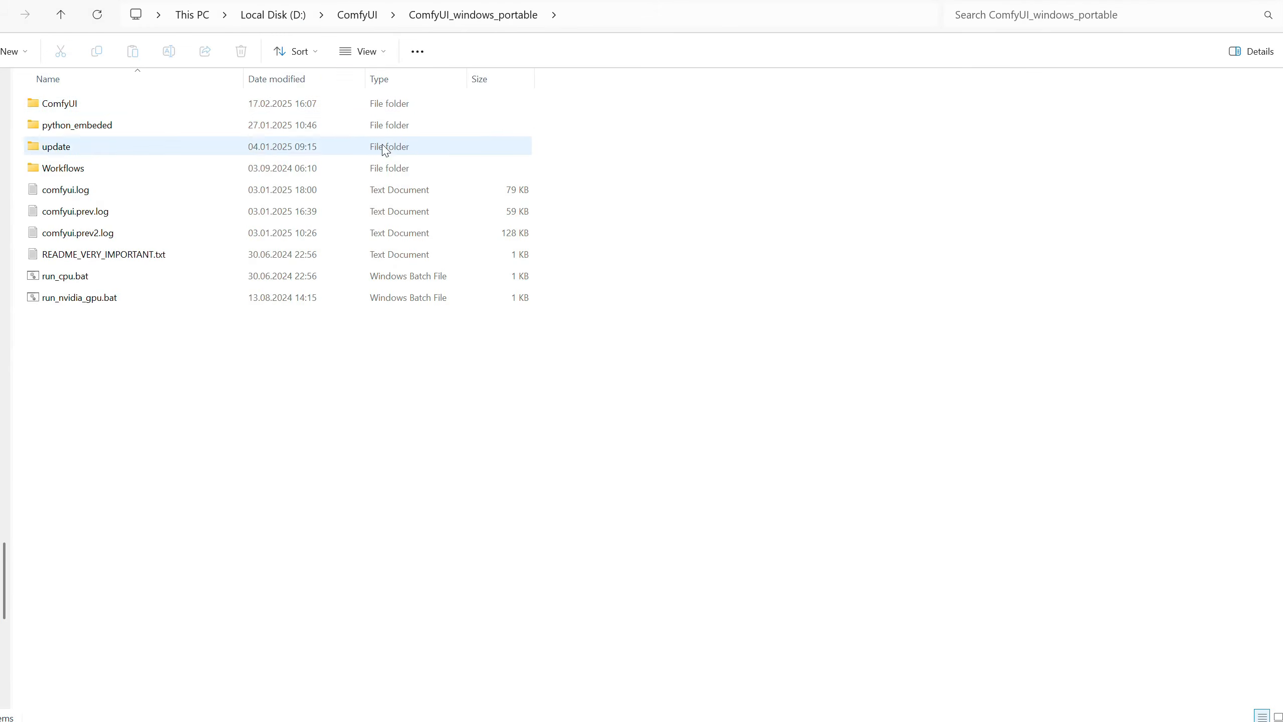
Create a folder named Janus-Pro inside ComfyUI_windows_portable\ComfyUI\models.
double_click(57, 109)
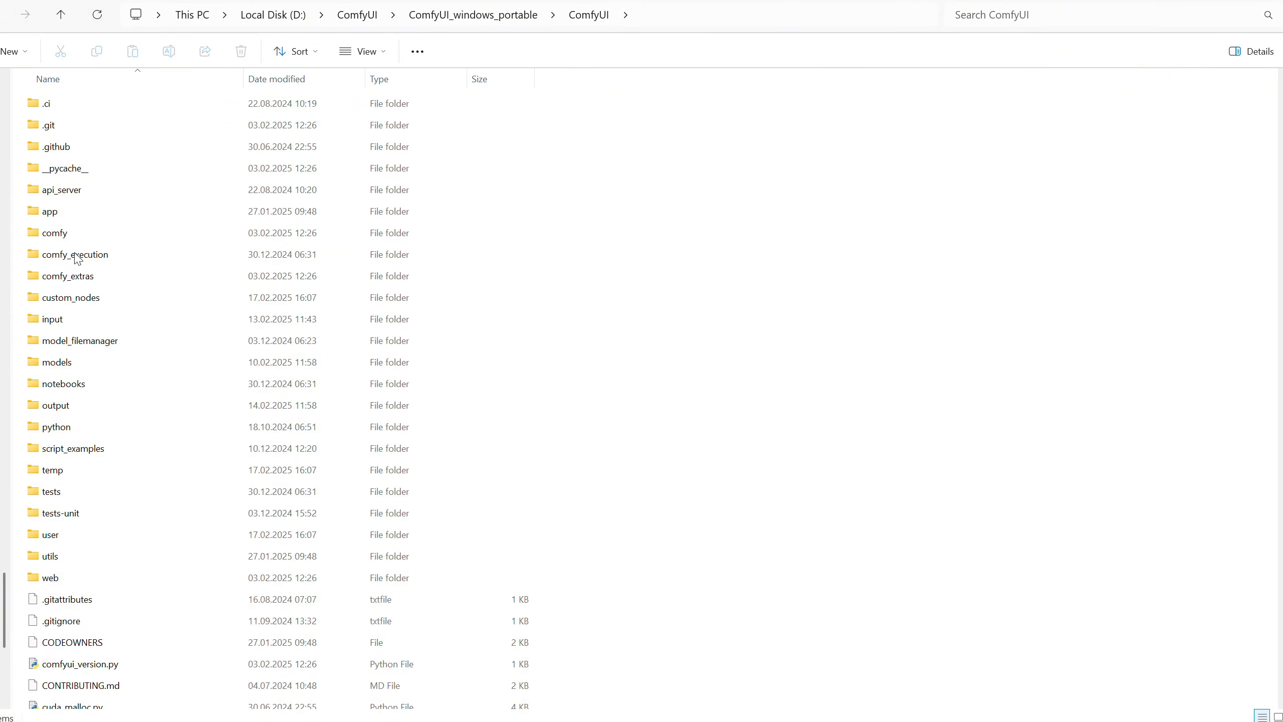
double_click(82, 366)
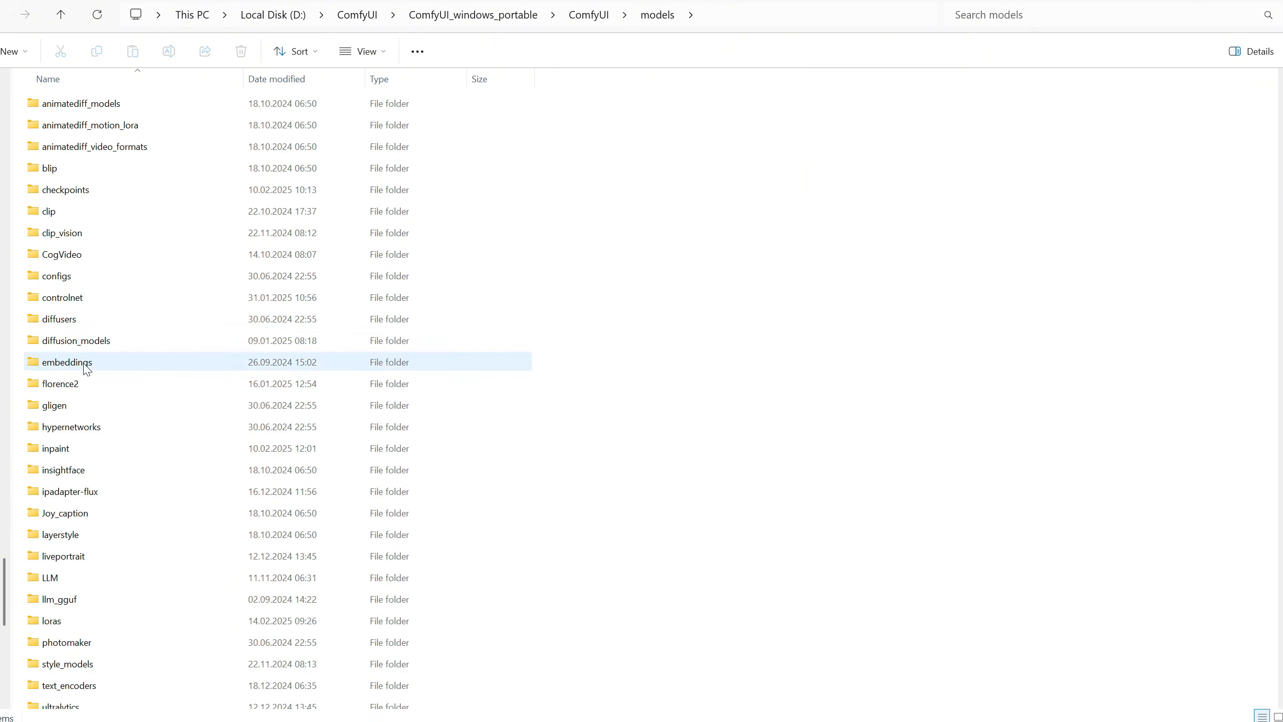
right_click(676, 354)
mouse_move(793, 647)
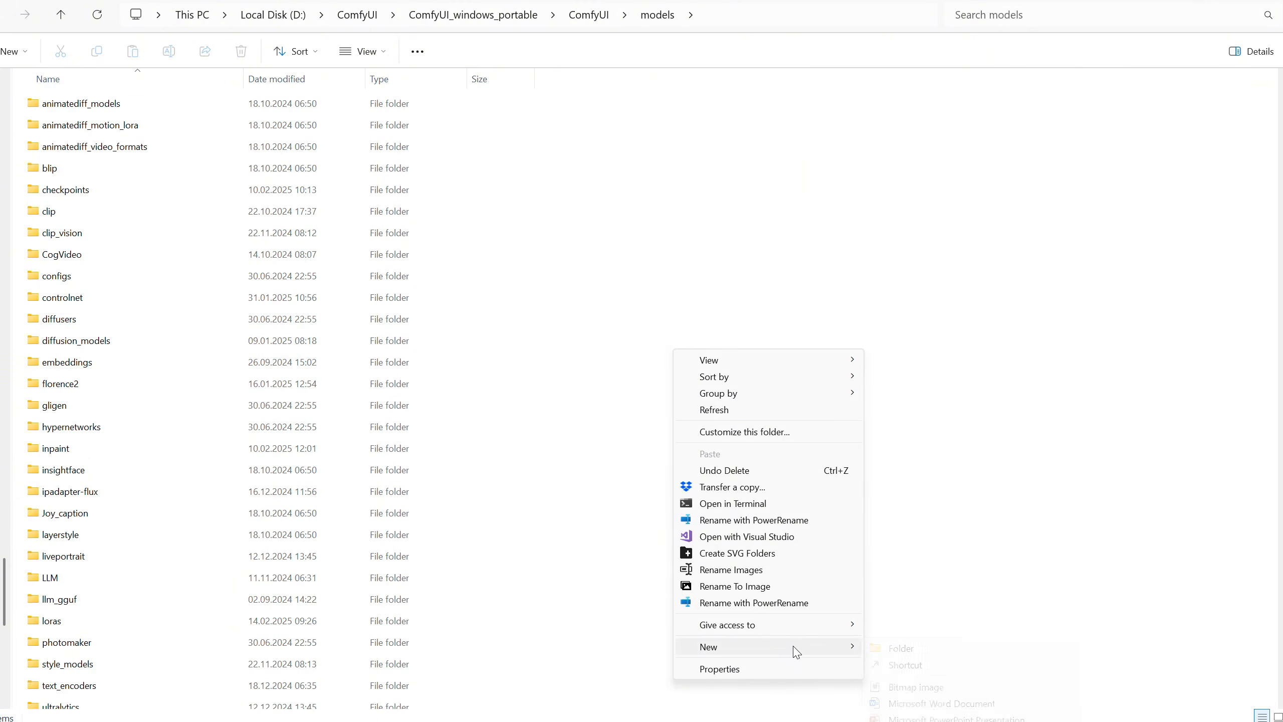
left_click(902, 649)
type("J")
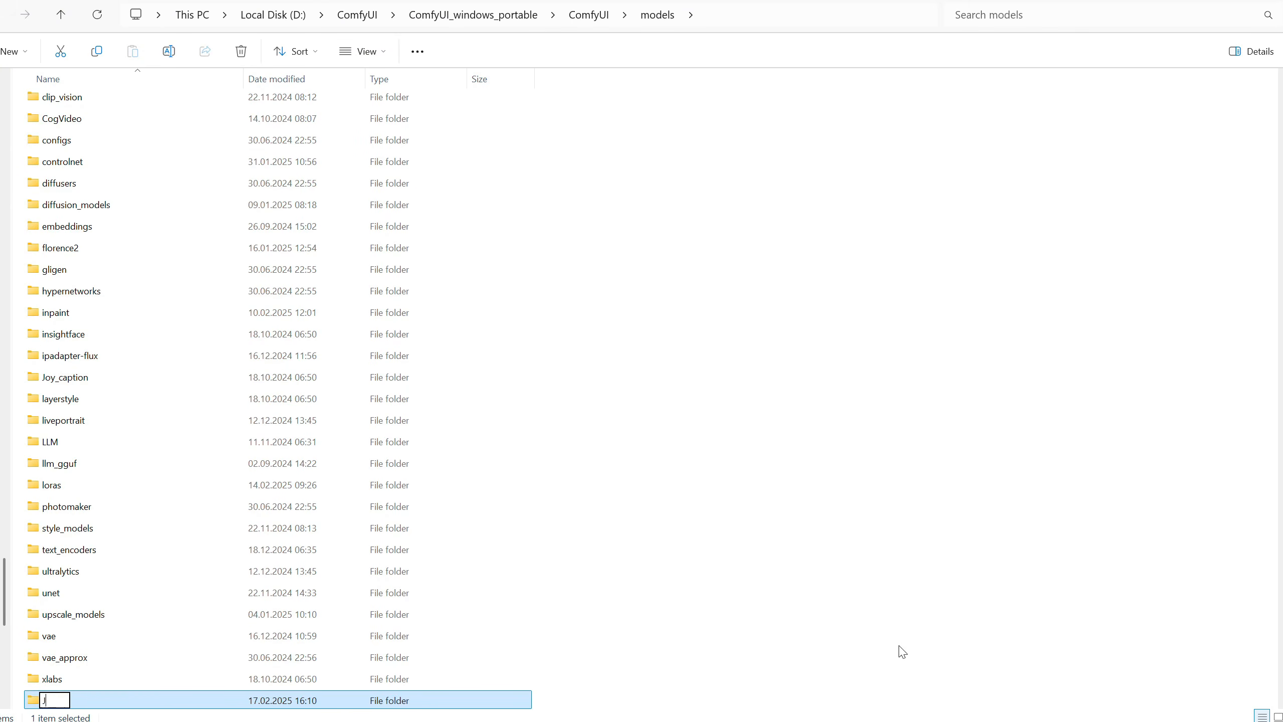
type("anus-Pro")
key("Return")
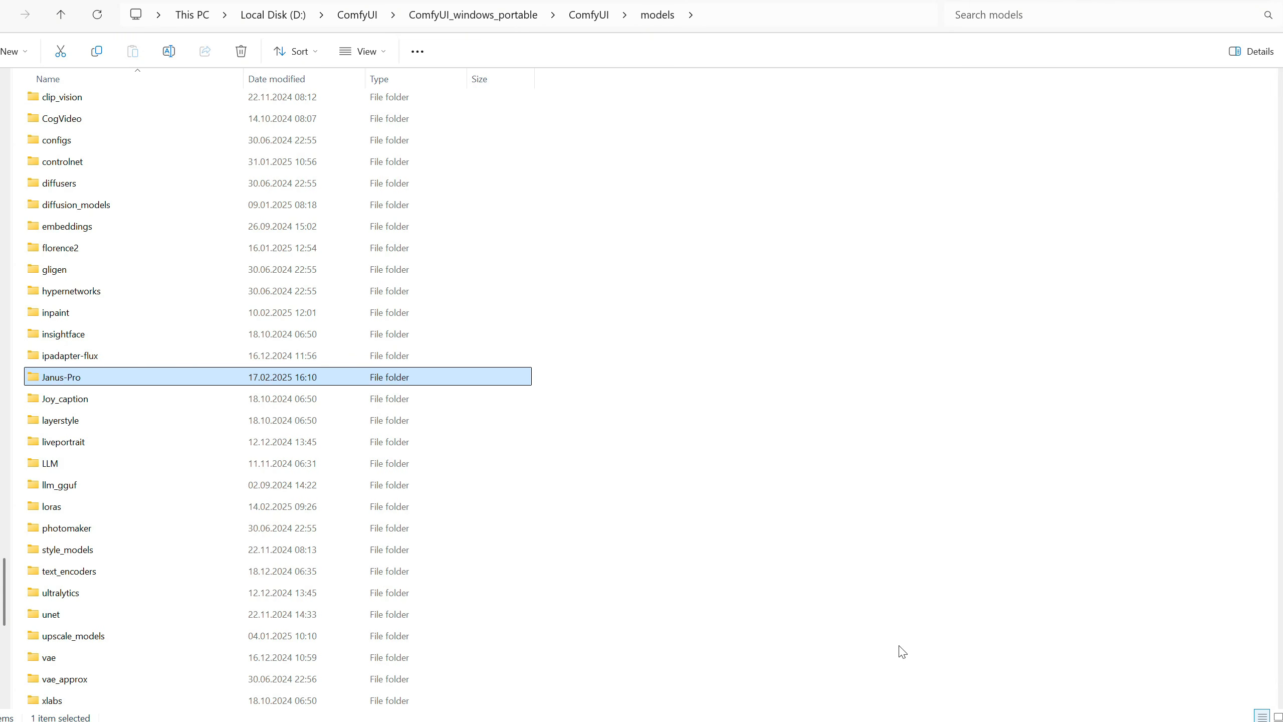
Open a command prompt (cmd) in the new Janus-Pro folder and move its window into clear view.
double_click(78, 385)
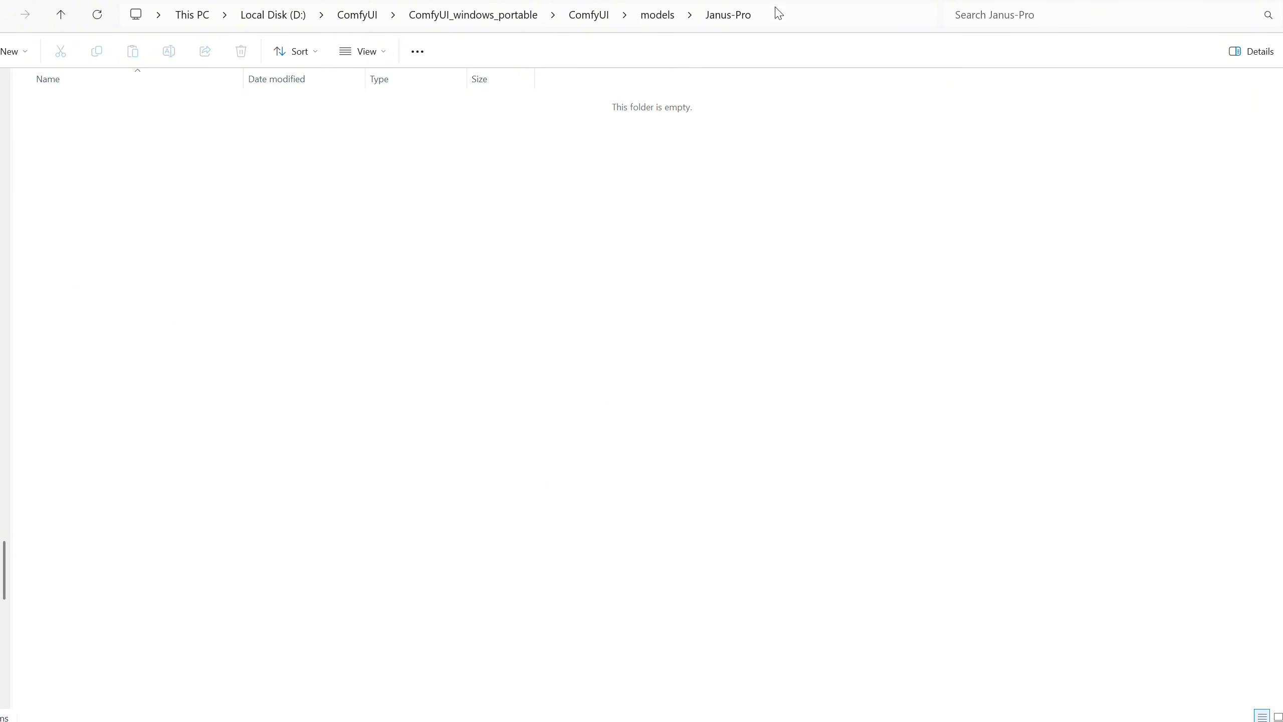
left_click(778, 13)
type("cmd")
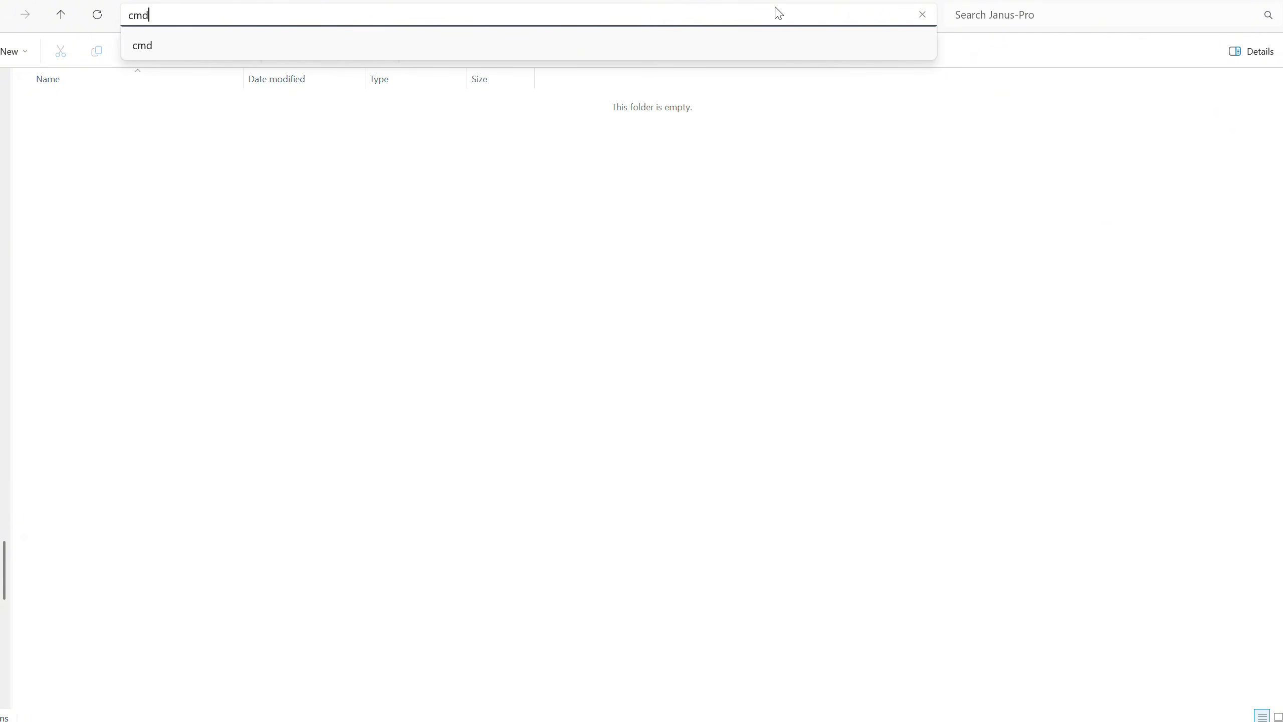
key("Return")
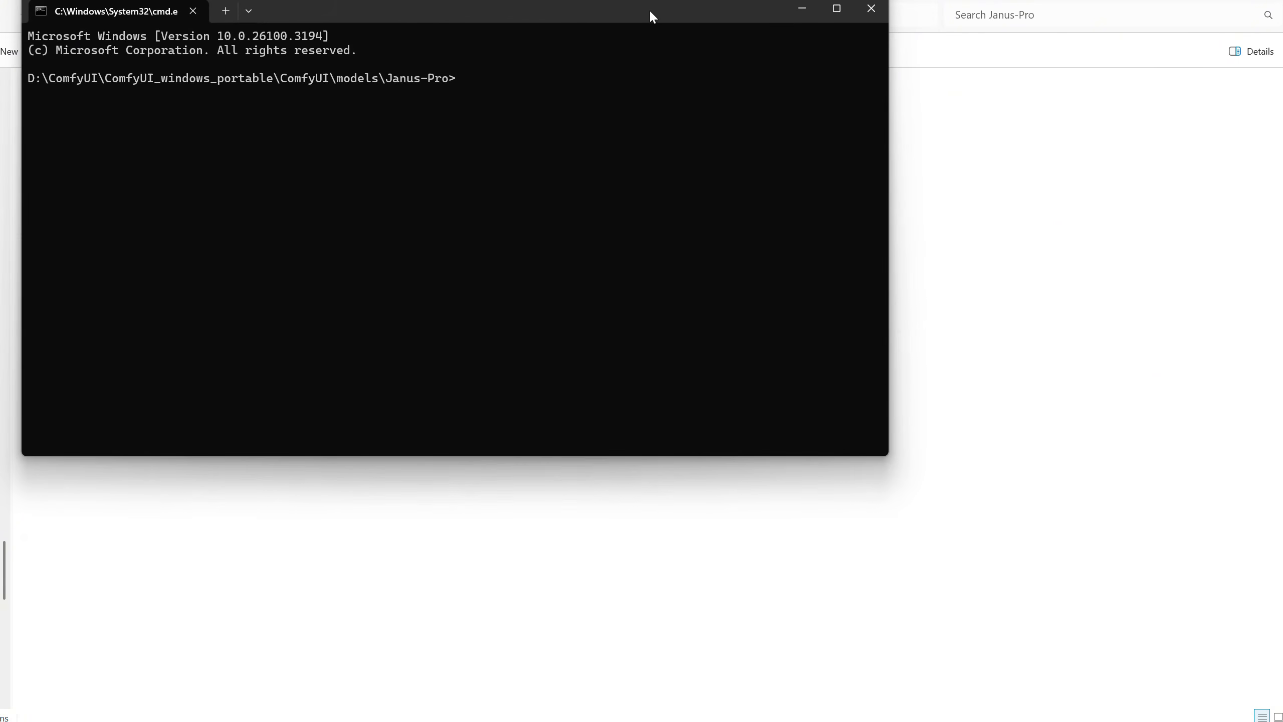
left_click_drag(650, 9, 773, 173)
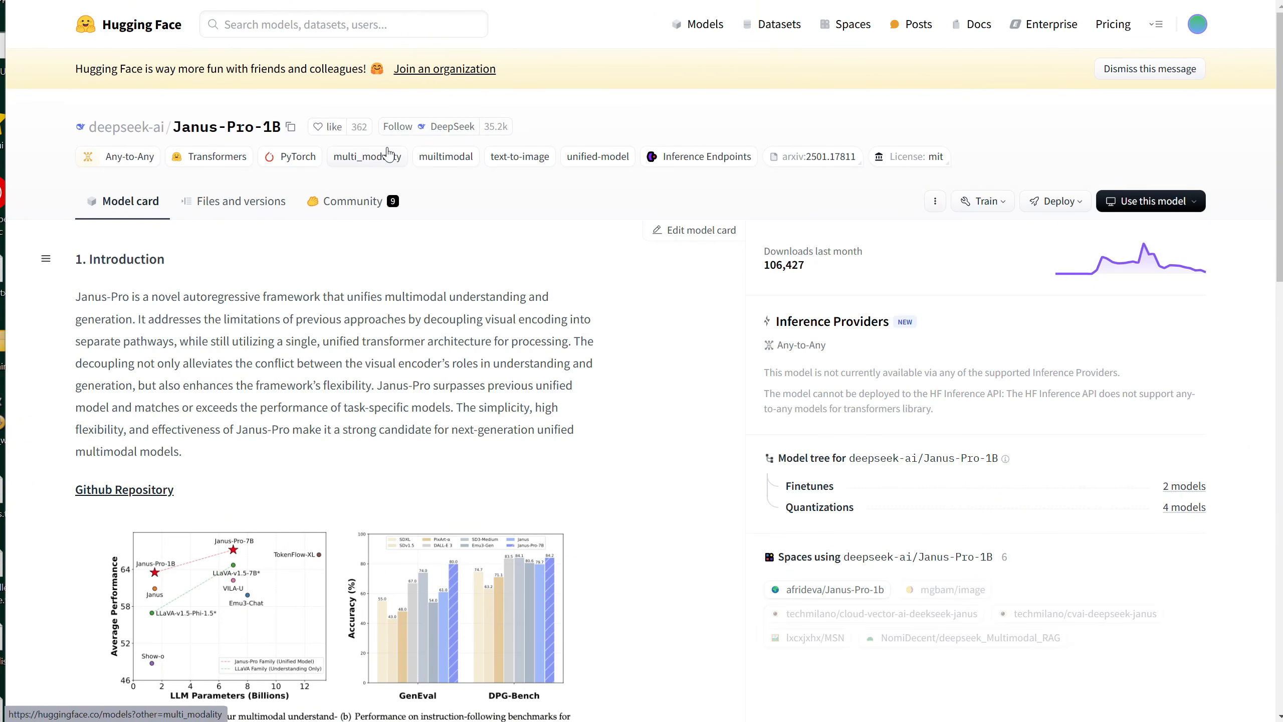
Copy the HTTPS git clone command for deepseek-ai/Janus-Pro-1B from its Hugging Face model page.
left_click(932, 207)
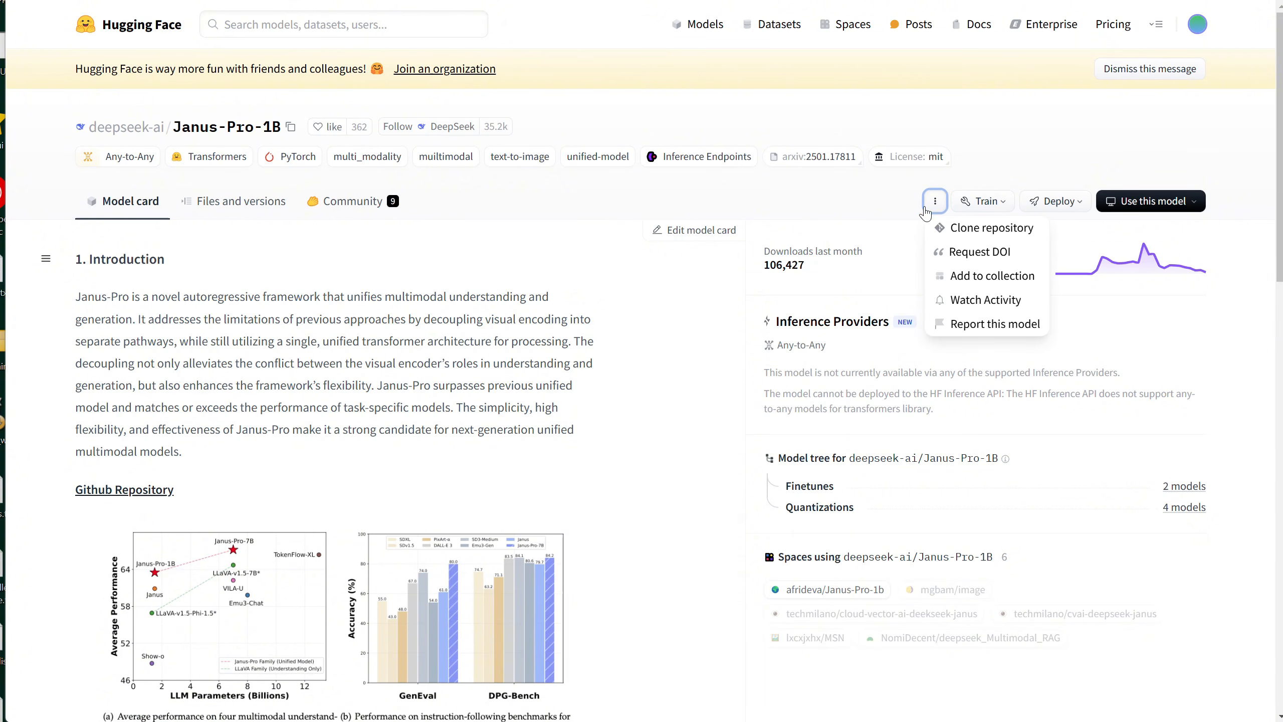
left_click(998, 233)
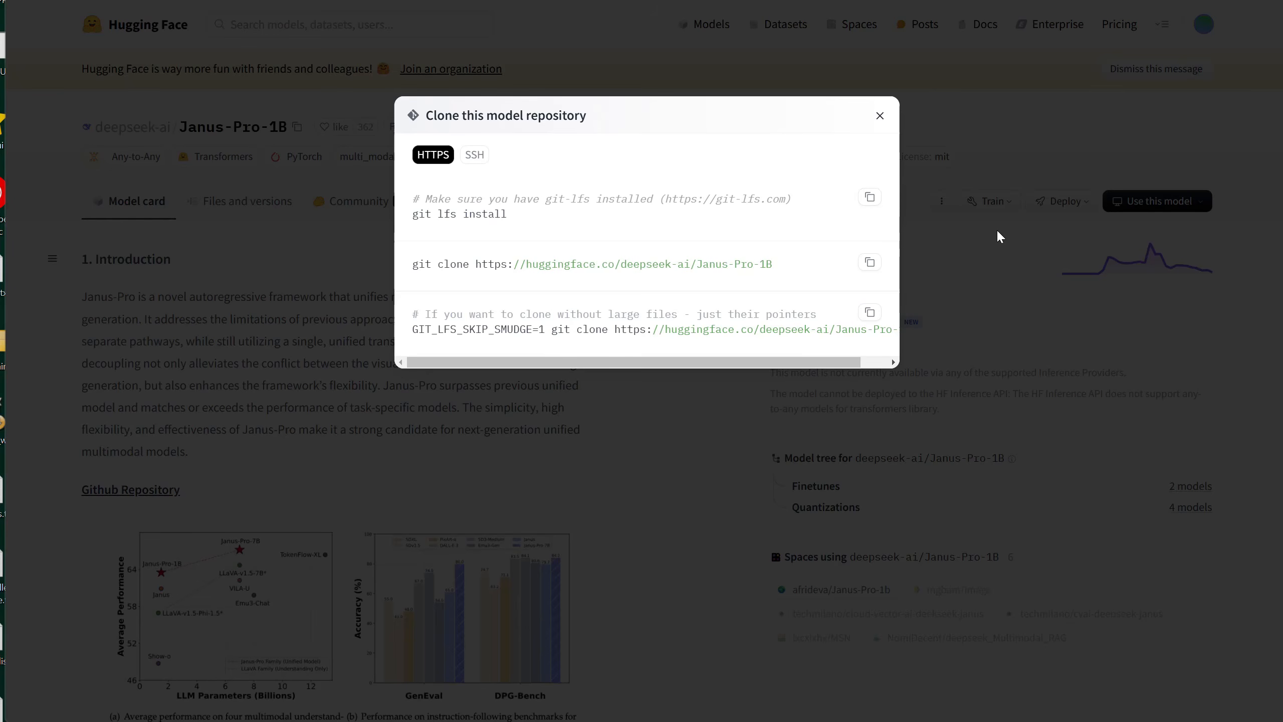
mouse_move(409, 273)
left_mouse_down()
mouse_move(487, 261)
mouse_move(793, 264)
left_mouse_up()
left_click(802, 270)
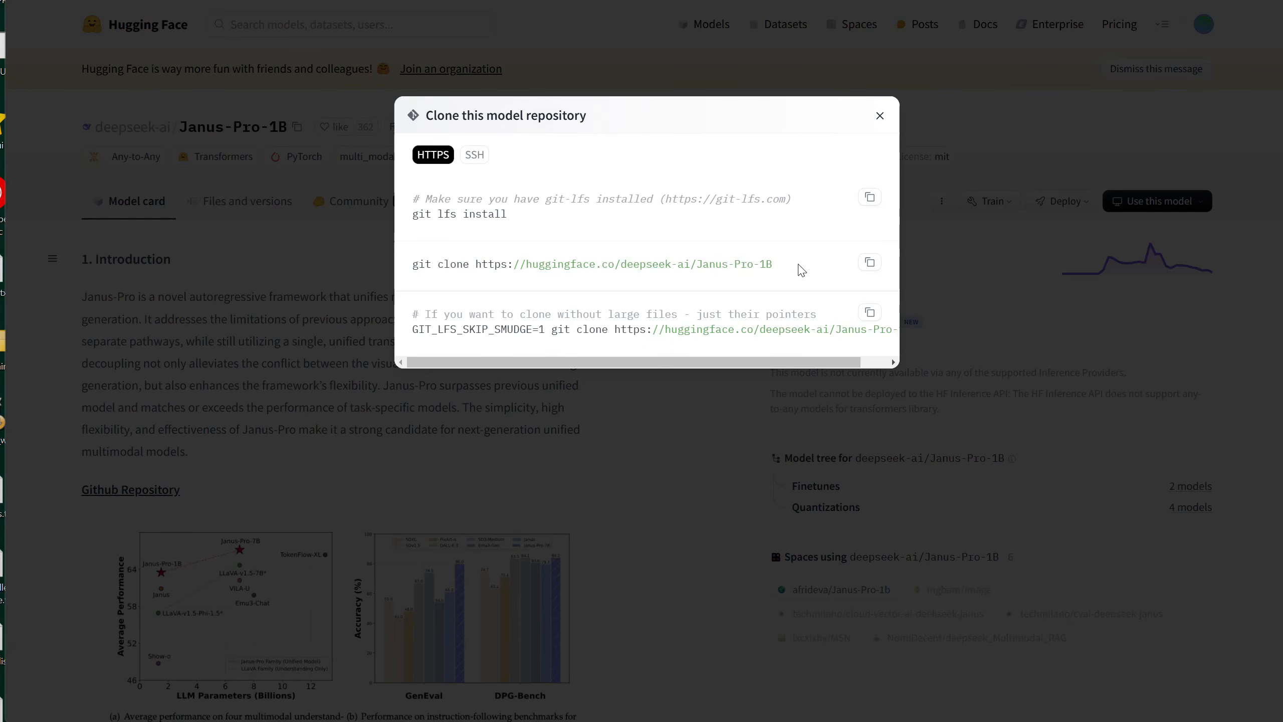
left_click(870, 264)
left_click(882, 121)
key("alt+Tab")
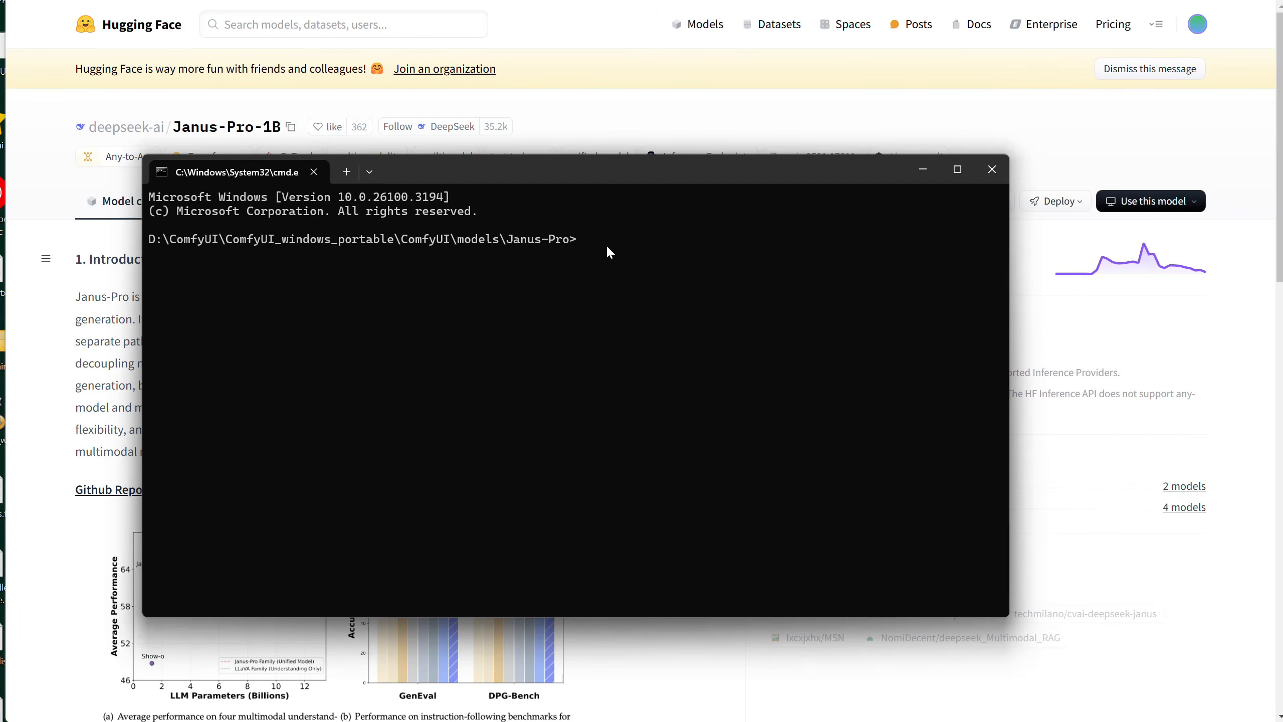
key("ctrl+v")
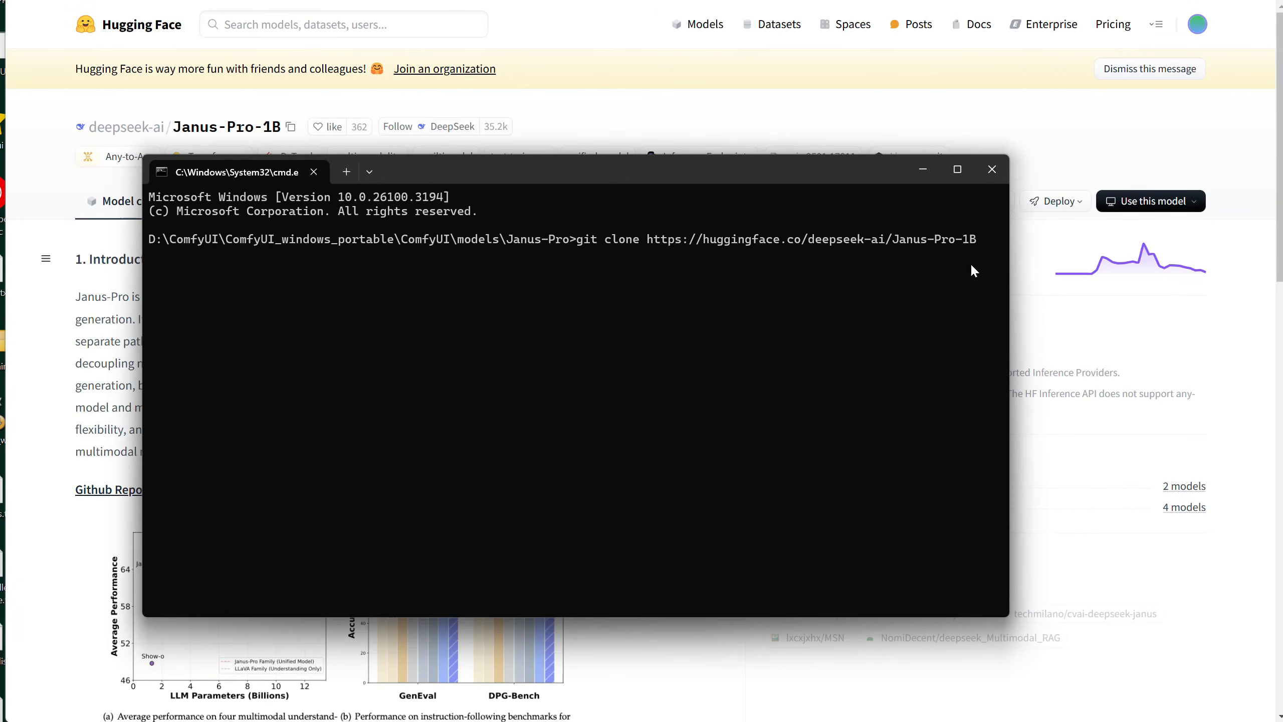
key("Return")
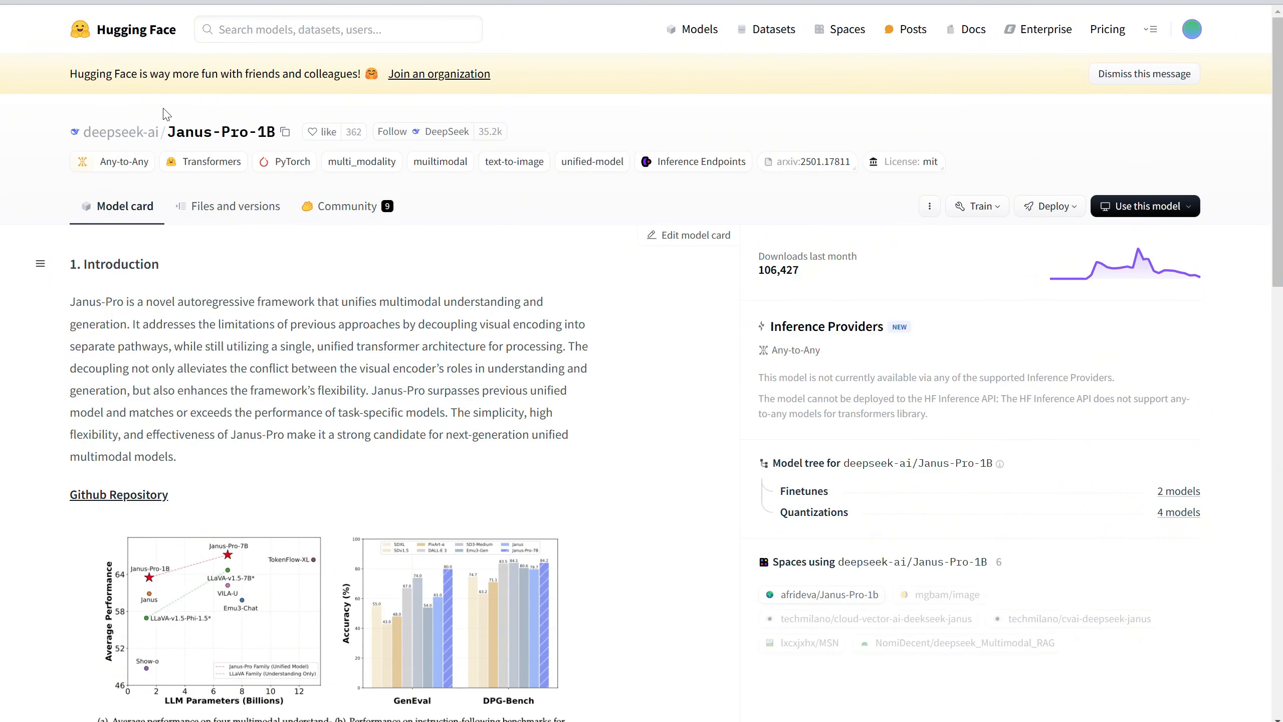
Compare the Janus-Pro-1B repository's file list on Hugging Face with the contents of the cloned Janus-Pro-1B folder.
left_click(244, 211)
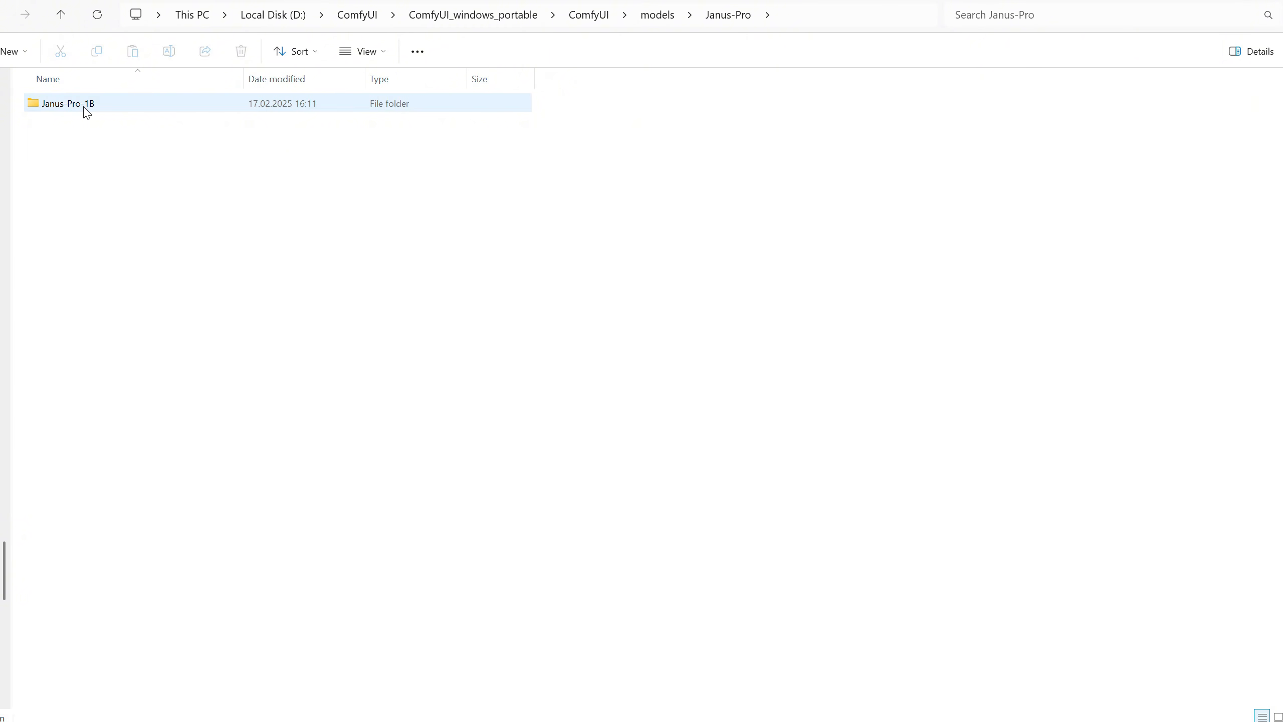
double_click(84, 108)
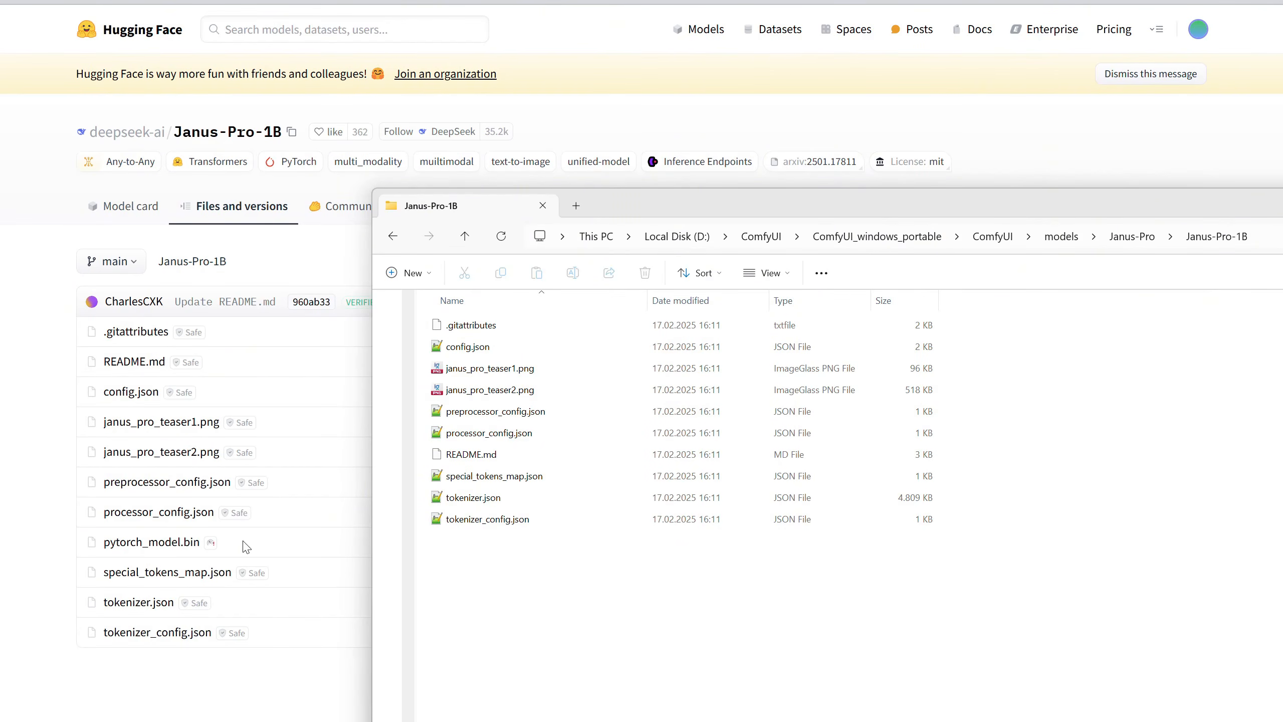
left_click(270, 546)
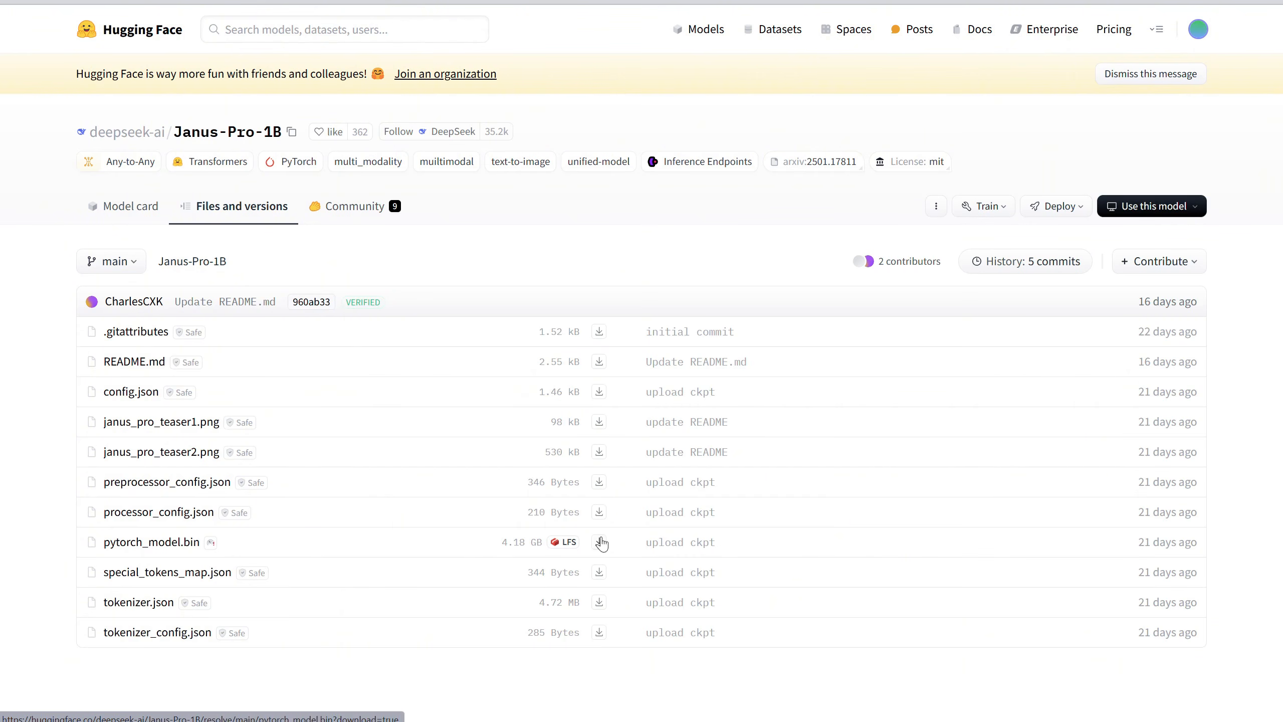
Close the command prompt and download pytorch_model.bin from the repository into models\Janus-Pro\Janus-Pro-1B.
key("alt+Tab")
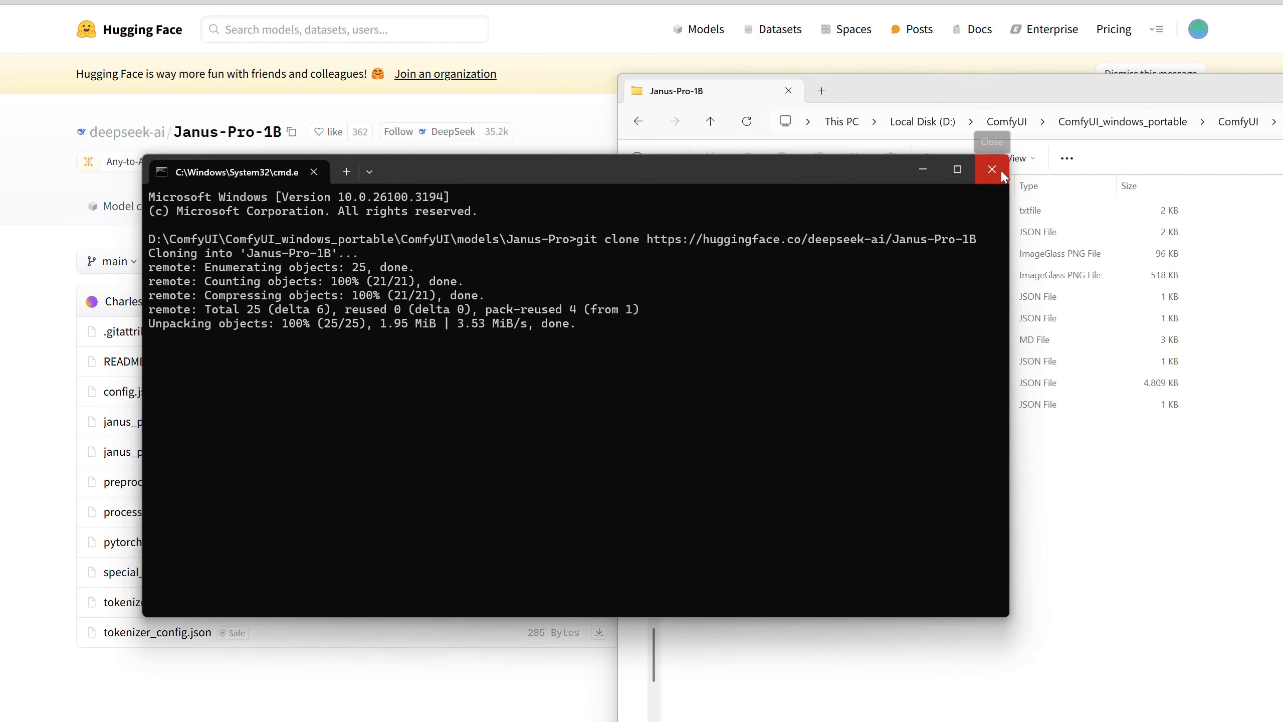
left_click(997, 173)
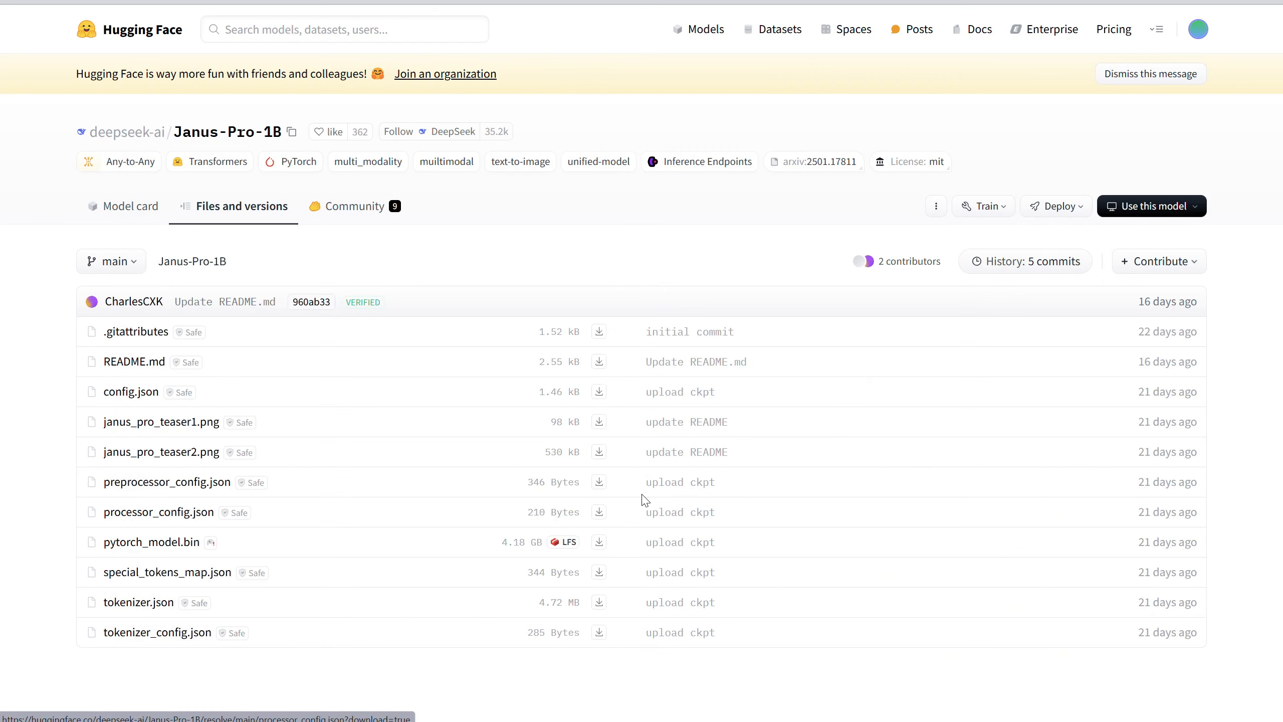
left_click(599, 542)
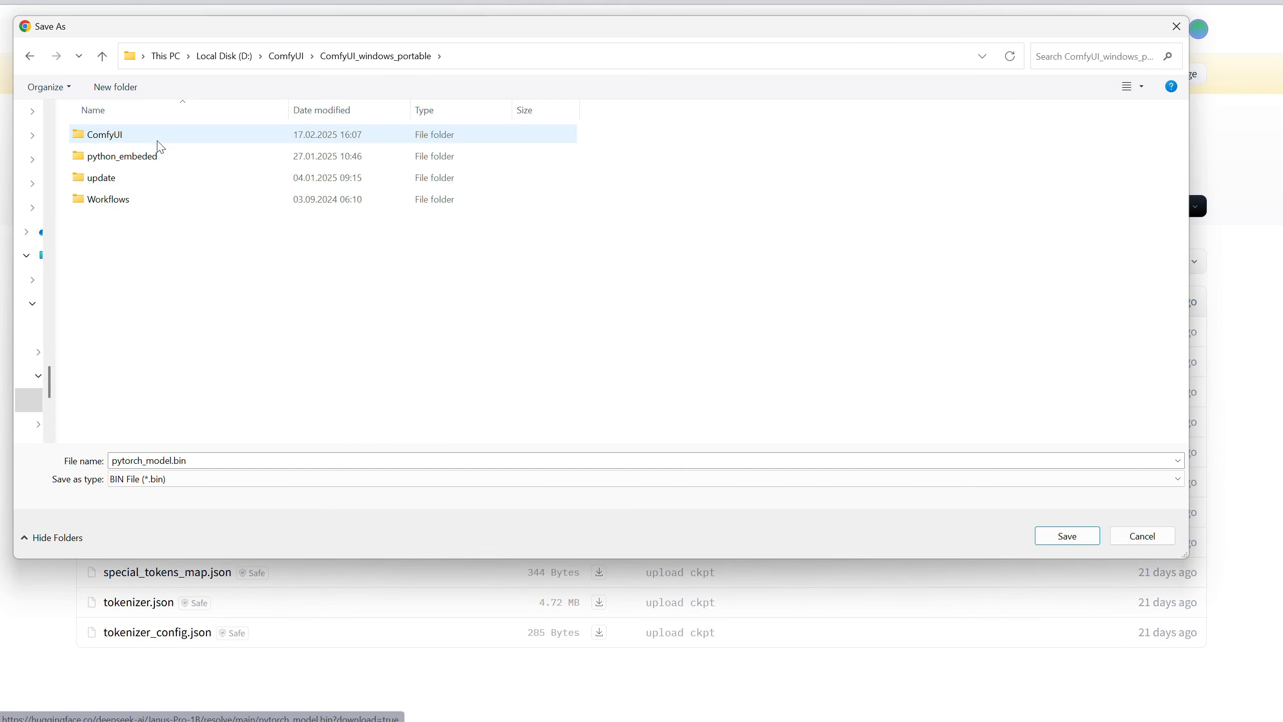
scroll(192, 237, "down", 2)
double_click(126, 292)
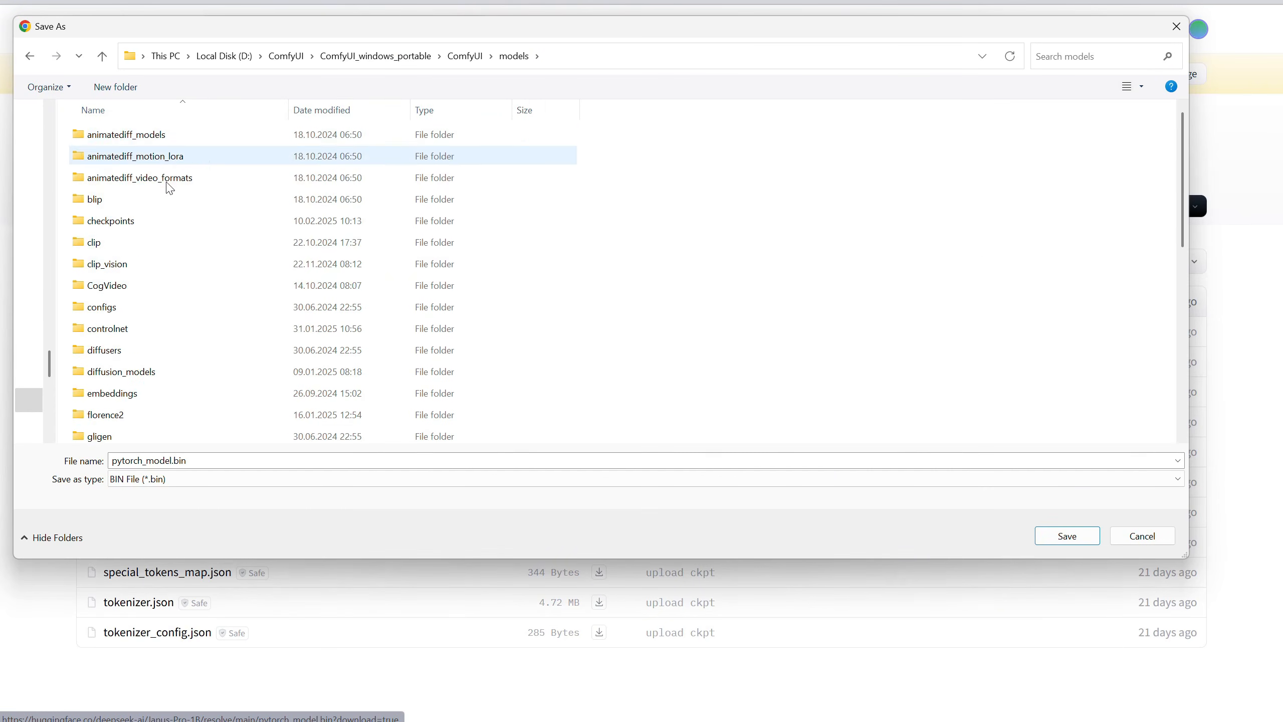
scroll(180, 252, "down", 2)
scroll(181, 255, "down", 3)
double_click(158, 243)
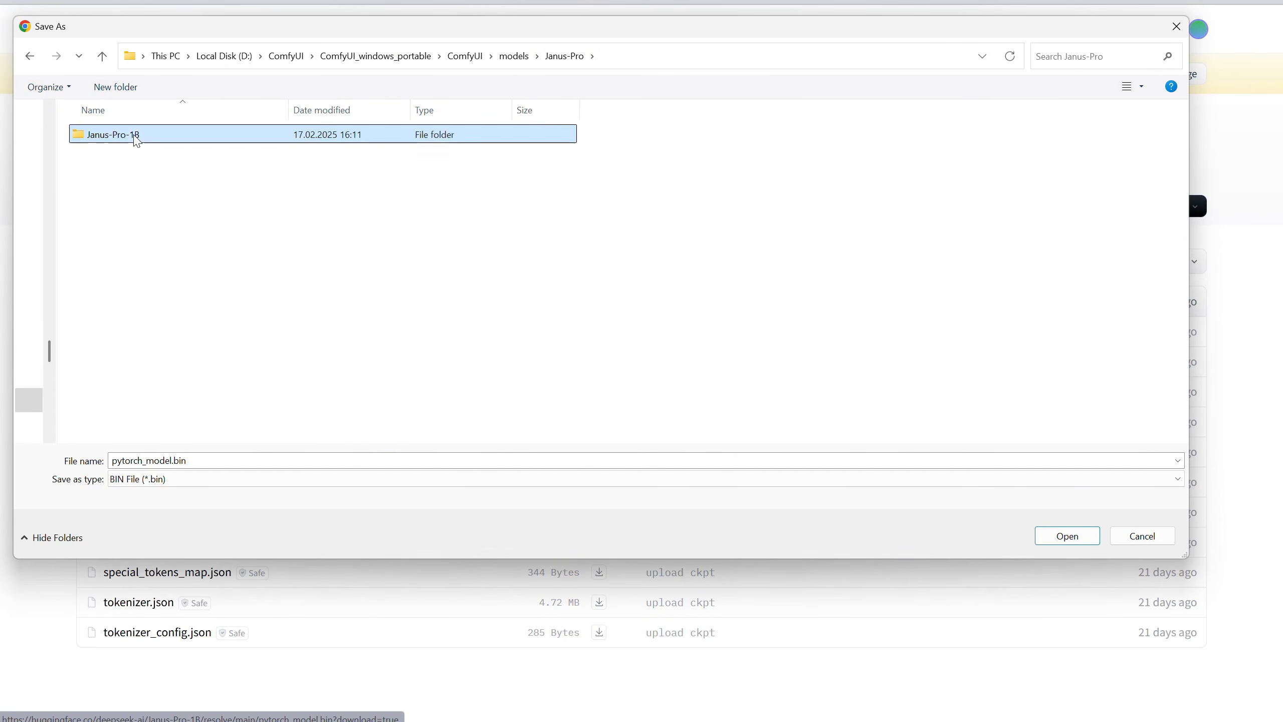
double_click(134, 134)
left_click(1061, 538)
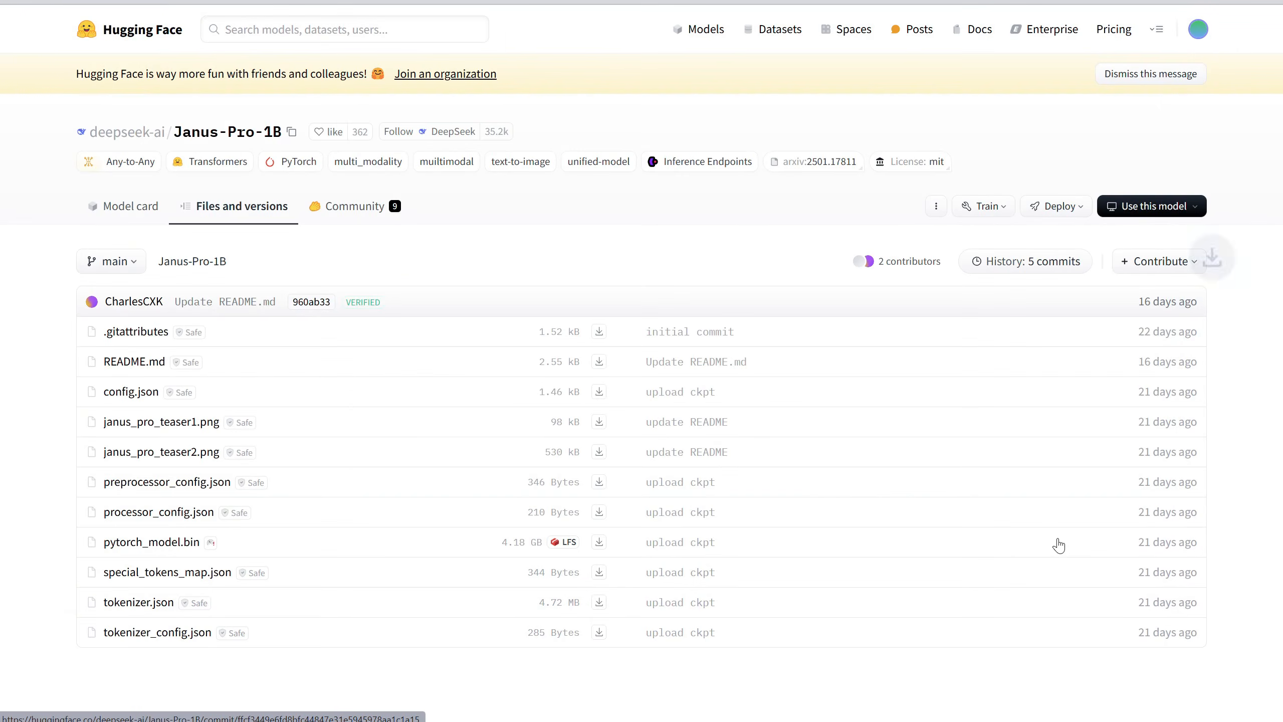
Check the Janus-Pro-1B folder for the downloaded pytorch_model.bin file.
mouse_move(1173, 31)
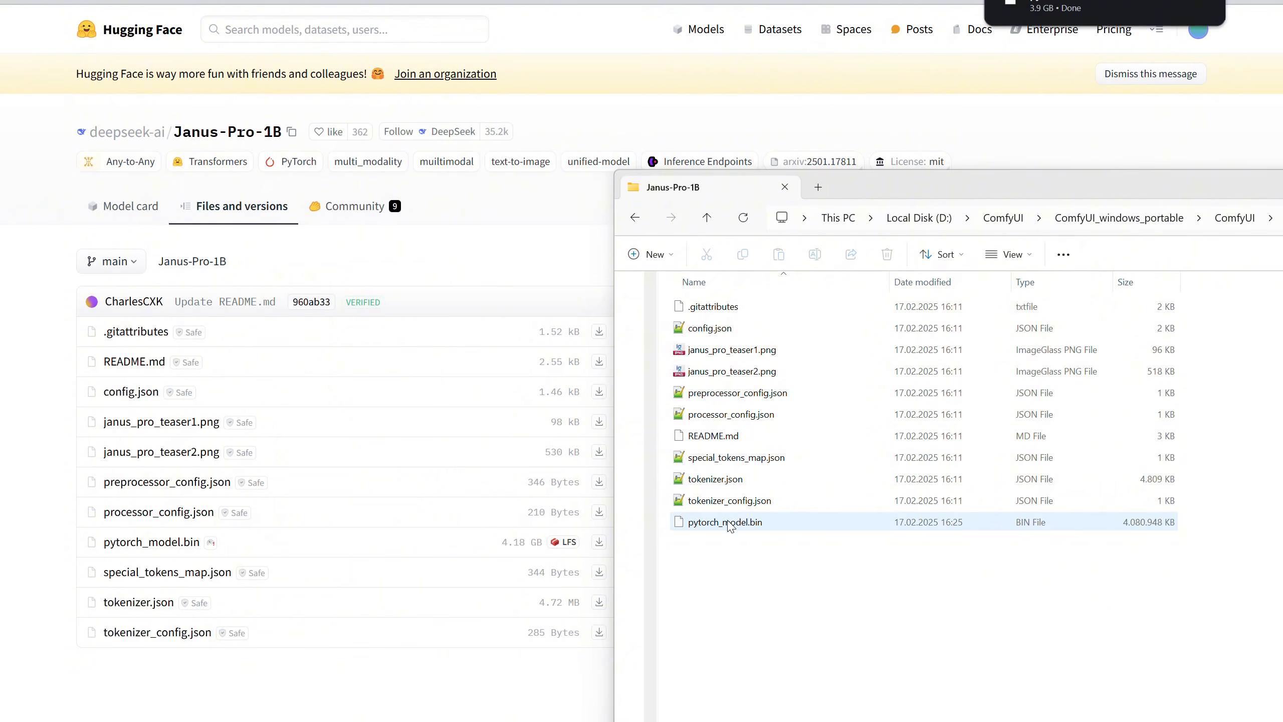
left_click(733, 526)
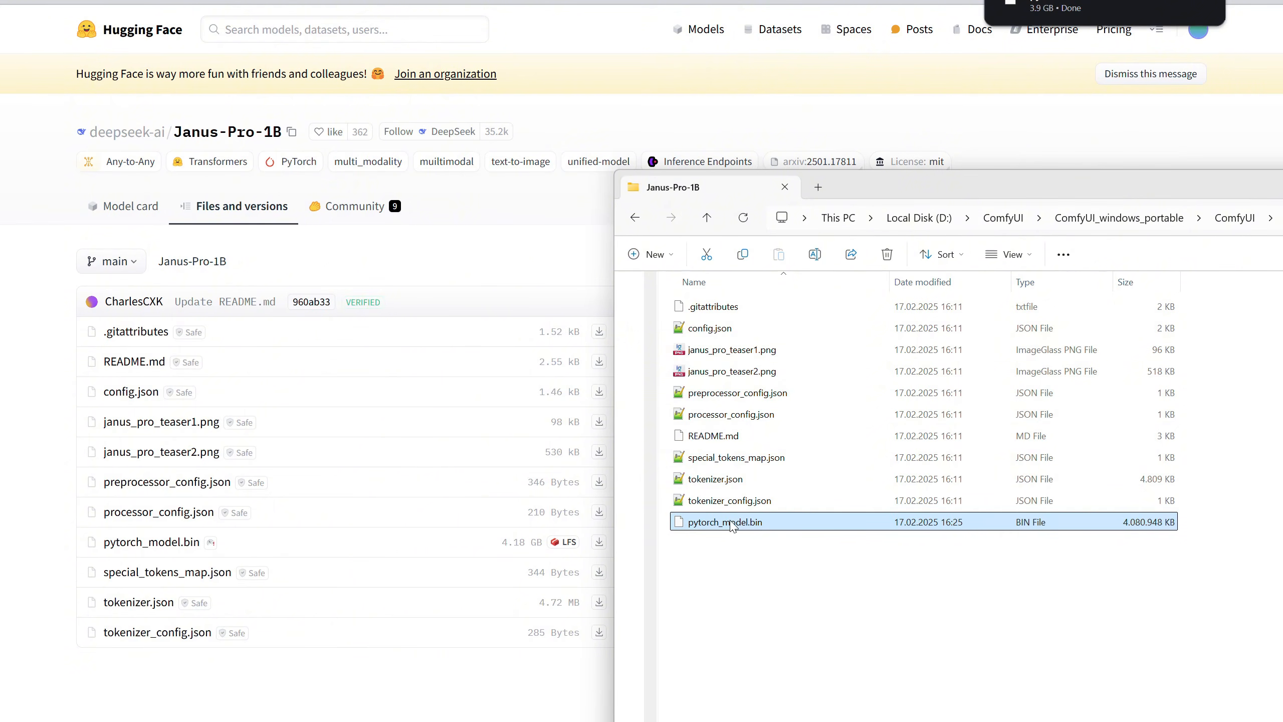
left_click(761, 568)
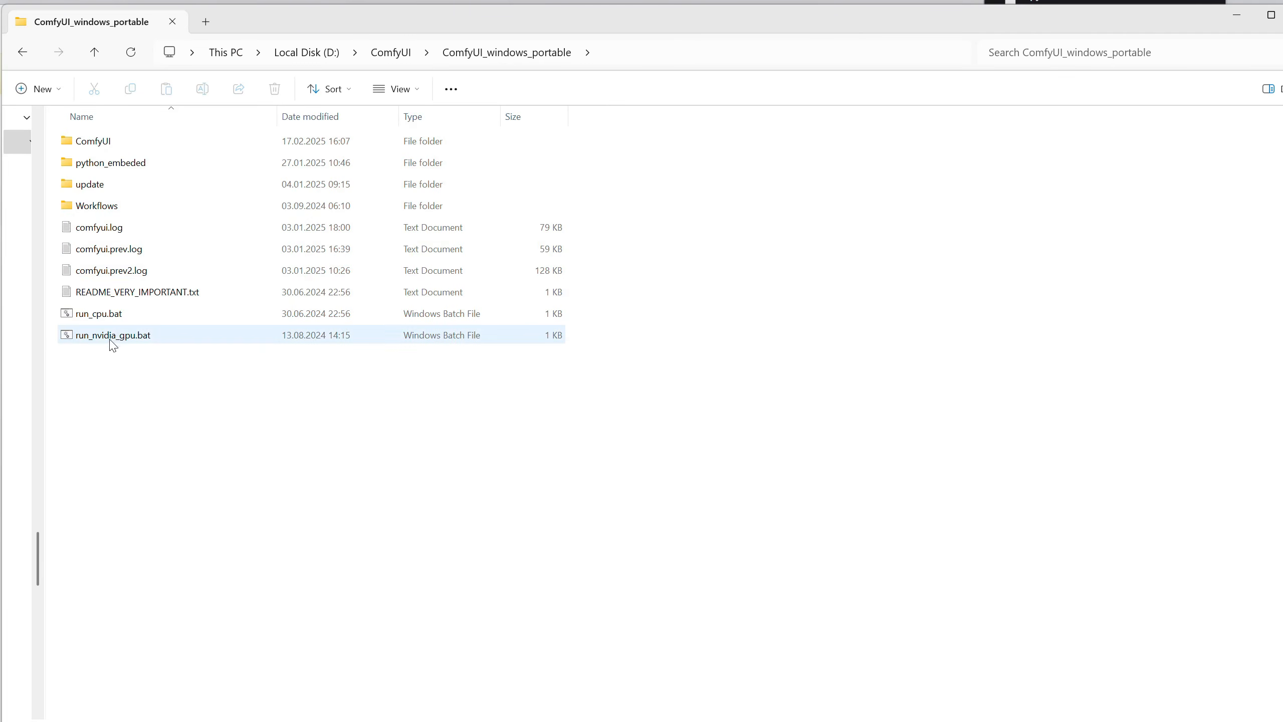
Launch ComfyUI with run_nvidia_gpu.bat and add a Janus Model Loader node to the empty workflow.
double_click(111, 336)
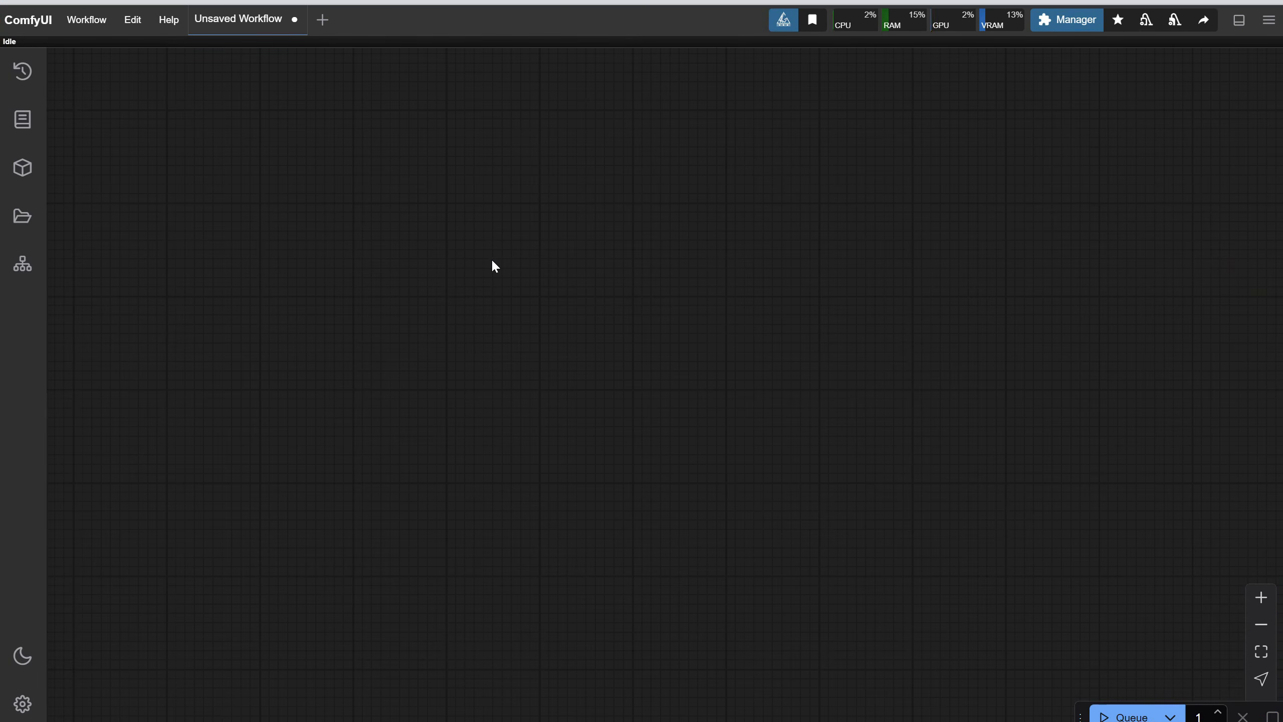
double_click(493, 262)
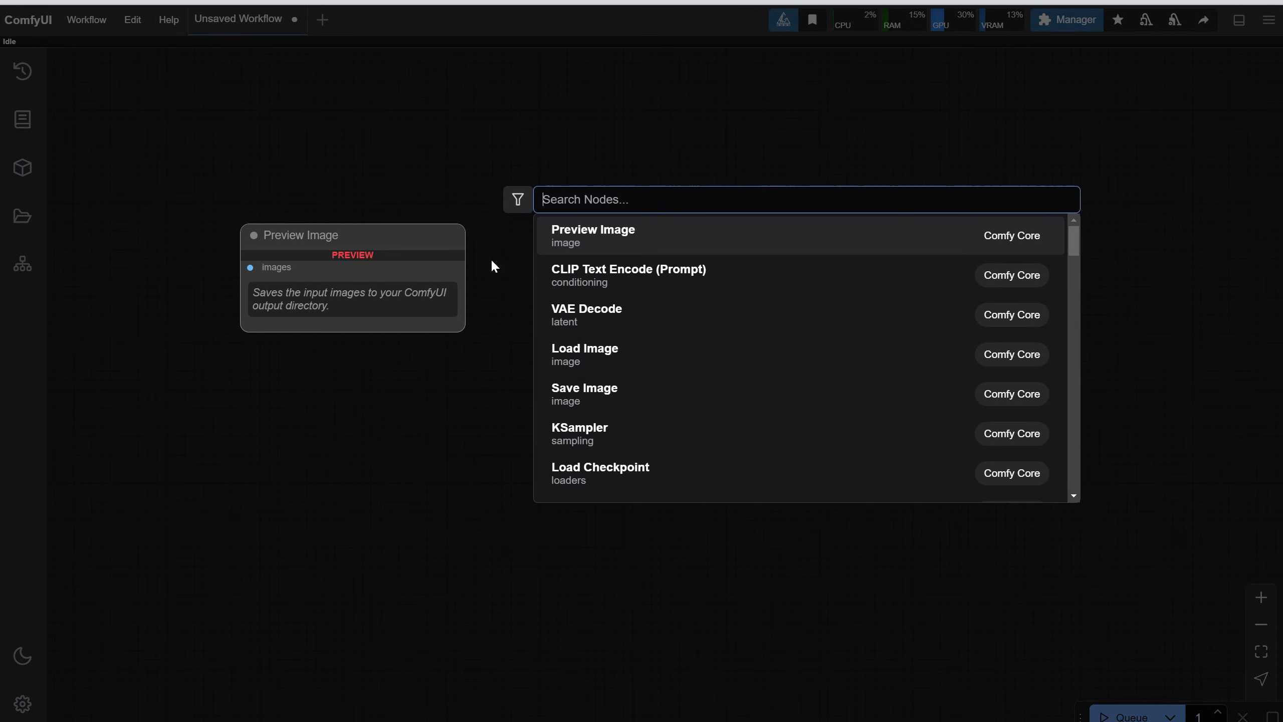
type("janus")
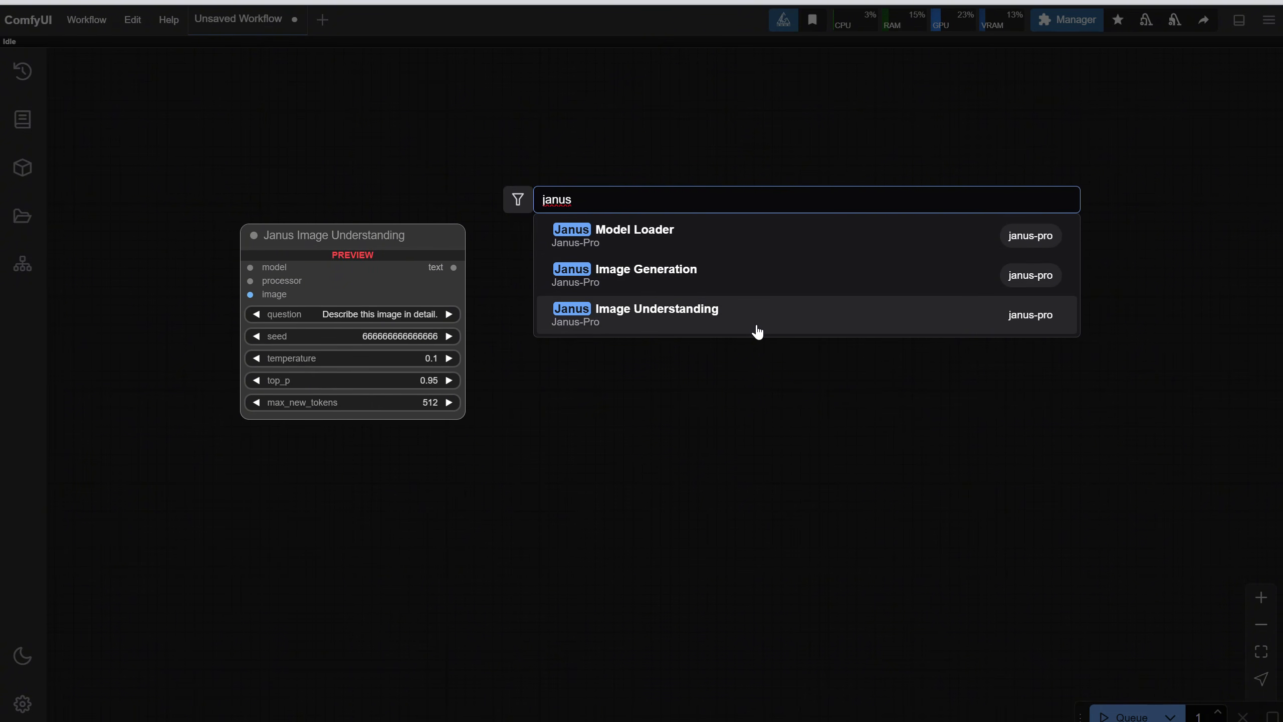
left_click(669, 235)
left_click_drag(653, 255, 347, 251)
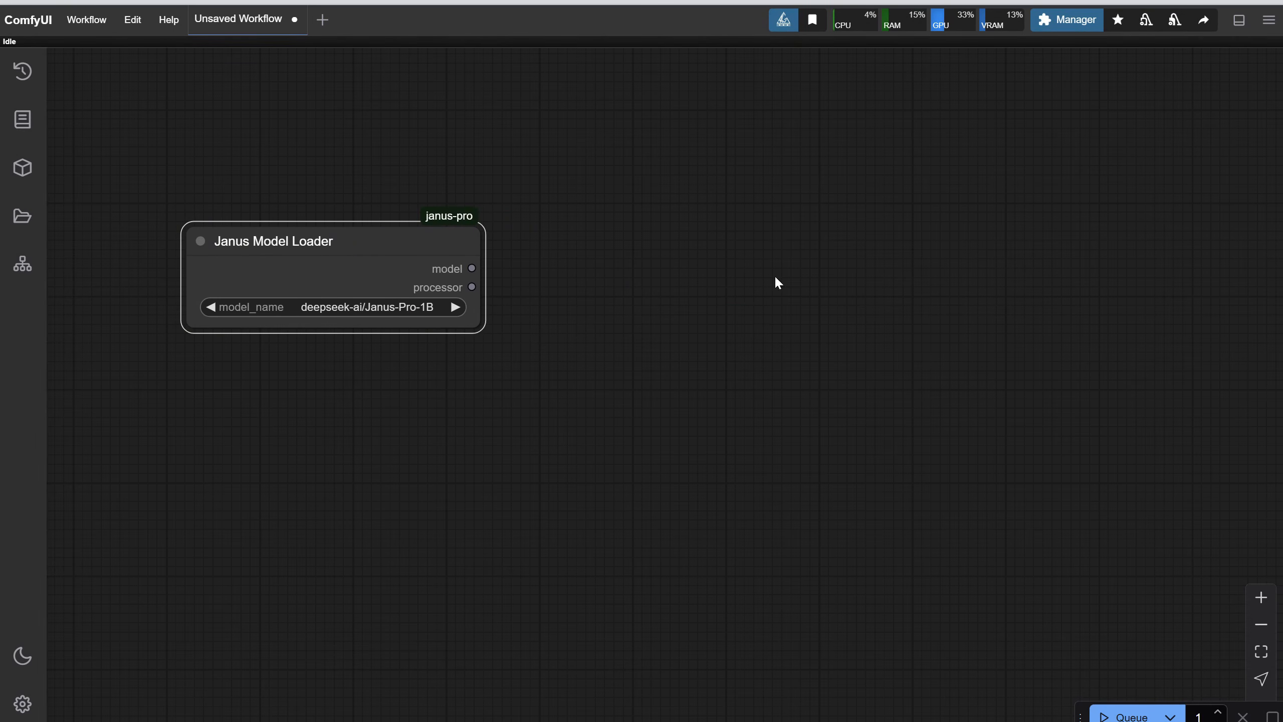
Add a Janus Image Understanding node beside the Janus Model Loader and connect the model and processor outputs to it.
double_click(603, 271)
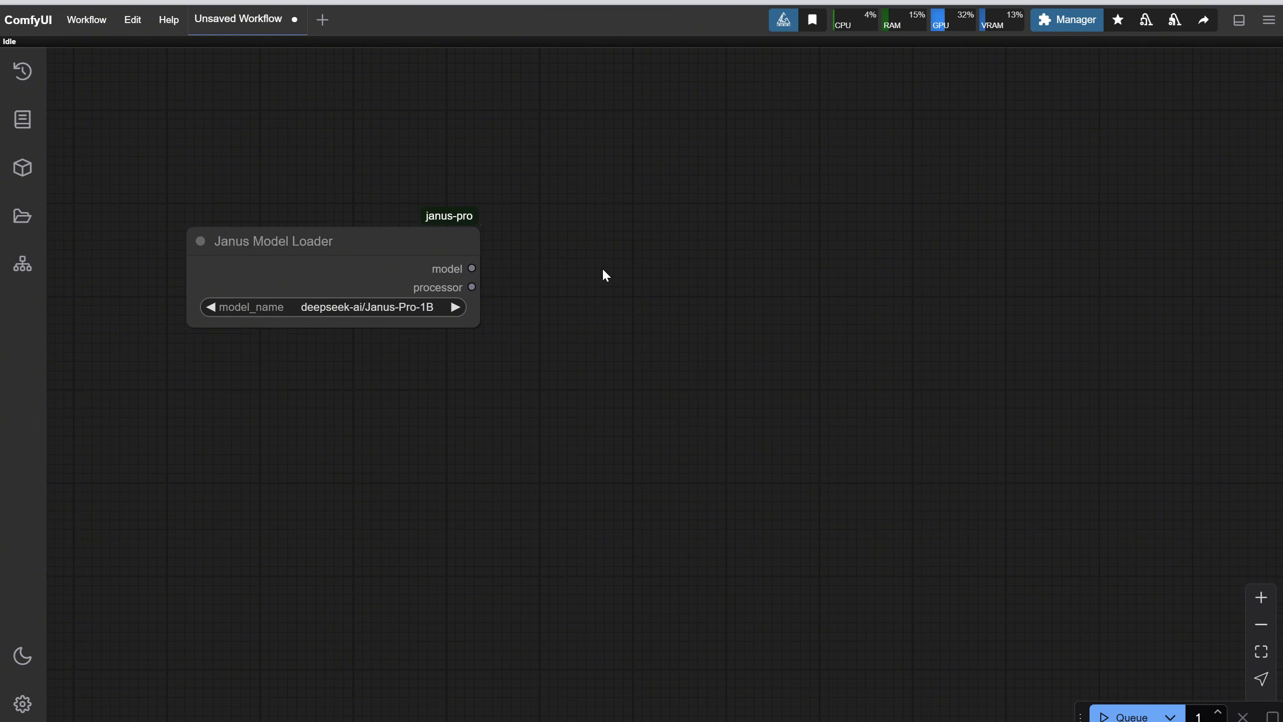
type("janus")
left_click(646, 312)
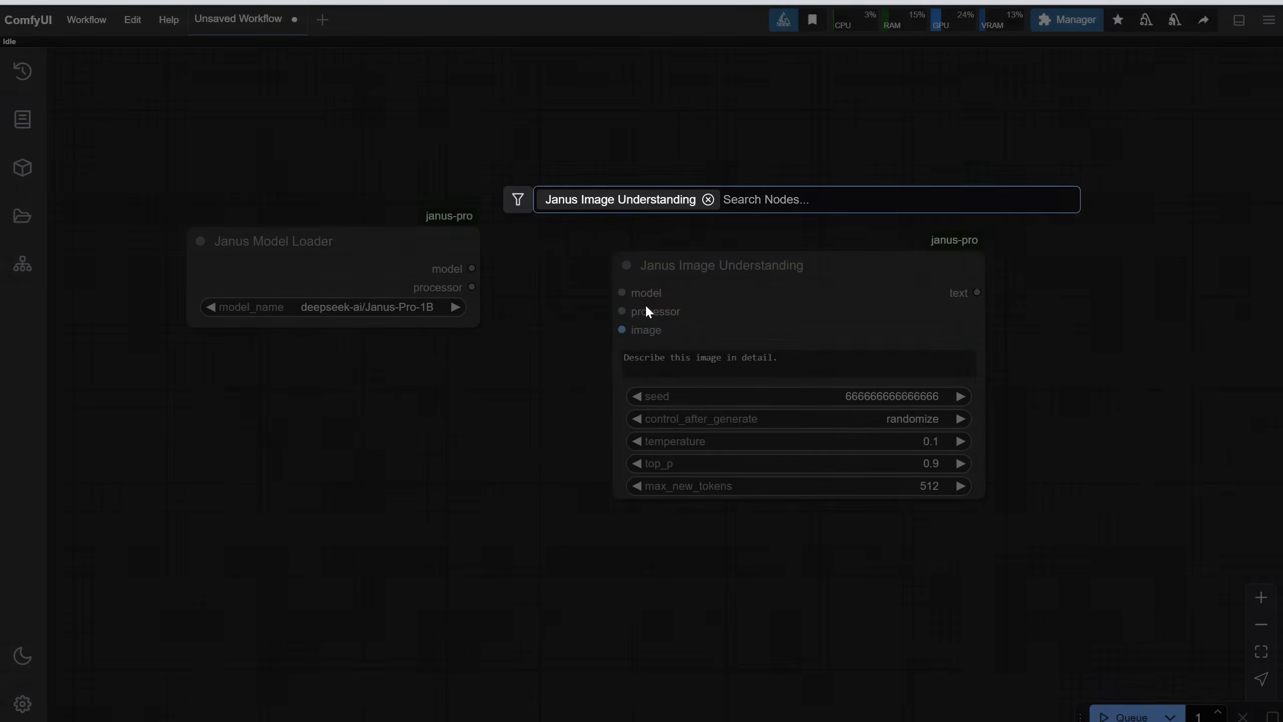
left_click_drag(722, 271, 612, 244)
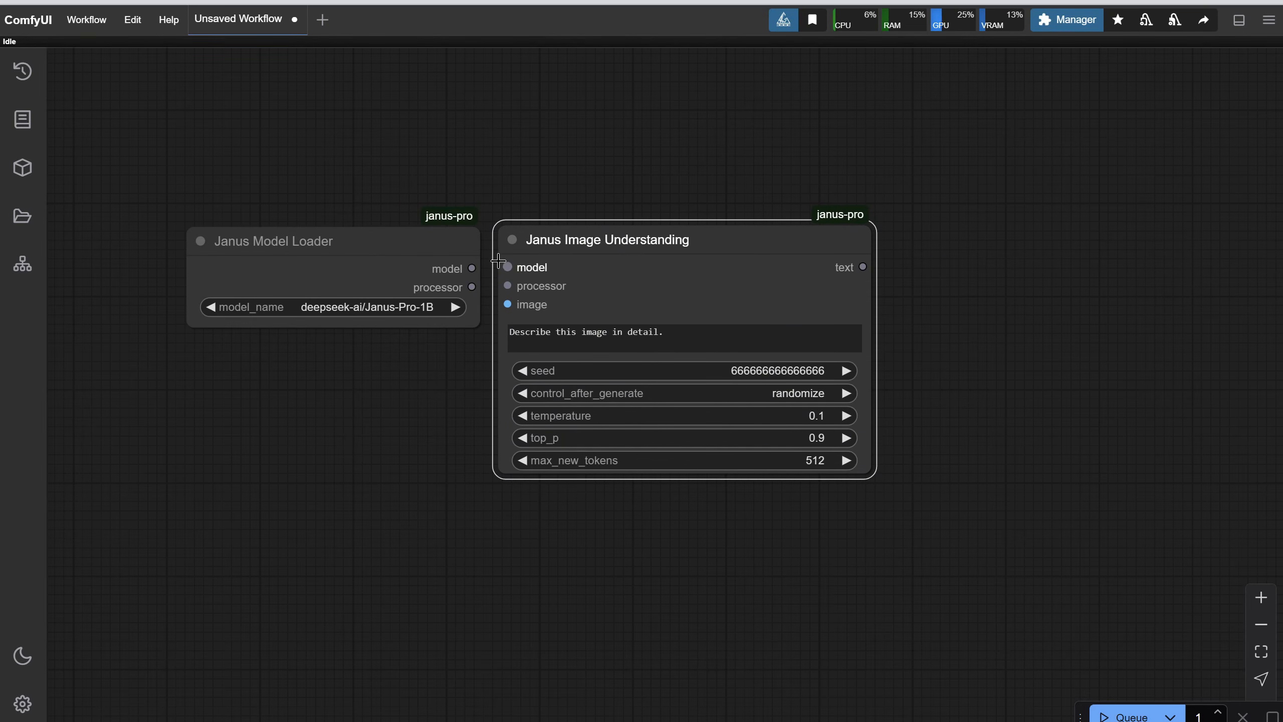
left_click_drag(473, 269, 521, 286)
left_click_drag(647, 258, 656, 259)
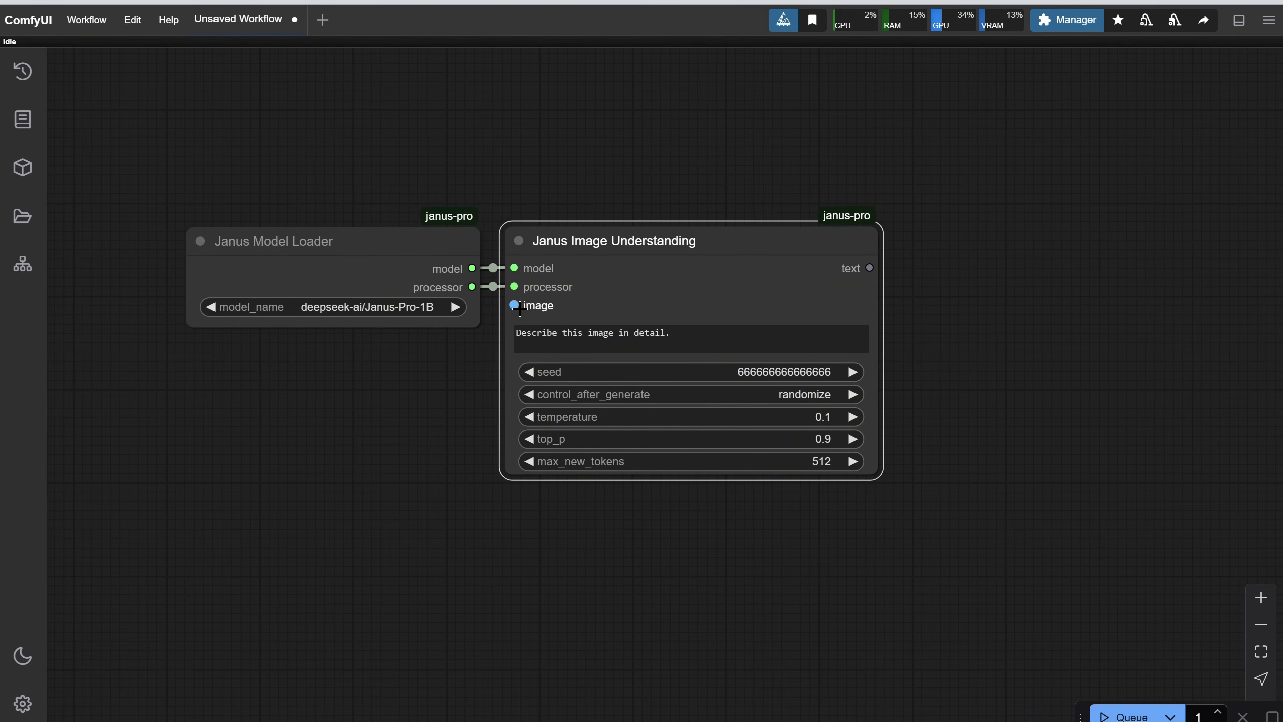
Add a Load Image node below the Janus Model Loader and load PortraitWizard.png into it.
double_click(240, 439)
type("load")
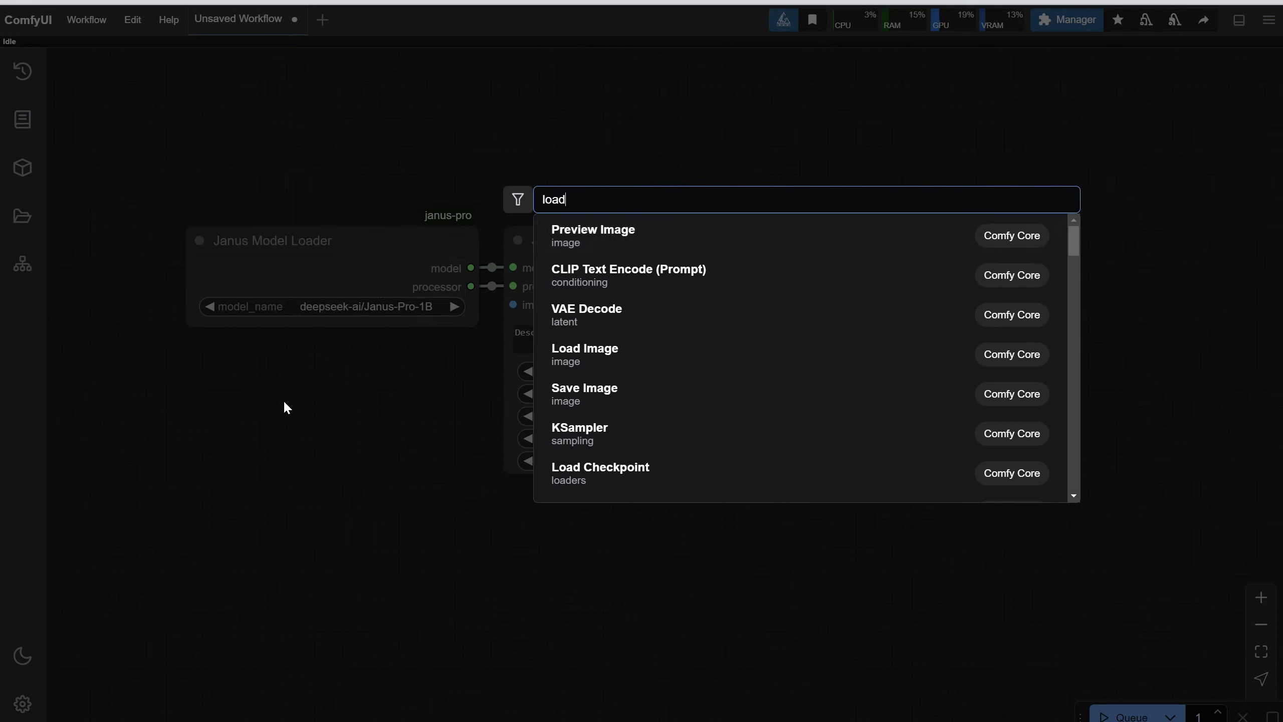
type(" im")
left_click(626, 249)
left_click_drag(430, 436, 336, 368)
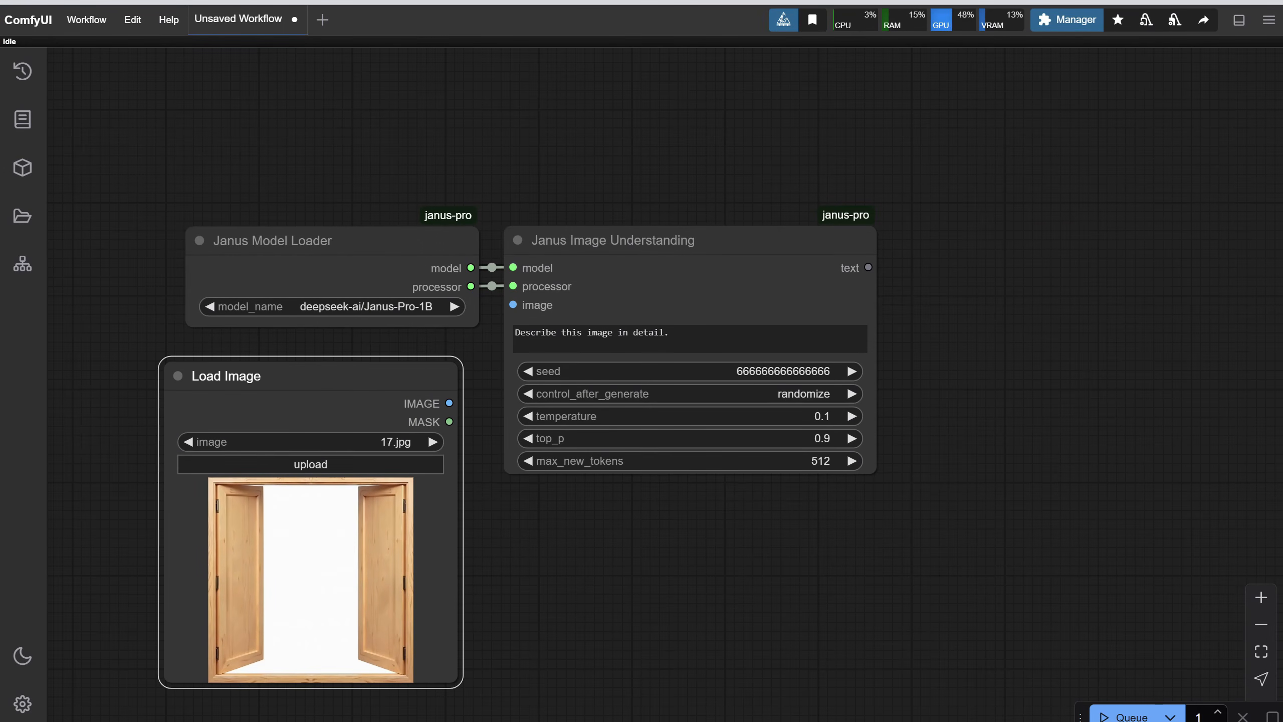
left_click(310, 464)
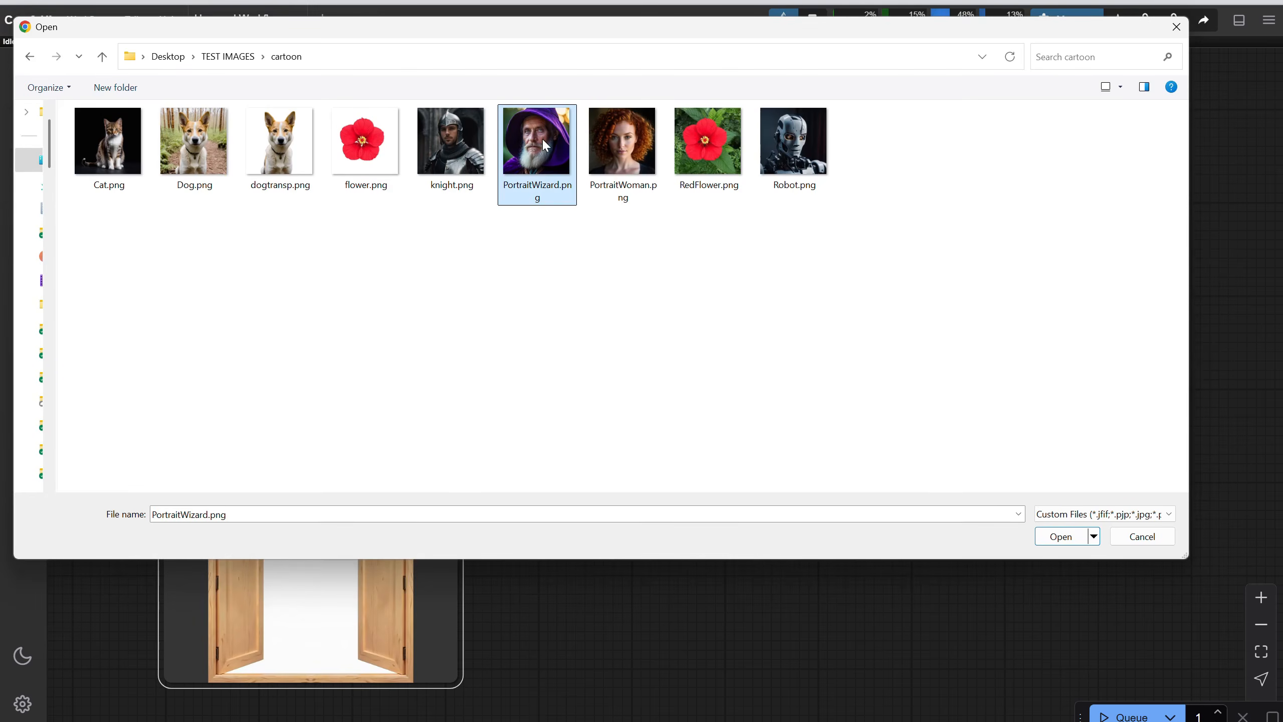
double_click(549, 171)
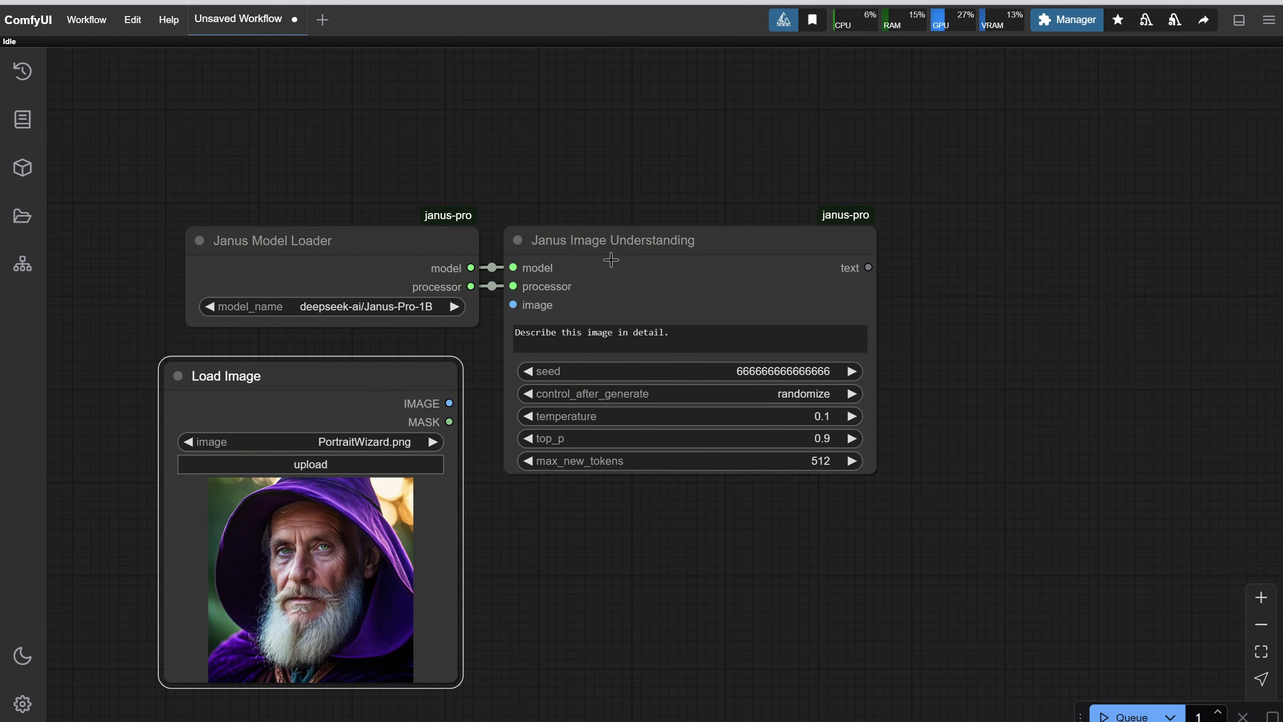
Add an Easy-Use Show Any node connected to the text output of Janus Image Understanding.
triple_click(705, 349)
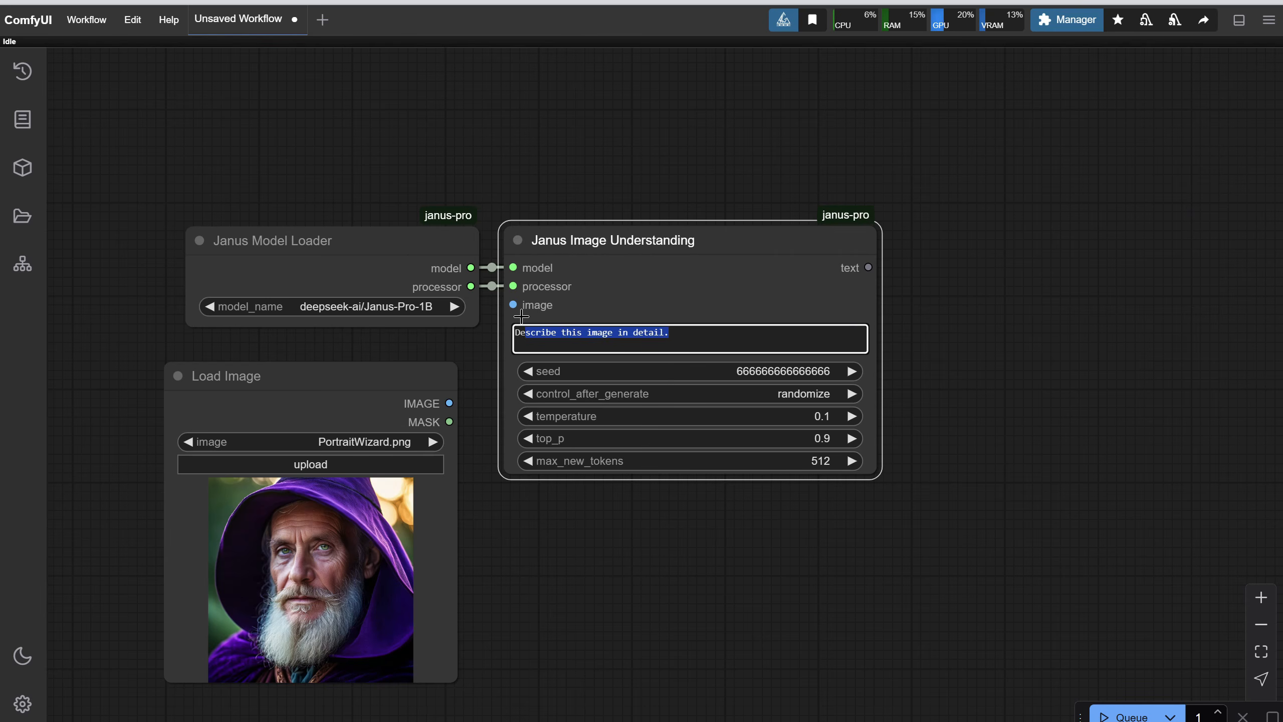
left_click(1031, 353)
scroll(956, 337, "down", 2)
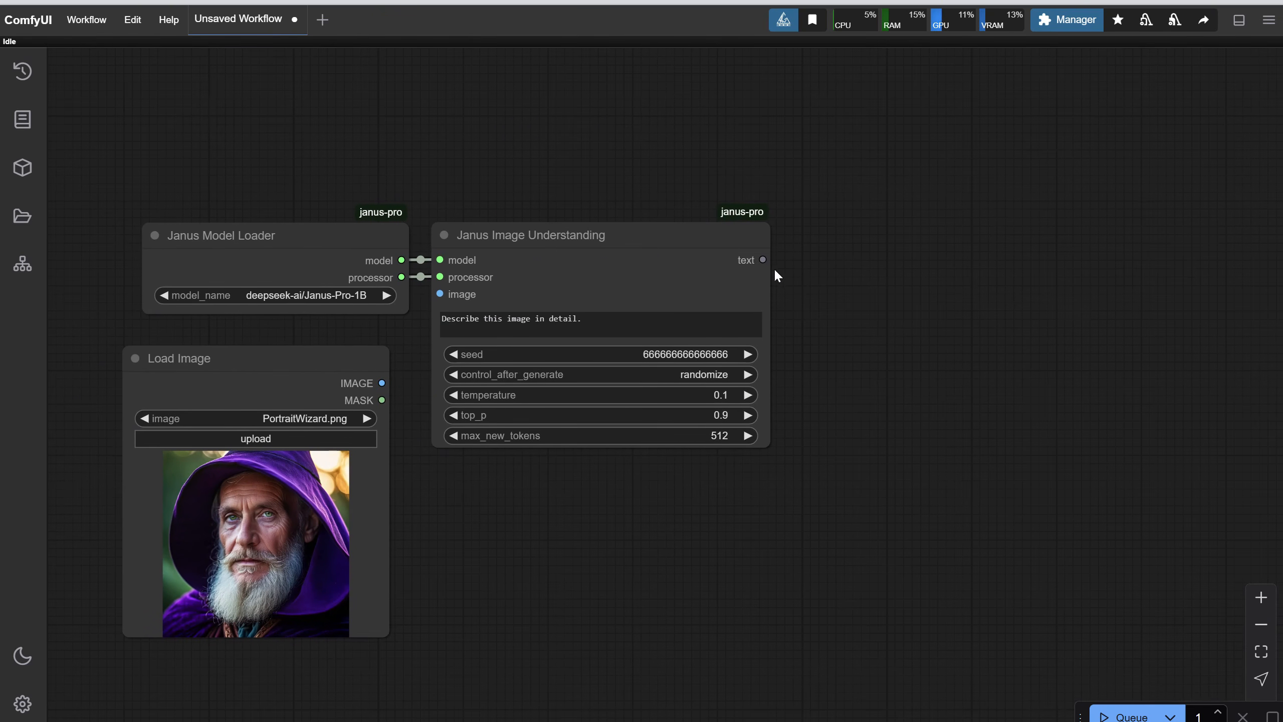
left_click_drag(763, 260, 885, 269)
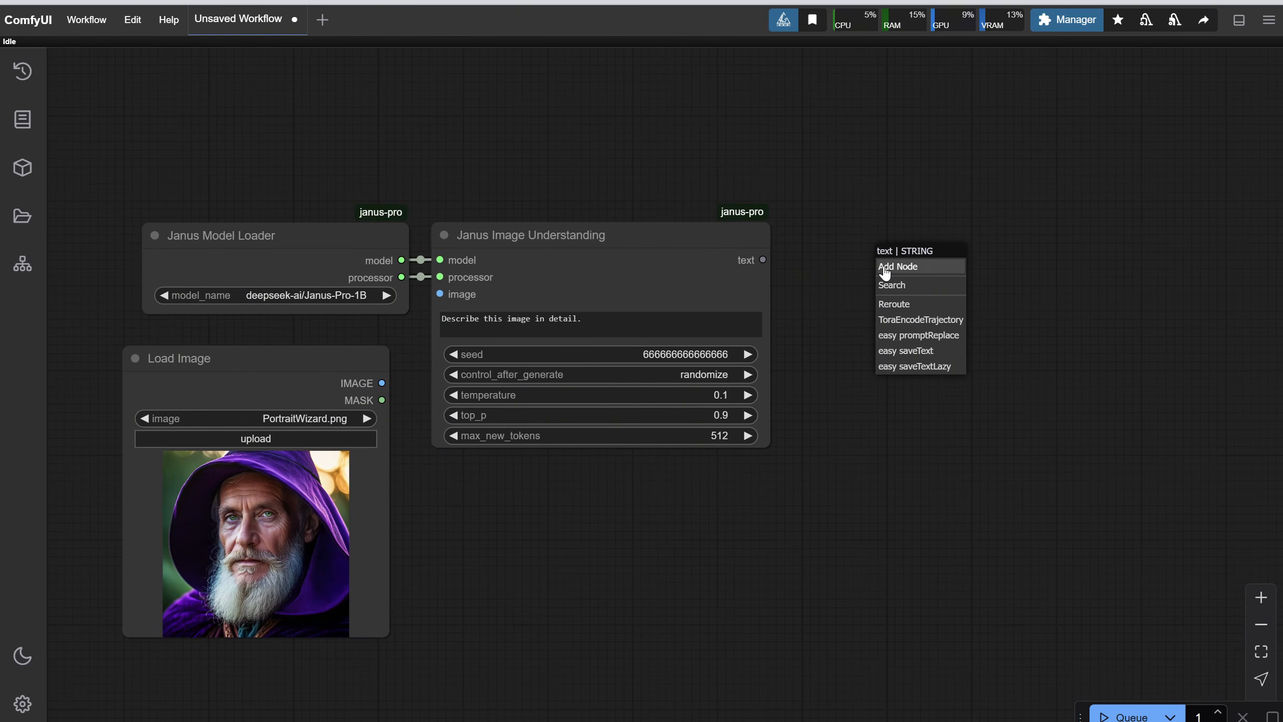
left_click(909, 286)
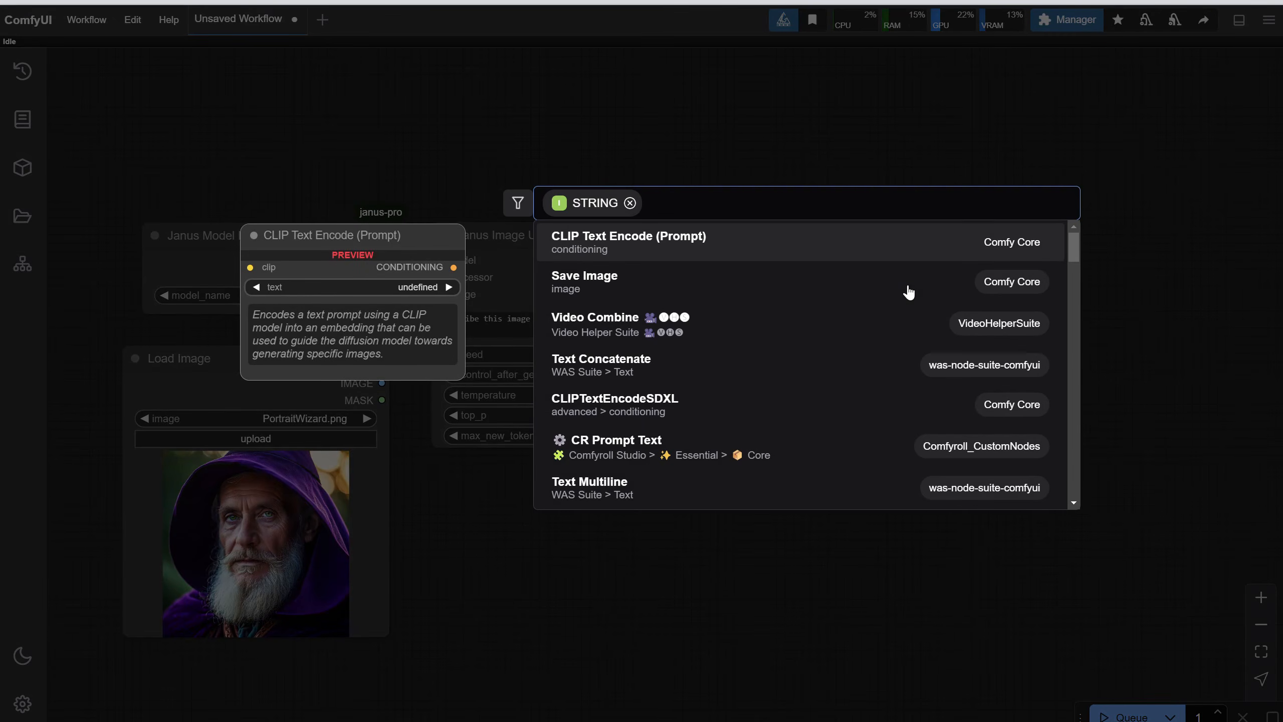
type("show")
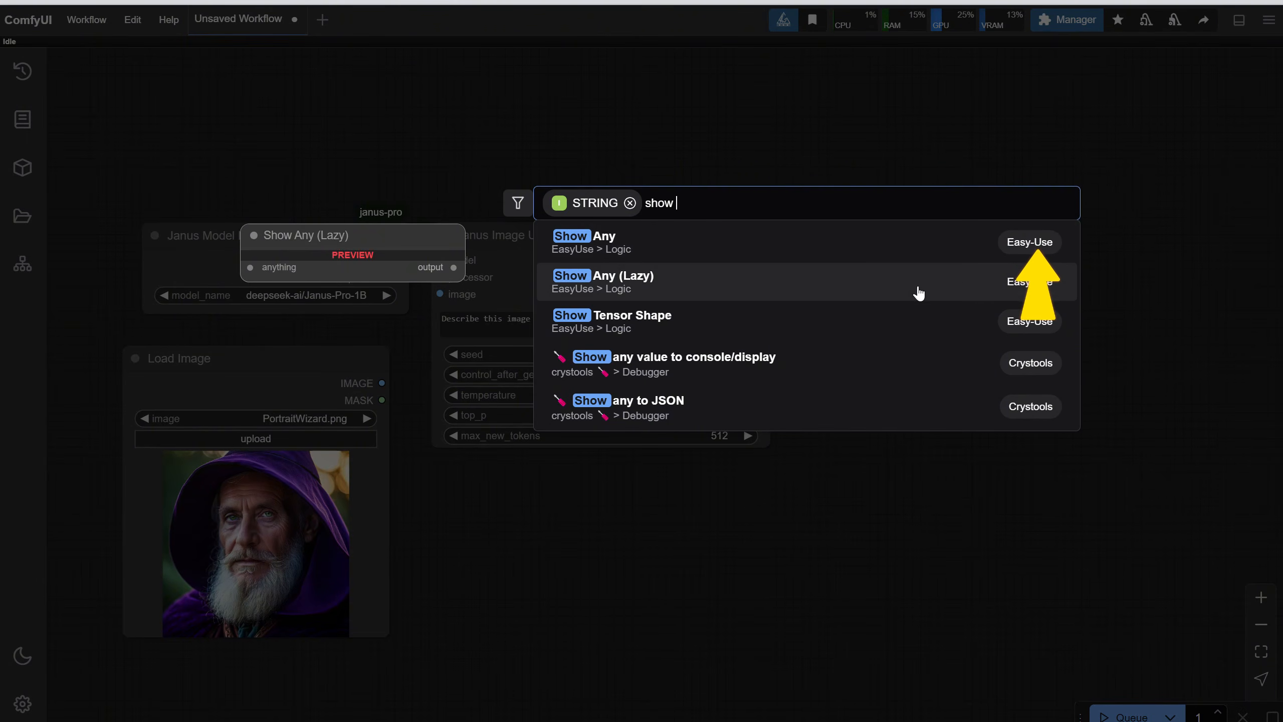
left_click(750, 244)
left_click_drag(950, 253, 865, 238)
Connect the Load Image output to the image input of Janus Image Understanding and run the workflow.
left_click_drag(382, 382, 439, 296)
left_click_drag(314, 366, 331, 353)
left_click(1070, 710)
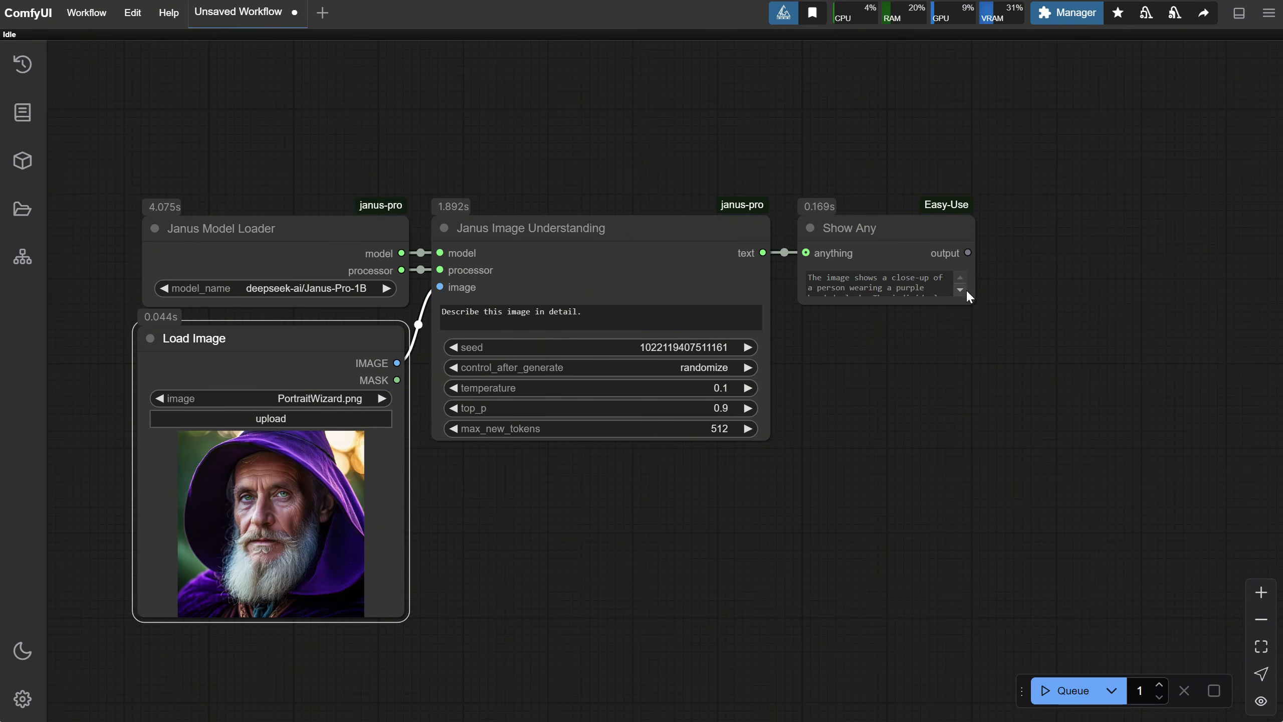
Enlarge the Show Any node to fit the whole description and rerun the workflow five times.
left_click_drag(974, 300, 1207, 358)
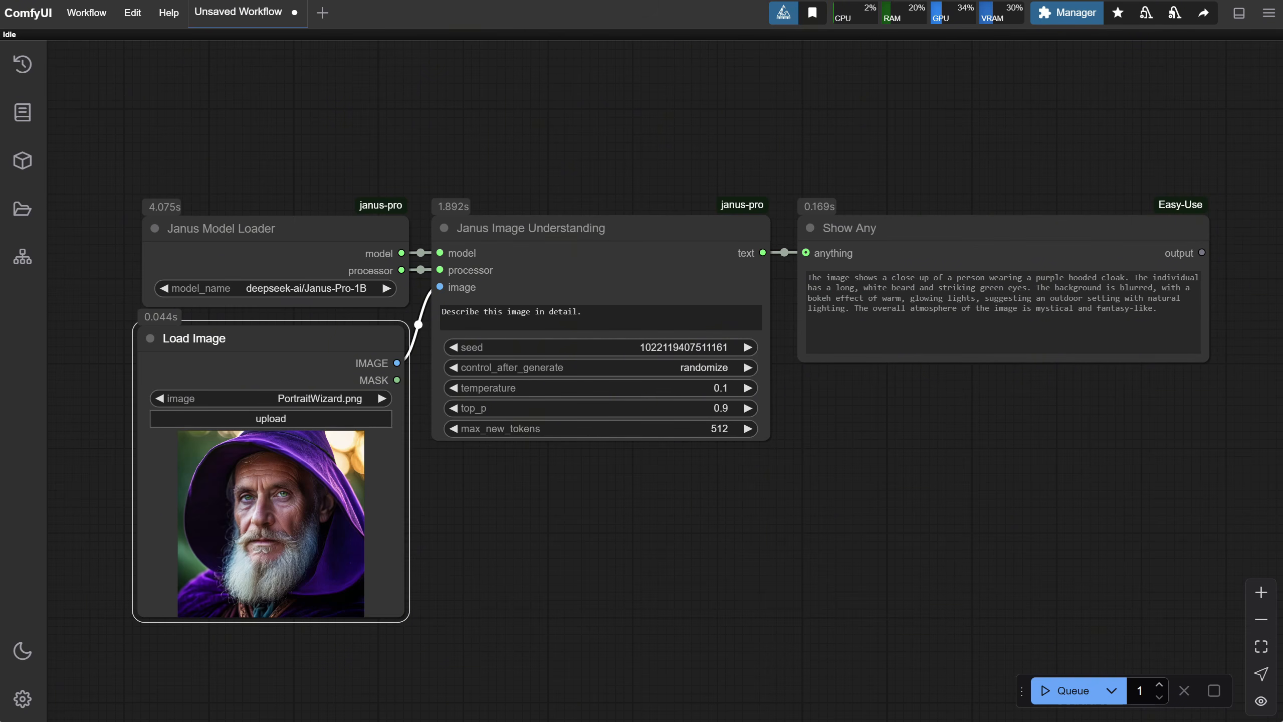
left_click(1064, 690)
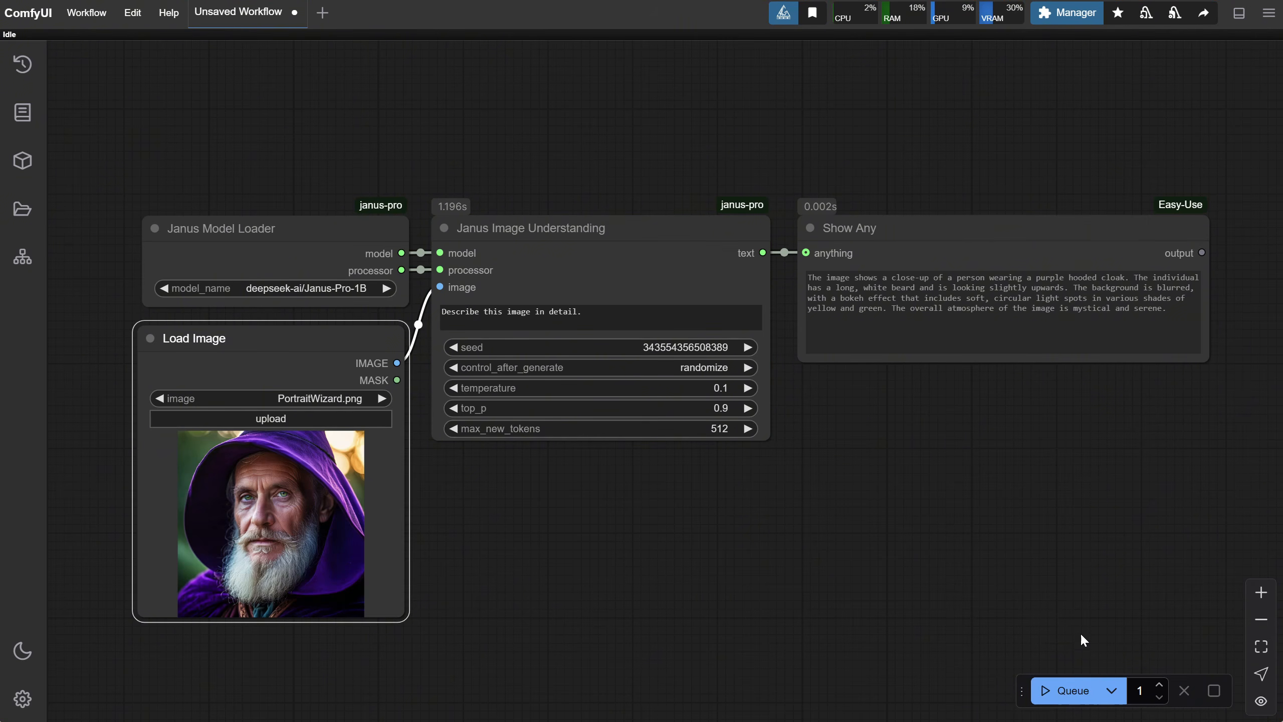
left_click(1065, 693)
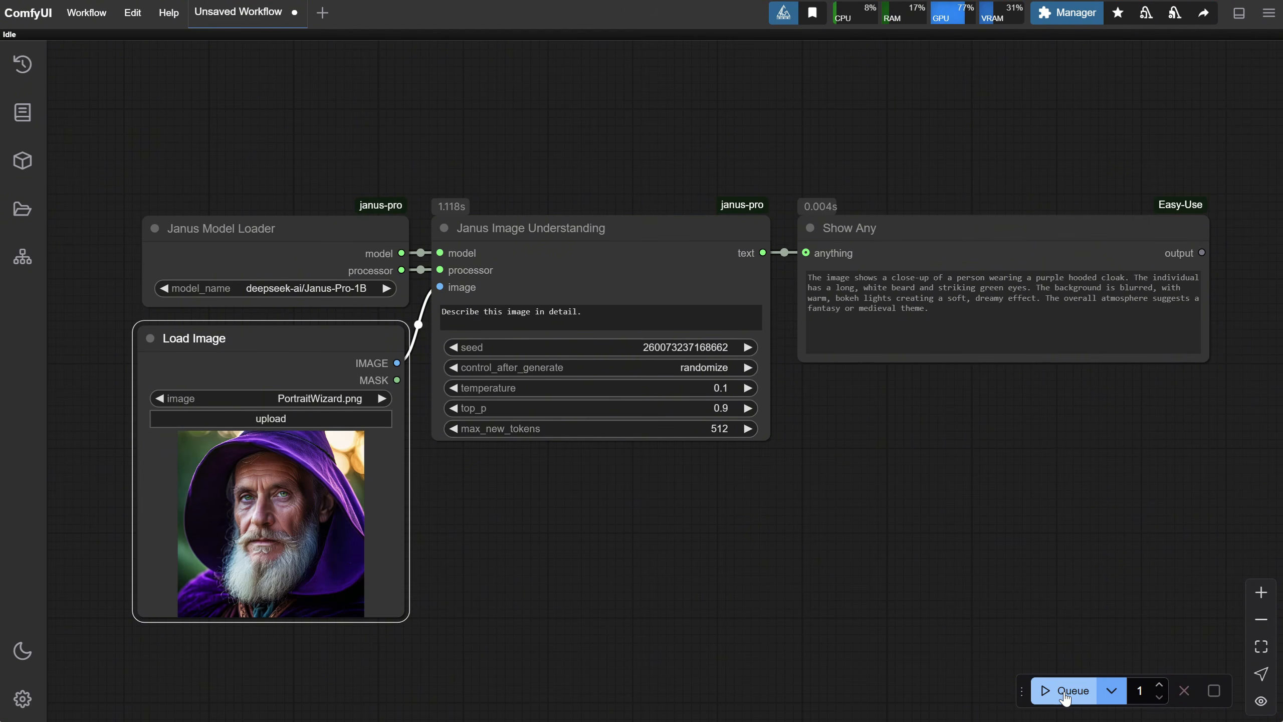
left_click(1066, 693)
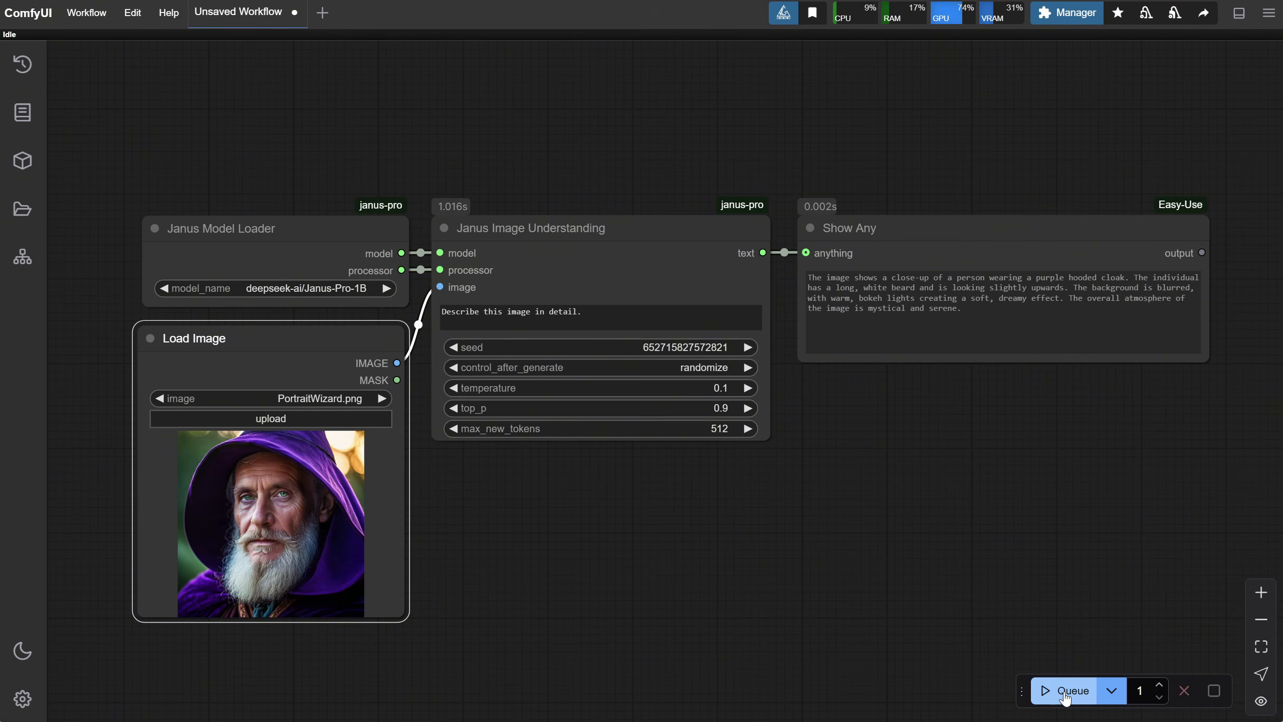
left_click(1065, 693)
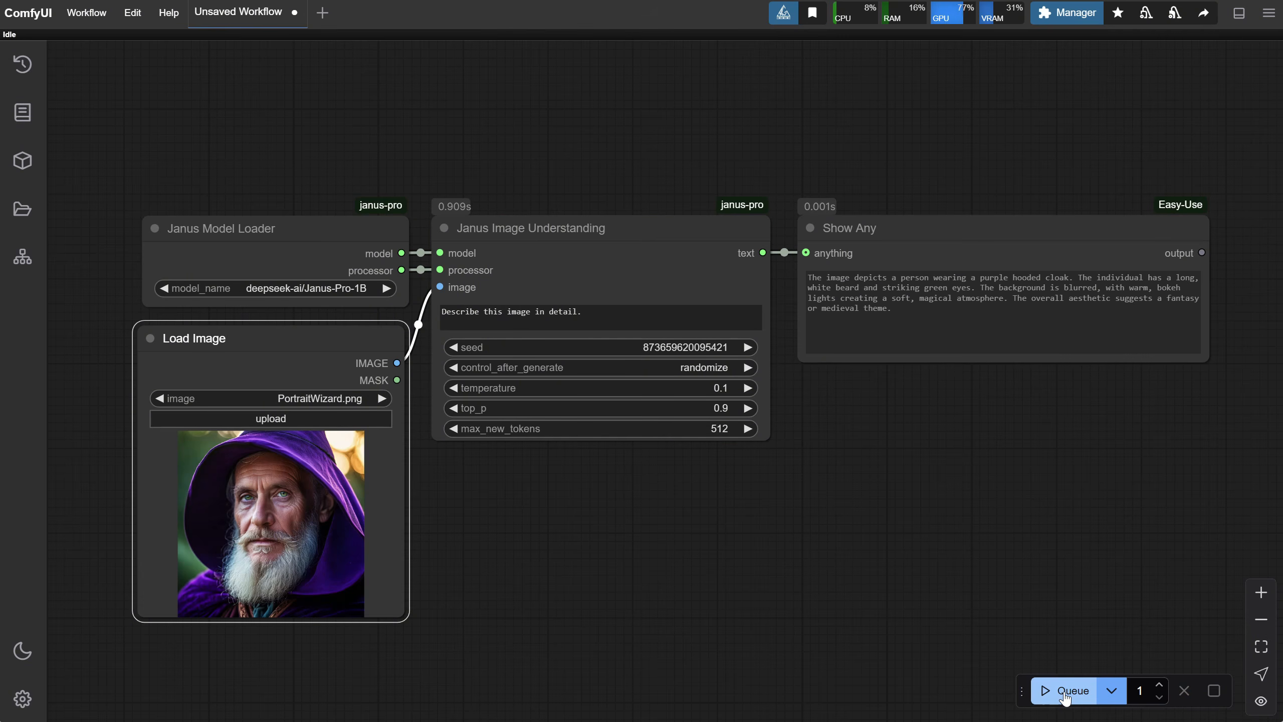
left_click(1065, 692)
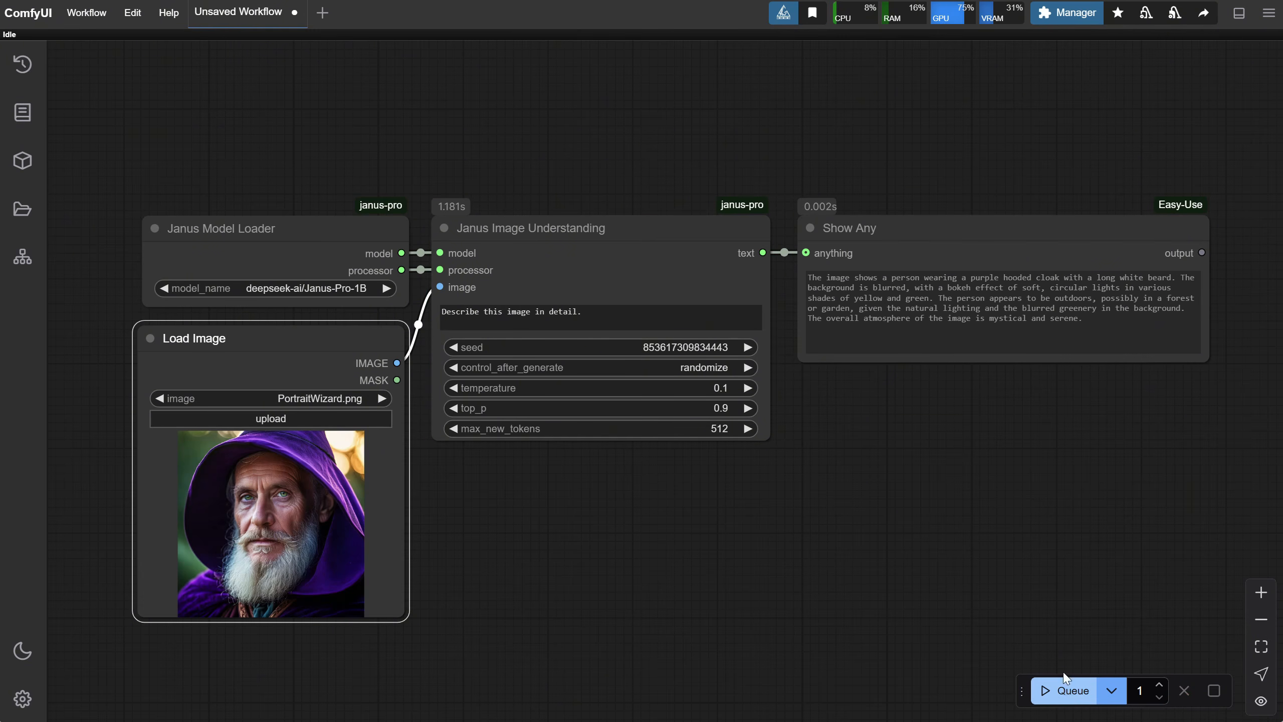
Switch to the command prompt to check the prompt execution times, and return to the ComfyUI workflow.
key("alt+Tab")
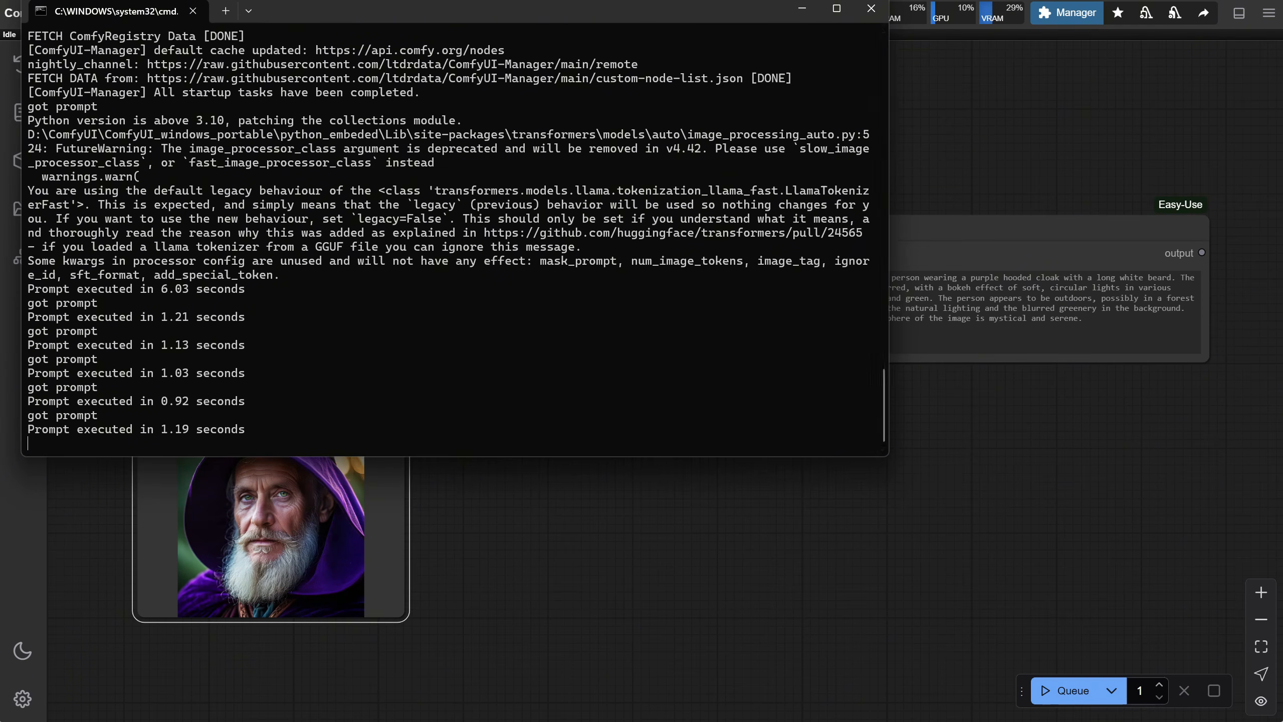
left_click(538, 537)
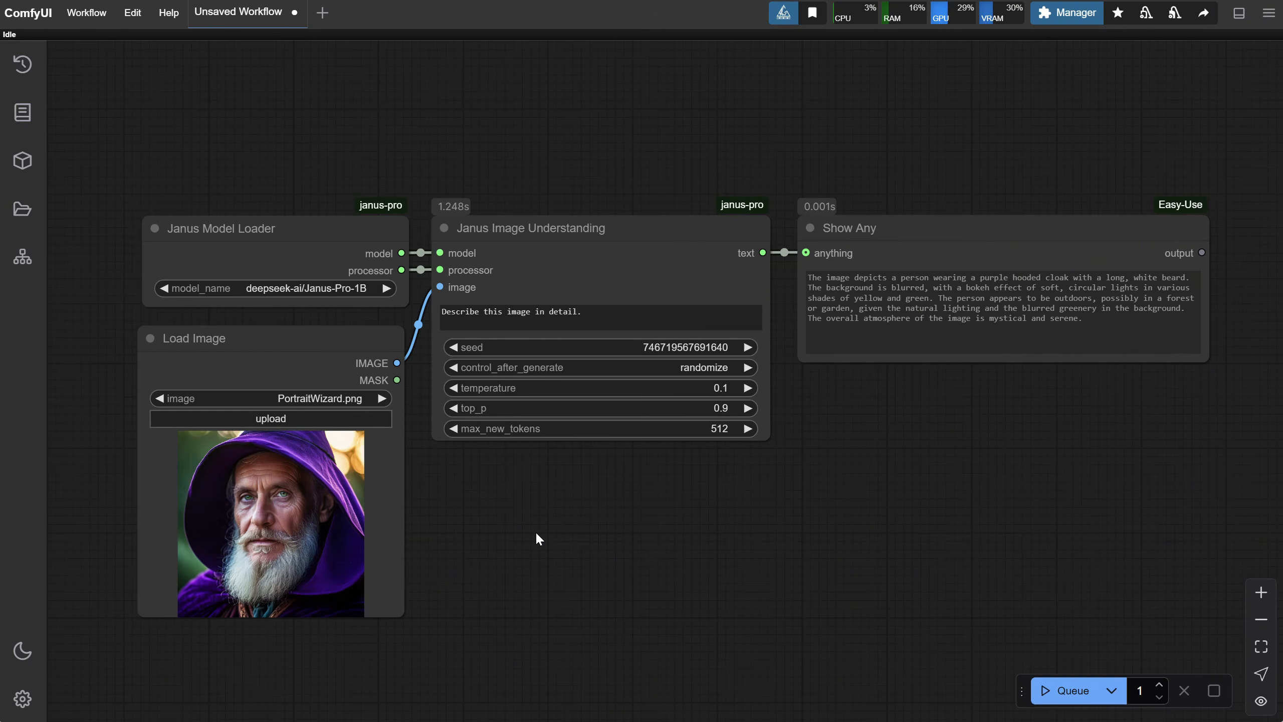
Add a Janus Image Generation node fed by the loader's model and processor, with the prompt "A beautiful photo of cat".
double_click(548, 545)
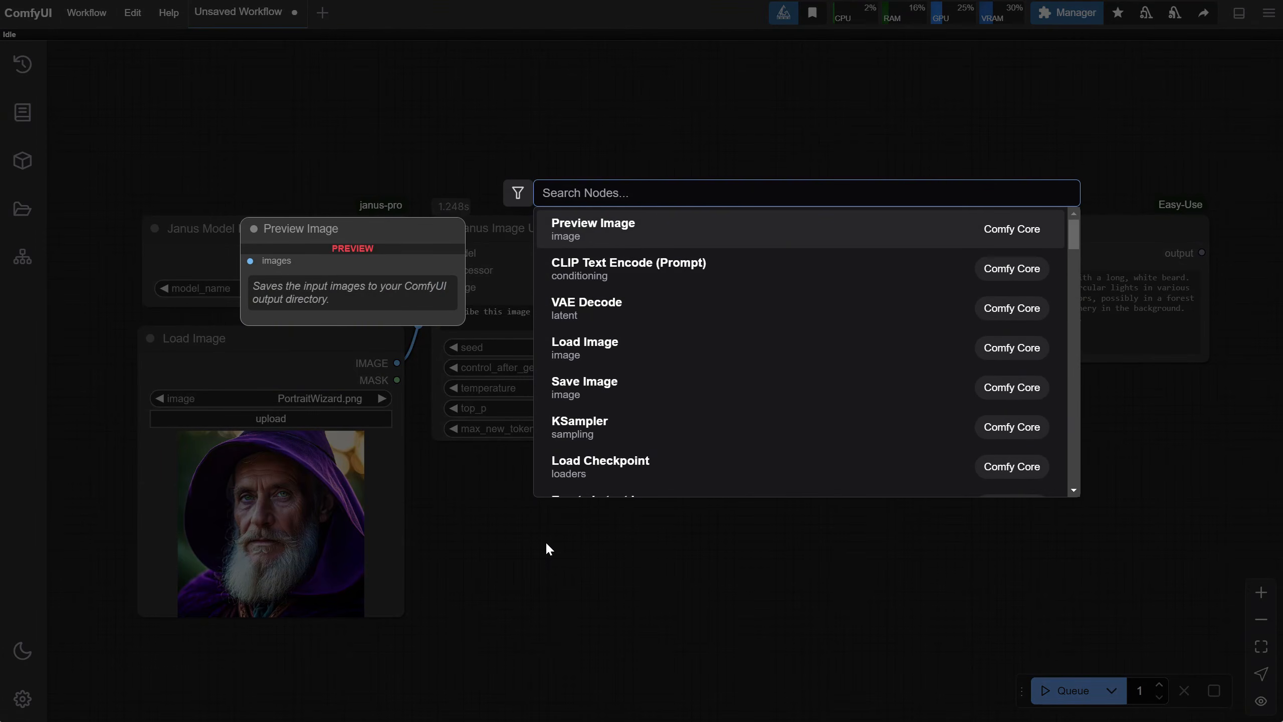
type("janus")
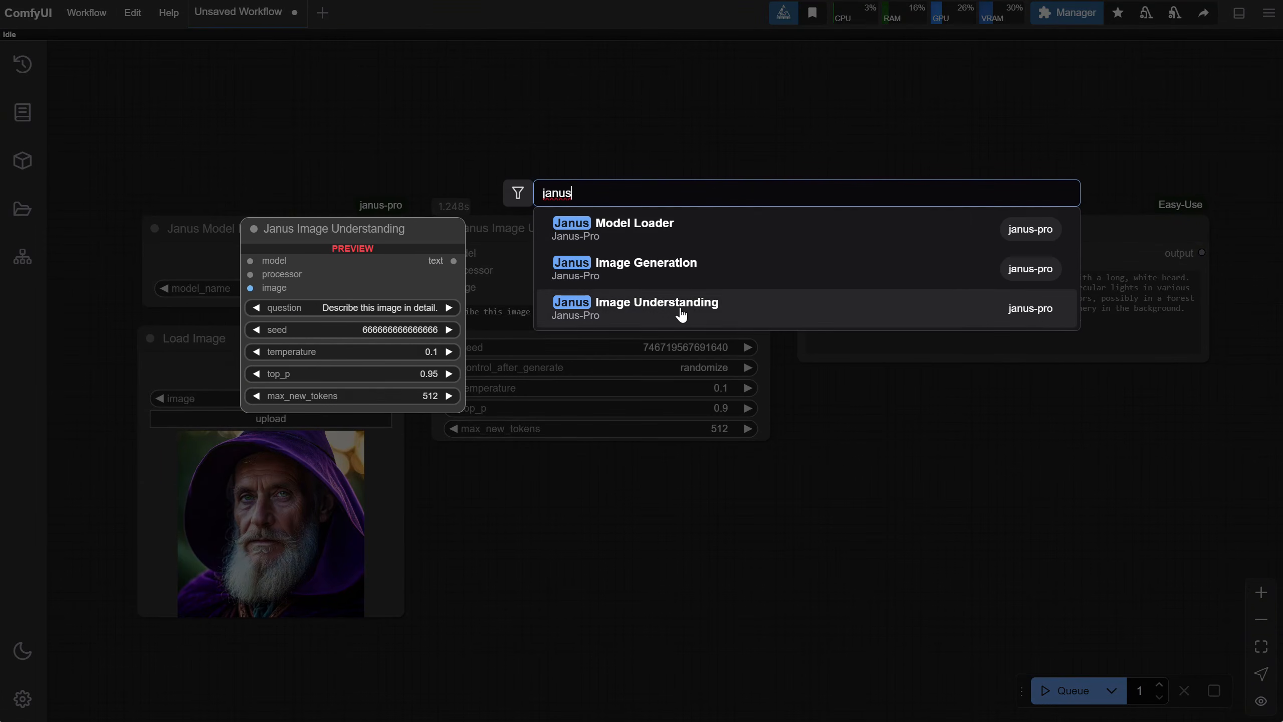
left_click(681, 273)
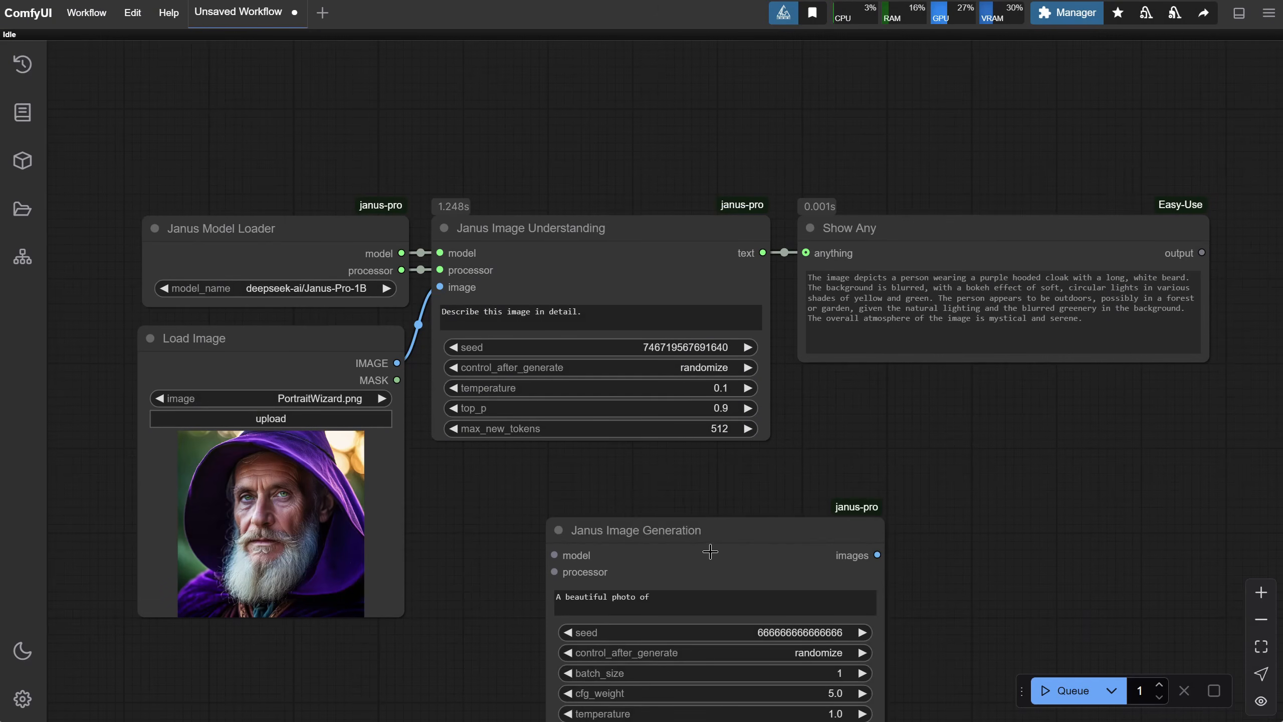
left_click_drag(707, 544, 613, 501)
left_click_drag(401, 254, 463, 531)
left_click(662, 553)
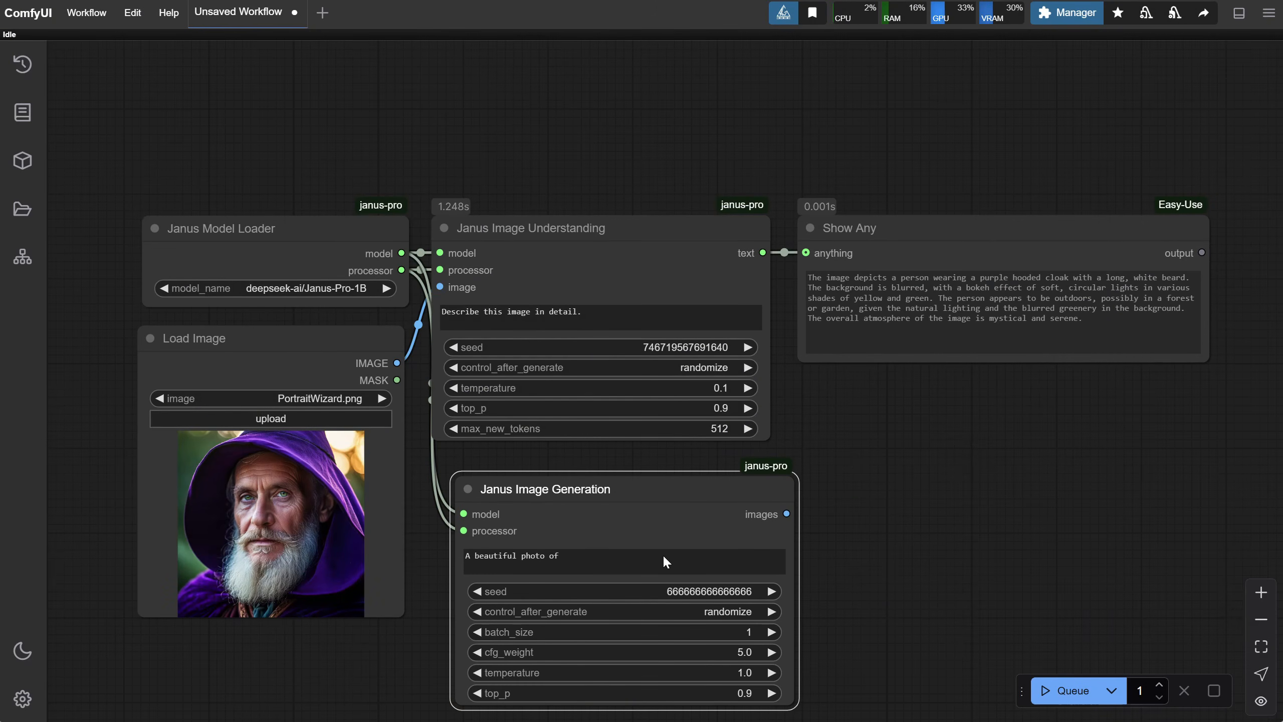
type("cat")
Attach a Save Image node to the images output of Janus Image Generation and run the workflow.
left_click_drag(787, 515, 892, 486)
left_click(981, 583)
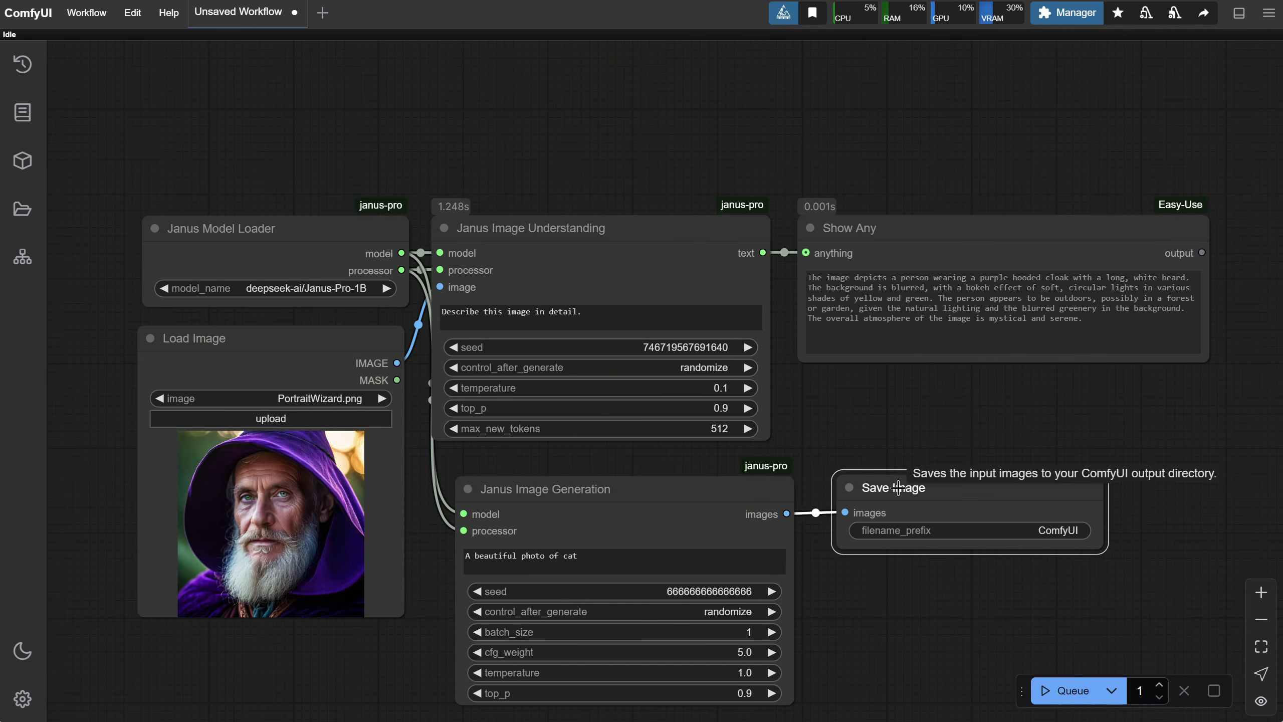
left_click(1067, 690)
left_click_drag(1127, 526, 1094, 374)
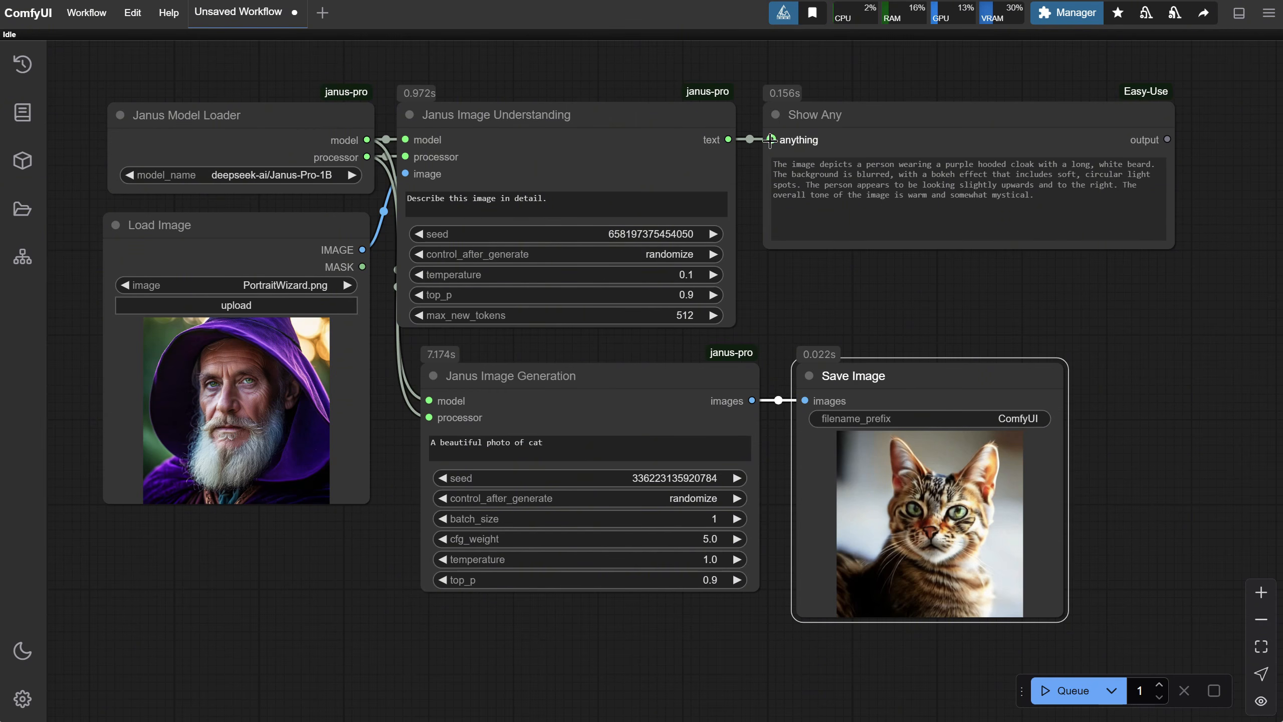
Connect the Janus Image Understanding text output to the prompt input of Janus Image Generation and run the workflow.
left_click_drag(727, 138, 434, 440)
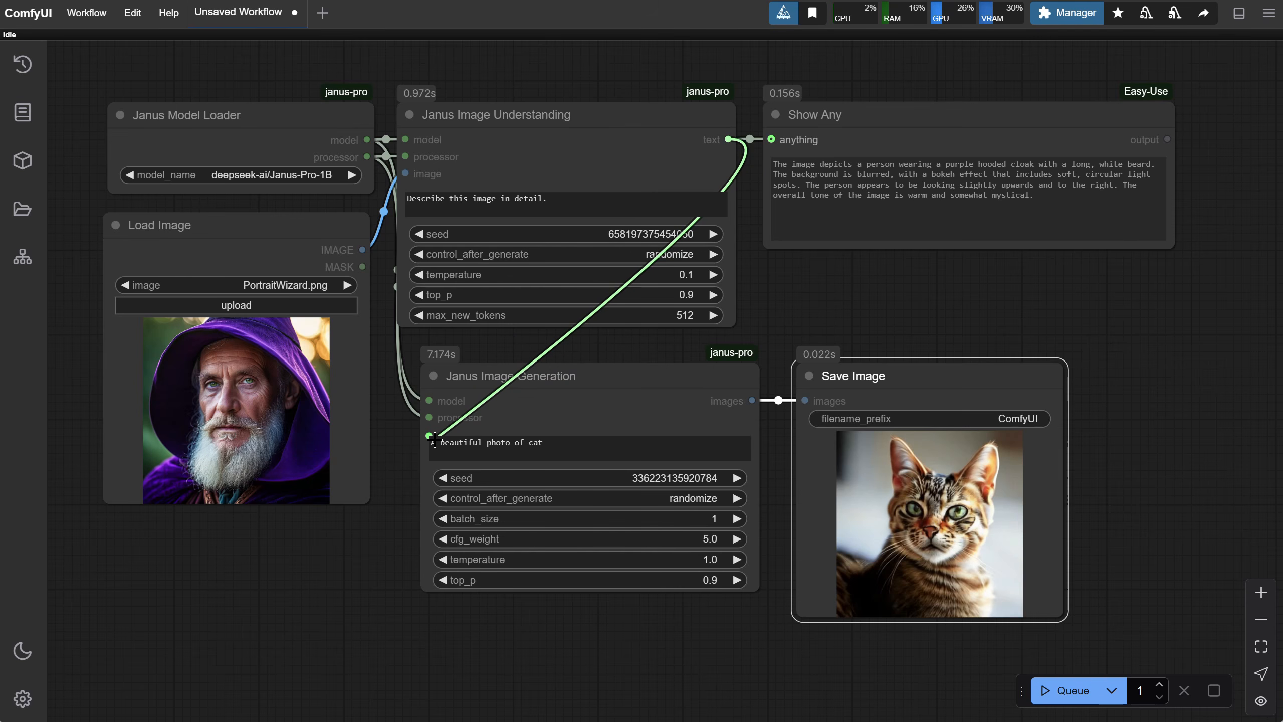
left_click_drag(433, 439, 433, 440)
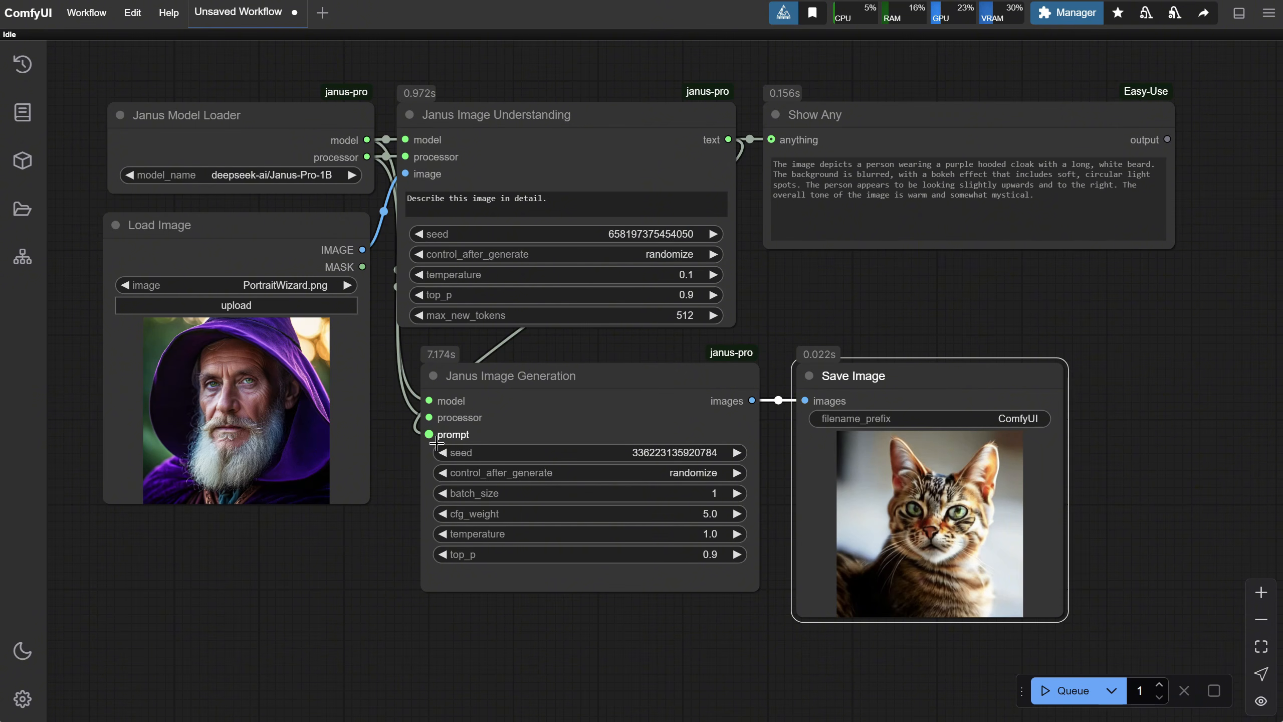
left_click(1072, 690)
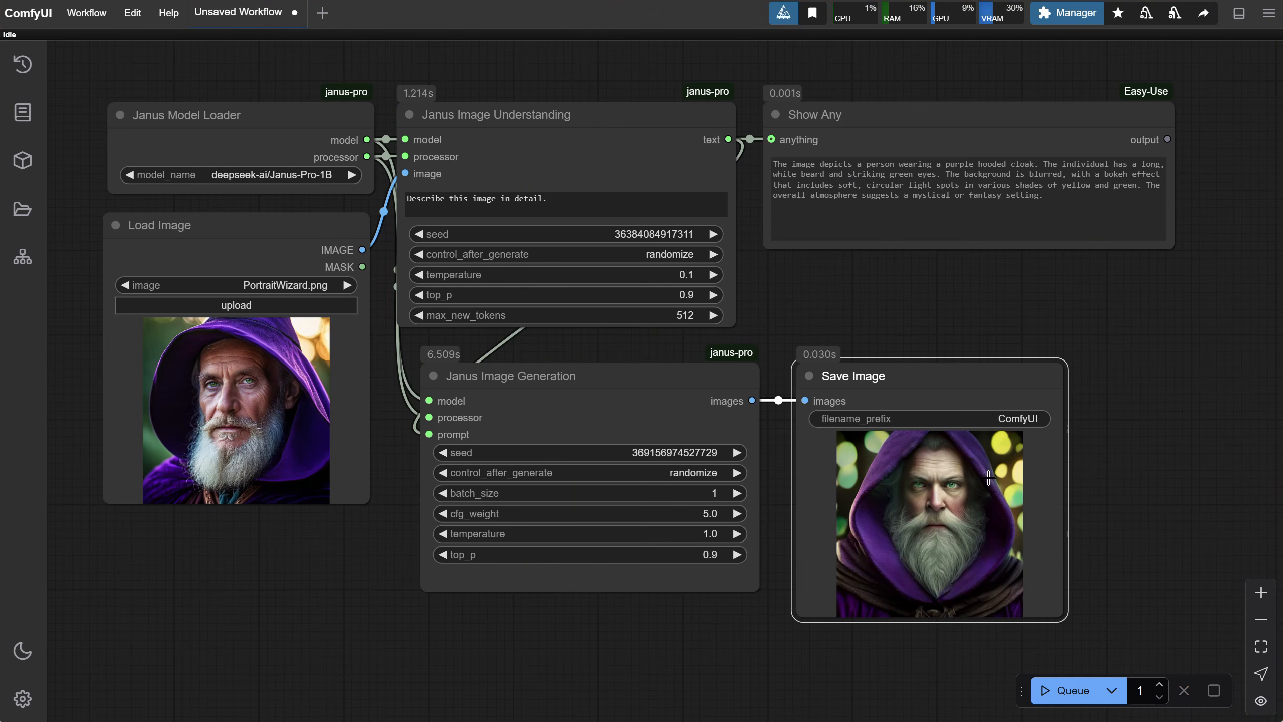
Rerun the current Janus workflow and open the saved EP03 Basic SDXL text-to-image workflow.
left_click(1068, 690)
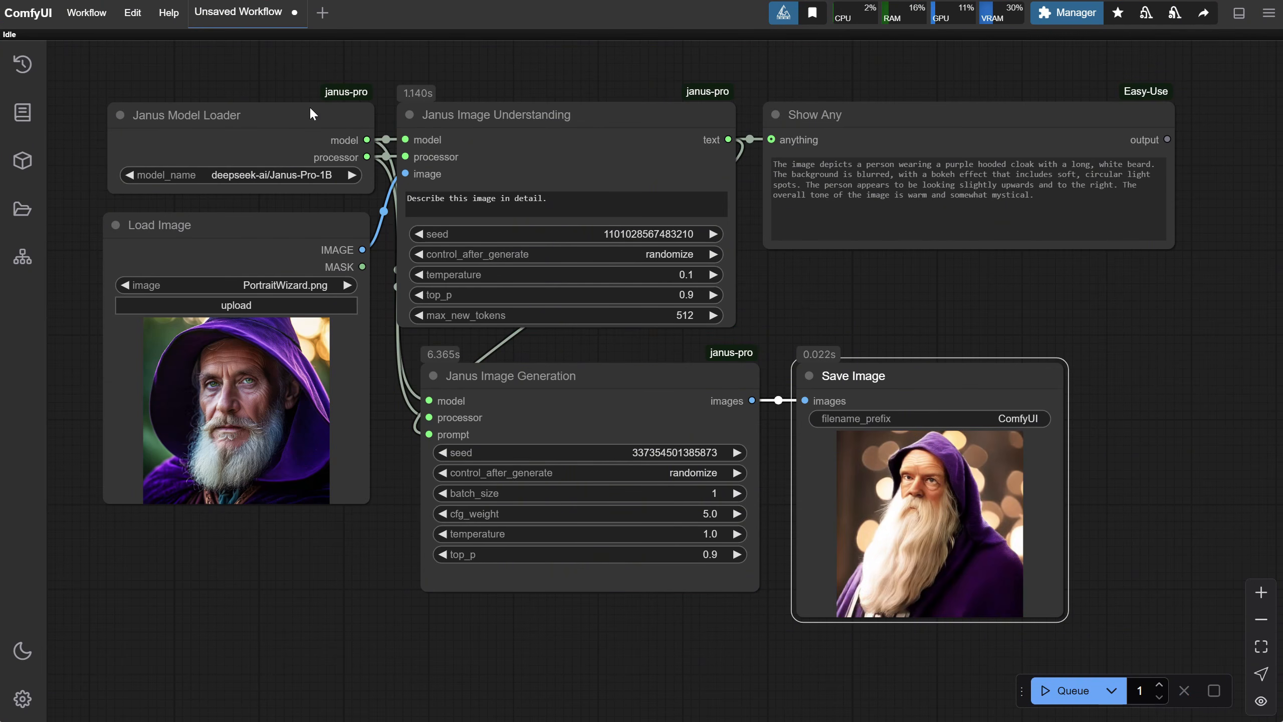
left_click(87, 14)
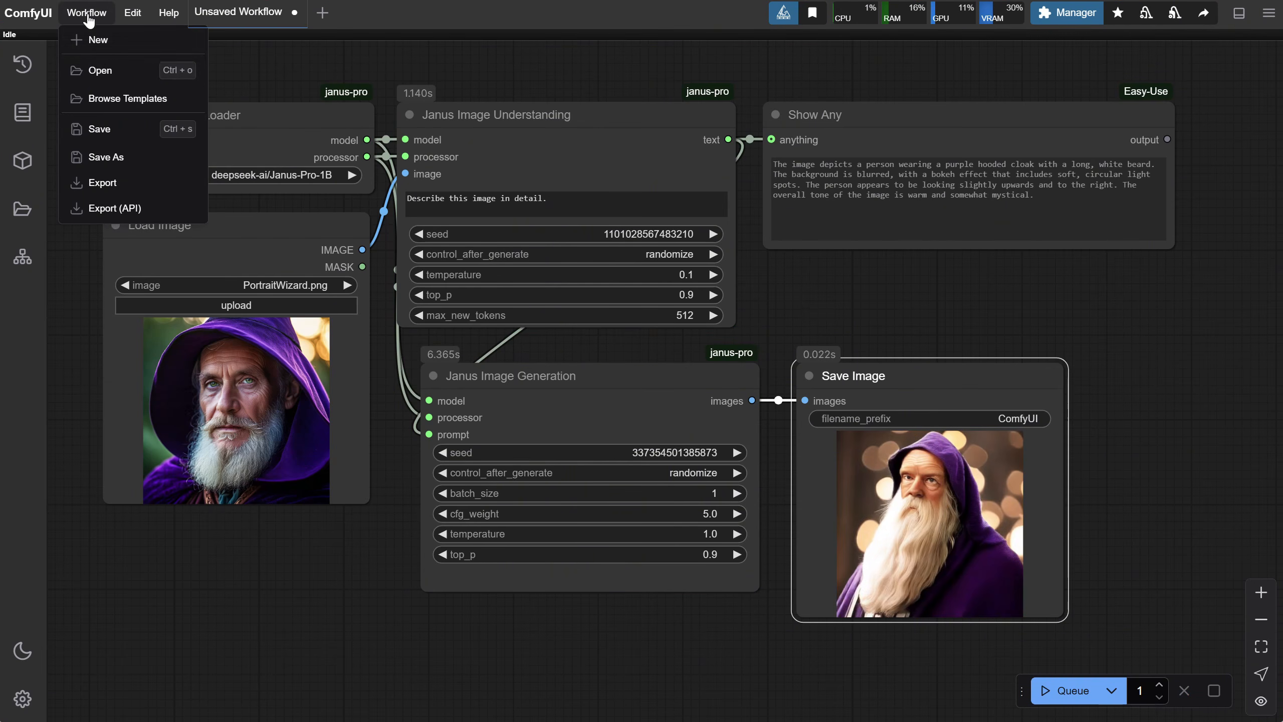
left_click(101, 70)
double_click(182, 50)
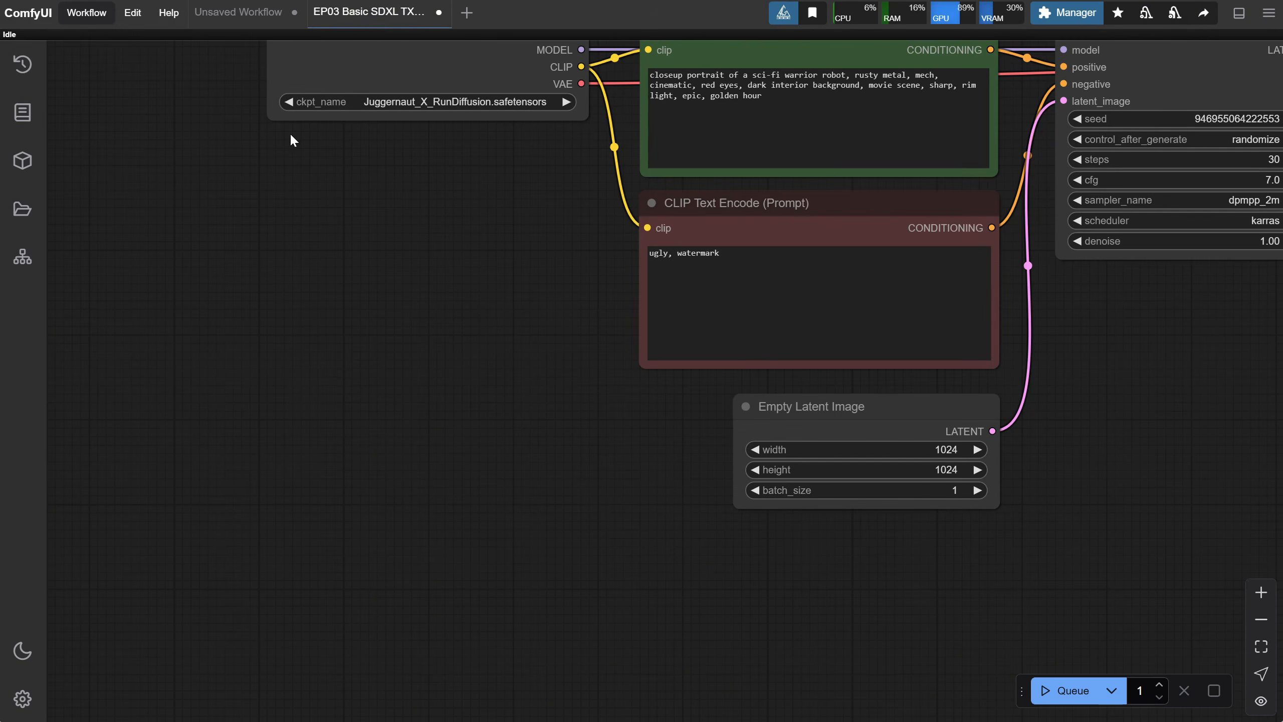
Run the EP03 Basic SDXL workflow with its existing sci-fi warrior robot prompt.
scroll(900, 422, "down", 1)
left_click_drag(900, 422, 827, 367)
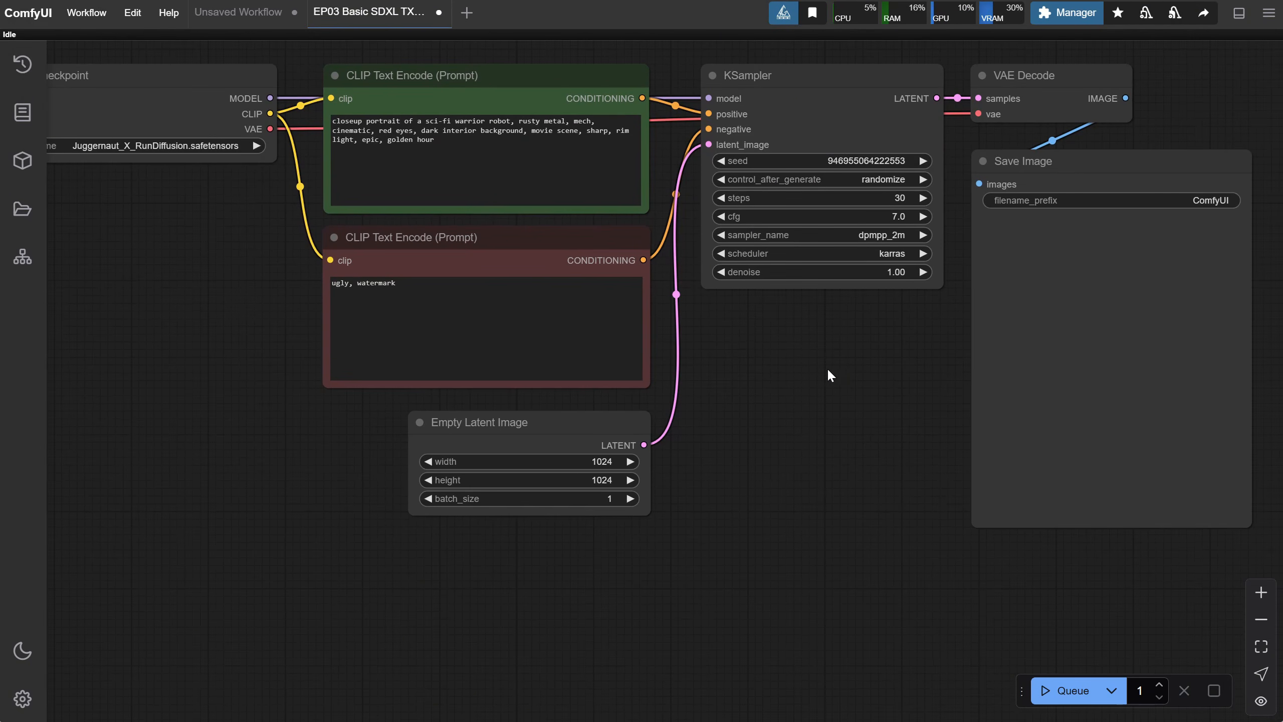
left_click(1067, 691)
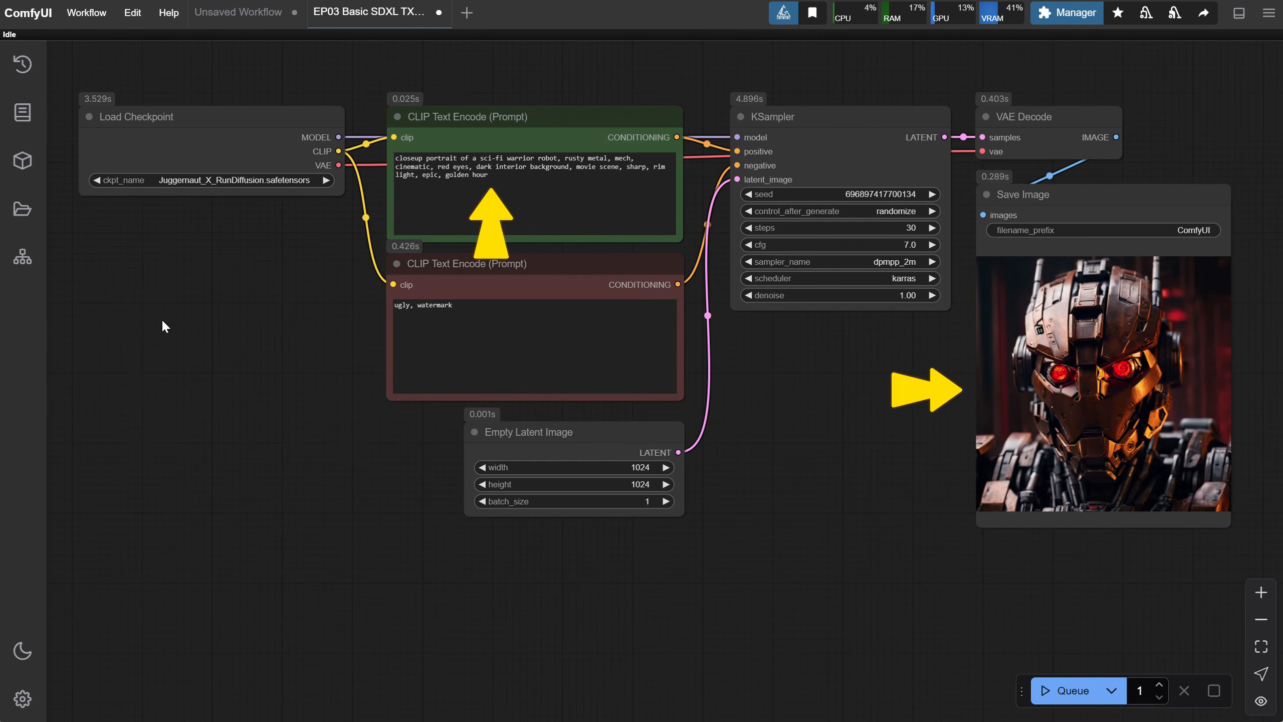
Add a Janus Model Loader node in the empty canvas area below and beside the Load Checkpoint node.
left_click_drag(161, 319, 483, 389)
scroll(451, 342, "up", 2)
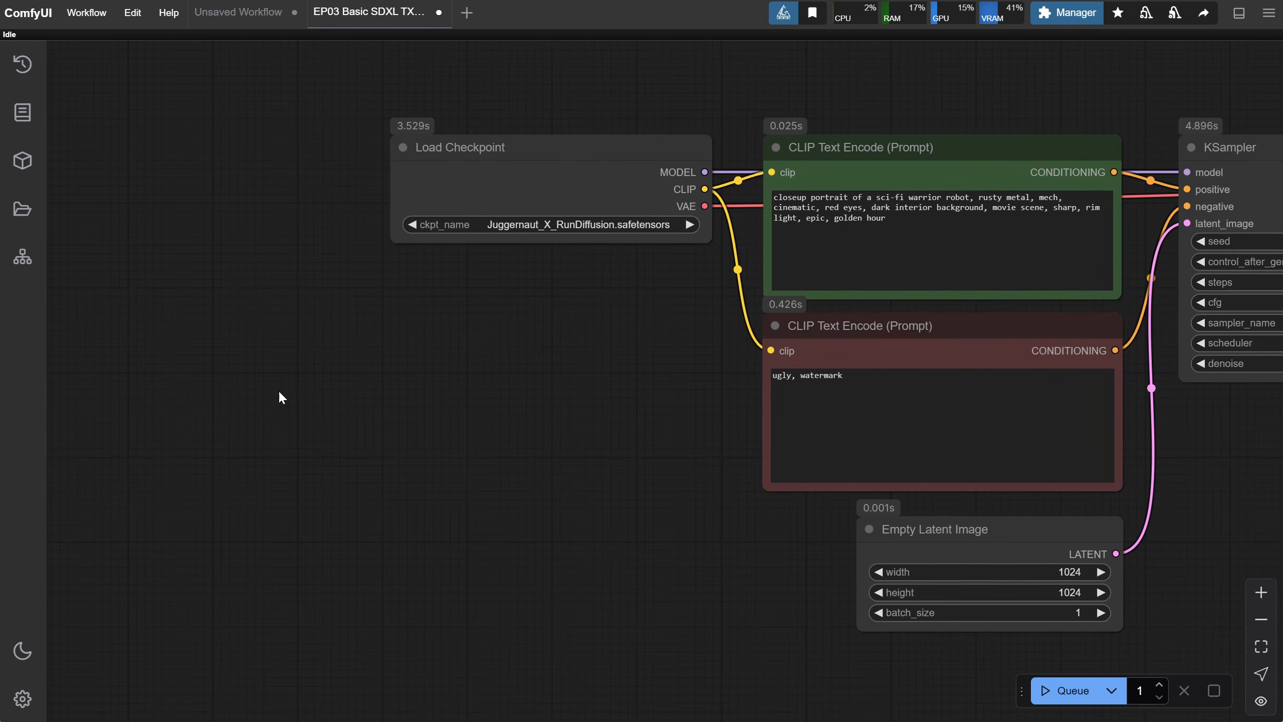
double_click(286, 399)
type("ja")
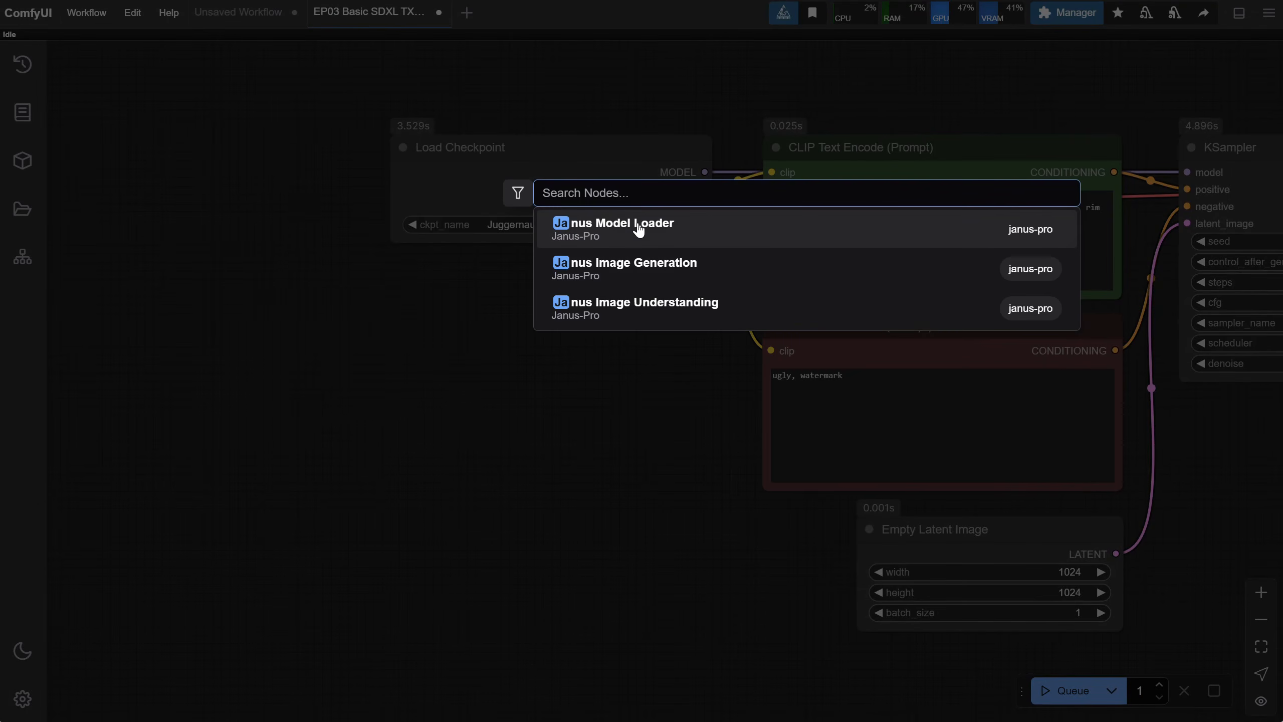
left_click(636, 227)
left_click_drag(460, 390, 326, 319)
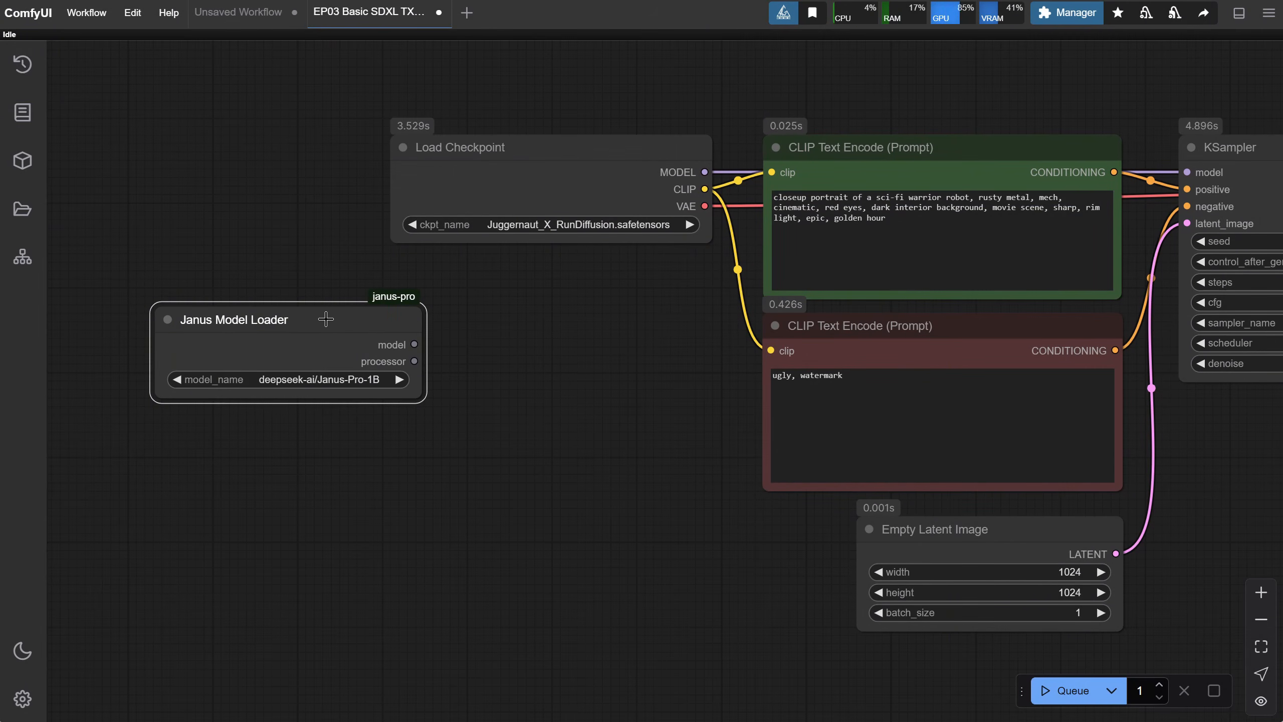
Add a Janus Image Understanding node beside the Janus Model Loader and connect the loader's model and processor outputs to it.
left_click(341, 379)
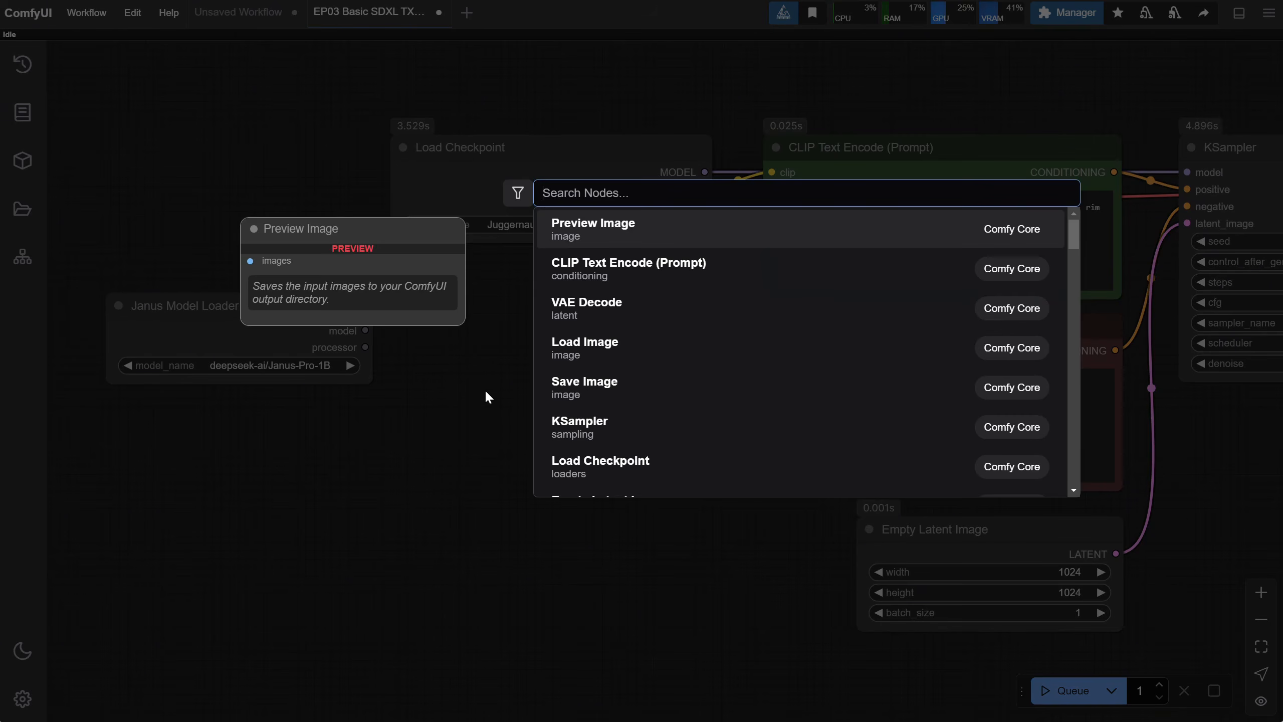
type("janus")
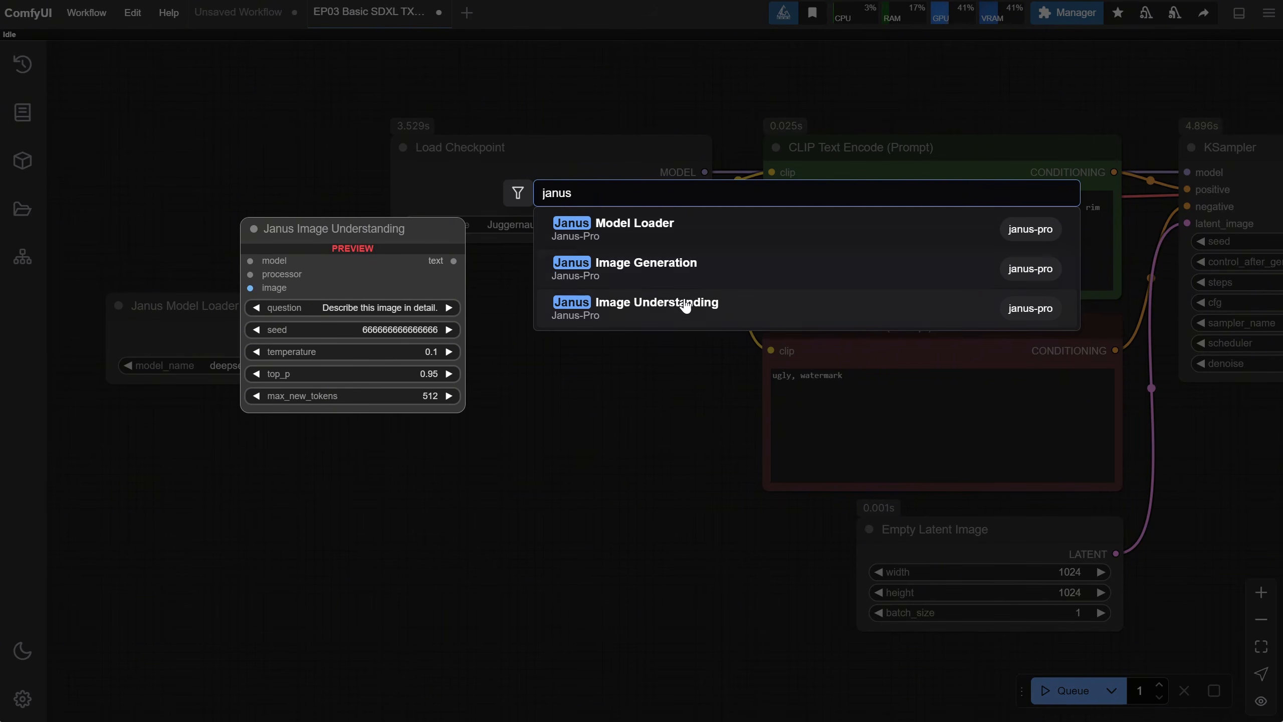
left_click(685, 305)
left_click_drag(527, 392, 394, 345)
left_click_drag(296, 313, 281, 310)
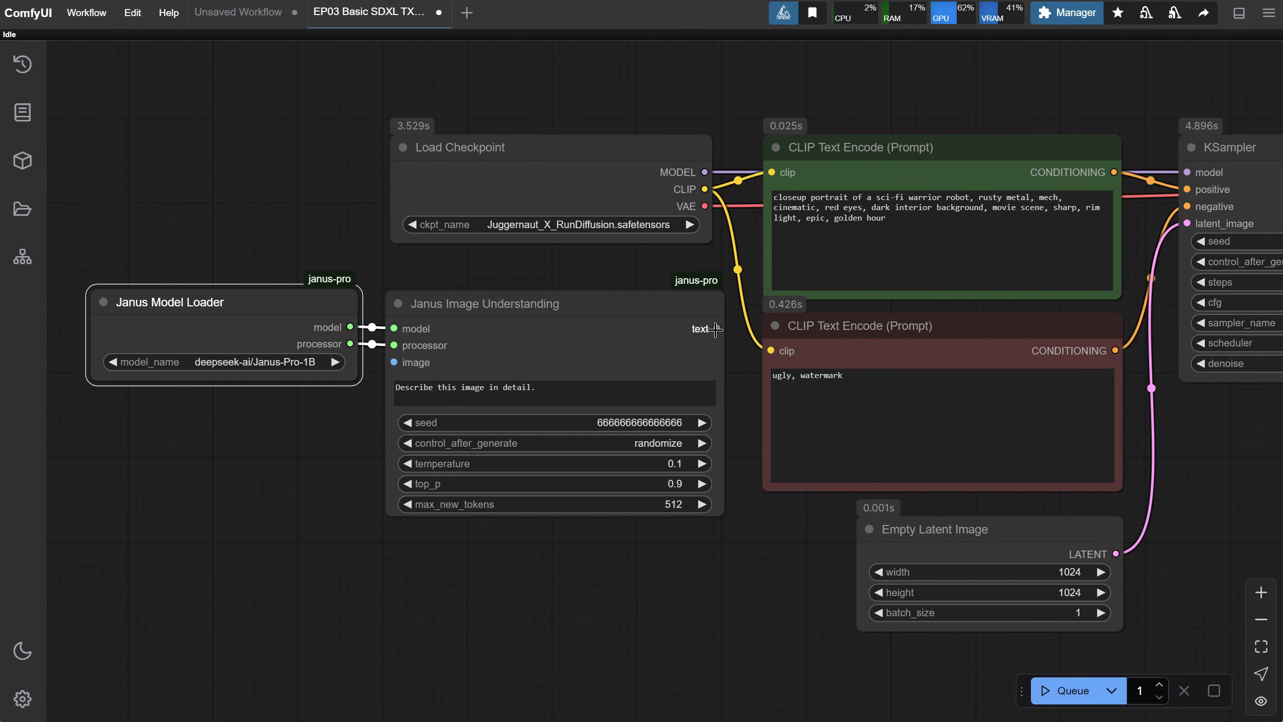
Connect the Janus Image Understanding text output to the positive CLIP Text Encode text input and to a new Show Any node below.
left_click_drag(716, 328, 777, 195)
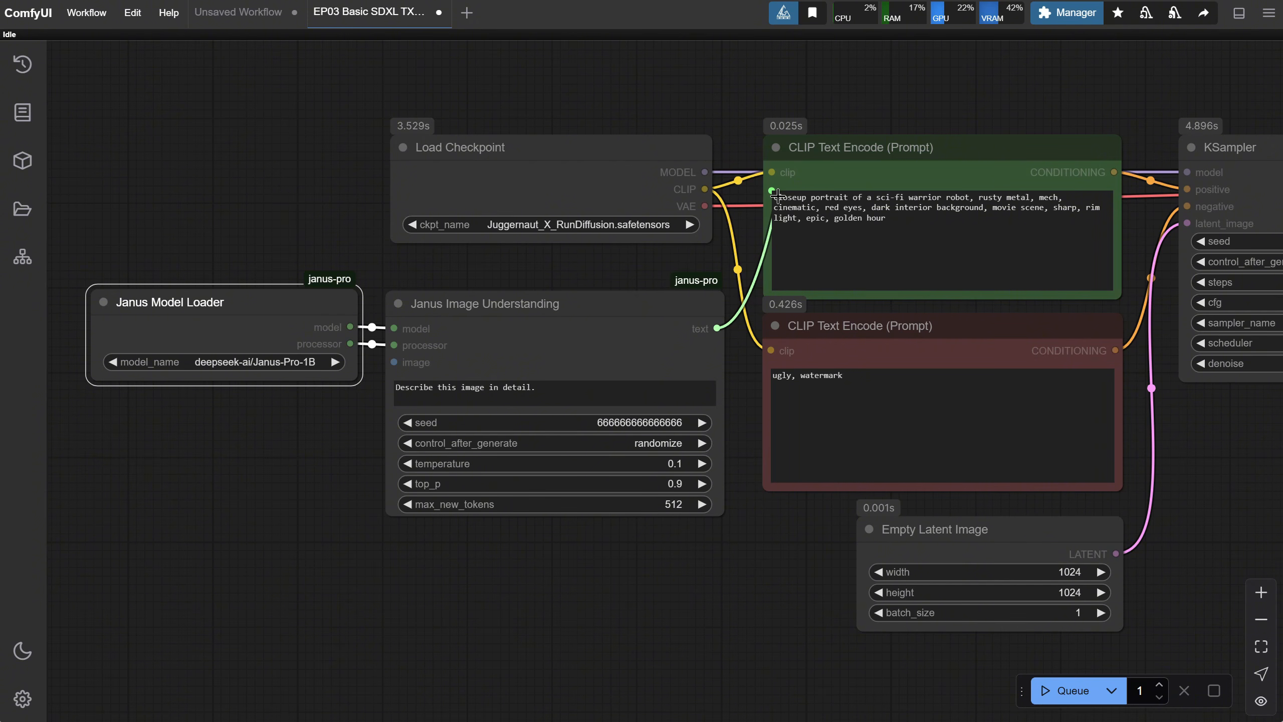
left_click_drag(777, 194, 777, 195)
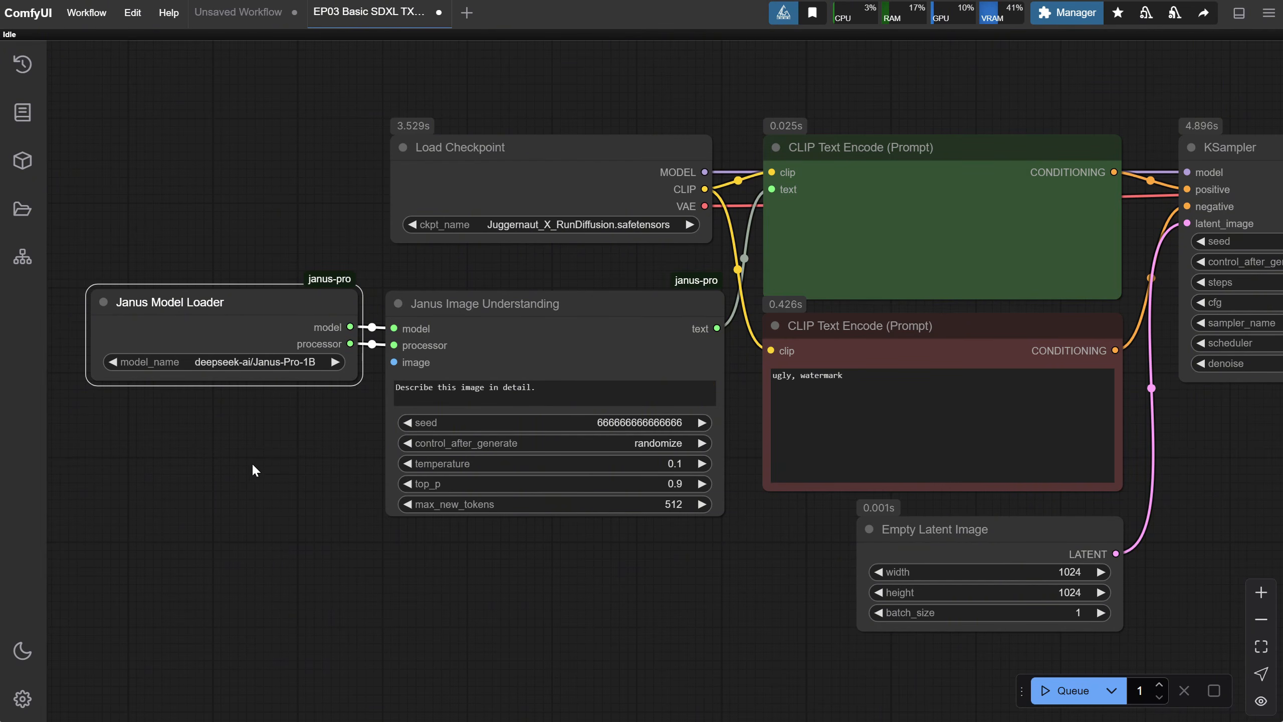
left_click_drag(219, 475, 226, 413)
left_click_drag(723, 267, 696, 531)
left_click(720, 570)
type("show")
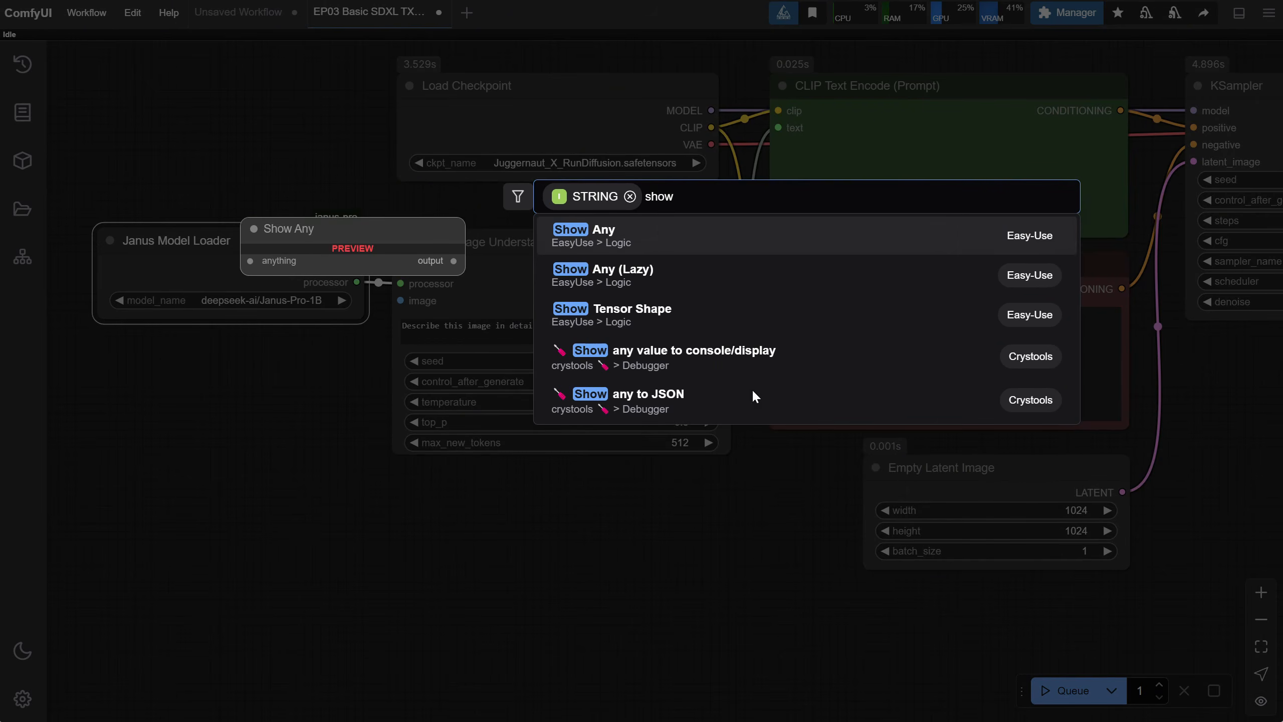
left_click(754, 237)
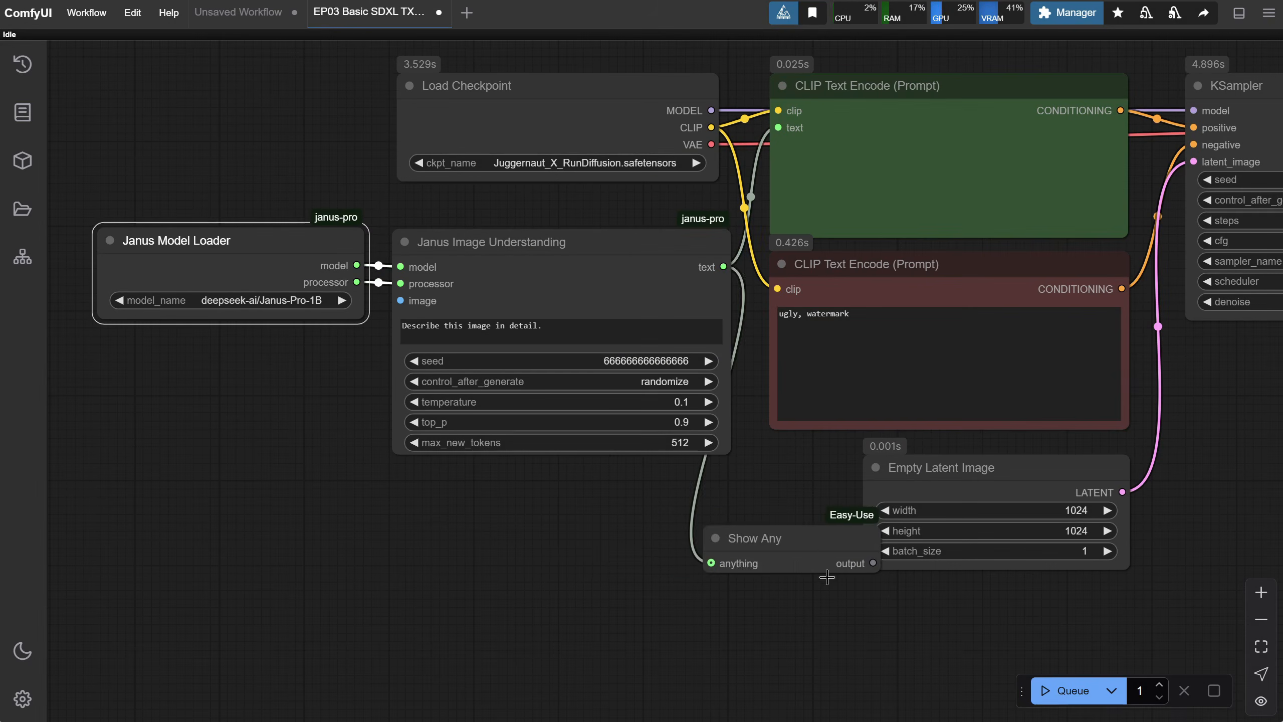
left_click_drag(771, 551, 546, 502)
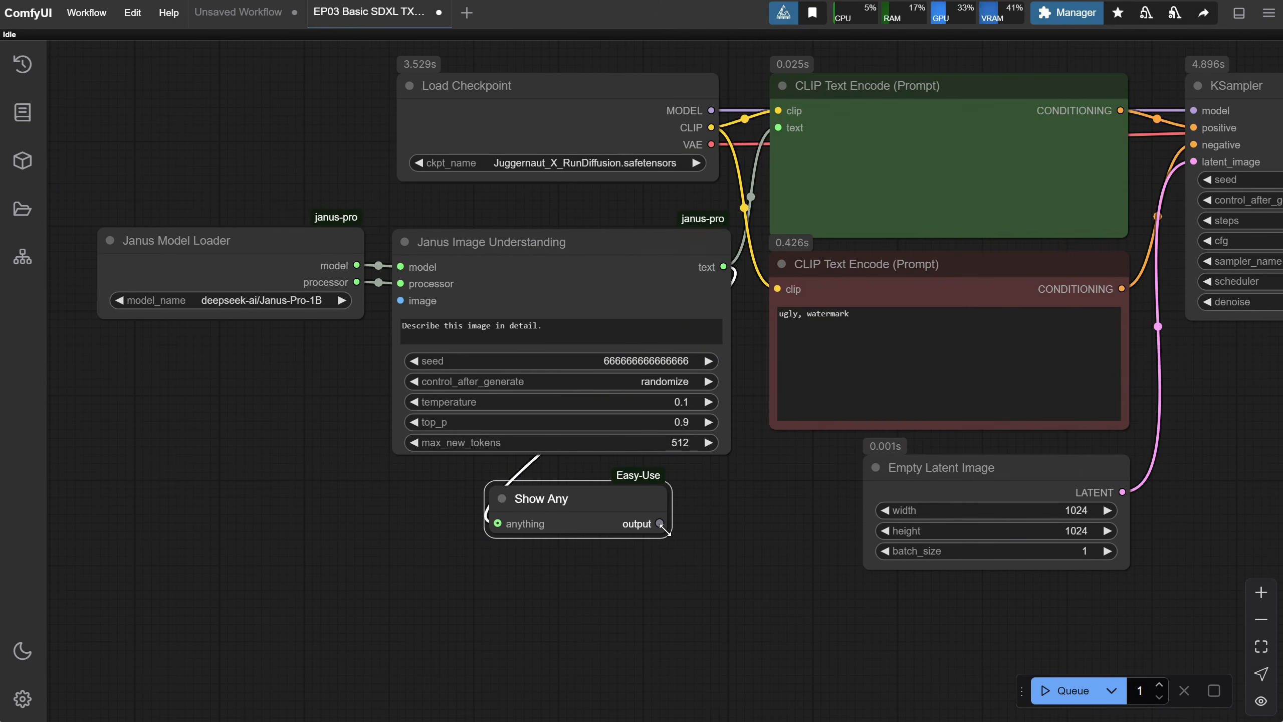
Add a Load Image node with PortraitWizard.png below the Janus Model Loader and connect it to the image input of Janus Image Understanding.
double_click(204, 438)
type("lkoa")
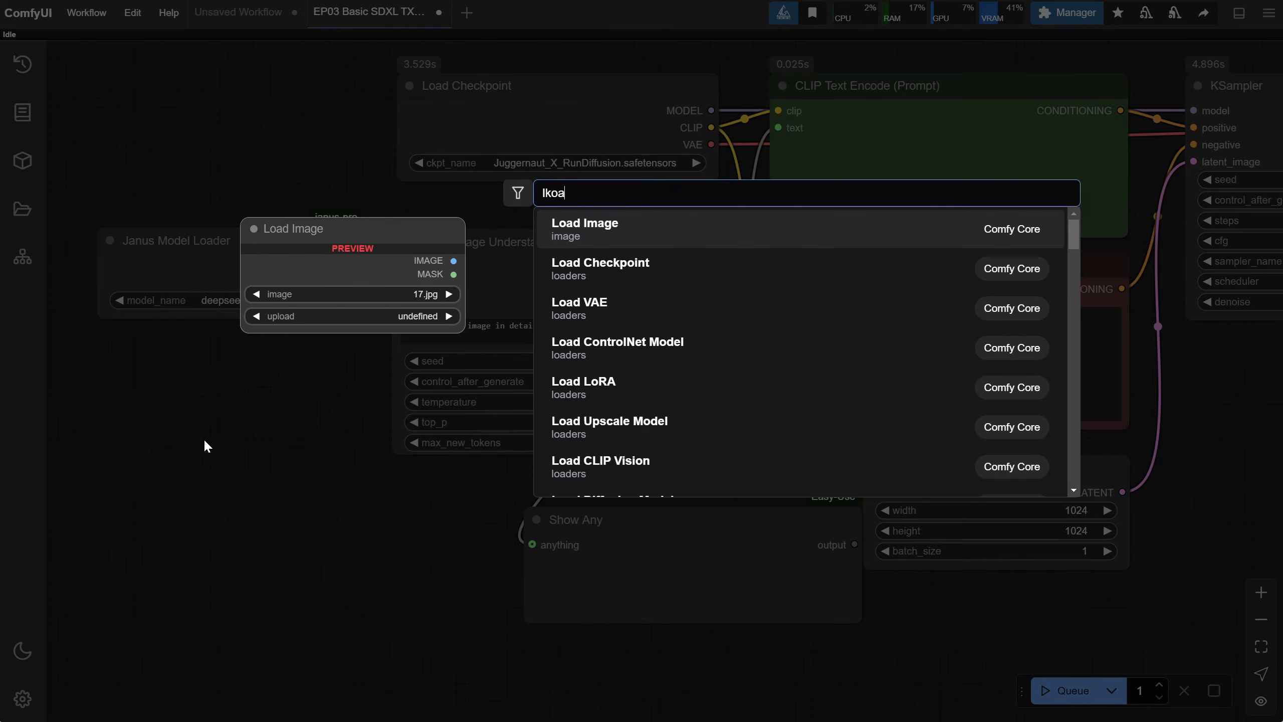
left_click(646, 229)
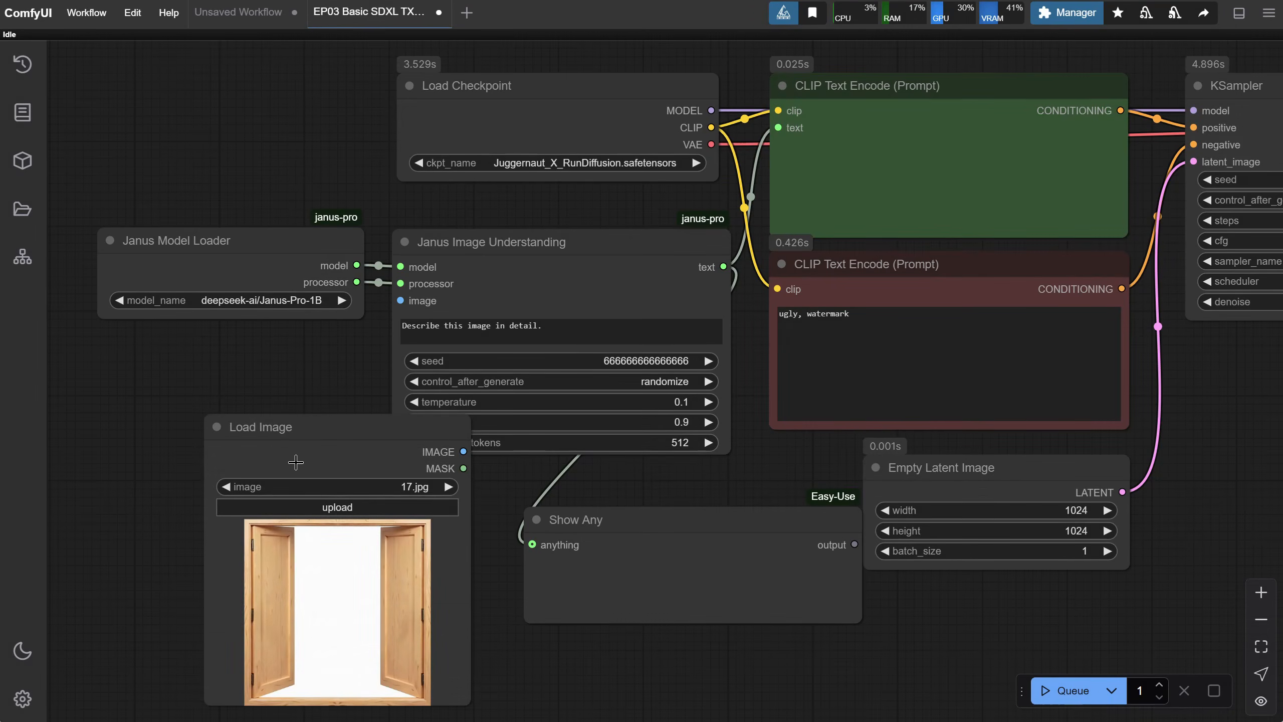
left_click(255, 438)
double_click(529, 36)
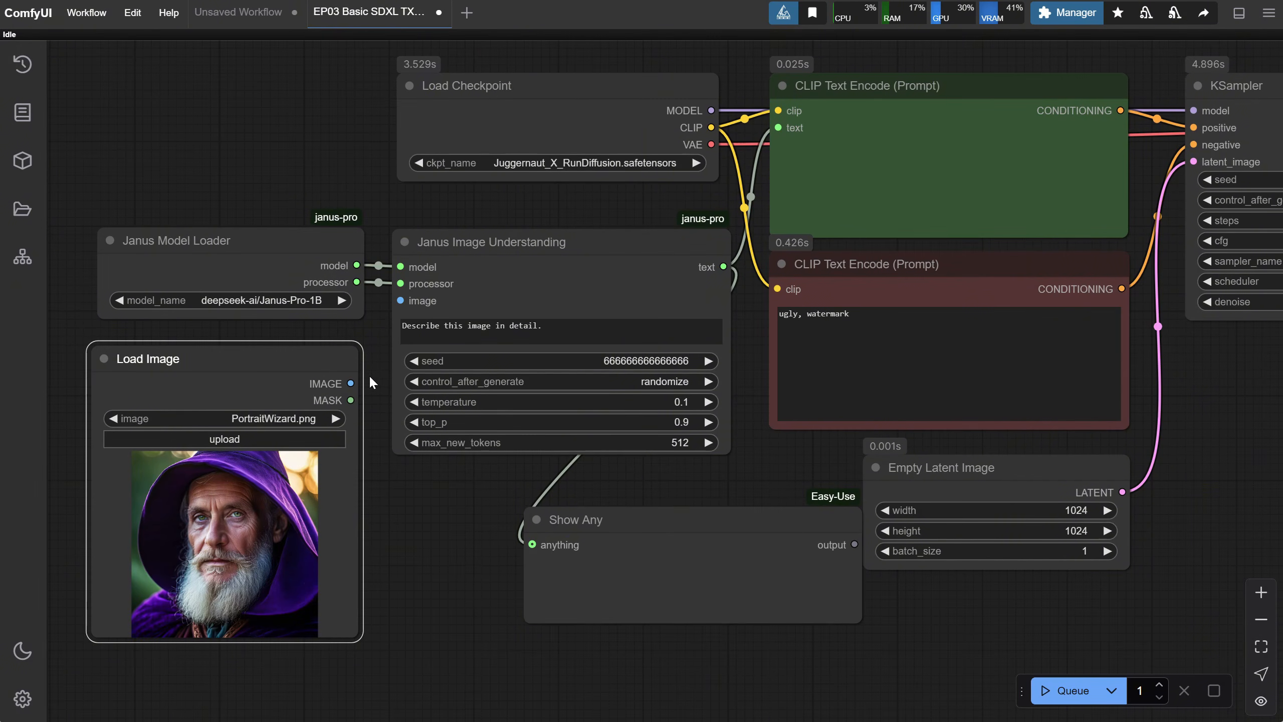
left_click_drag(352, 383, 404, 301)
left_click_drag(260, 263, 253, 260)
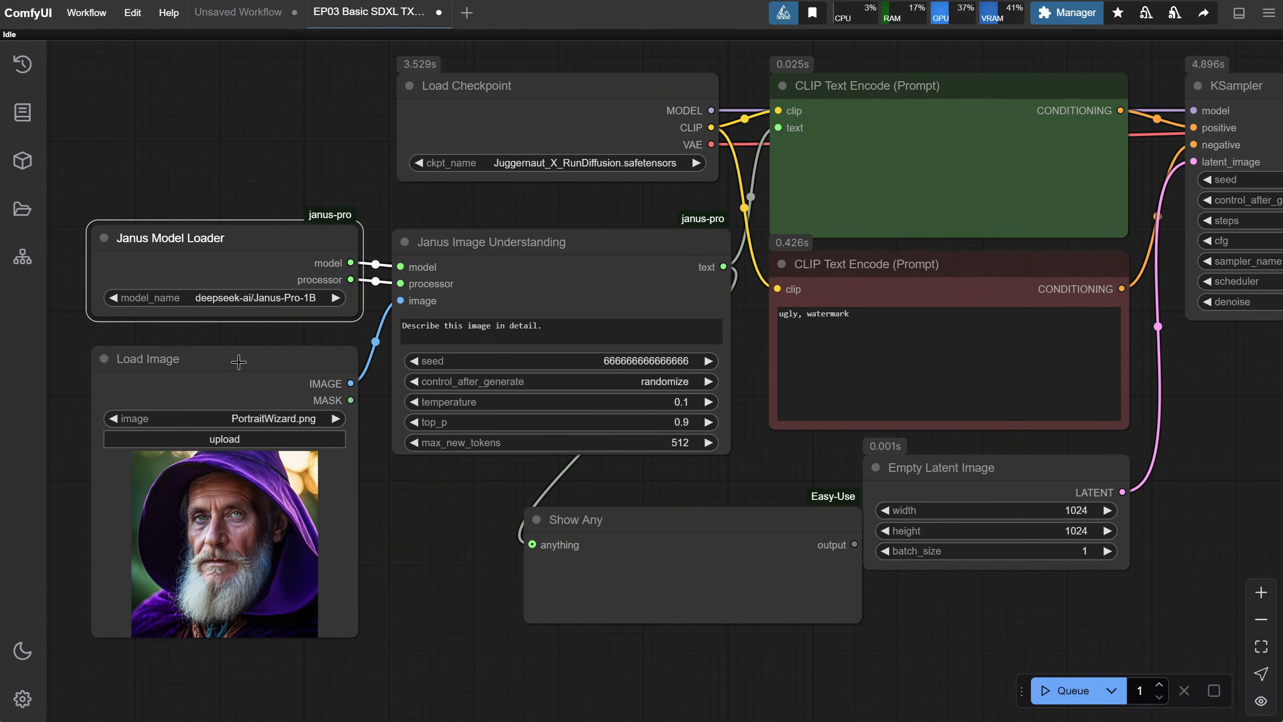
left_click_drag(239, 361, 247, 353)
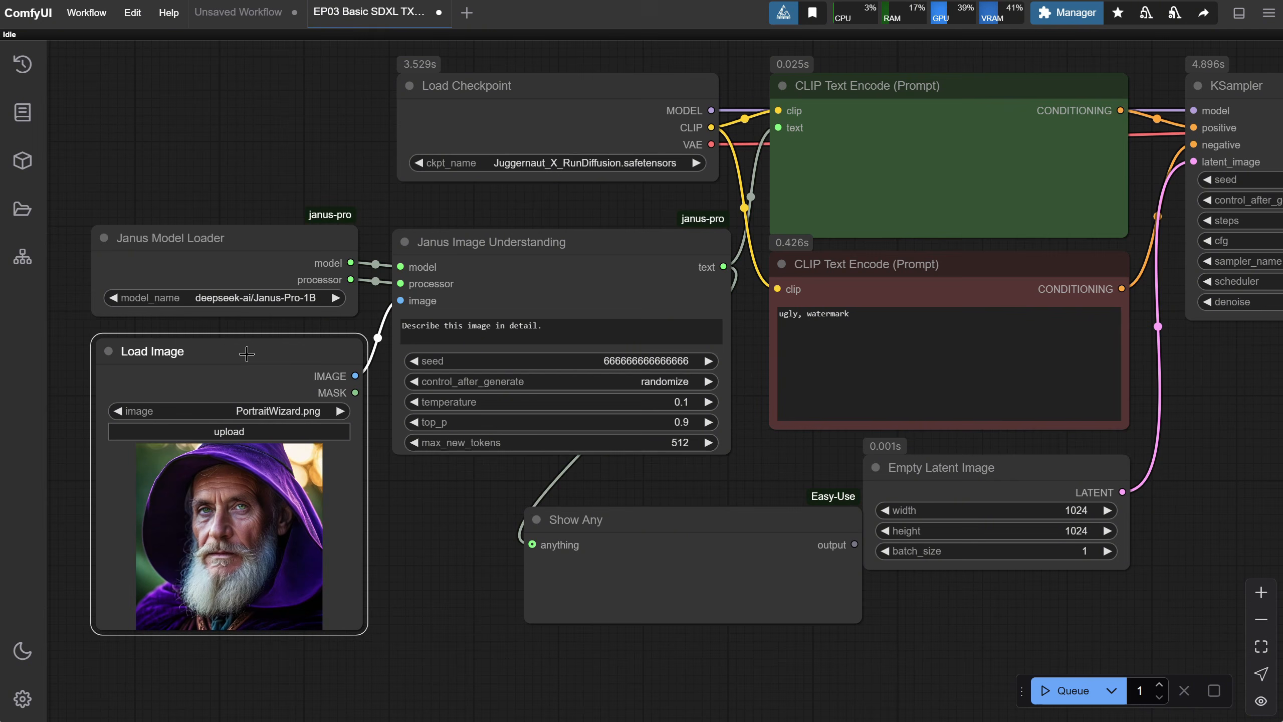
Run the SDXL workflow and enlarge the Show Any node to fit the full image description.
left_click(1034, 680)
mouse_move(890, 633)
left_mouse_down()
mouse_move(851, 607)
mouse_move(895, 632)
left_mouse_up()
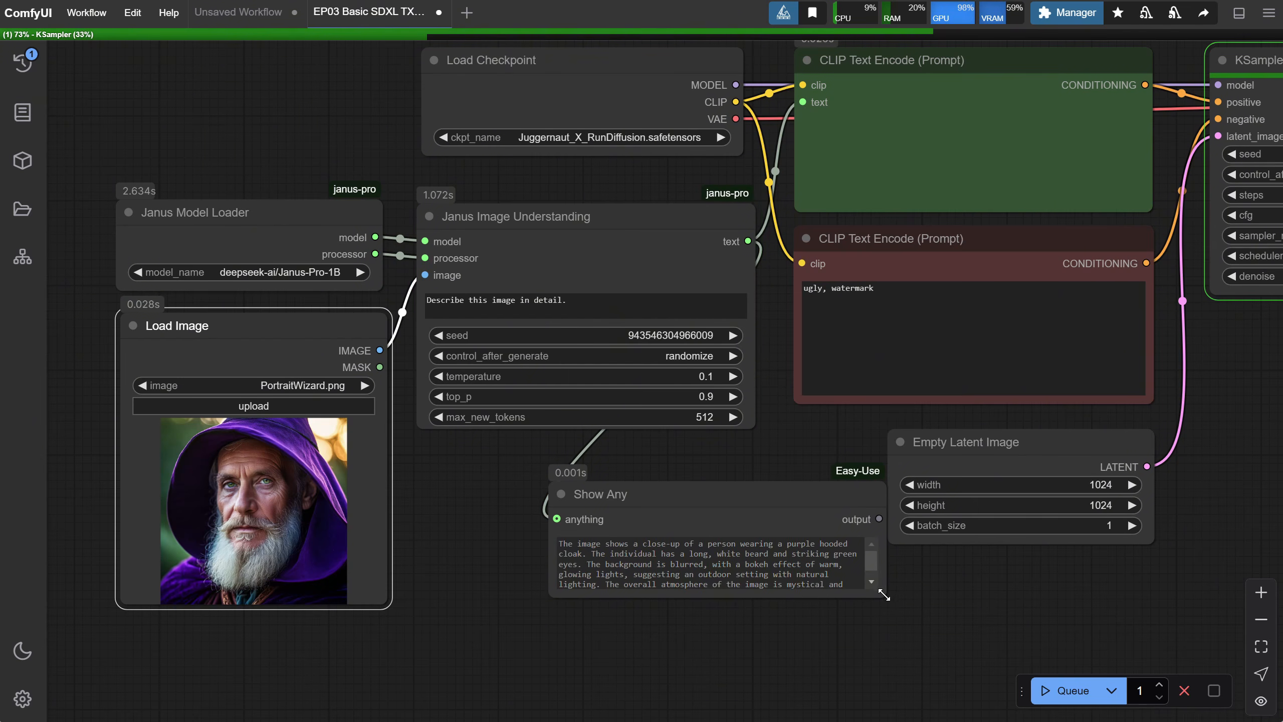
left_click_drag(883, 595, 902, 615)
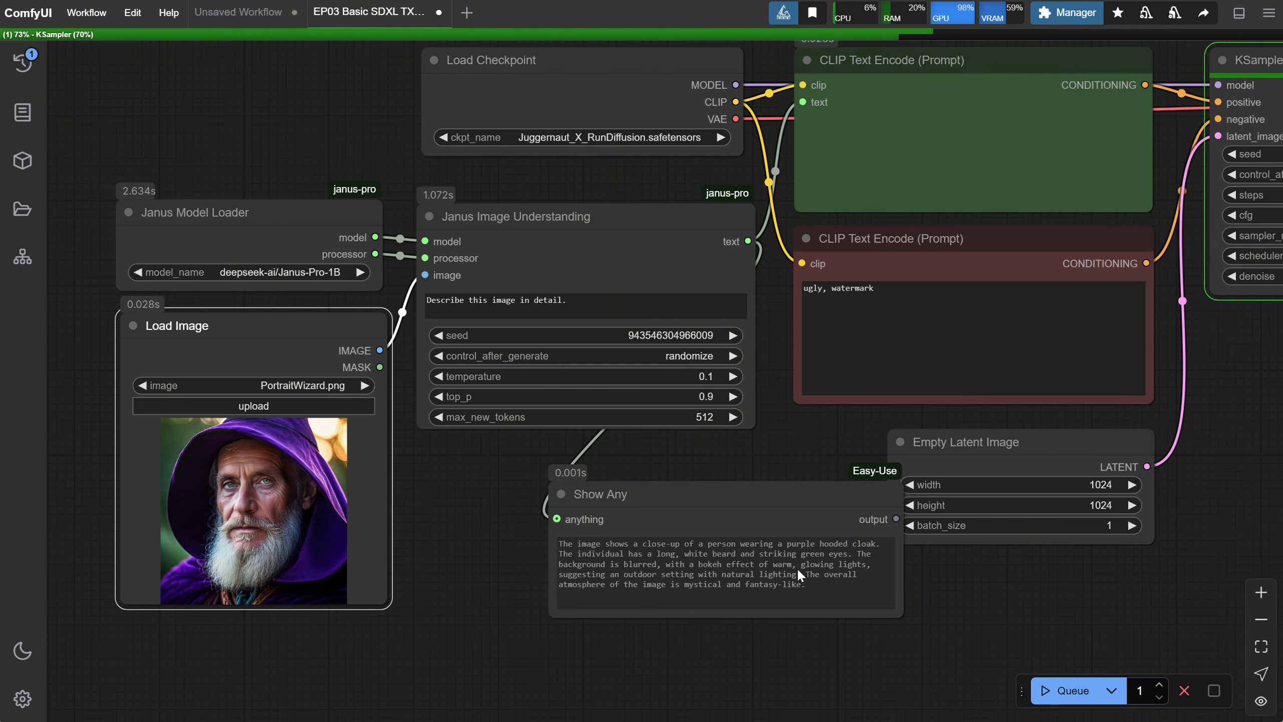
Fit the whole workflow in view and run it again for another image variation.
key(".")
left_click_drag(882, 413, 878, 402)
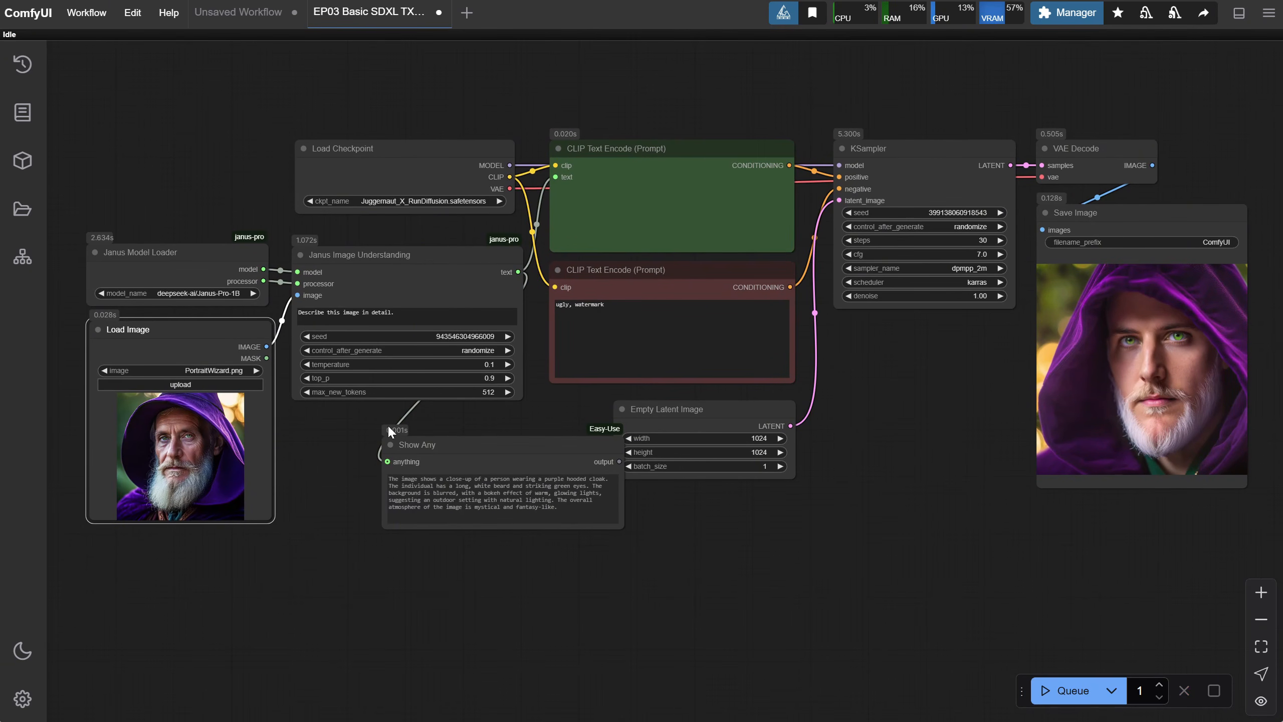
left_click(1067, 690)
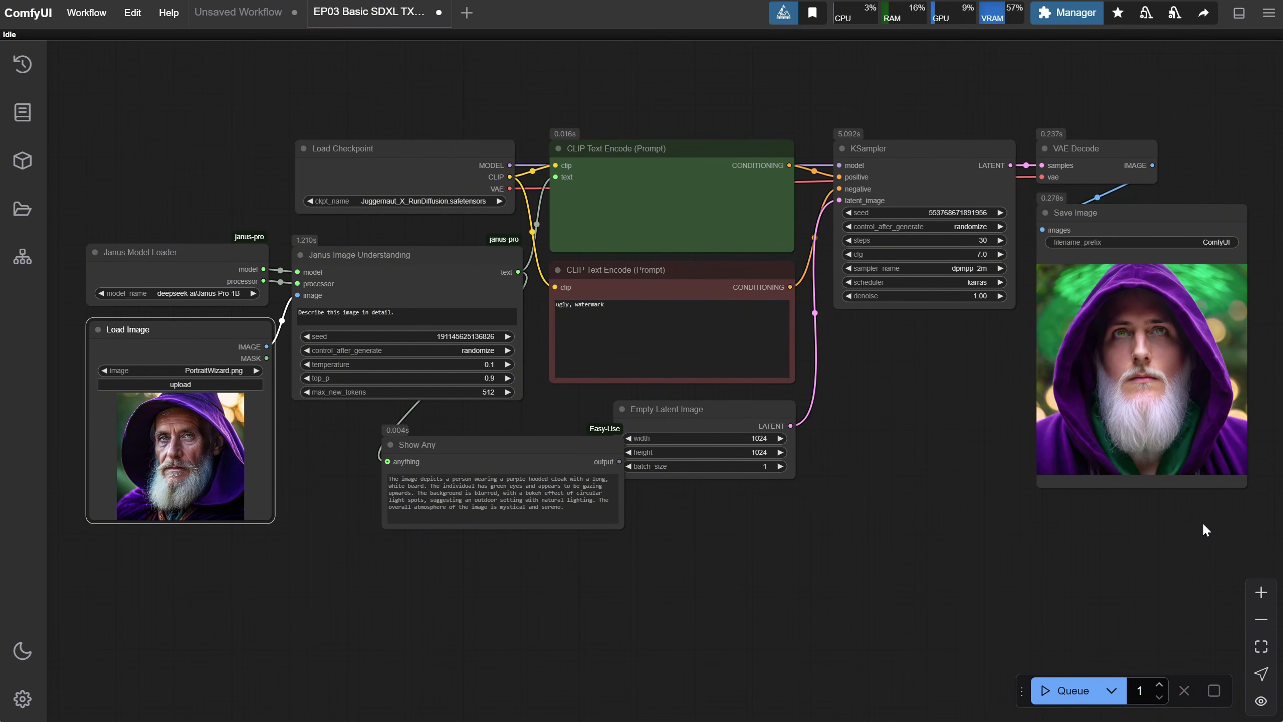
Open EP10 Flux 1 Dev GGUF TXT2IMG Workflow.json and run it.
left_click(87, 13)
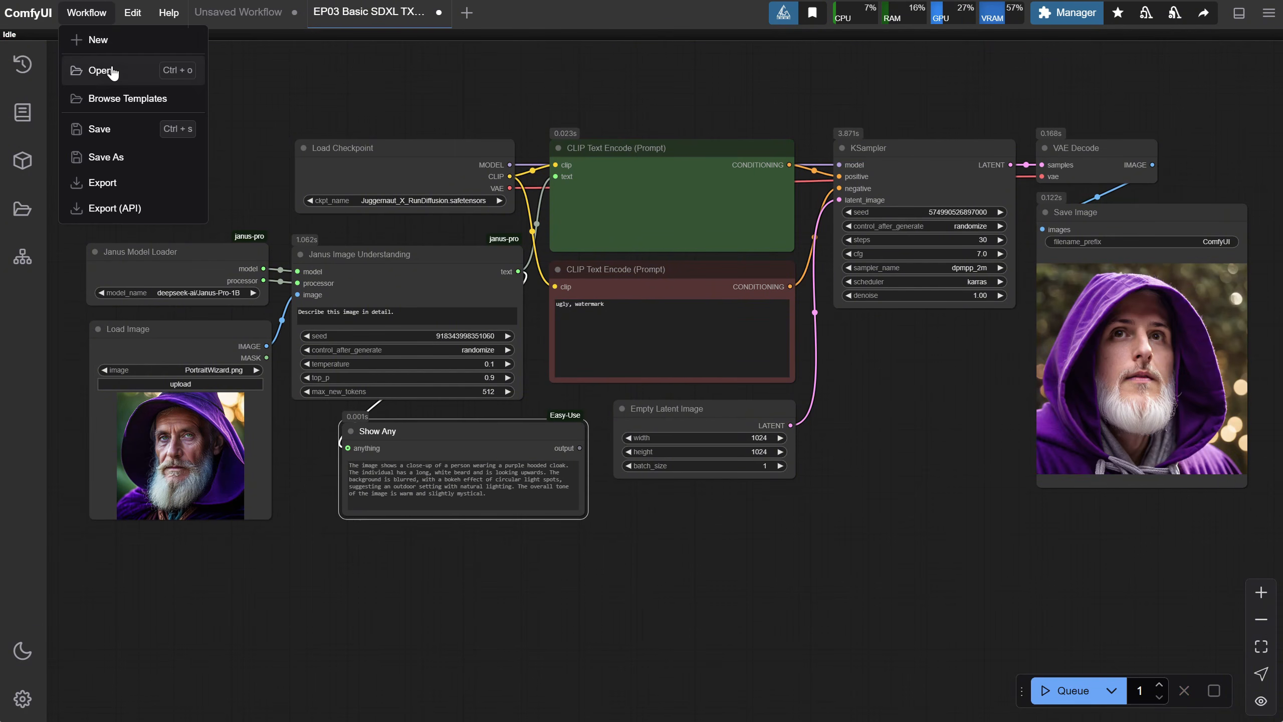
left_click(109, 71)
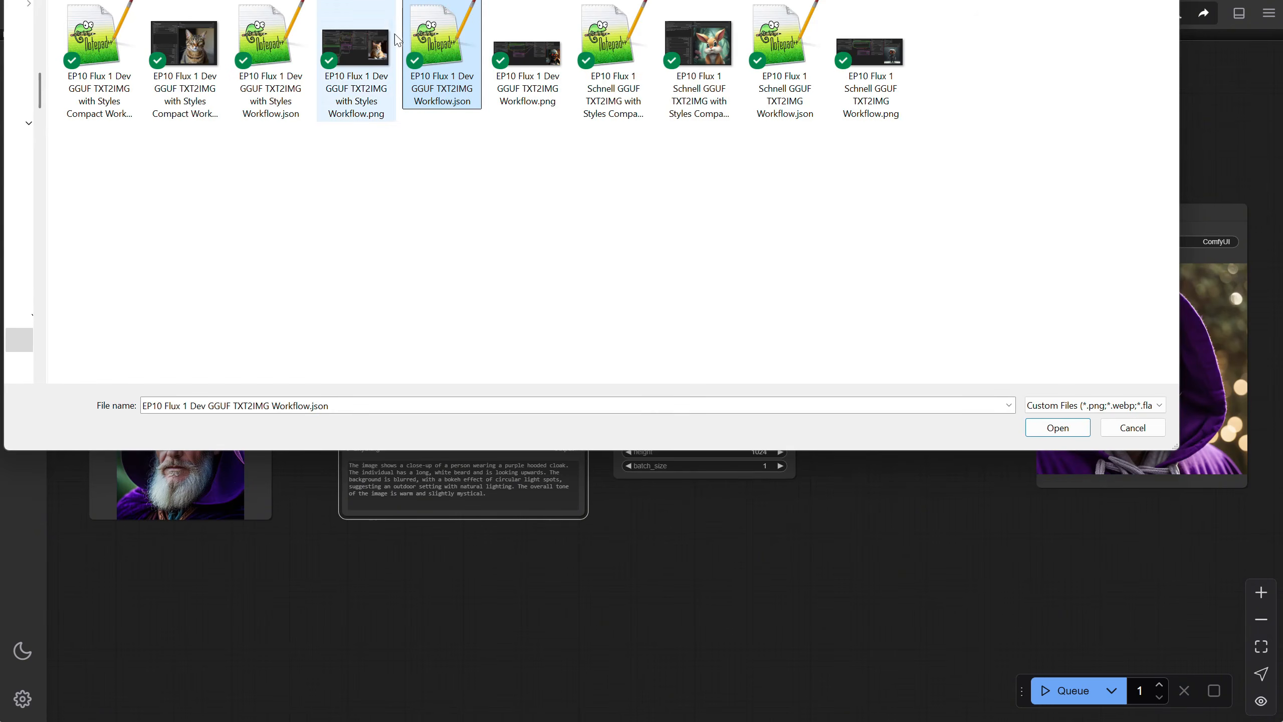
double_click(427, 52)
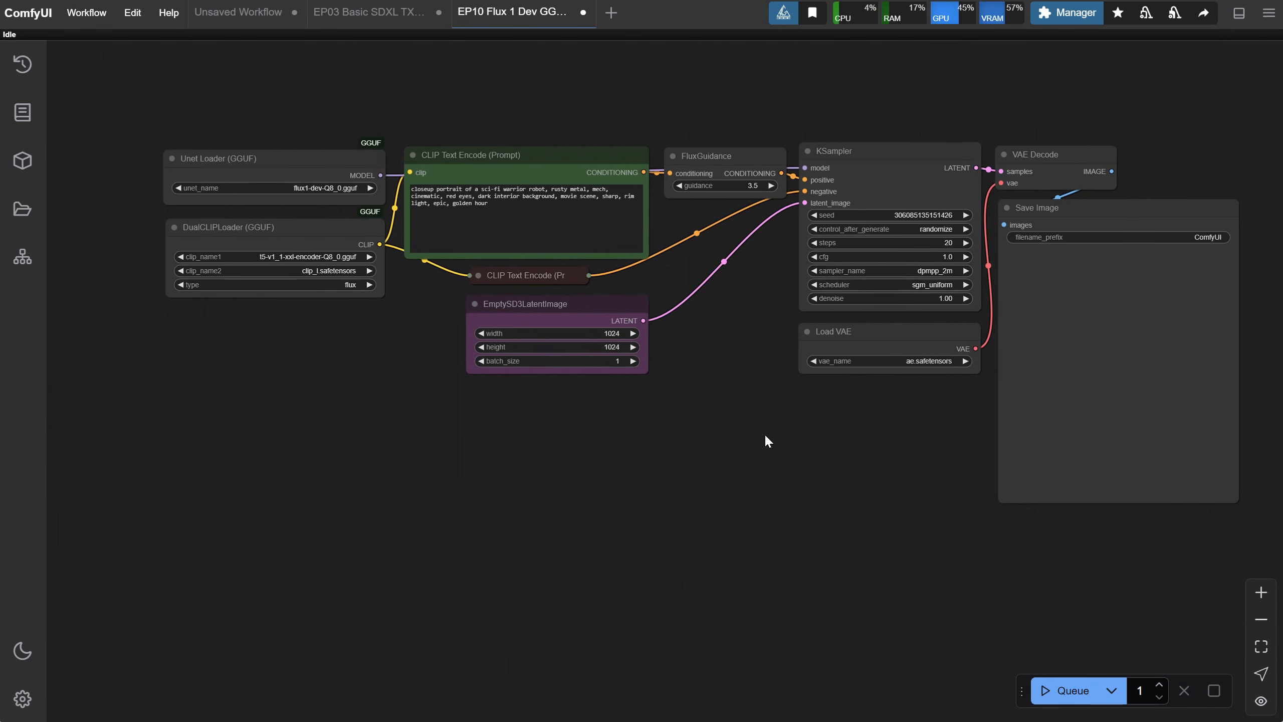
left_click(1066, 690)
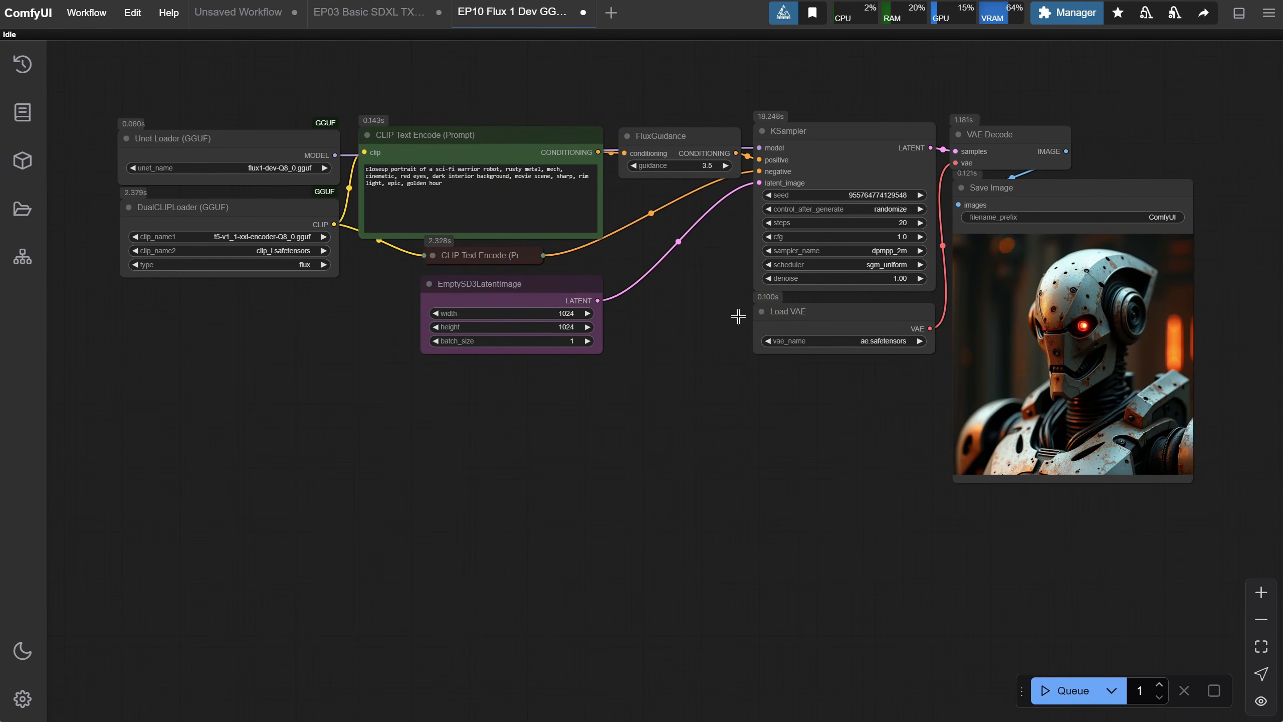
Add an Easy-Use Positive prompt node in the free space below the DualCLIPLoader node.
scroll(266, 401, "up", 1)
left_click_drag(266, 401, 609, 385)
scroll(579, 408, "down", 1)
double_click(433, 405)
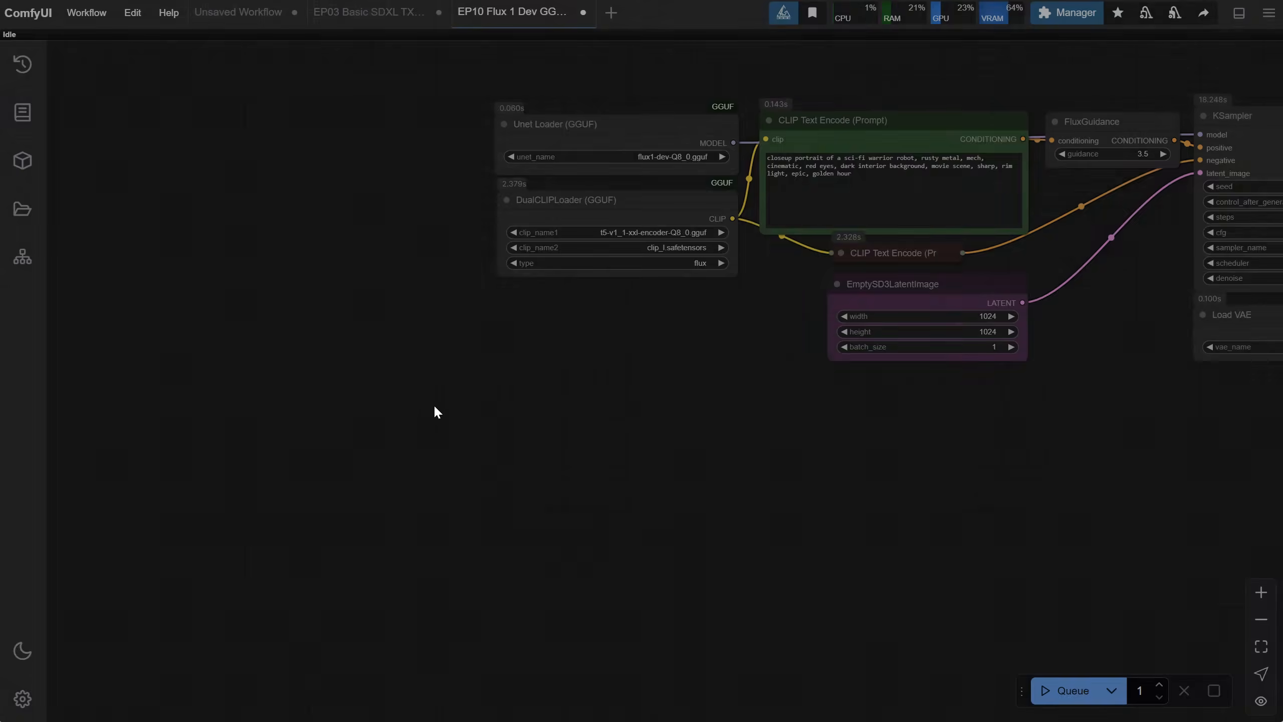
type("Positi")
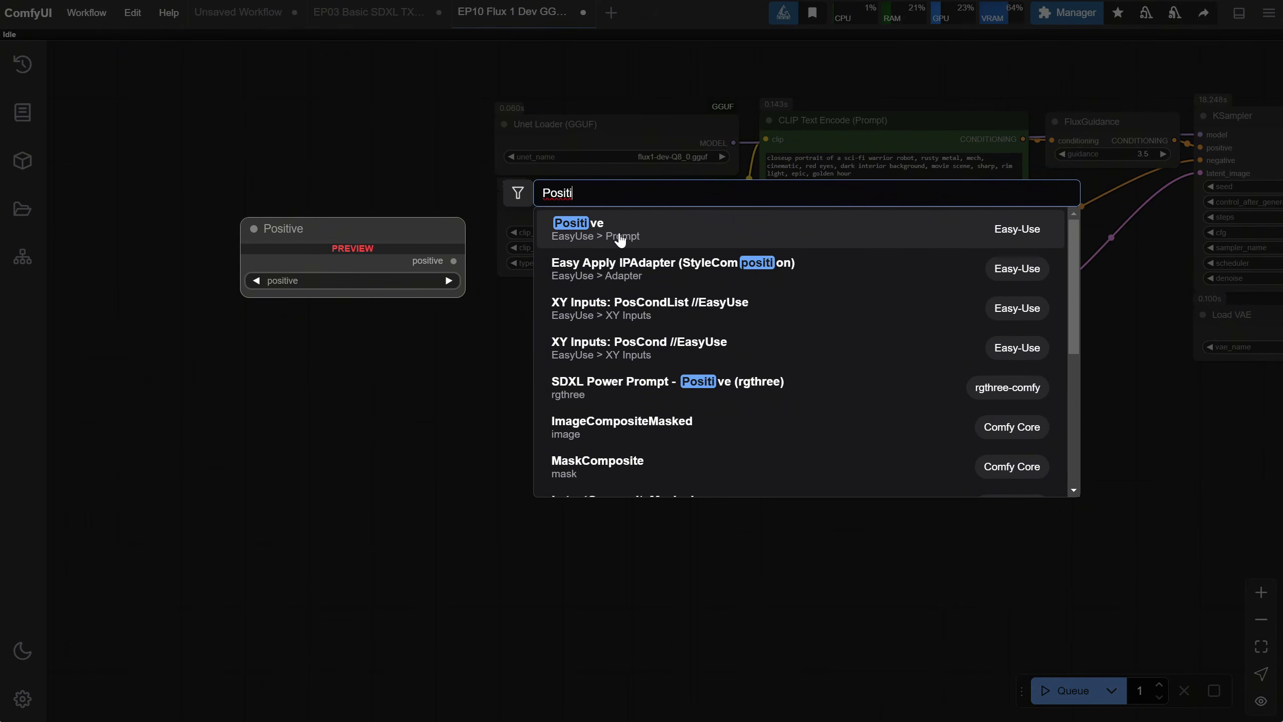
left_click(614, 236)
left_click_drag(560, 401, 487, 337)
left_click(467, 403)
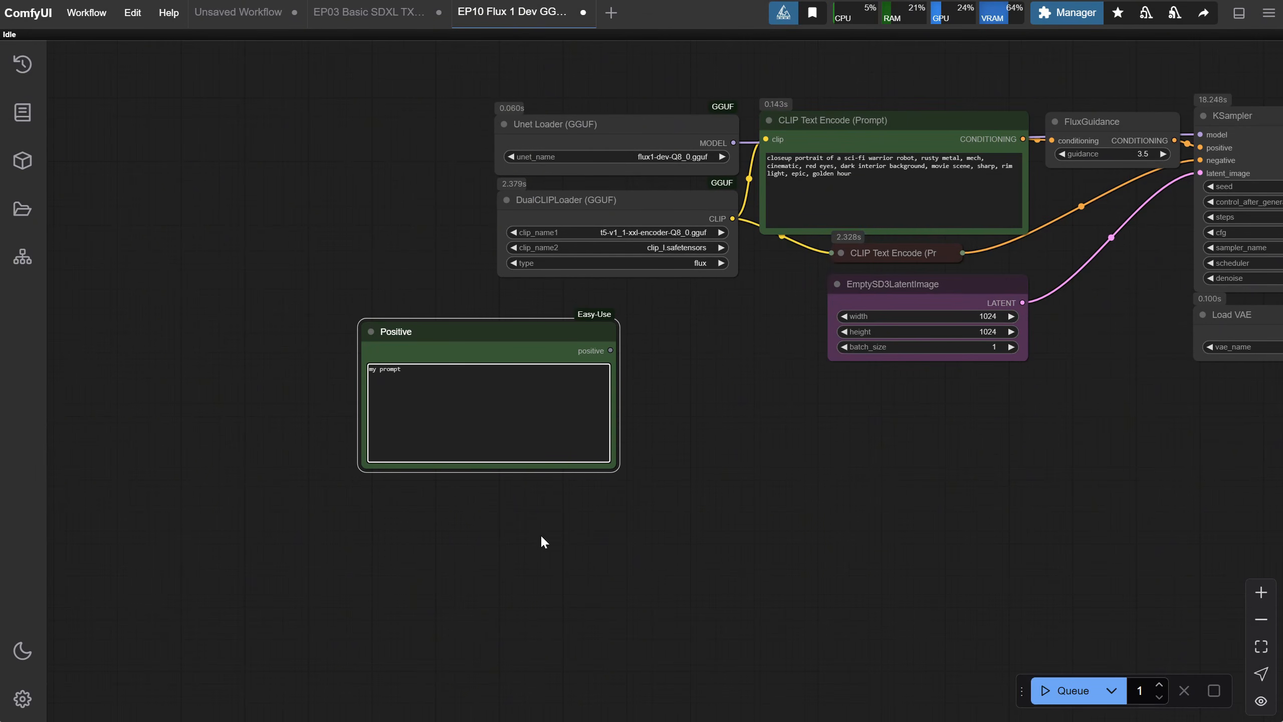
Add a Janus Model Loader node to the Flux workflow, below and beside the Positive node.
double_click(403, 540)
type("janus")
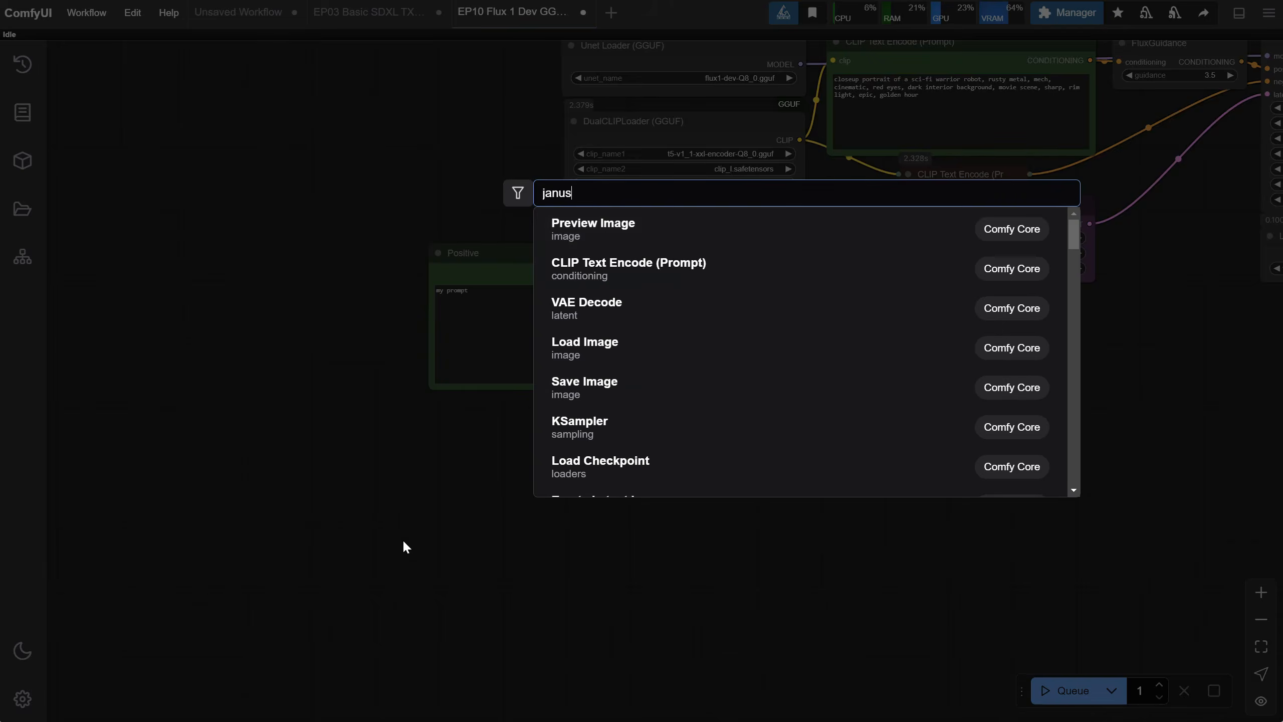
left_click(726, 231)
left_click_drag(510, 589, 180, 493)
Add a Janus Image Understanding node to the Flux workflow and connect the Janus Model Loader's model and processor outputs to it.
double_click(385, 497)
type("janus")
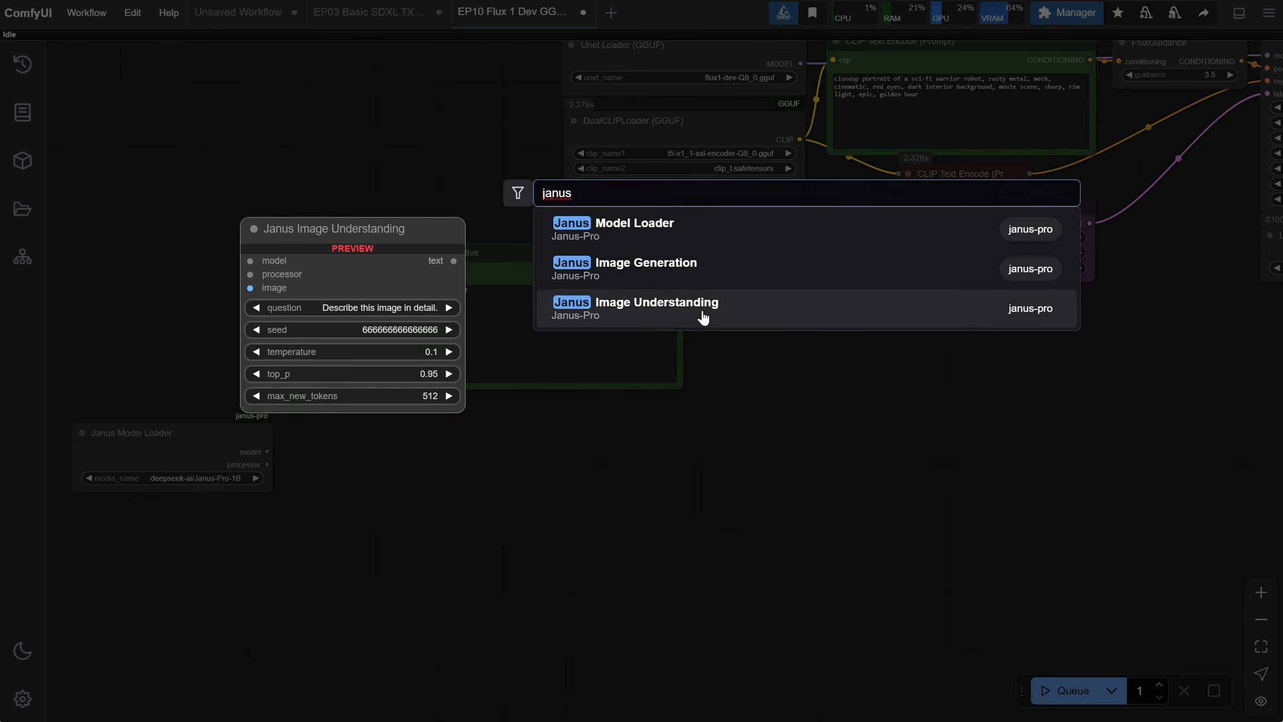
left_click(703, 318)
left_click_drag(472, 502, 374, 442)
left_click_drag(267, 452, 297, 466)
scroll(197, 571, "left", 4)
scroll(197, 570, "down", 2)
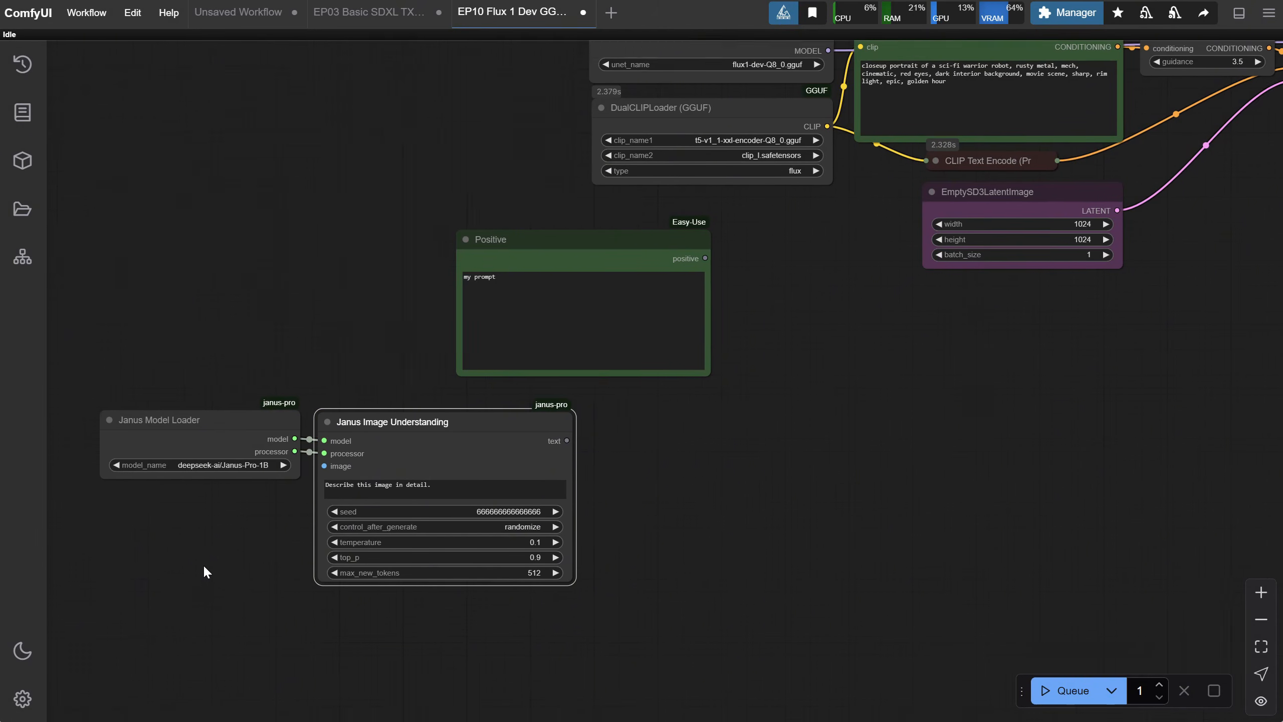
Add a Load Image node with PortraitWizard.png and connect its IMAGE output to the image input of Janus Image Understanding.
double_click(211, 530)
type("Load")
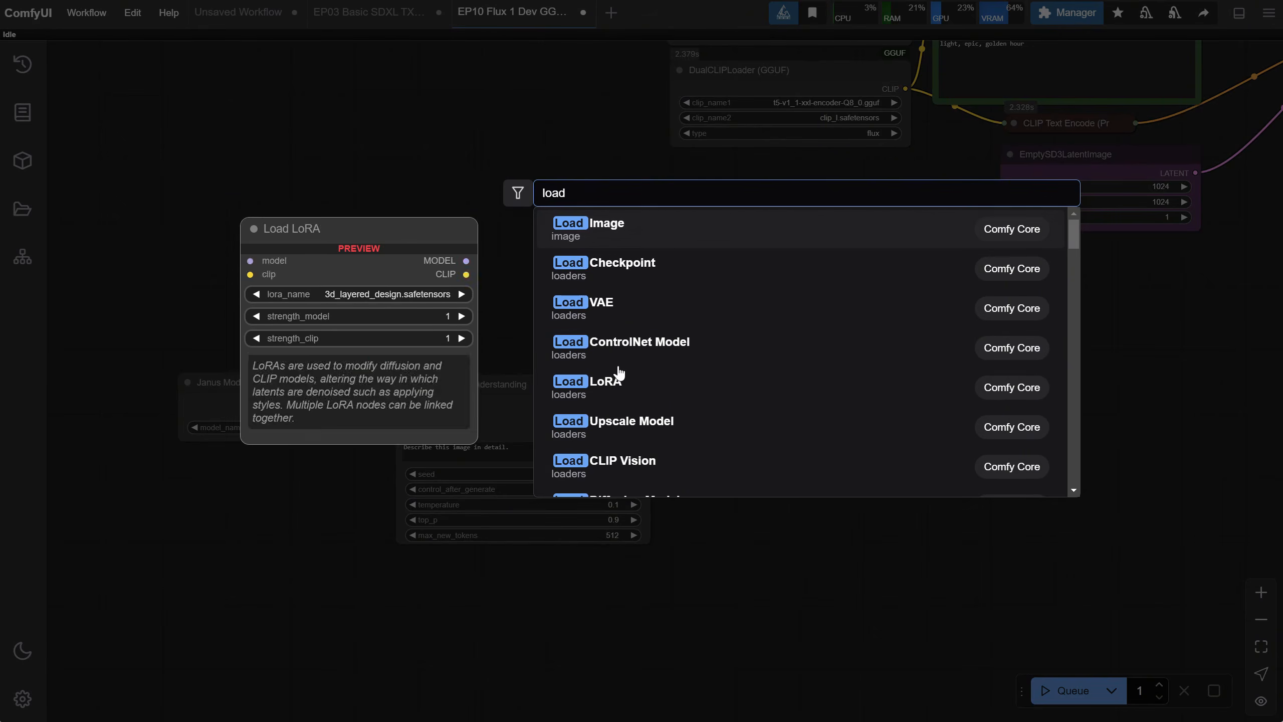
left_click(679, 240)
left_click(277, 535)
double_click(526, 36)
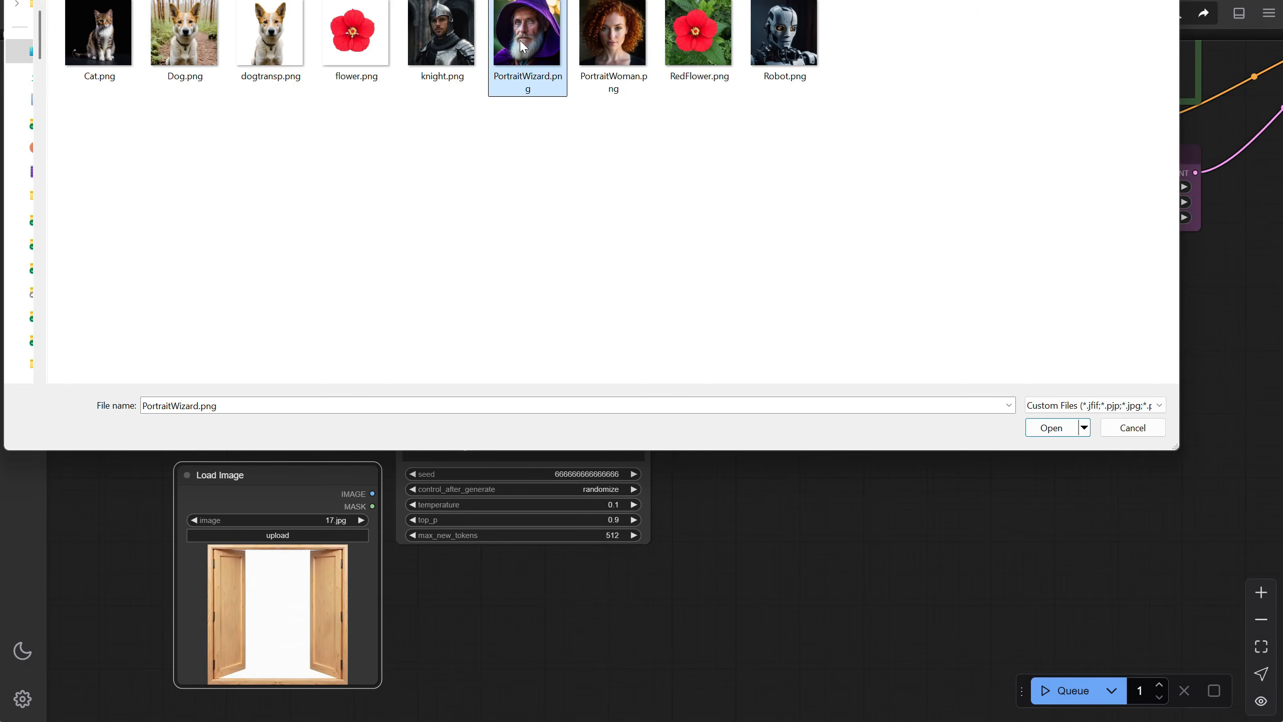
left_click_drag(373, 493, 409, 433)
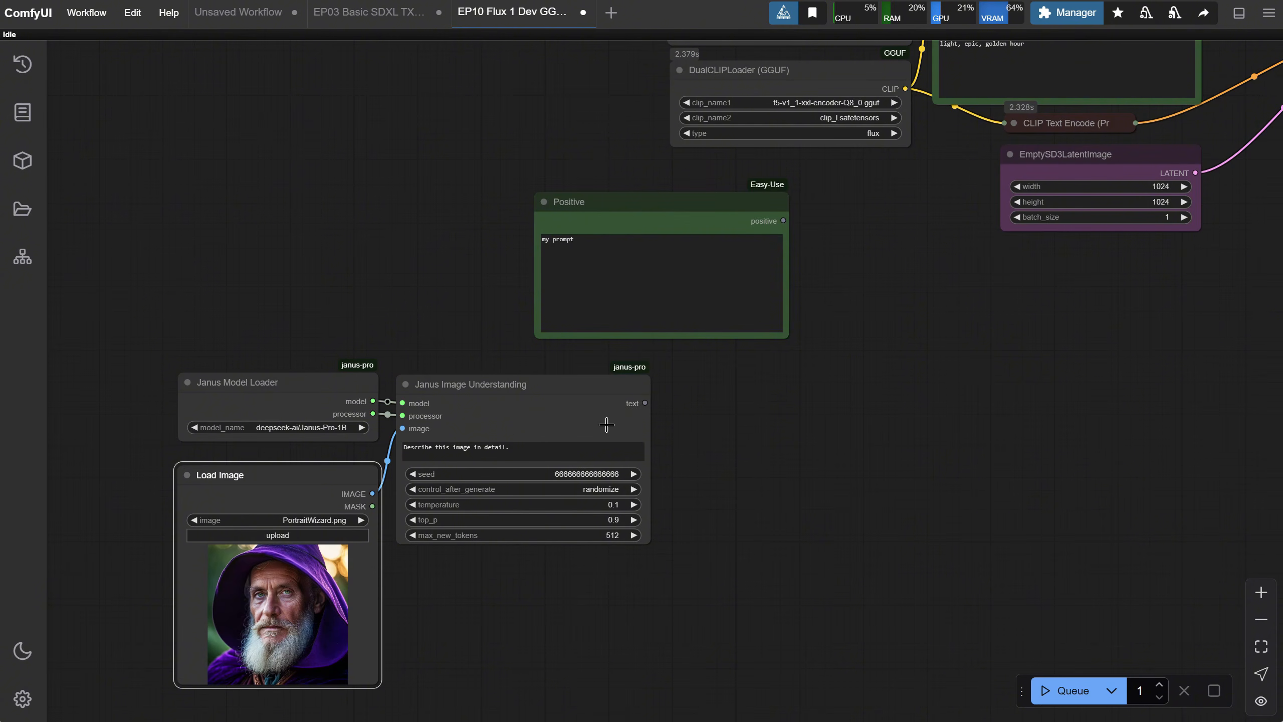
Add a Show Any node on the text output of Janus Image Understanding and run the workflow.
left_click_drag(645, 403, 713, 408)
left_click(740, 610)
type("show")
left_click(765, 247)
left_click(1064, 685)
scroll(864, 346, "down", 4)
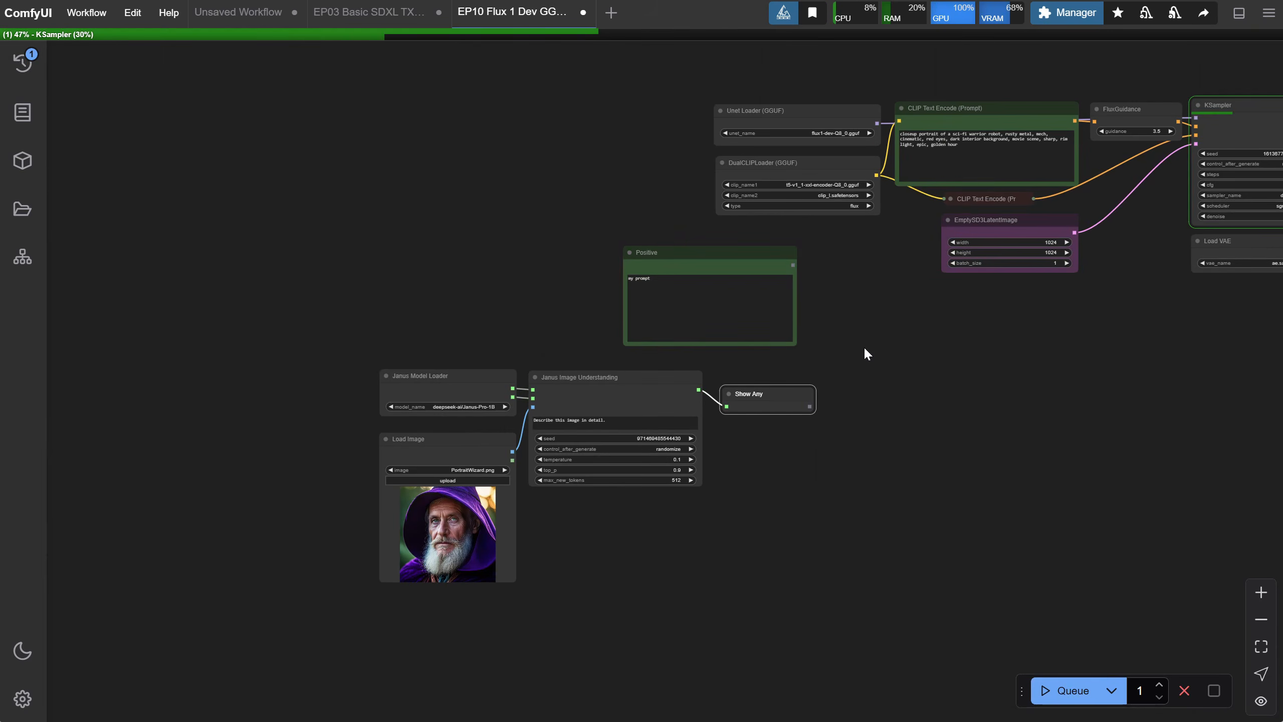
left_click_drag(864, 346, 754, 335)
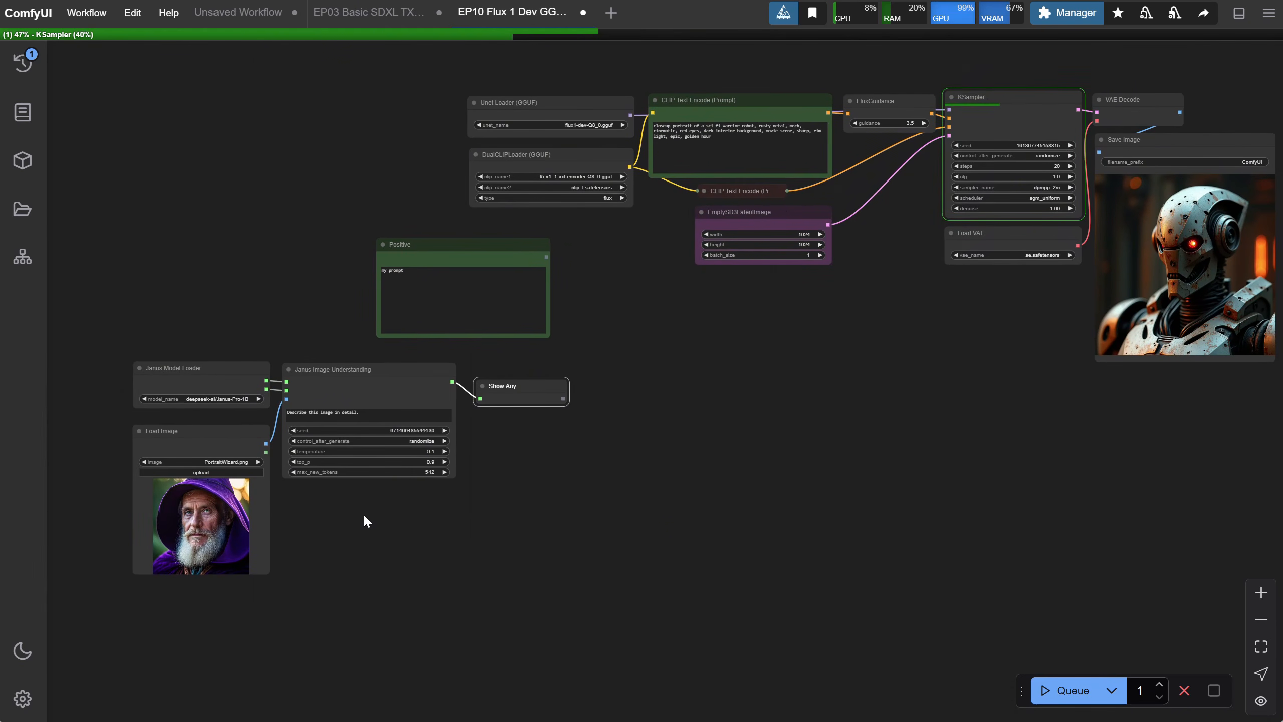
left_click_drag(631, 500, 660, 510)
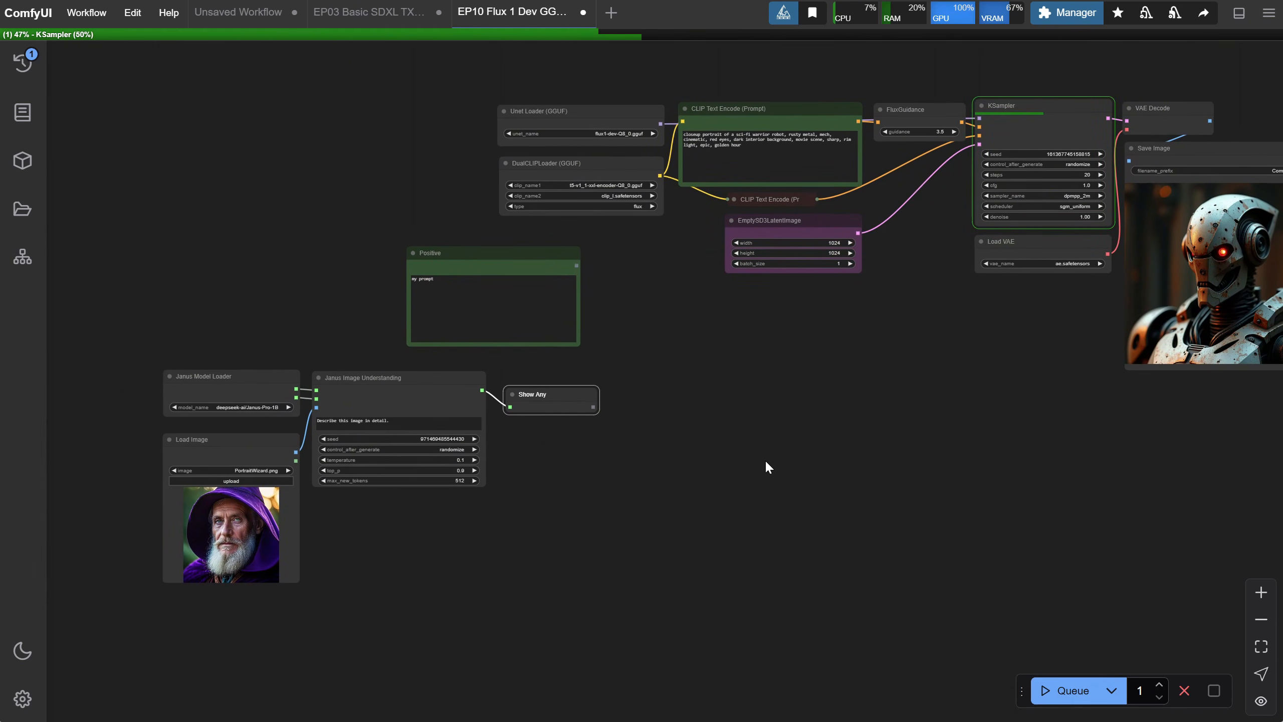
Enlarge the Show Any node so its description is readable and place it lower, beside Janus Image Understanding.
scroll(589, 441, "up", 7)
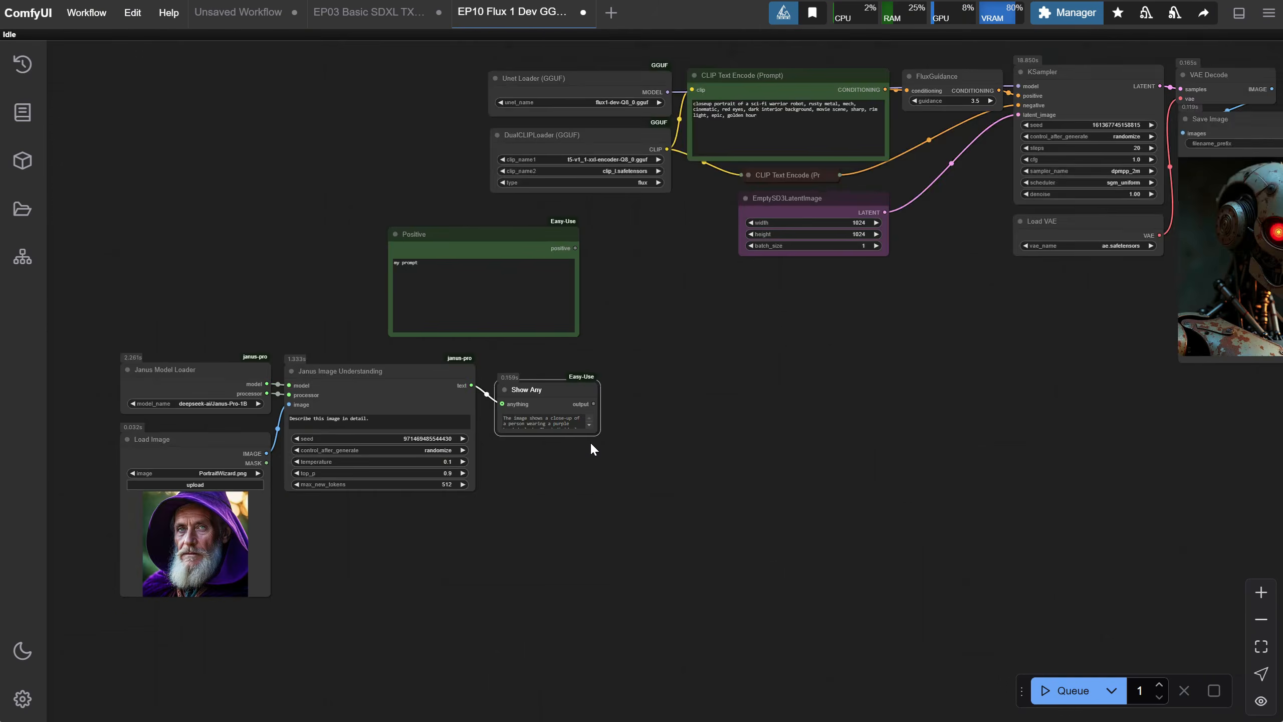
left_click_drag(675, 383, 932, 489)
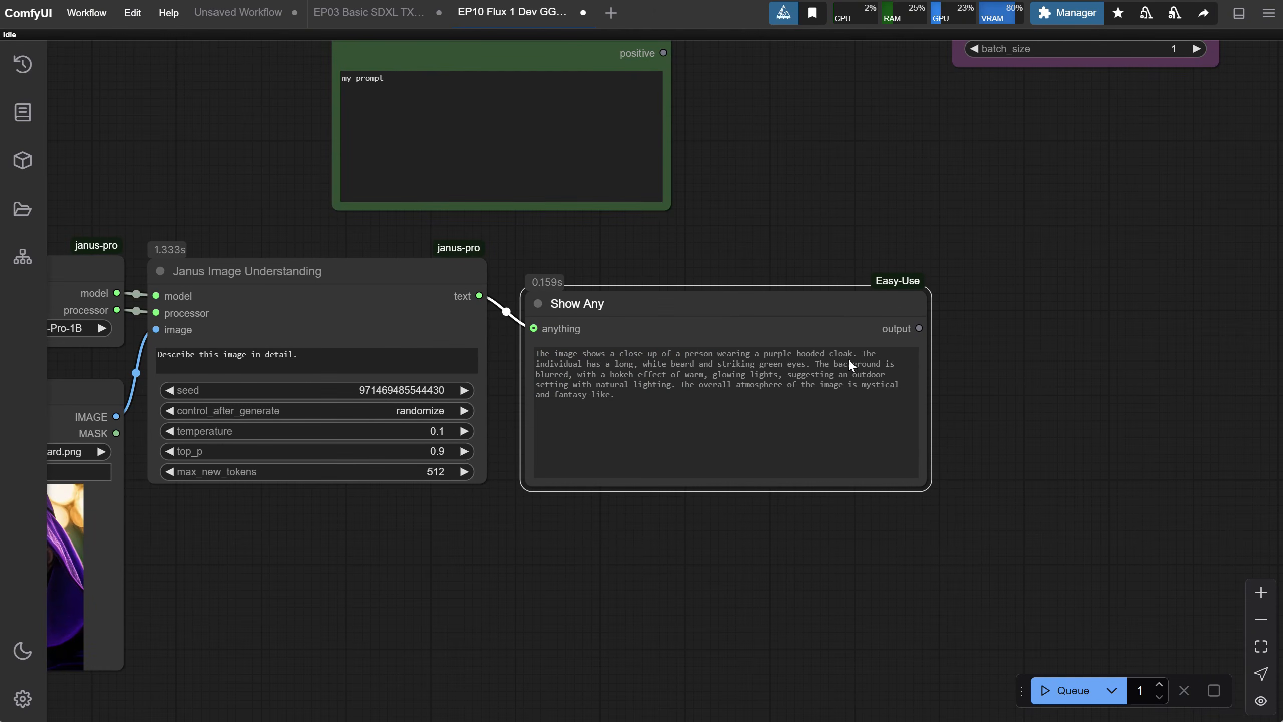
left_click_drag(703, 460, 684, 562)
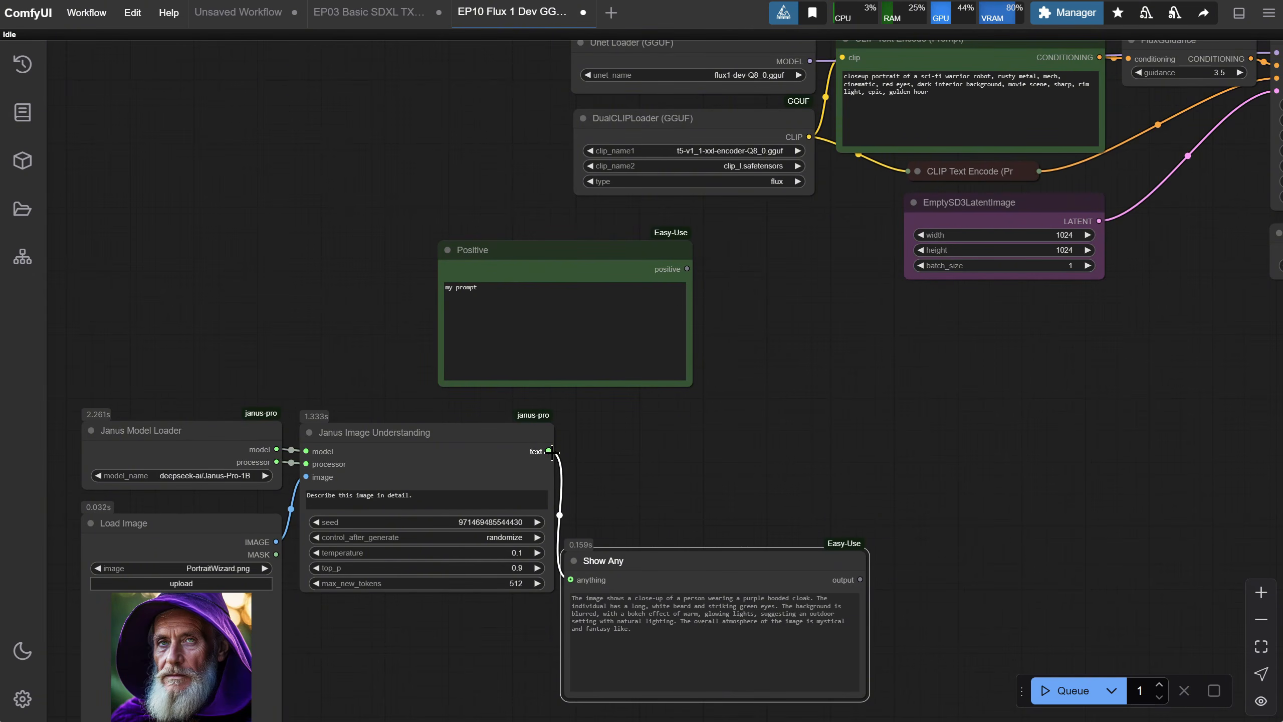
Add a Text Concatenate node, feeding the Positive node's output into text_a and the Janus Image Understanding text into text_b.
left_click_drag(622, 259, 483, 260)
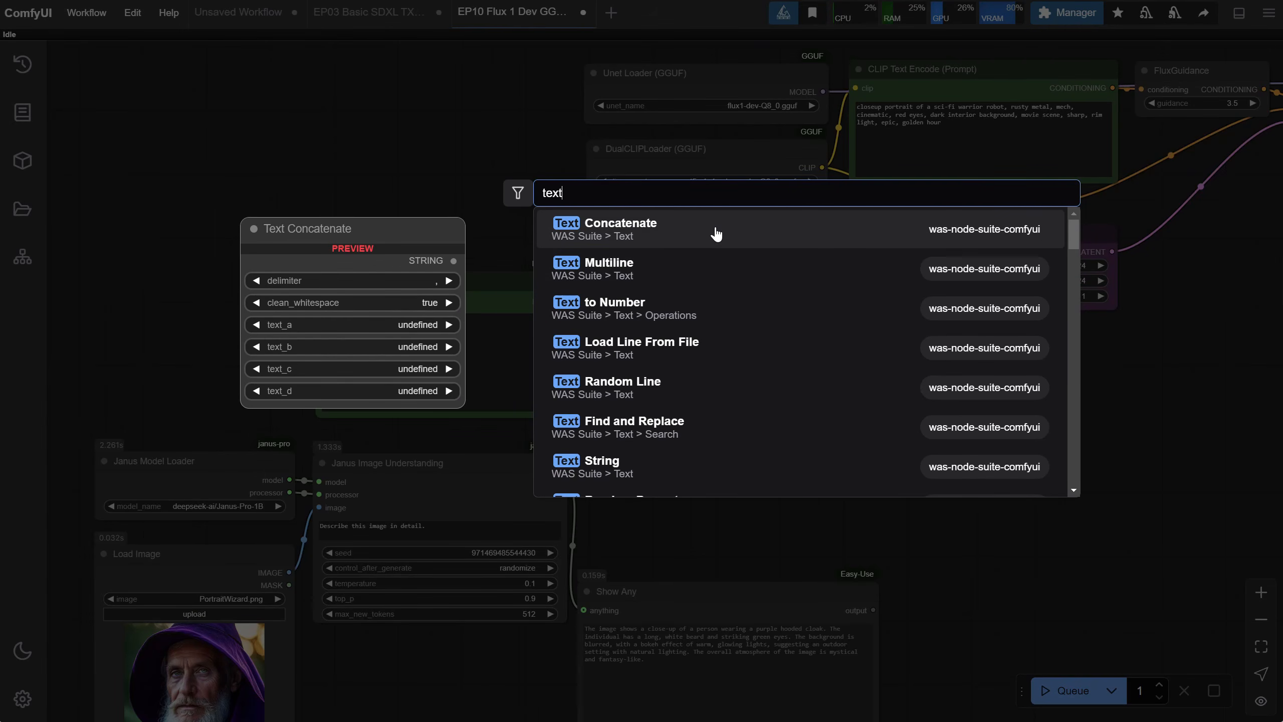
left_click(716, 234)
left_click_drag(564, 300, 690, 396)
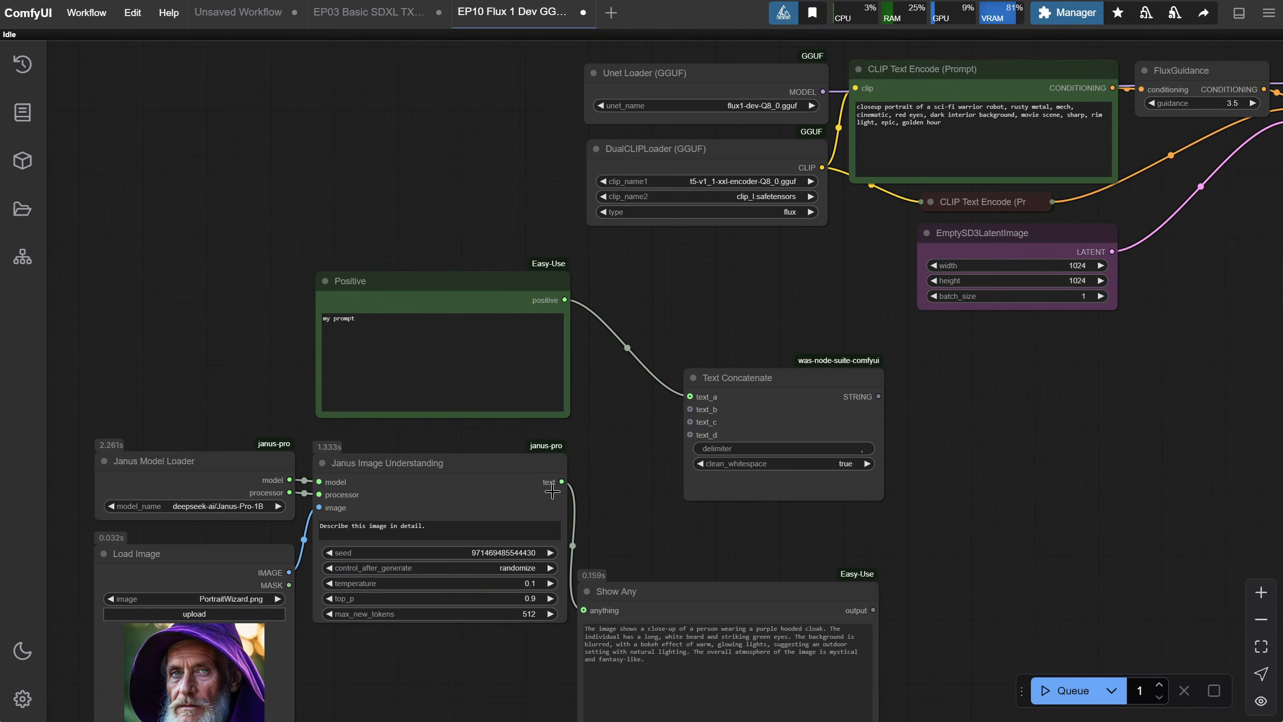
left_click_drag(561, 481, 690, 409)
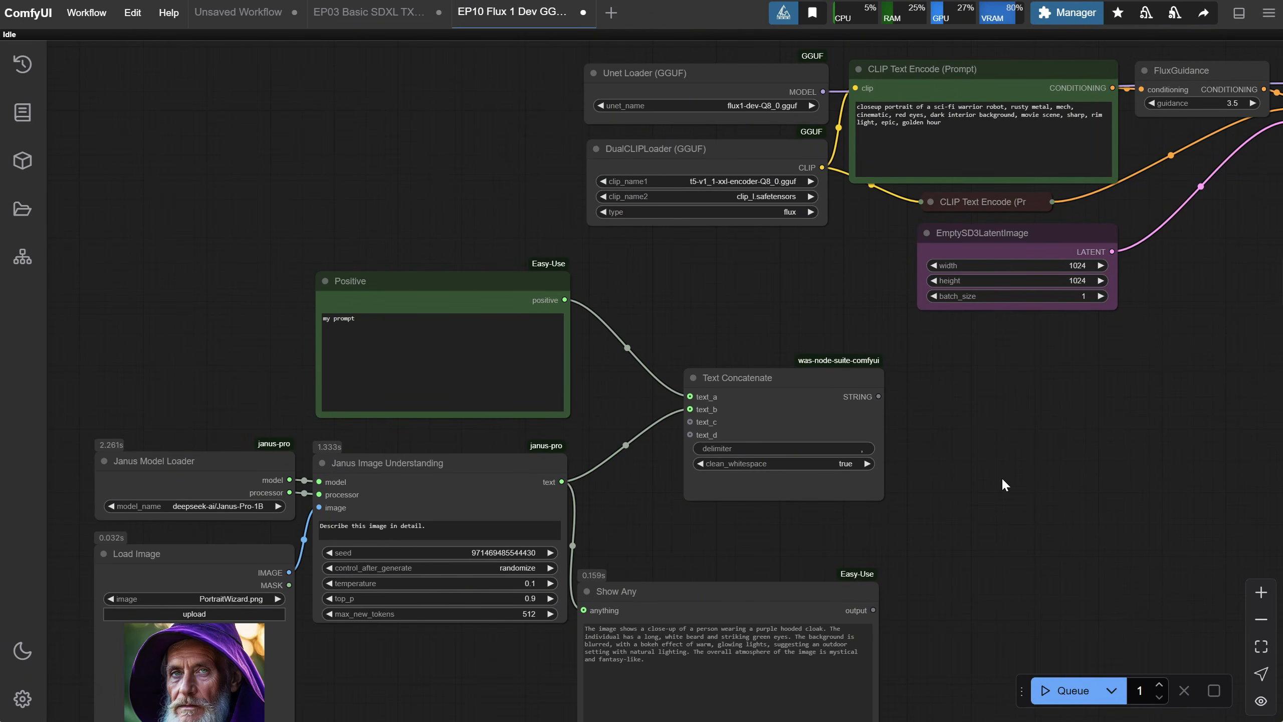
left_click_drag(768, 383, 702, 373)
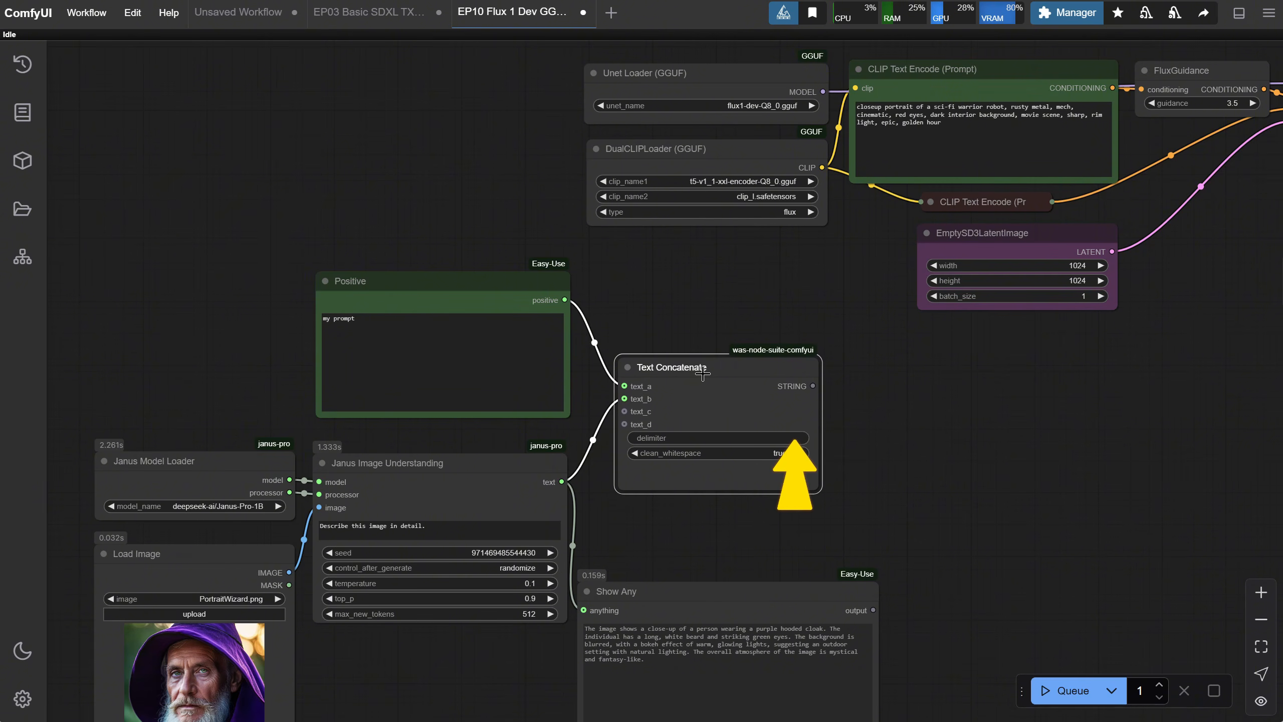
Connect the Text Concatenate STRING output to the text input of the green CLIP Text Encode (Prompt) node.
left_click_drag(813, 386, 858, 103)
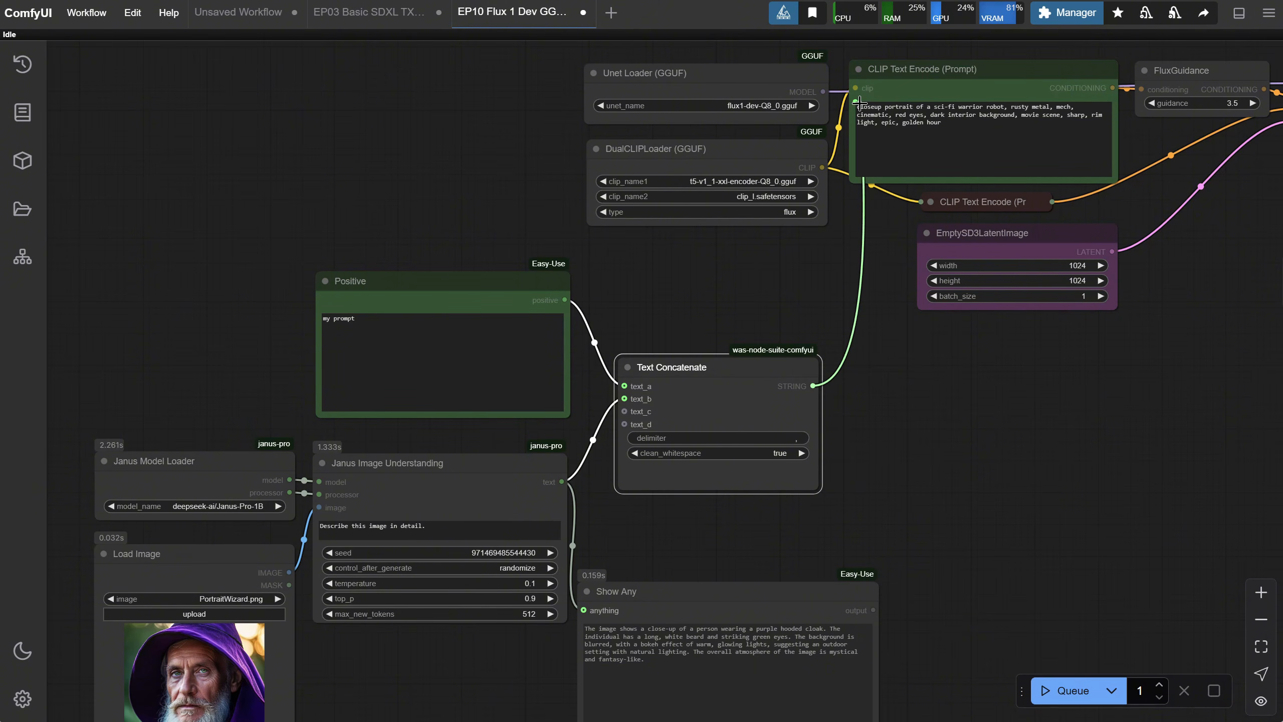
left_click_drag(858, 102, 858, 102)
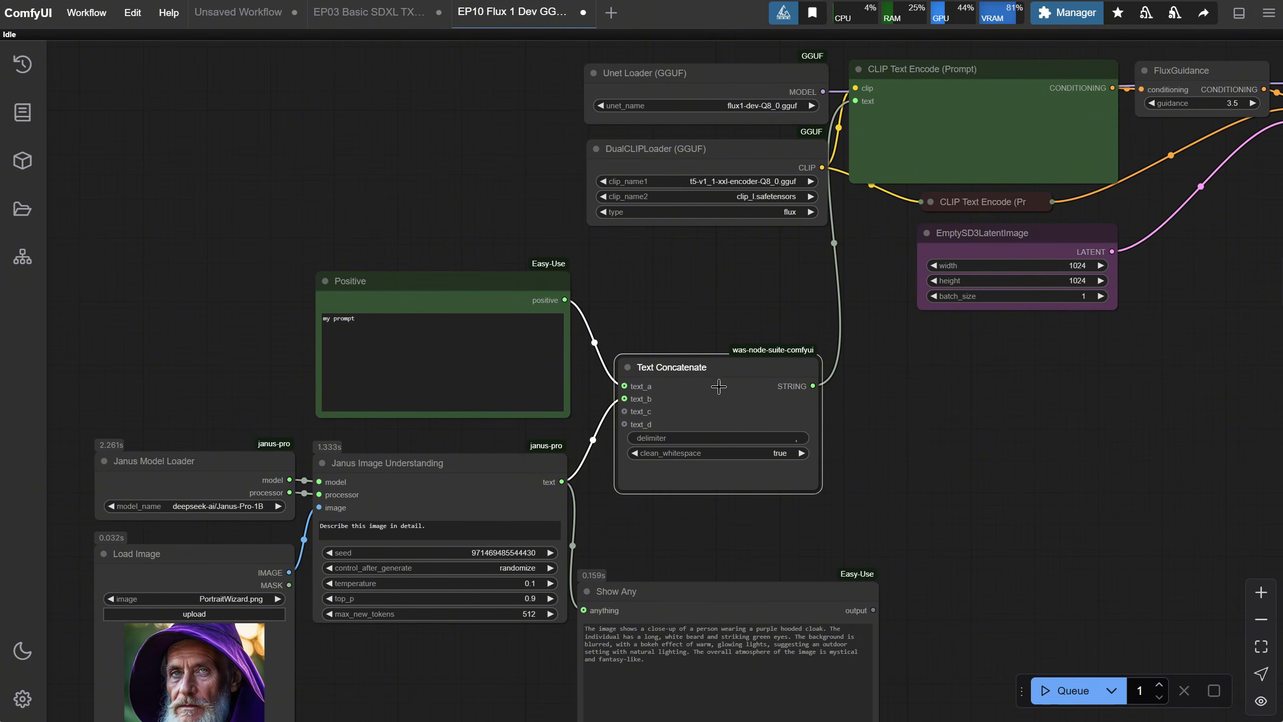
left_click_drag(720, 382, 730, 340)
Add a second Show Any node connected to the Text Concatenate STRING output.
left_click_drag(874, 301, 949, 334)
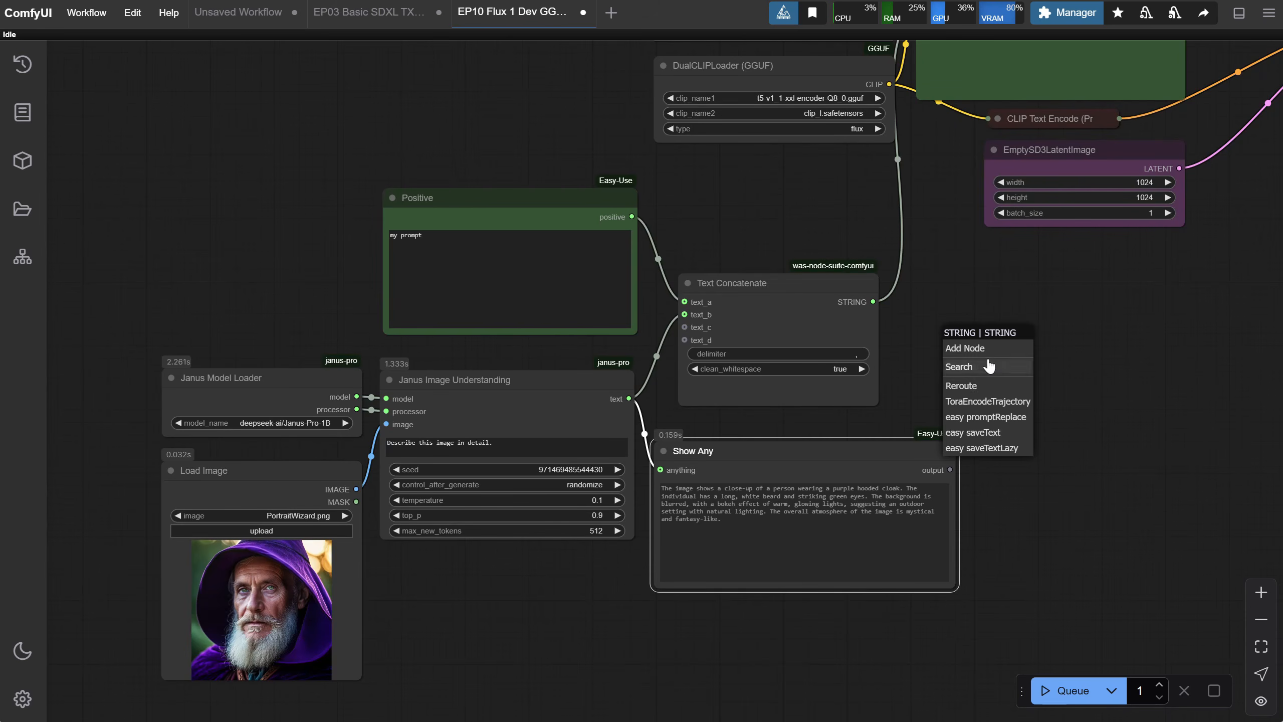
left_click(966, 368)
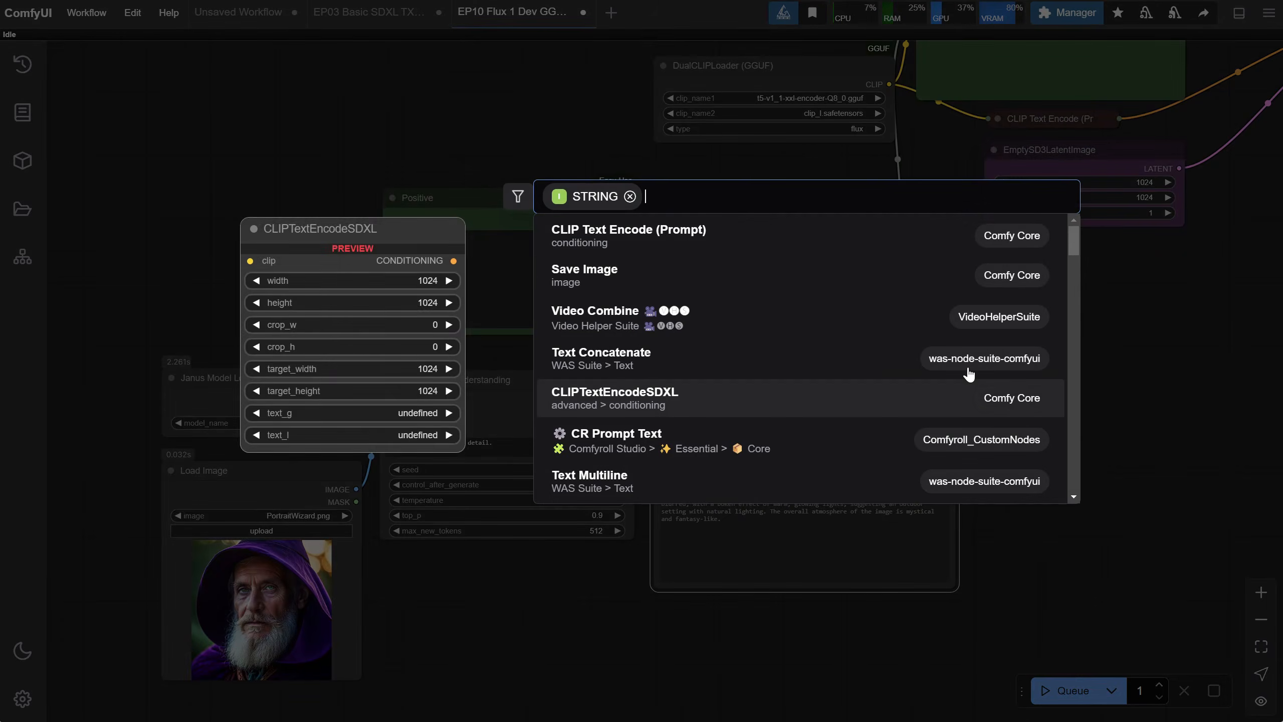
type("show")
key("Return")
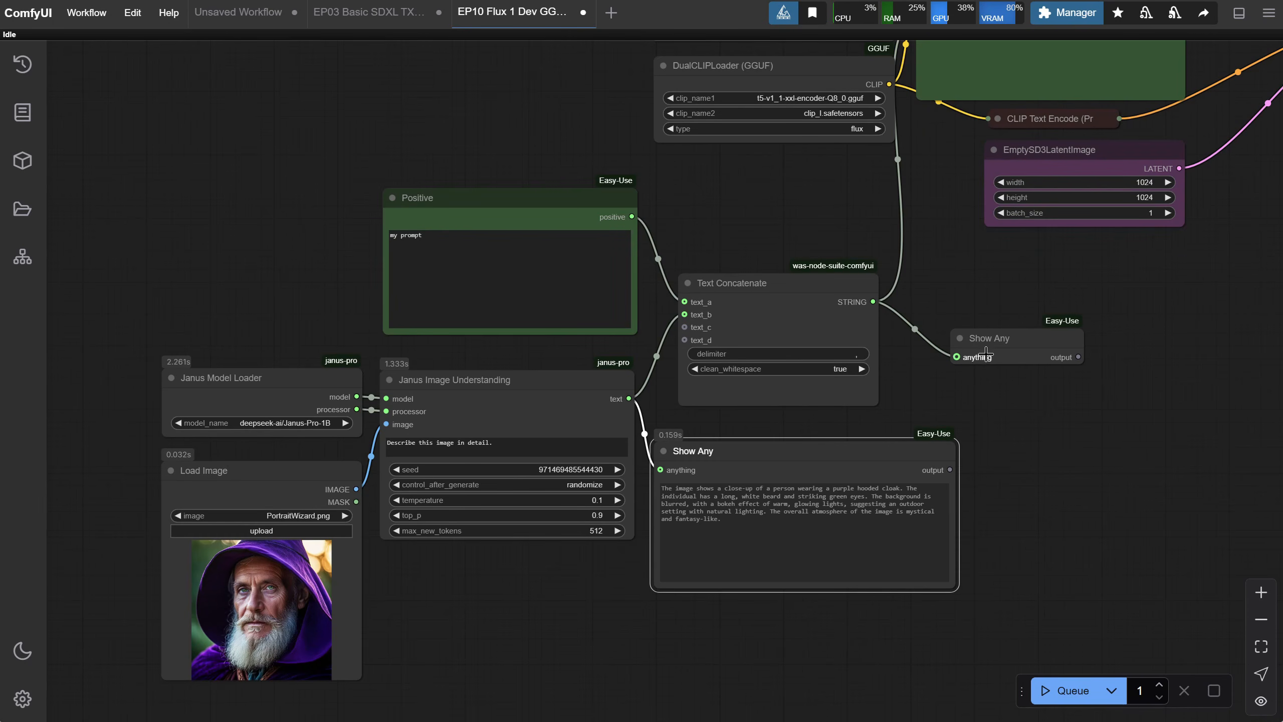
Rename the Show Any node on the Janus text as Janus Prompt and the one on Text Concatenate as Prompt Combined.
double_click(705, 454)
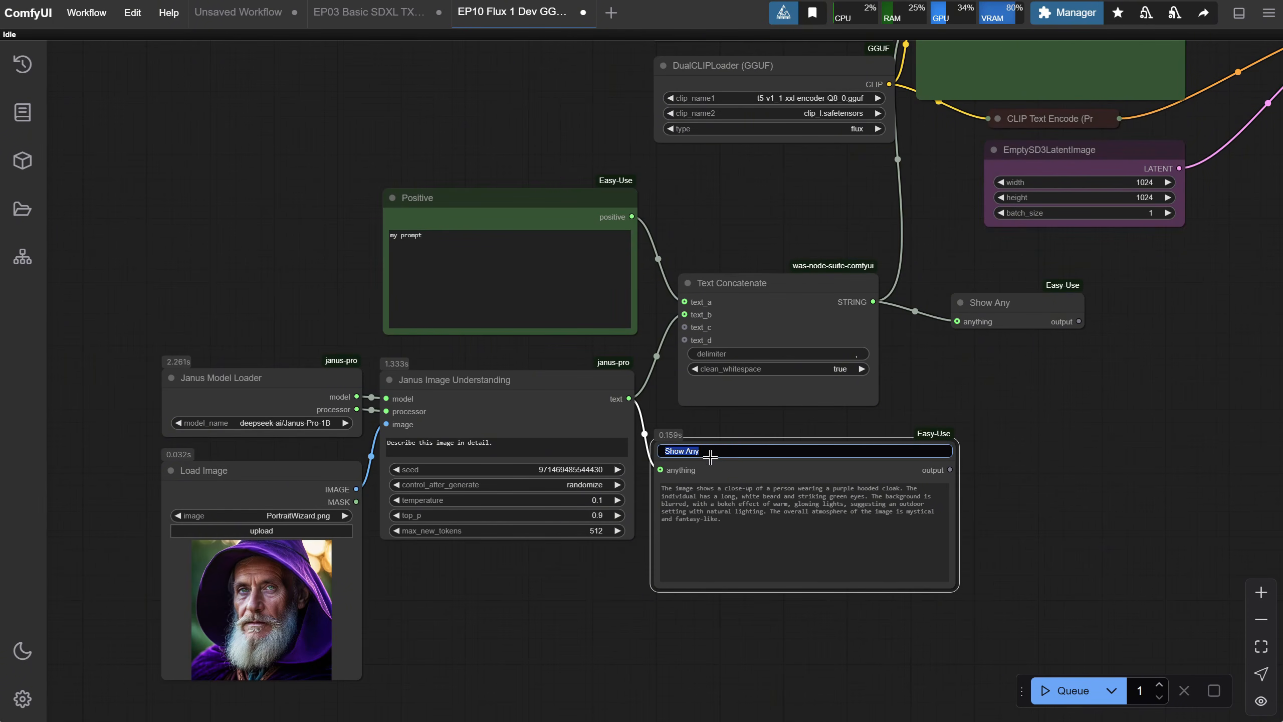
type("Janus Prompt")
key("Return")
double_click(998, 303)
type("P")
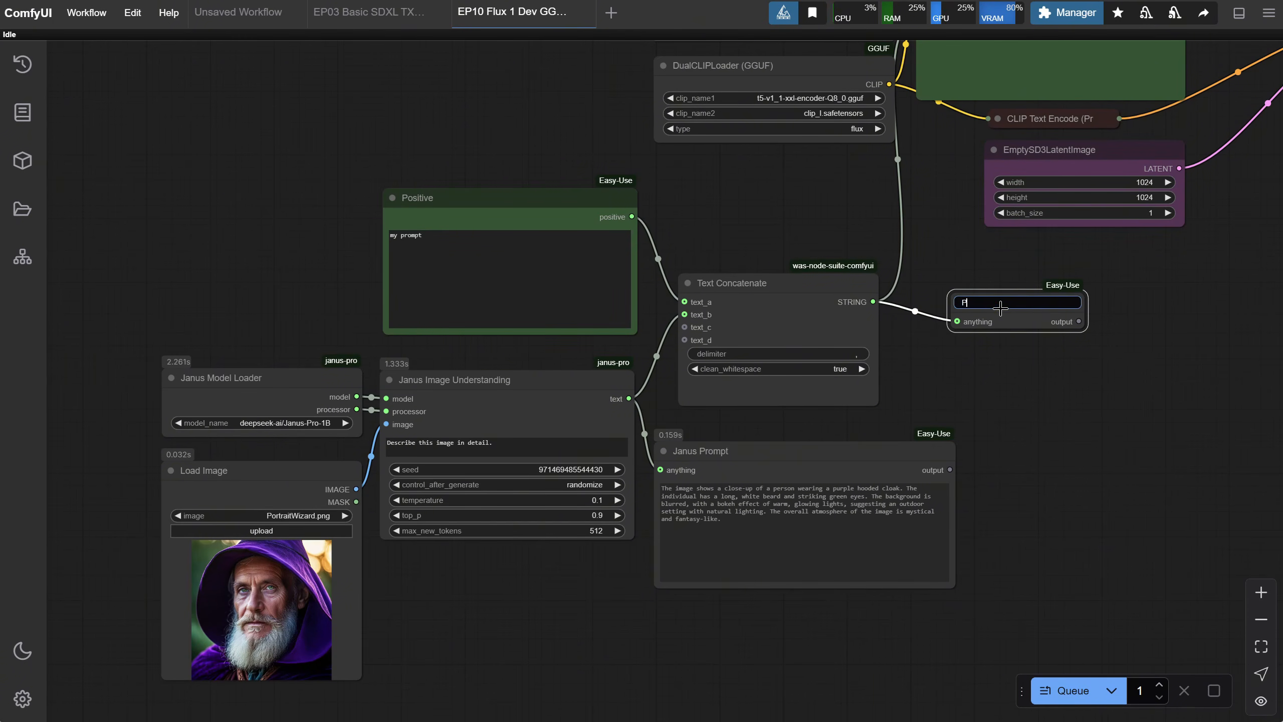
type("rompt Combined")
key("Return")
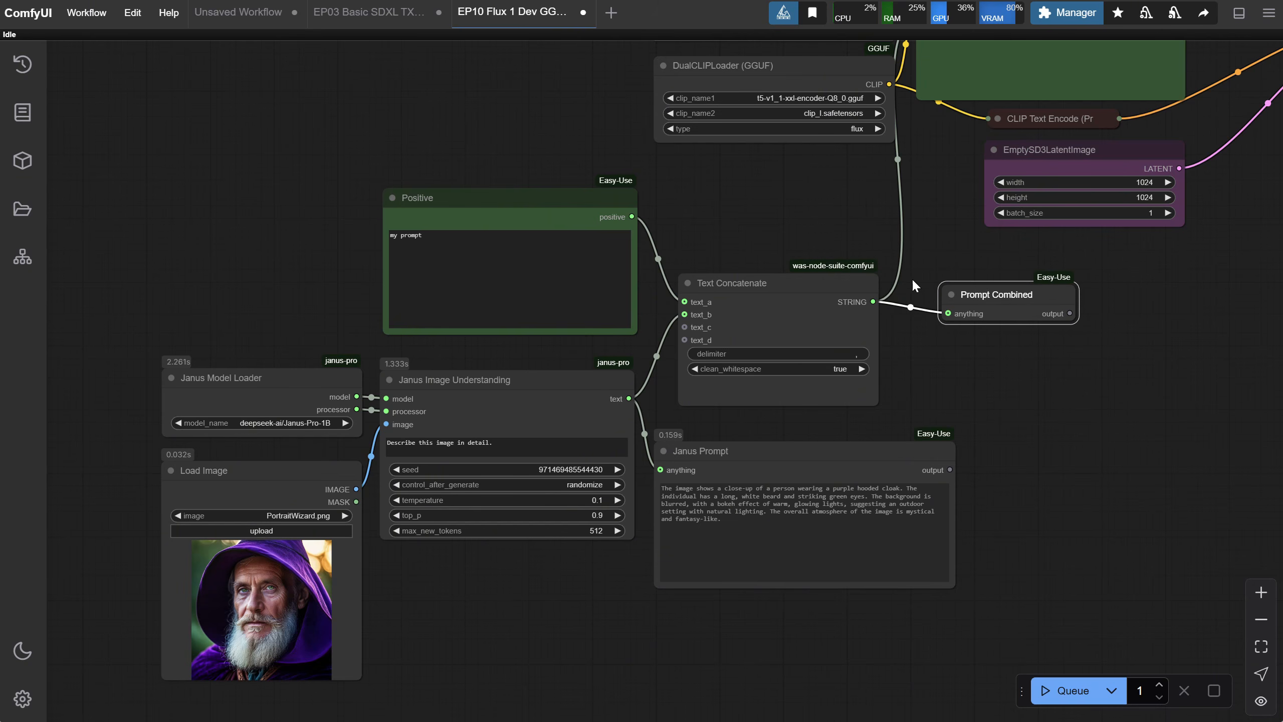
Run the workflow and enlarge the Prompt Combined node to show its whole text.
left_click(1041, 687)
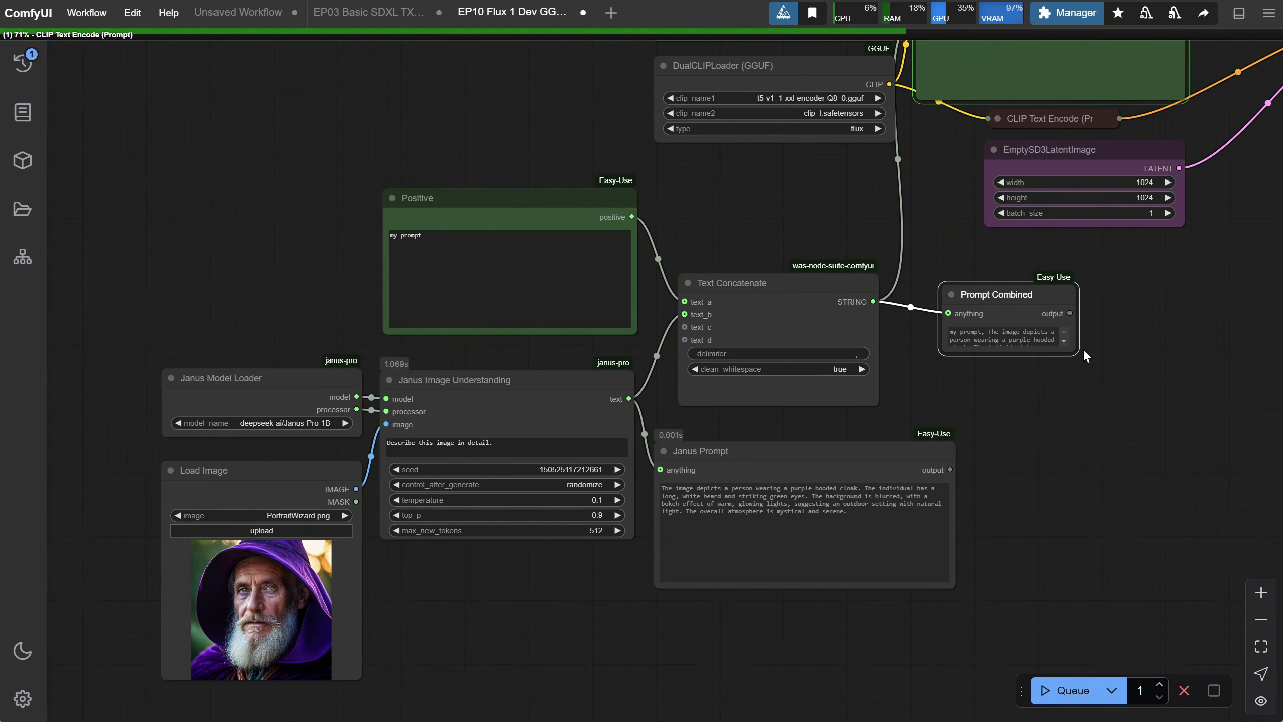
left_click_drag(1180, 431, 1154, 402)
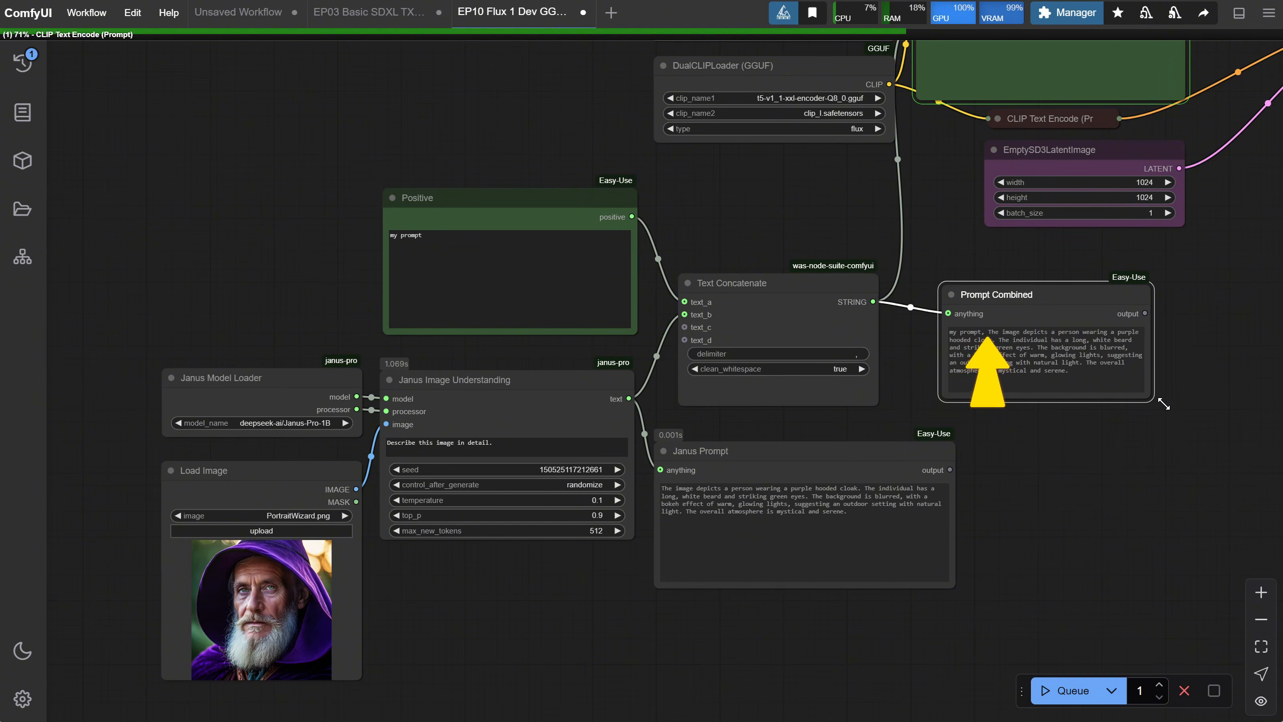
Replace the Positive node's text with "portrait photo of a wizard", run the workflow and inspect the generated image.
scroll(1155, 396, "up", 5)
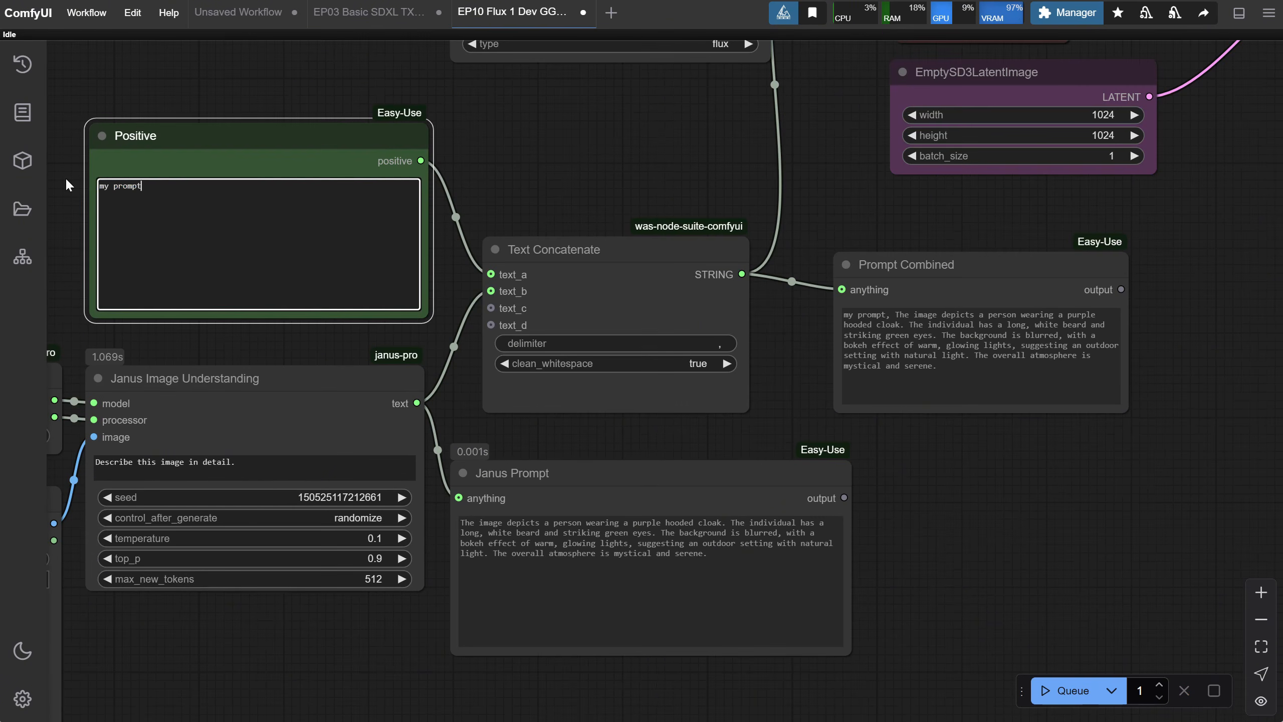
key("ctrl+a")
type("port")
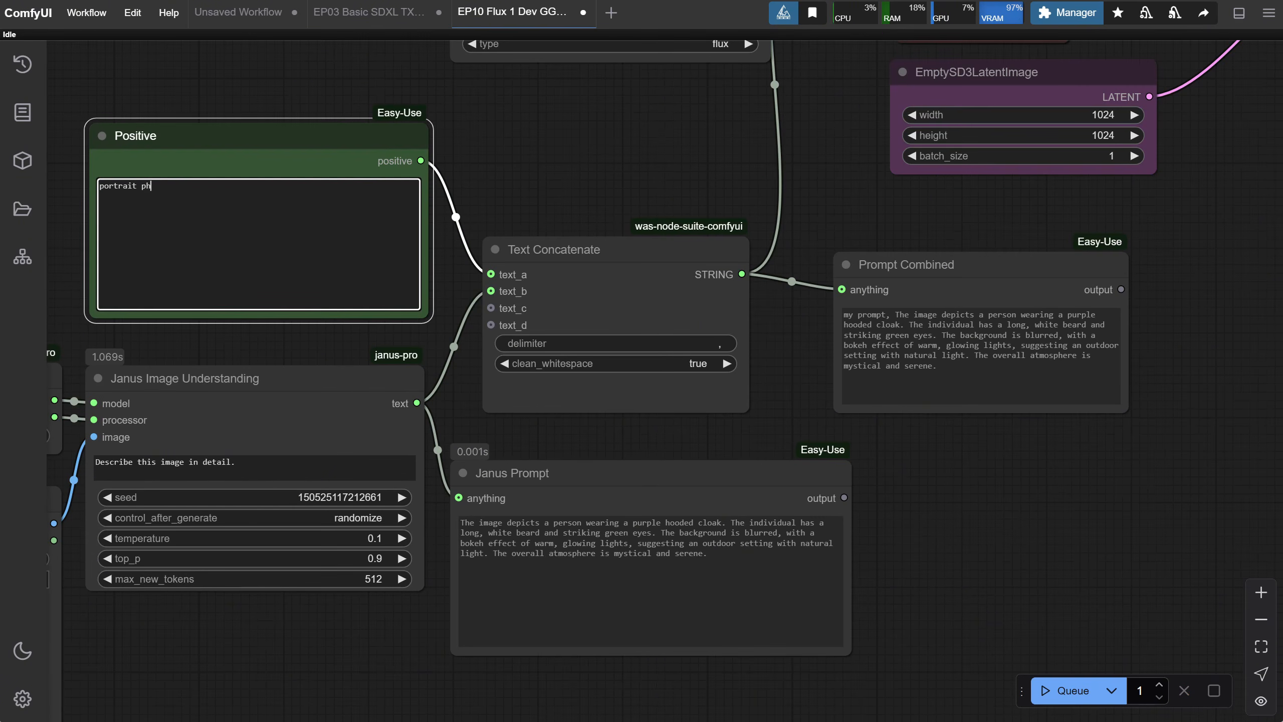
left_click(1074, 698)
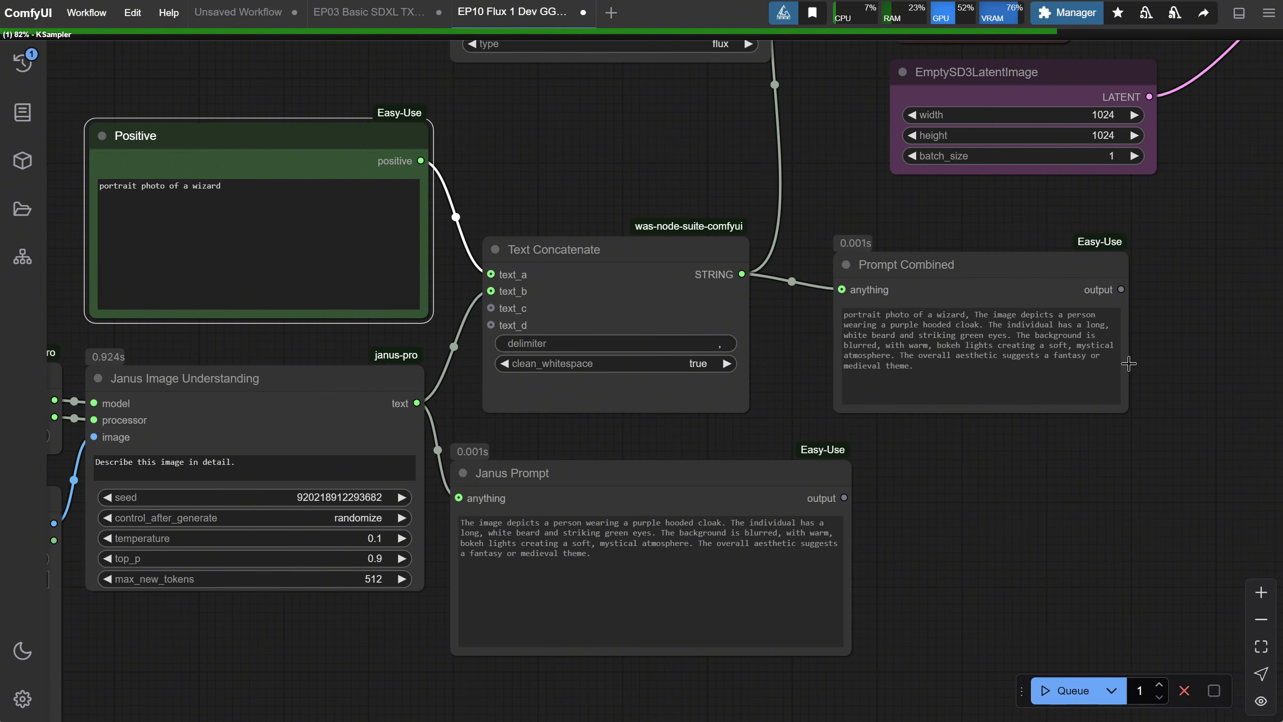
scroll(1061, 355, "down", 5)
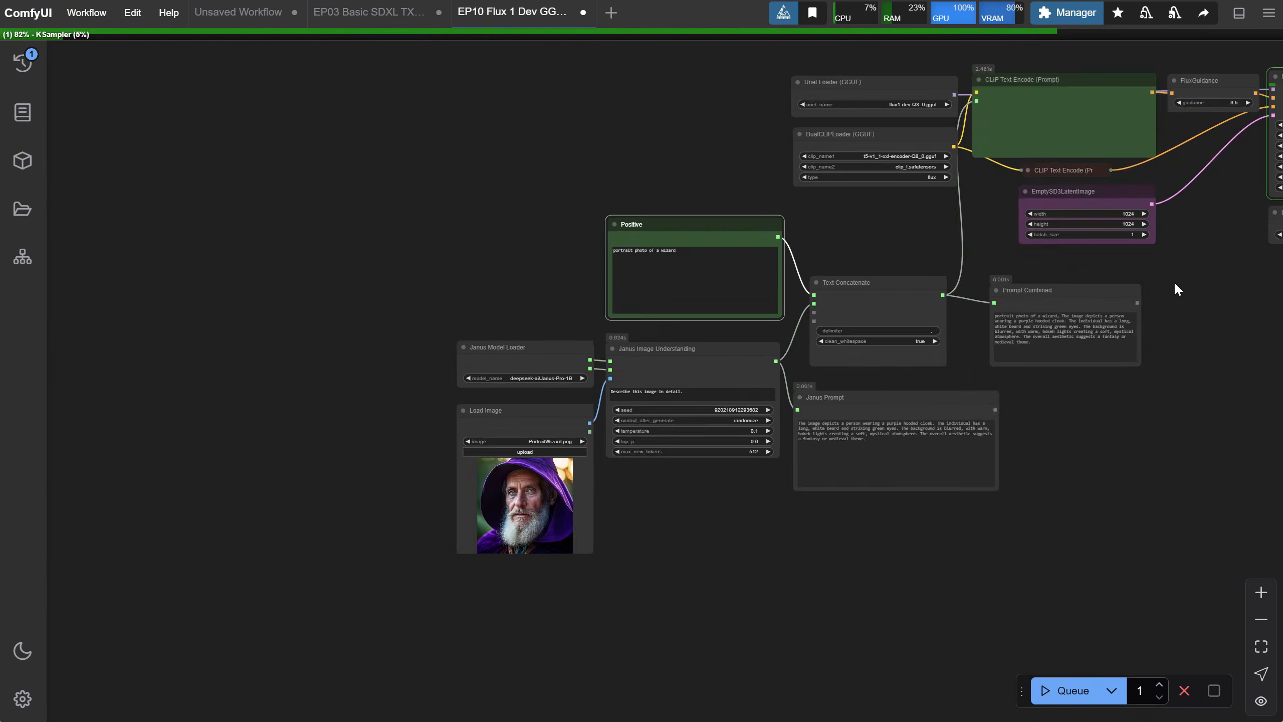
left_click_drag(1175, 281, 836, 304)
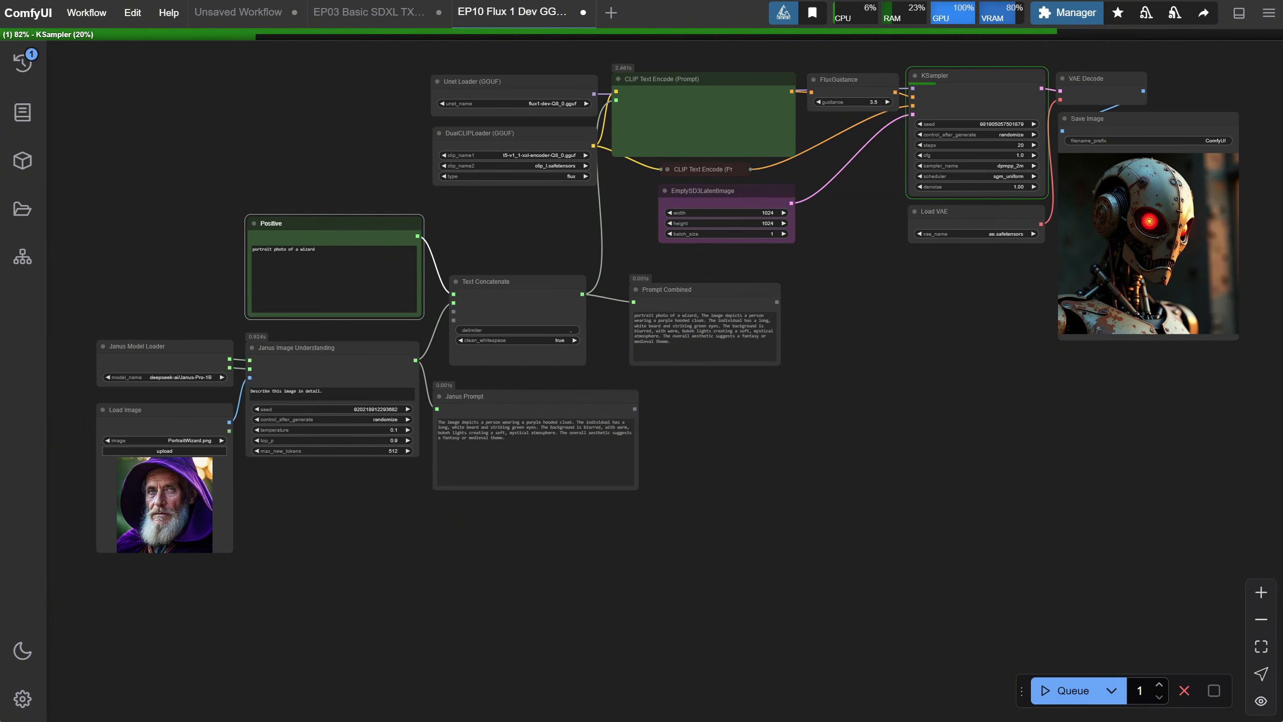
scroll(1202, 342, "up", 5)
left_click_drag(1202, 343, 1053, 618)
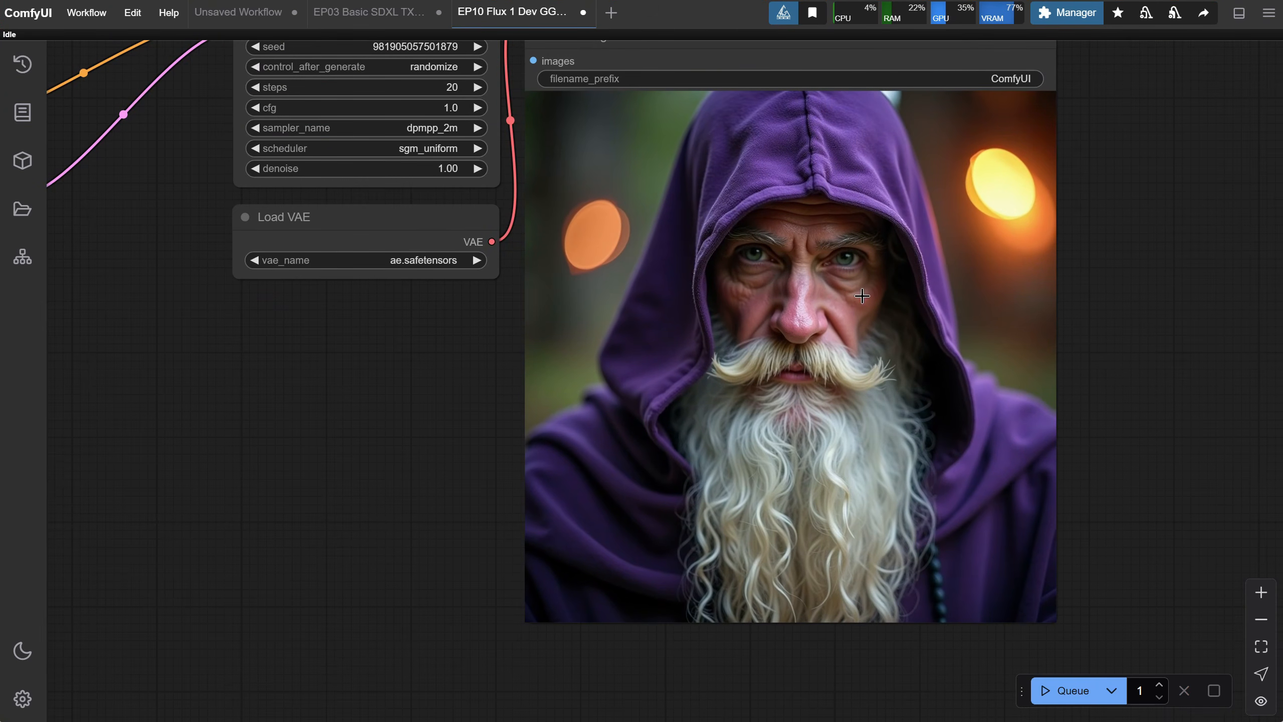
Load PortraitWoman.png into the Load Image node in place of the wizard portrait.
scroll(269, 455, "down", 10)
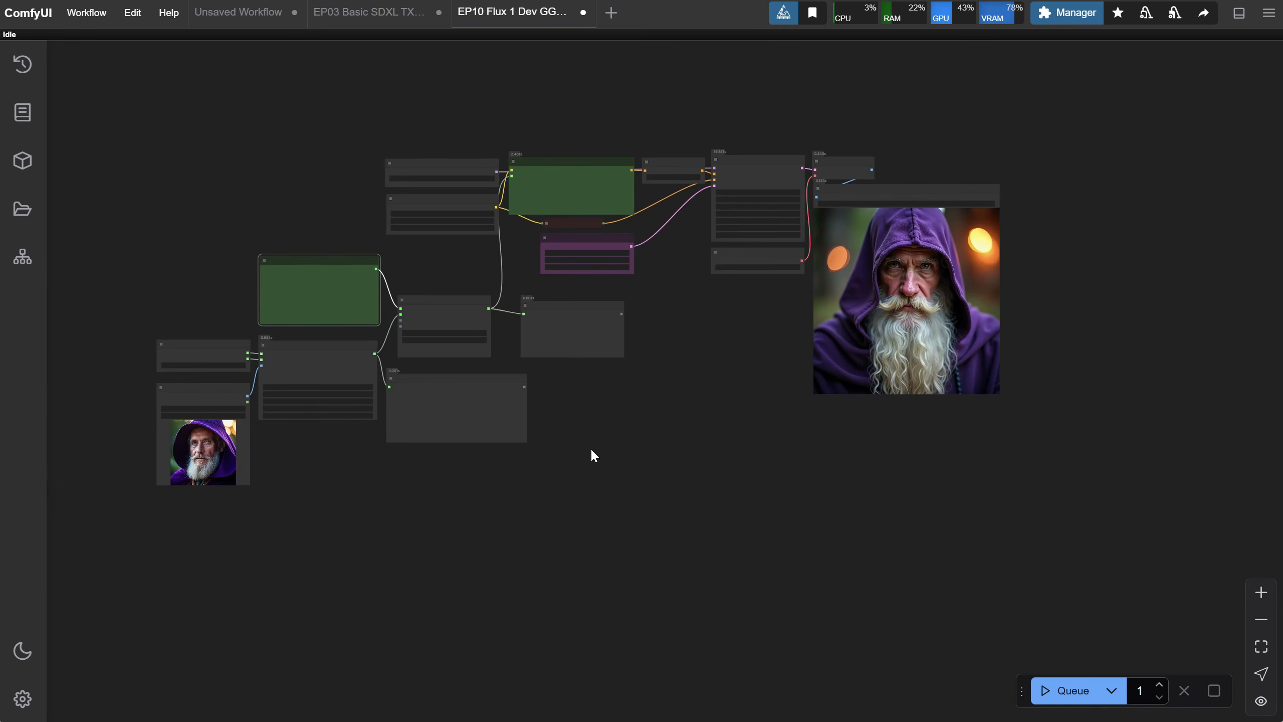
scroll(476, 479, "up", 10)
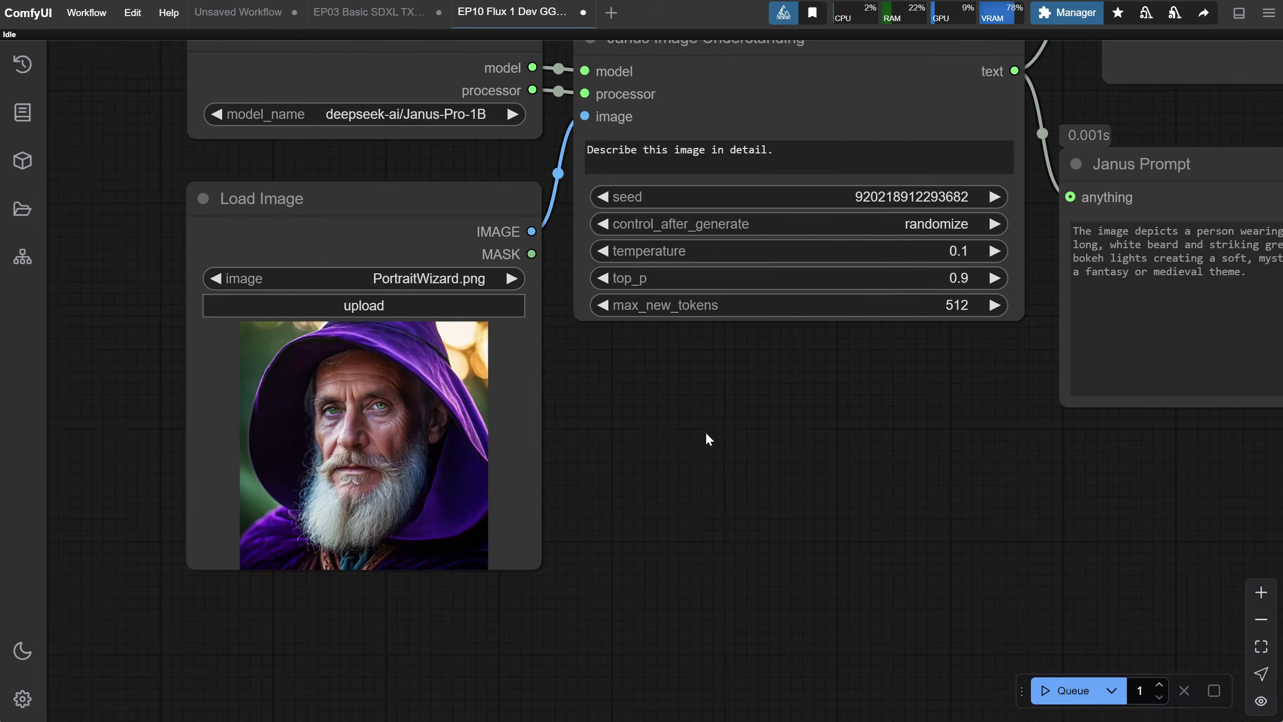
scroll(710, 434, "down", 5)
left_click(503, 348)
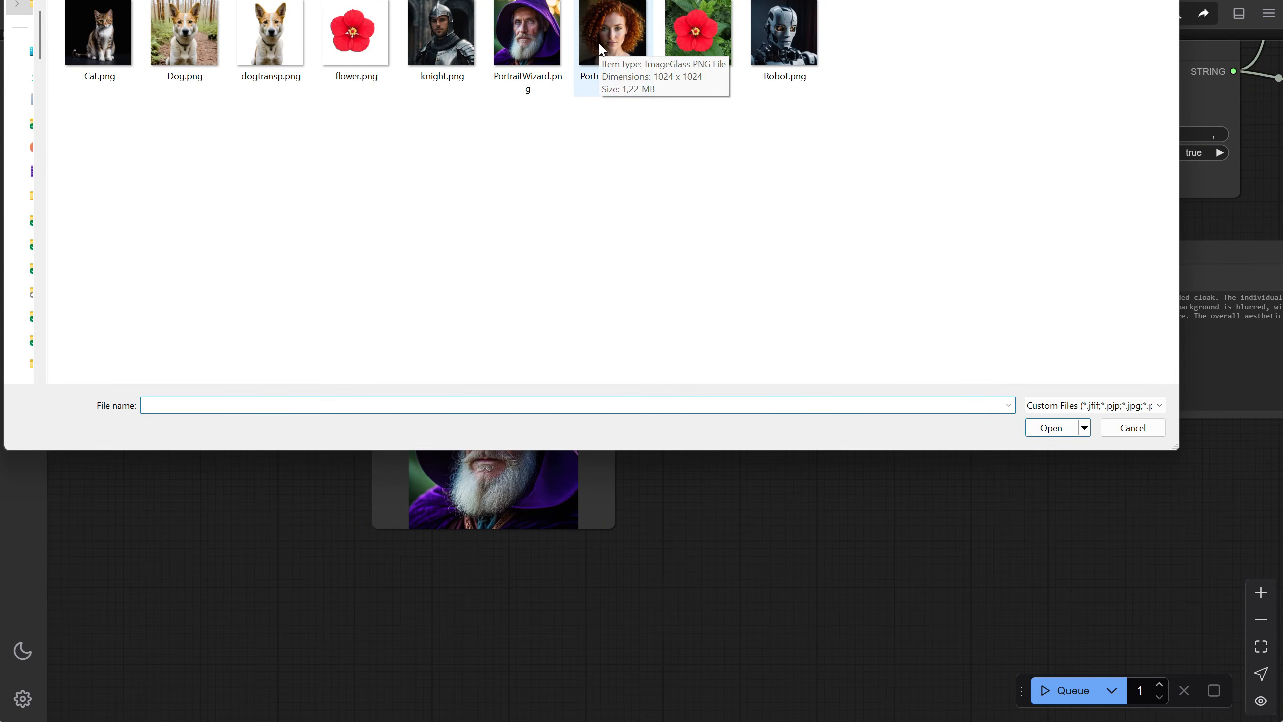
left_click(600, 45)
double_click(599, 45)
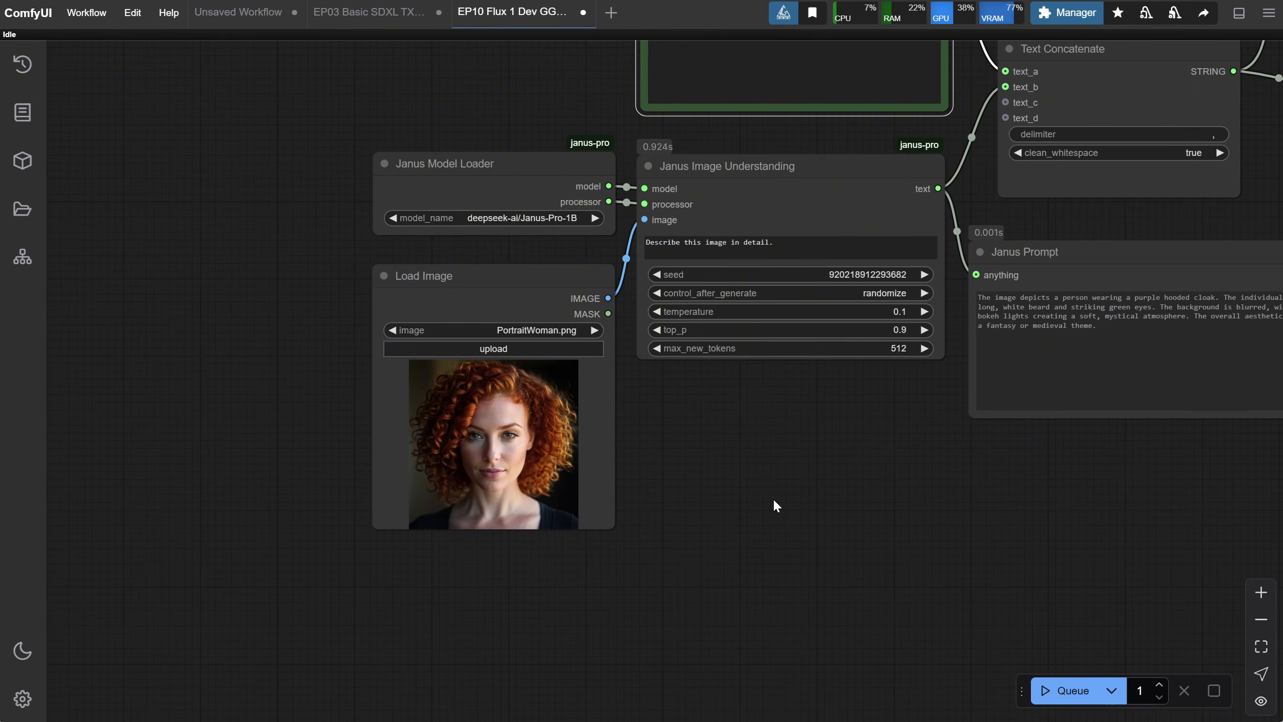
Clear the text of the Positive node and run the workflow with only the Janus description as prompt.
left_click_drag(793, 395, 658, 616)
key("ctrl+a")
key("BackSpace")
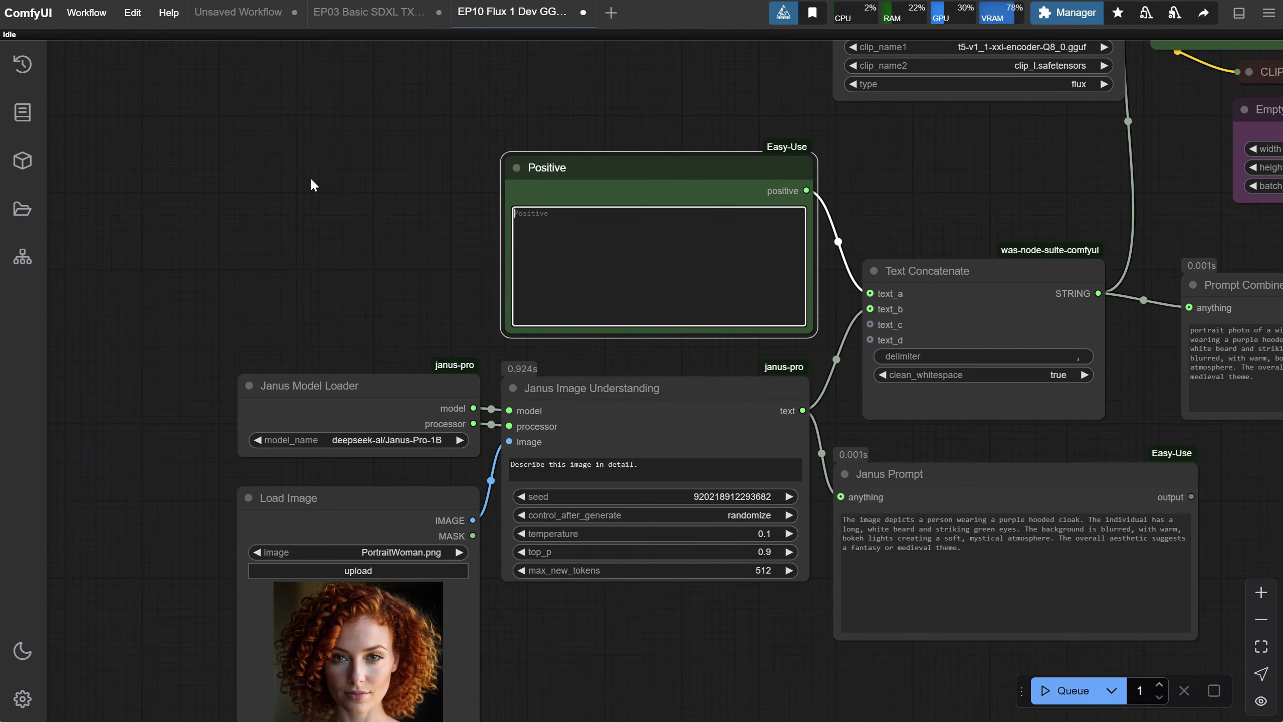
left_click(1092, 696)
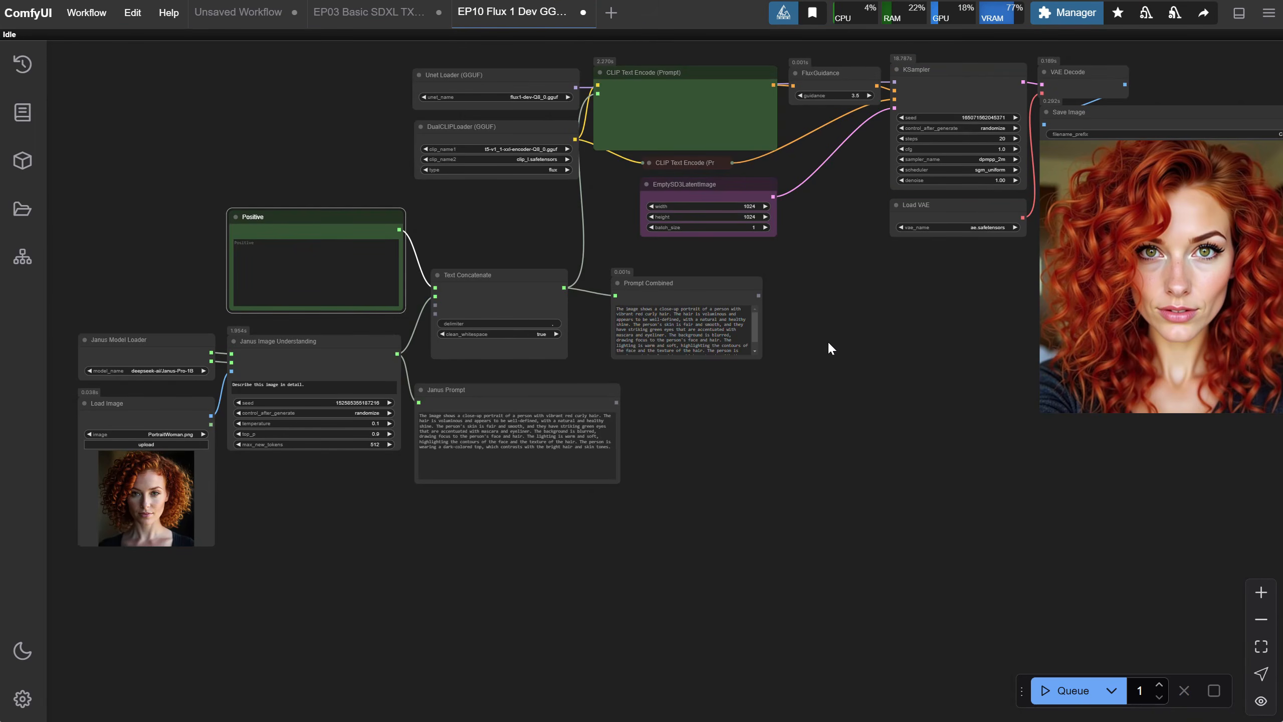
Load buttons.png into the Load Image node, run the workflow and inspect the resulting Janus description.
left_click_drag(828, 347, 938, 426)
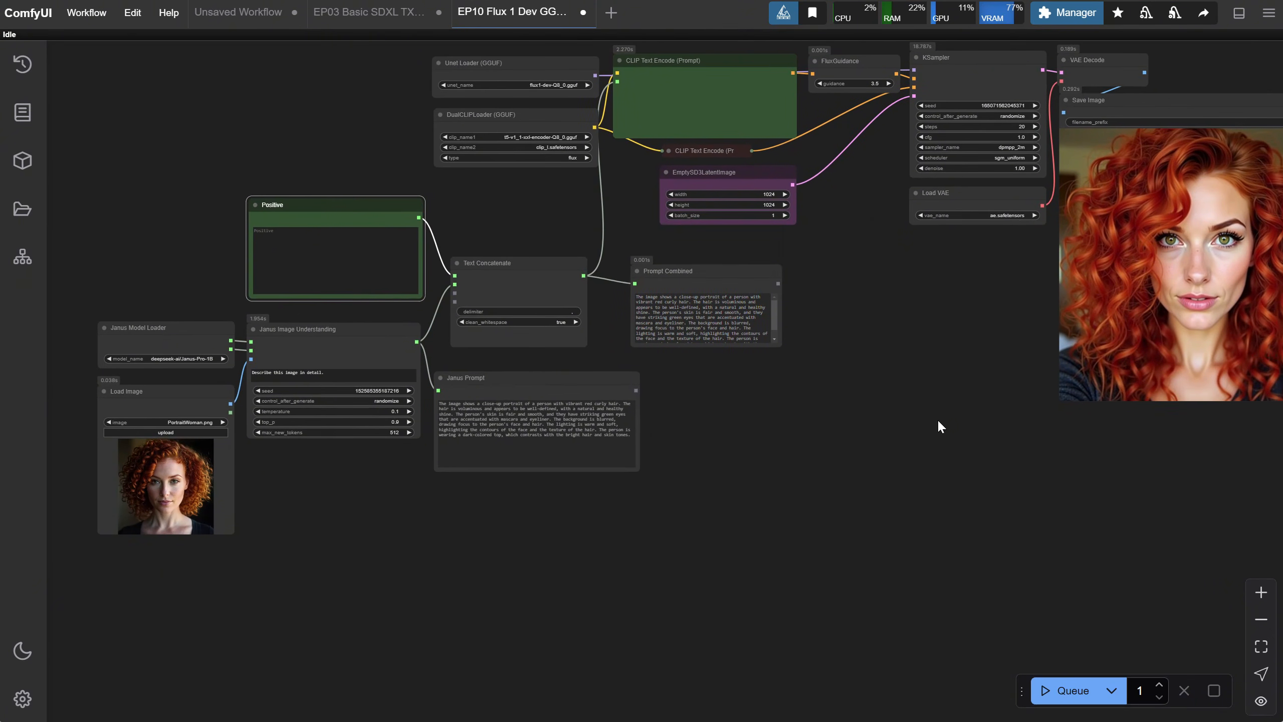
left_click(180, 433)
left_click(960, 64)
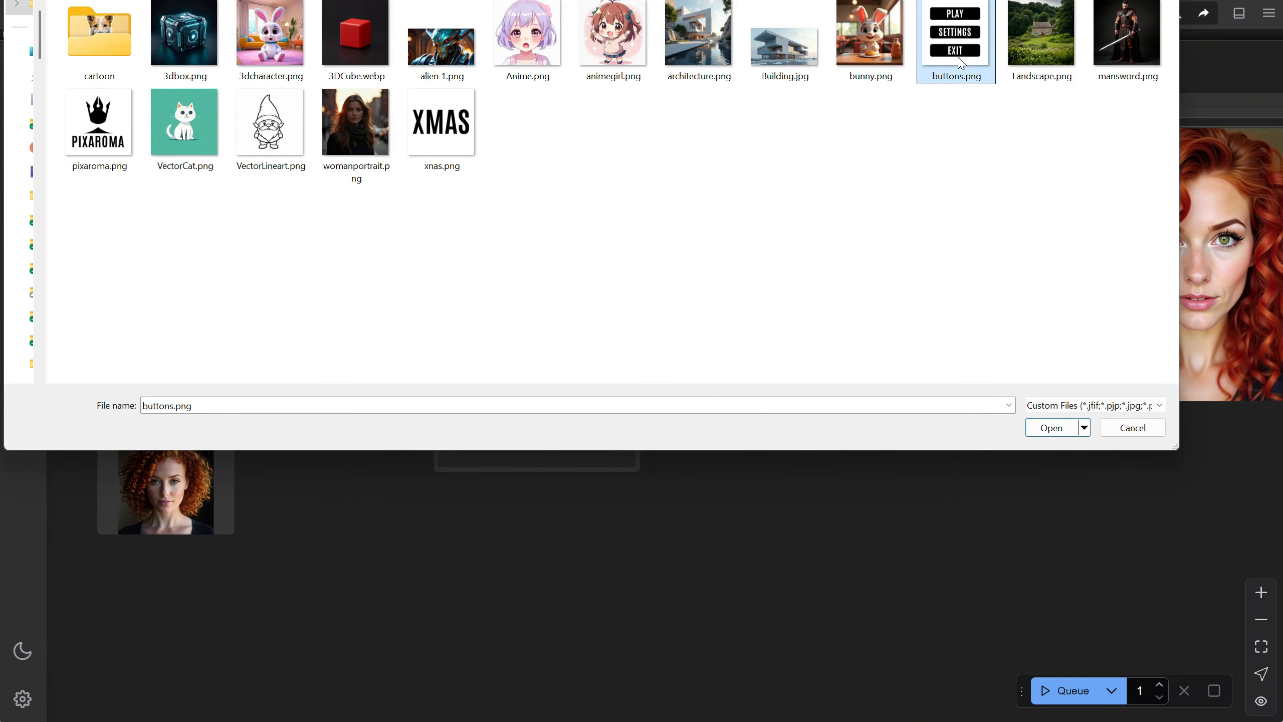
double_click(960, 63)
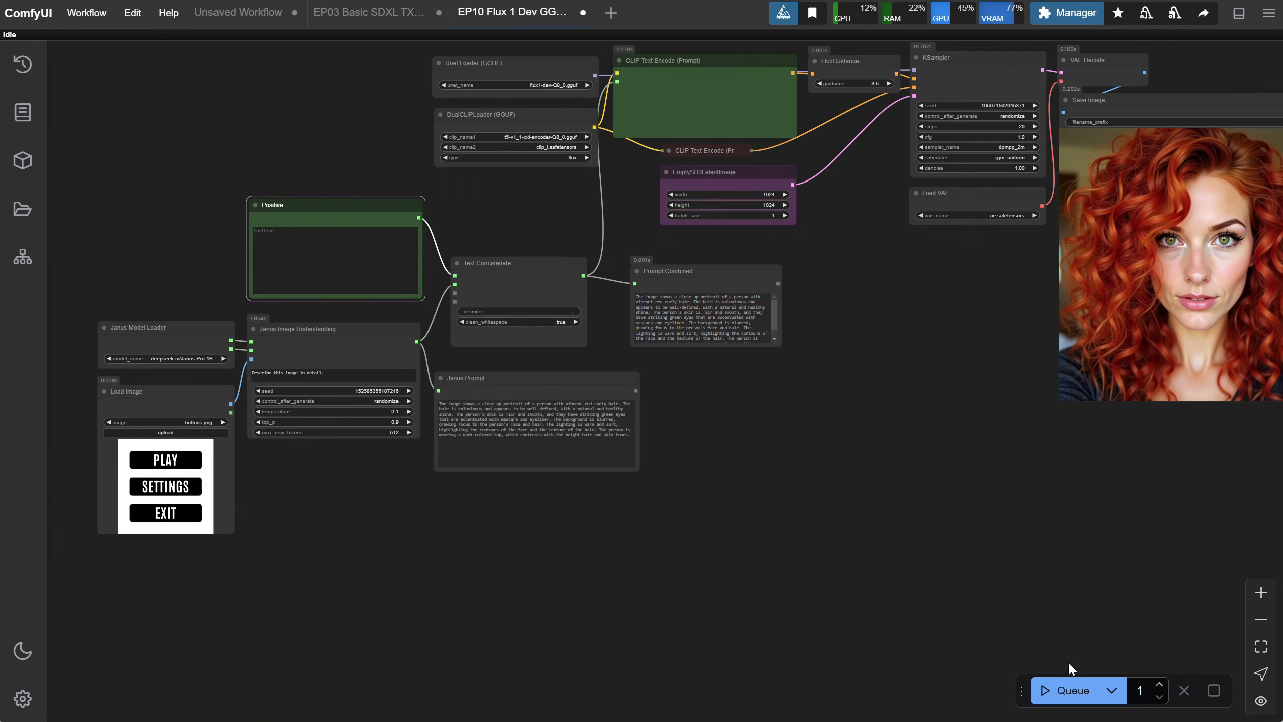
left_click(1066, 690)
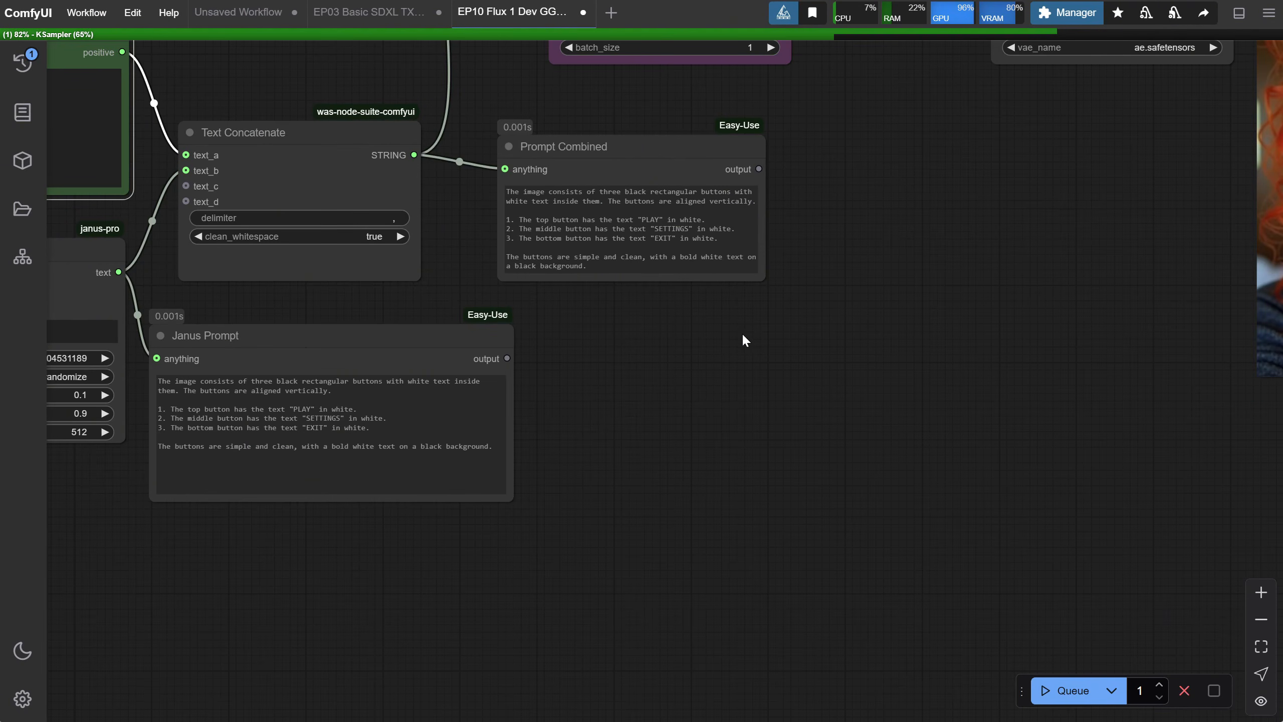
scroll(741, 333, "down", 5)
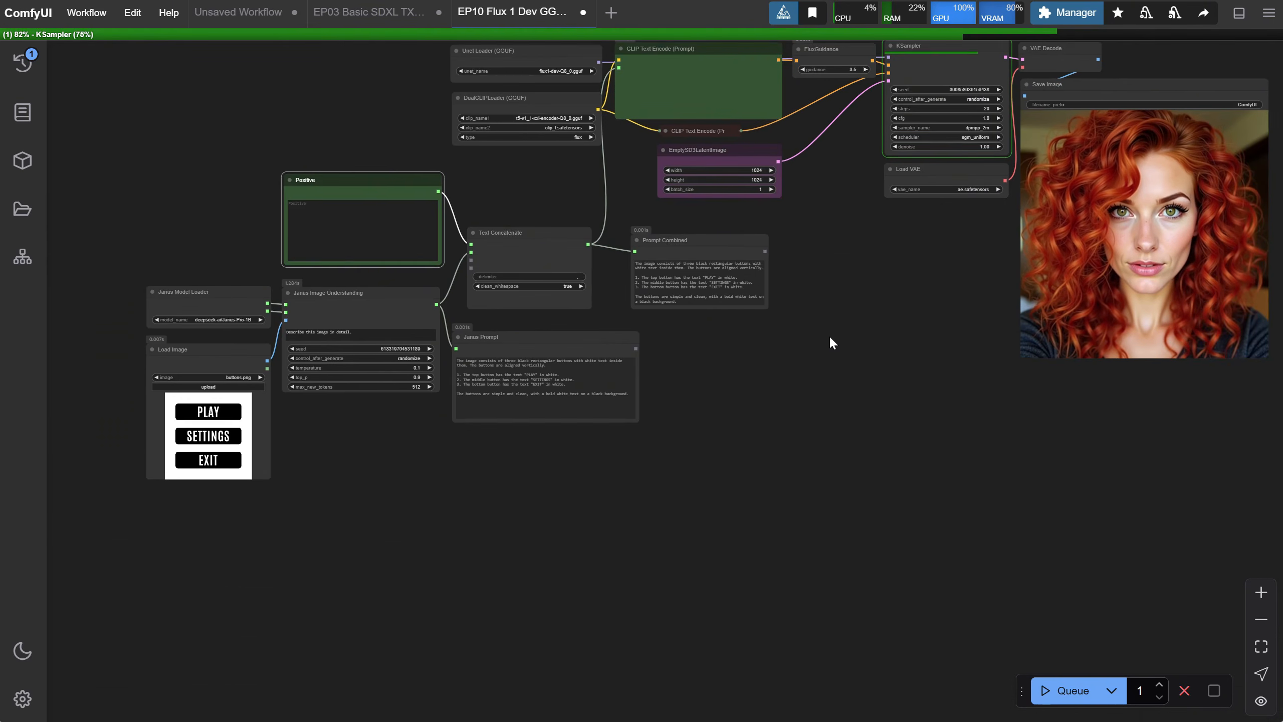
left_click_drag(829, 342, 739, 379)
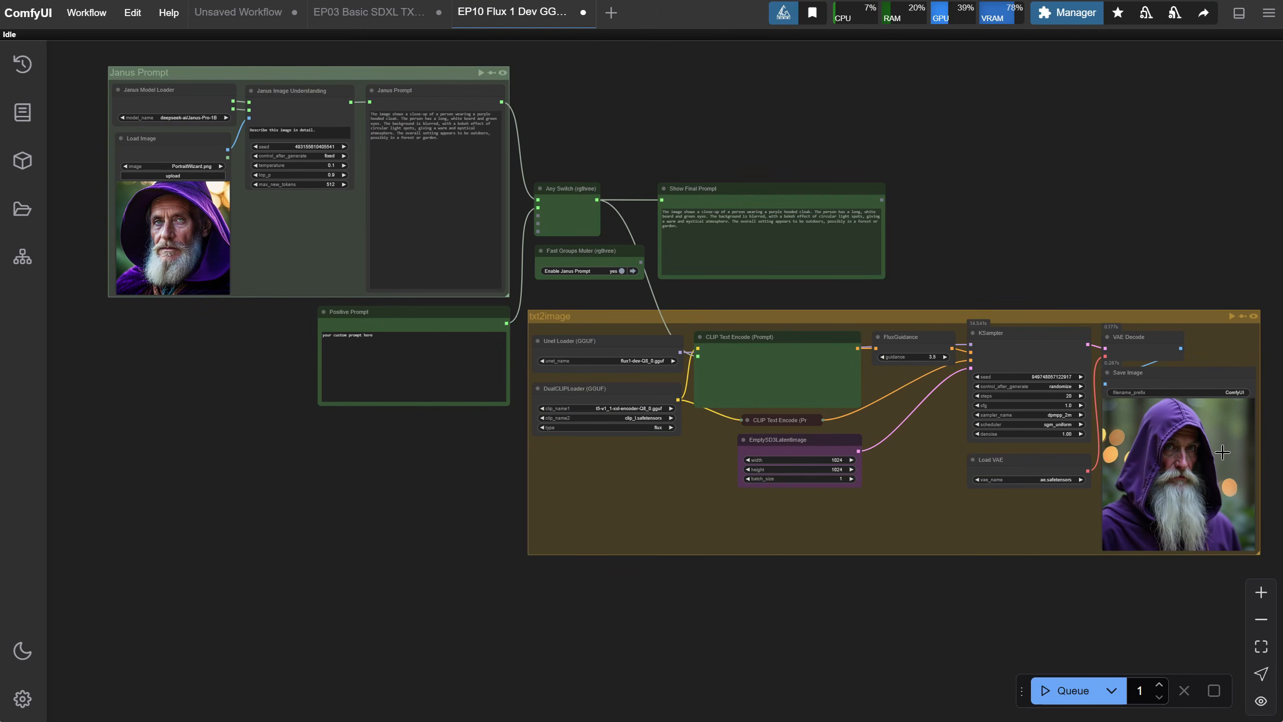
Examine how the Janus Prompt group and Positive Prompt node feed the Any Switch, Fast Groups Muter, Show Final Prompt and txt2image group.
left_click_drag(523, 61, 769, 138)
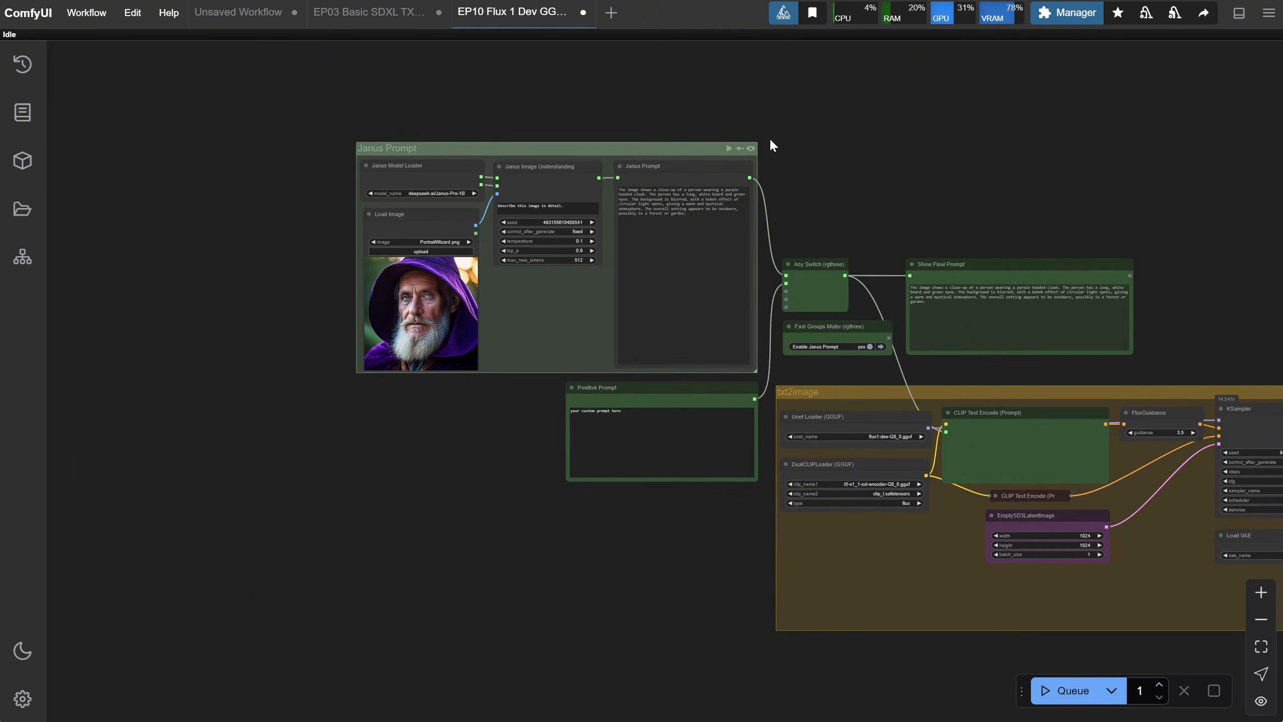
scroll(770, 138, "up", 7)
left_click_drag(899, 228, 1000, 190)
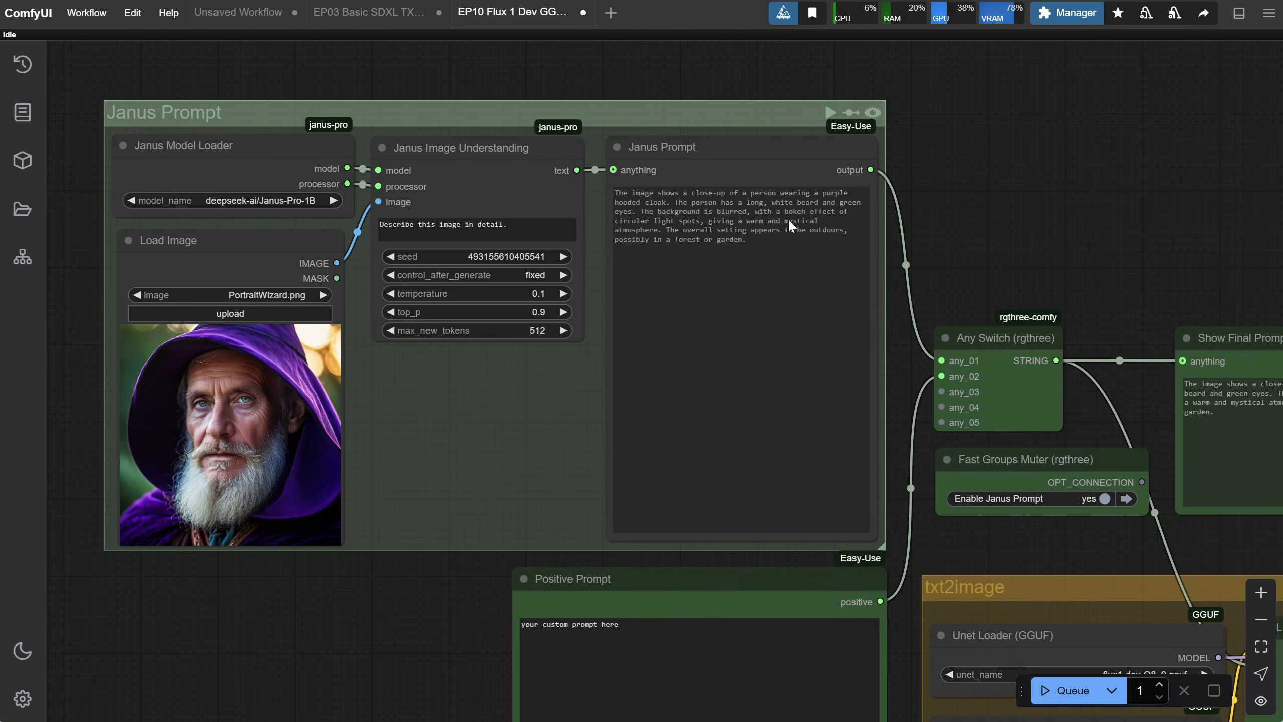
left_click_drag(1160, 343, 920, 139)
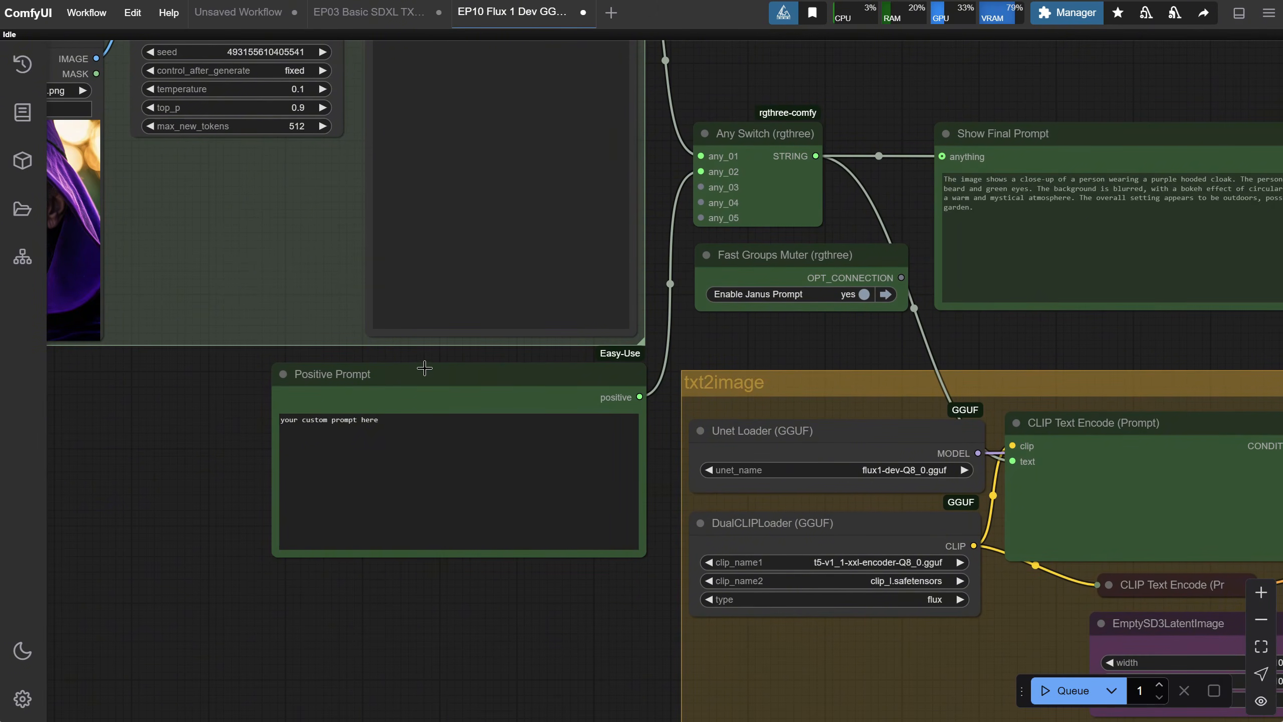
scroll(888, 341, "down", 2)
left_click_drag(872, 329, 781, 383)
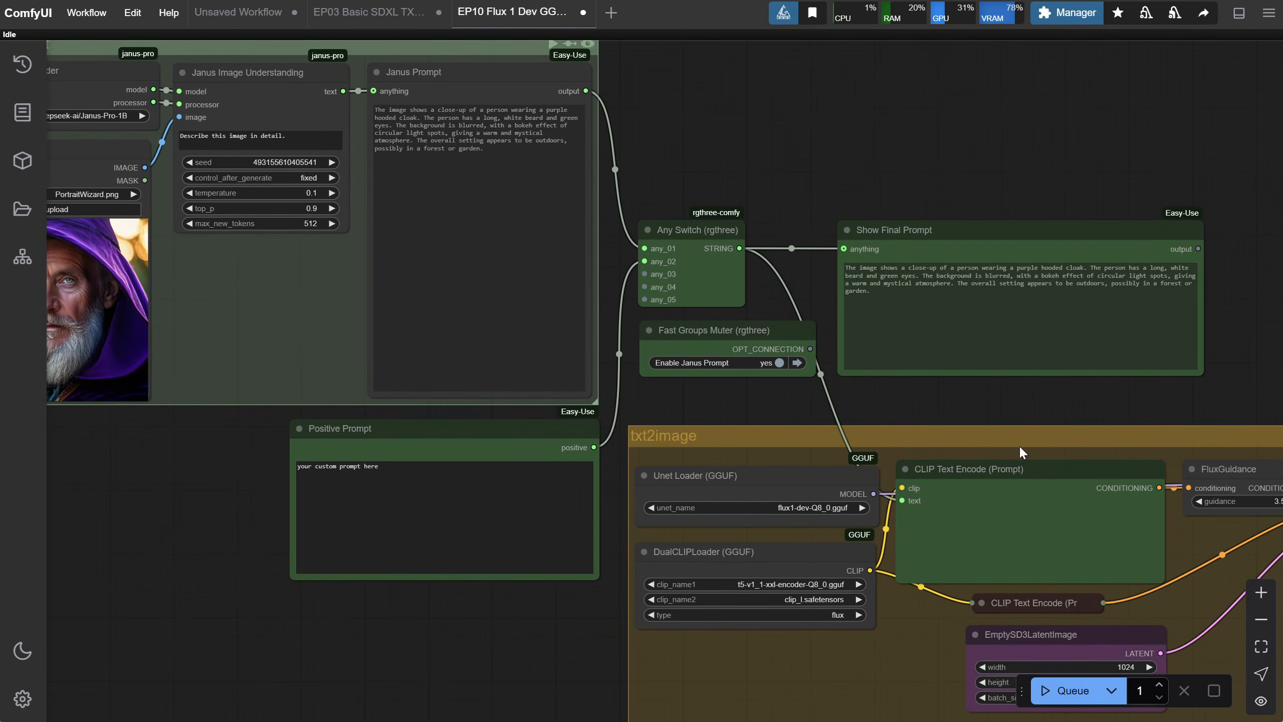
left_click_drag(1020, 449, 403, 408)
Run the workflow with the Janus prompt, and again with the Janus Prompt group disabled in the Fast Groups Muter.
left_click_drag(219, 75, 878, 149)
left_click(1066, 690)
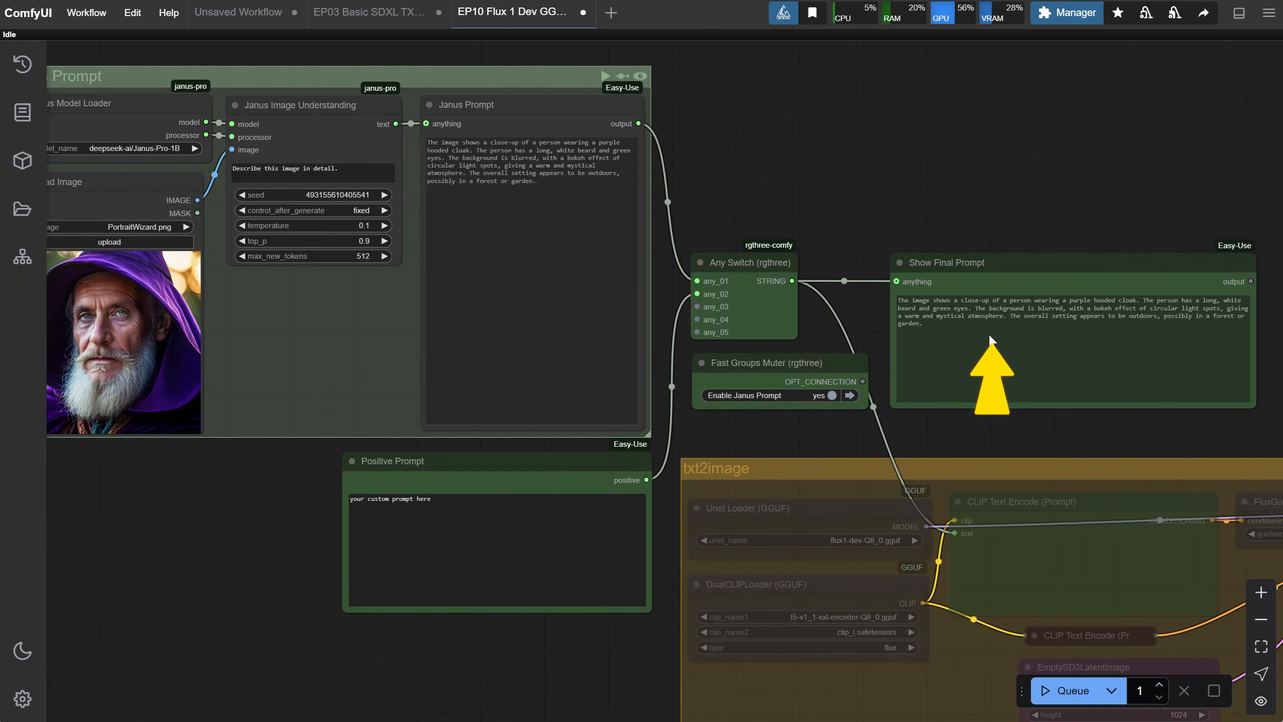
left_click_drag(1036, 217, 943, 158)
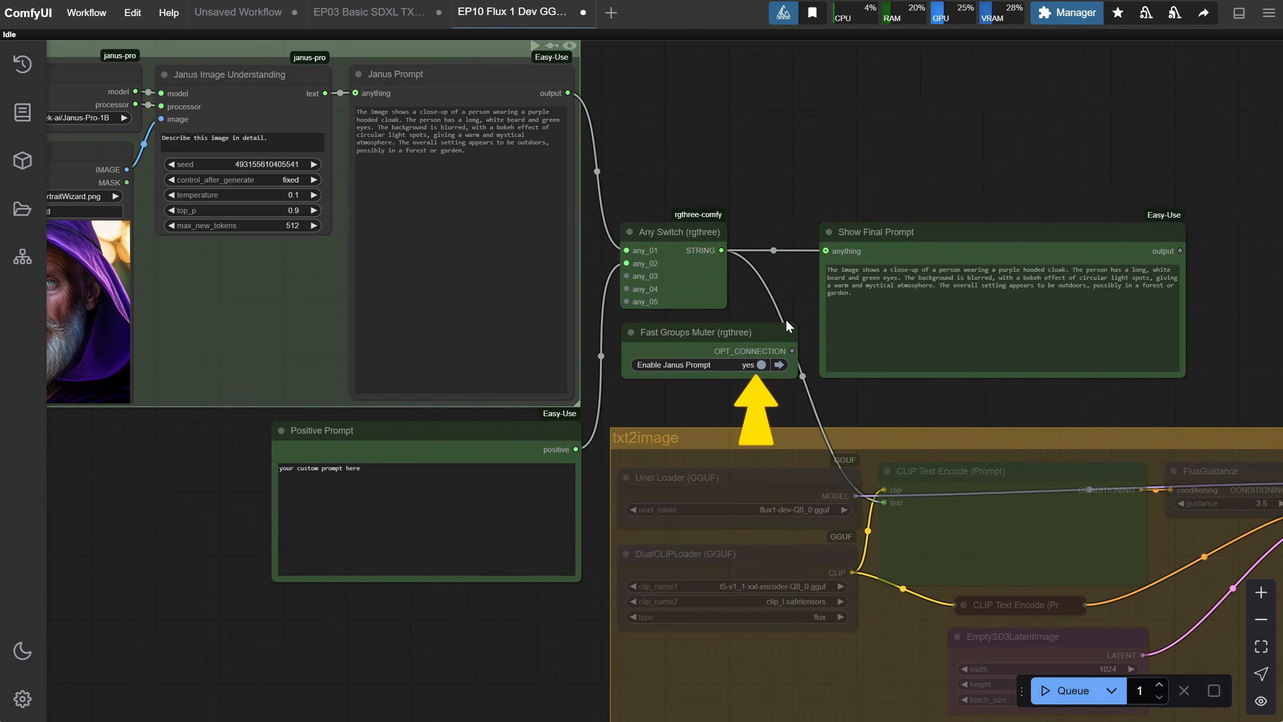
left_click(761, 365)
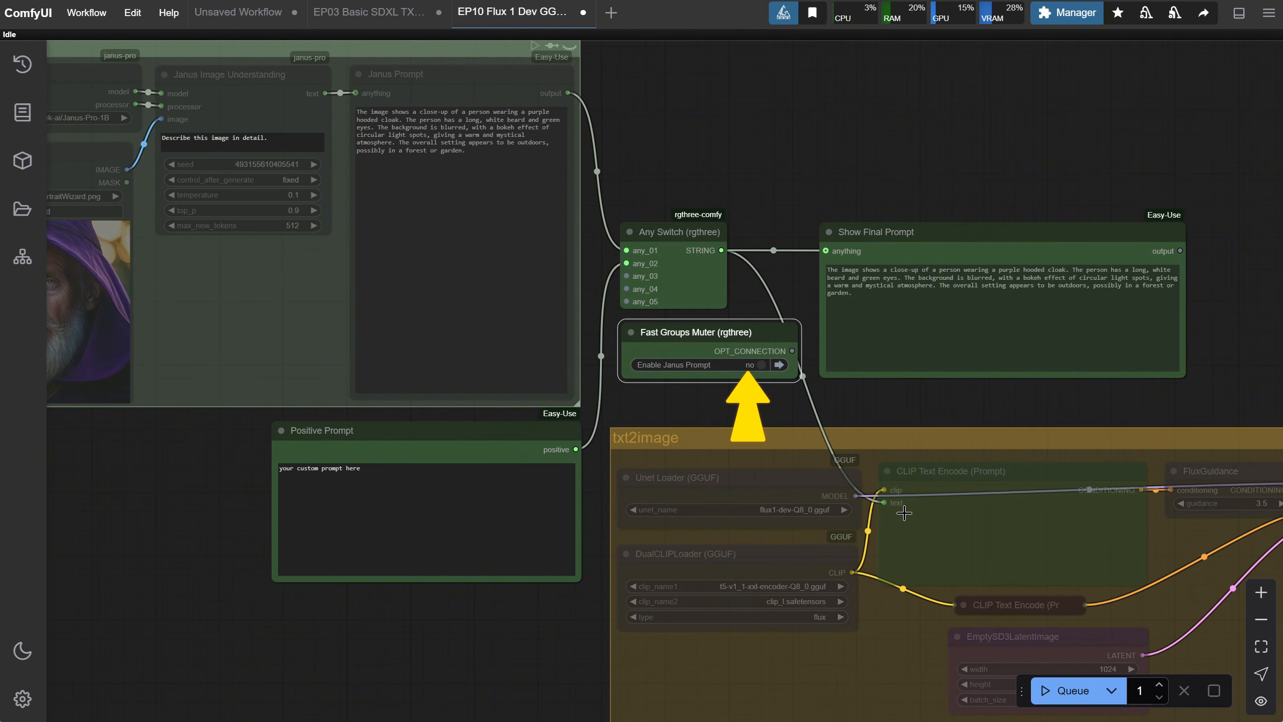
left_click(368, 469)
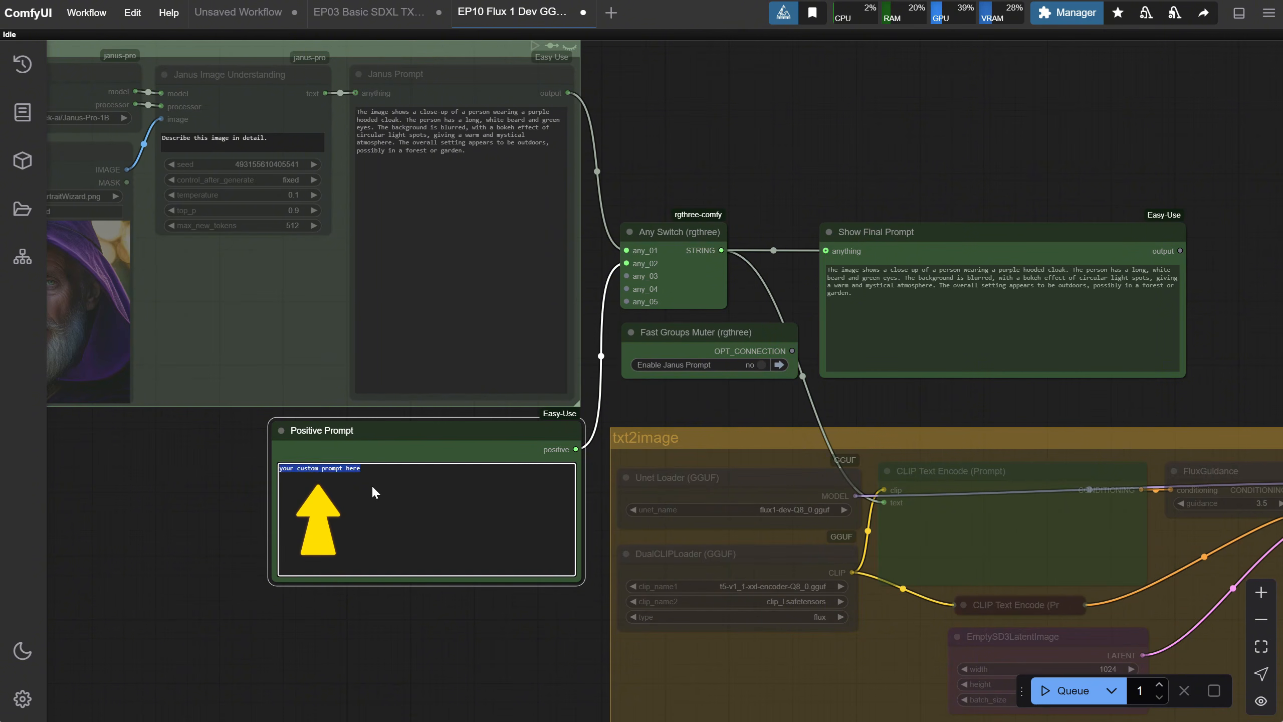
left_click(1063, 702)
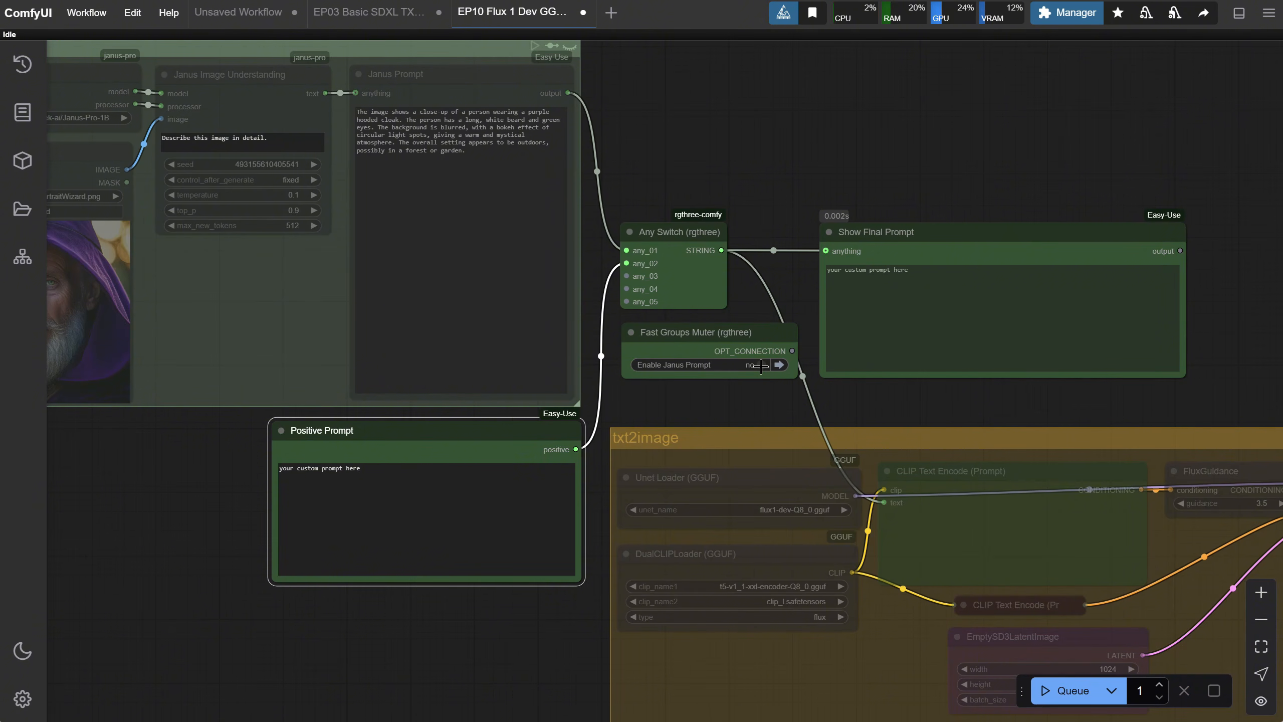
Copy the description from the Janus Prompt node and replace the Positive Prompt text with it.
left_click_drag(503, 150, 293, 91)
key("ctrl+c")
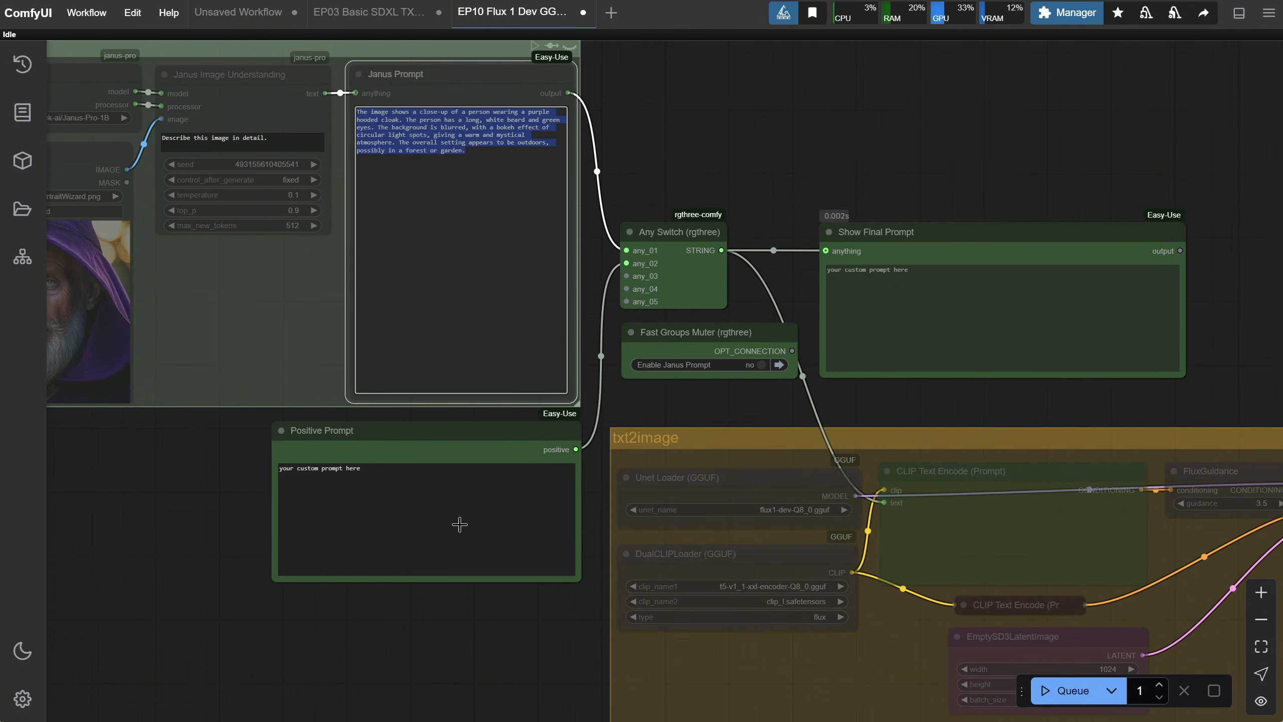
left_click(455, 489)
key("ctrl+a")
key("ctrl+v")
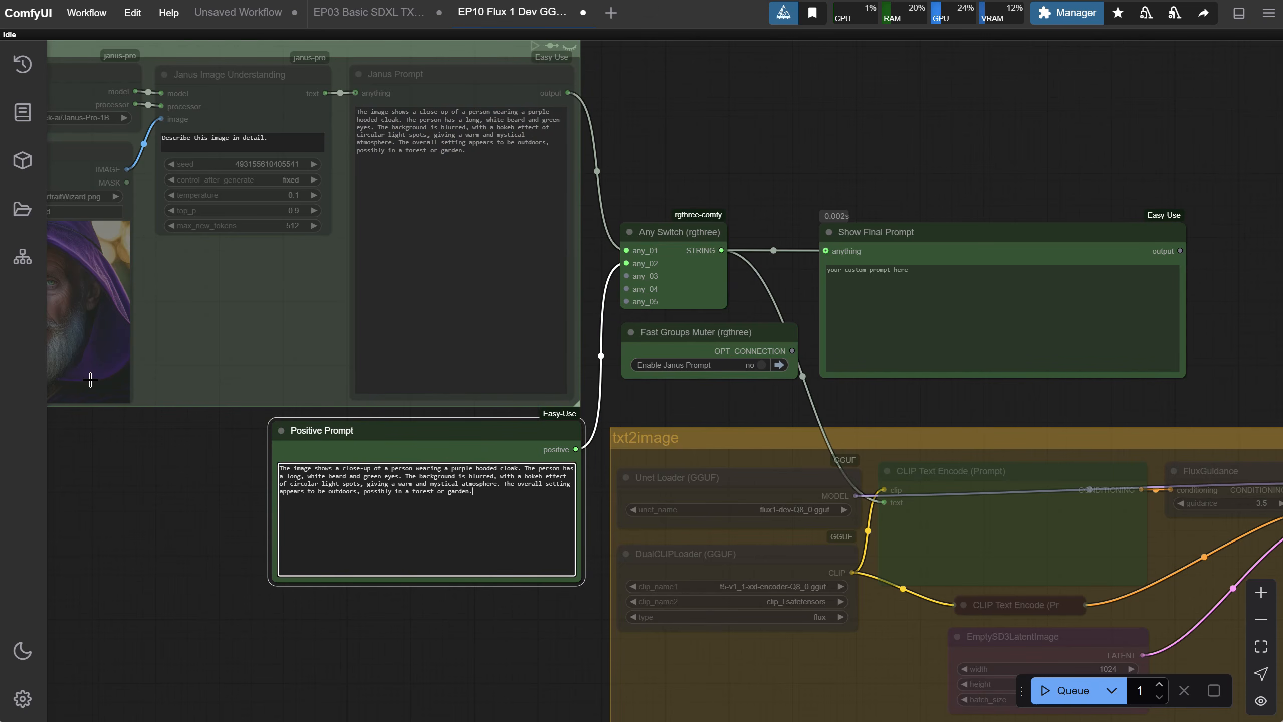
Edit the beginning of the Positive Prompt to "close-up portrait of a person" and run the workflow.
left_click_drag(279, 467, 343, 468)
key("BackSpace")
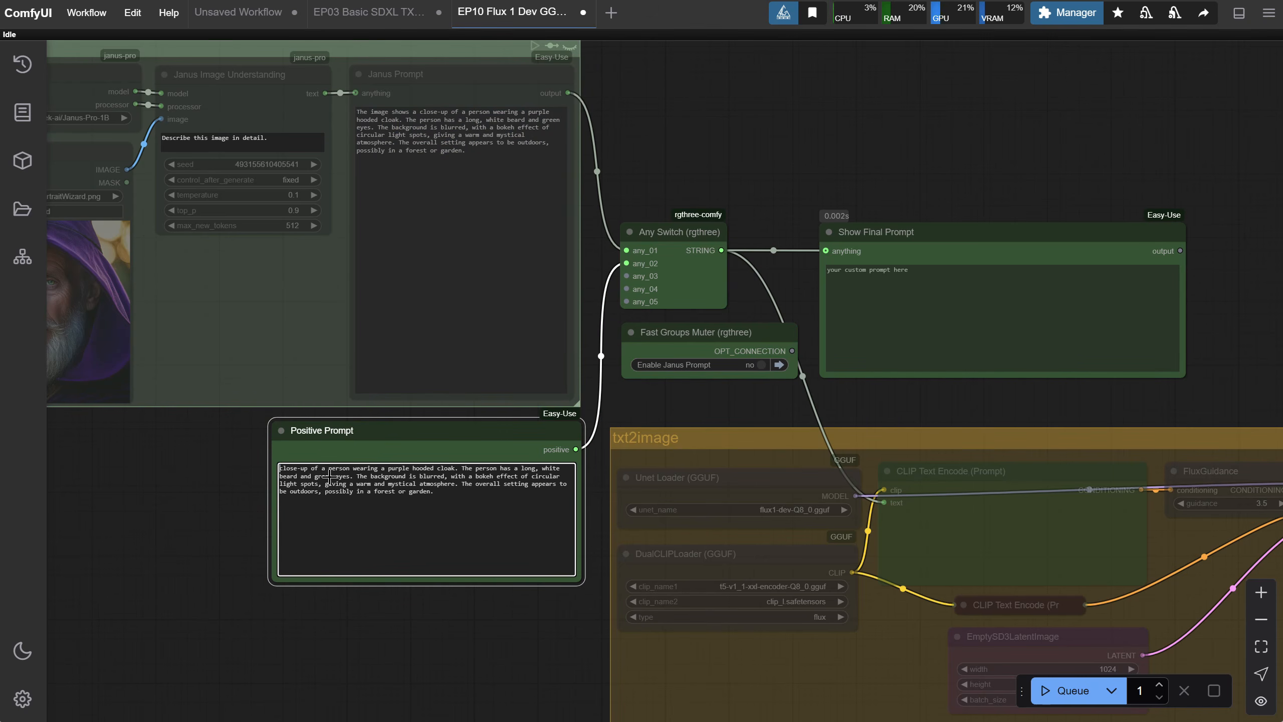
left_click(315, 468)
type("portrait")
left_click(1066, 690)
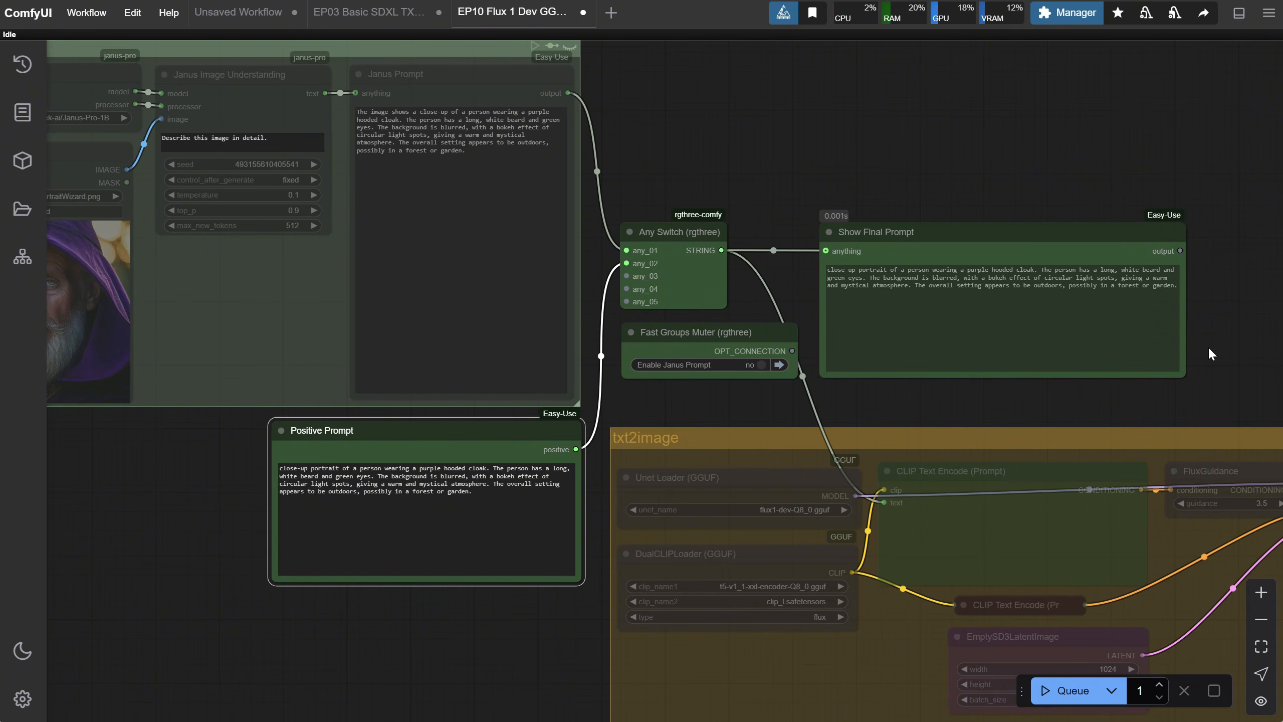
Enable the txt2image group and run the workflow with the edited positive prompt.
left_click_drag(1210, 354, 707, 306)
scroll(780, 323, "down", 2)
left_click(1182, 380)
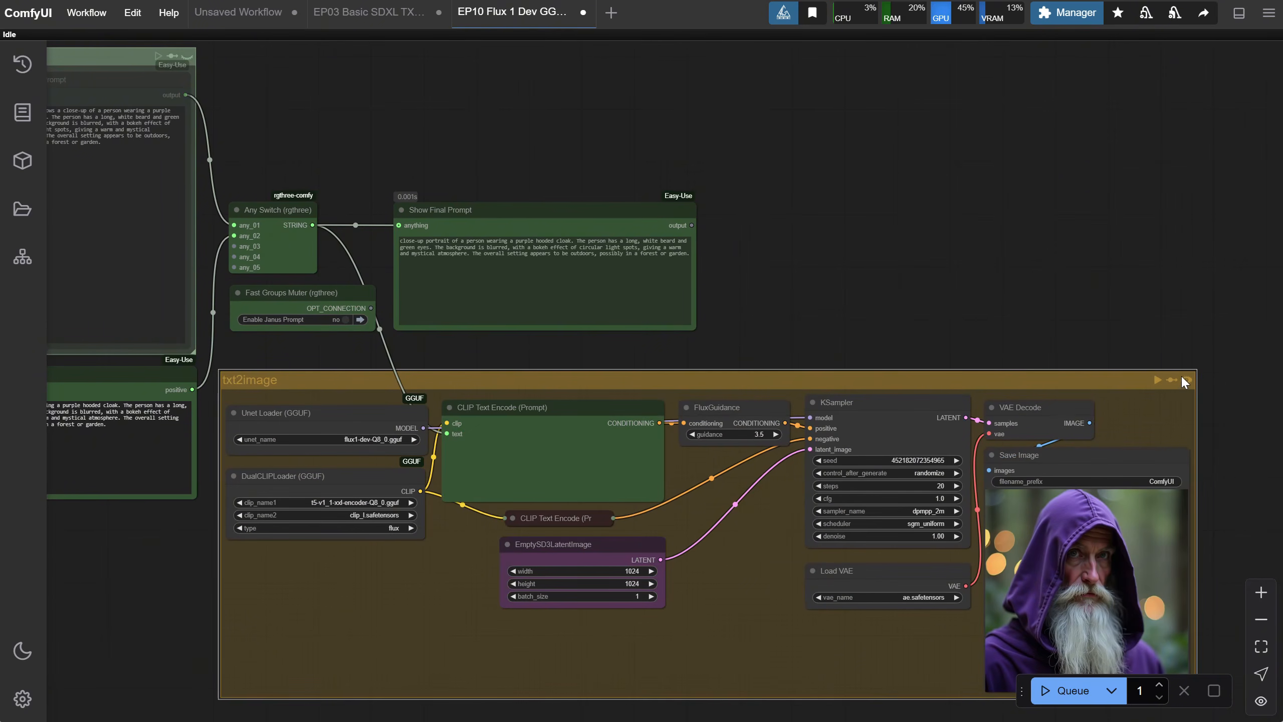
left_click(1066, 690)
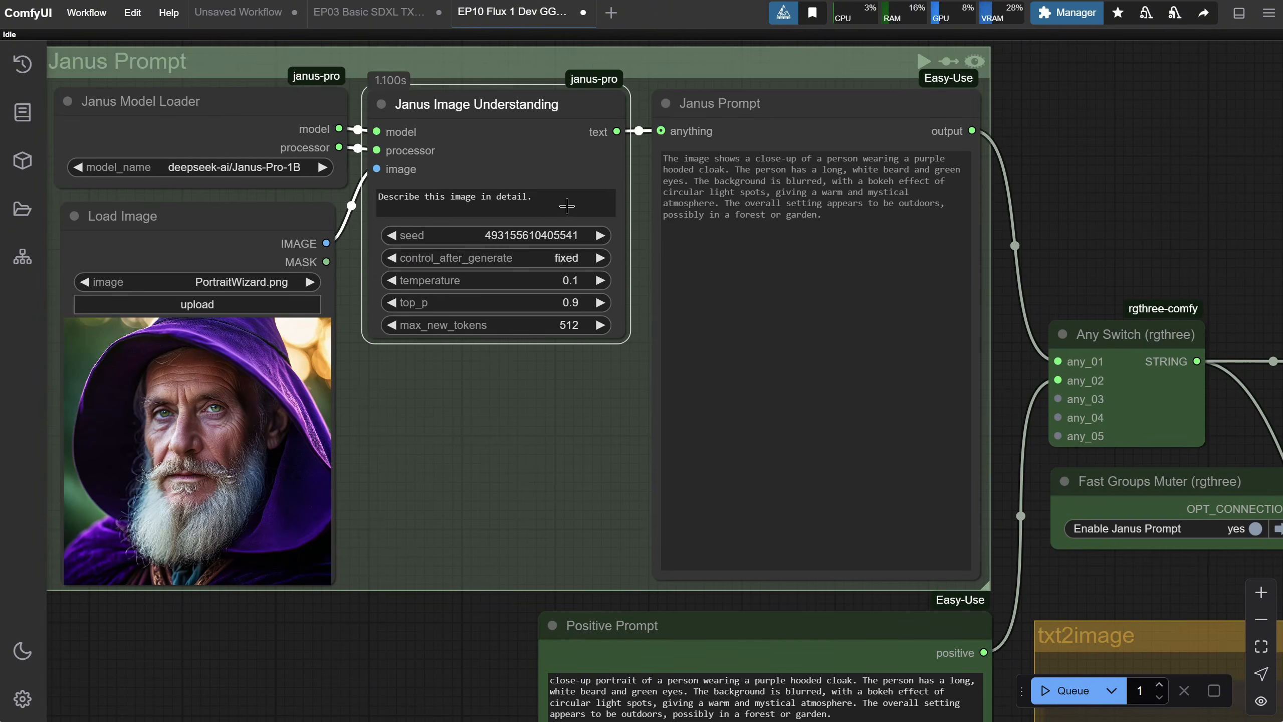
Compare the Janus Image Understanding instruction with the description and rerun the workflow with the fixed seed.
left_click_drag(538, 198, 465, 171)
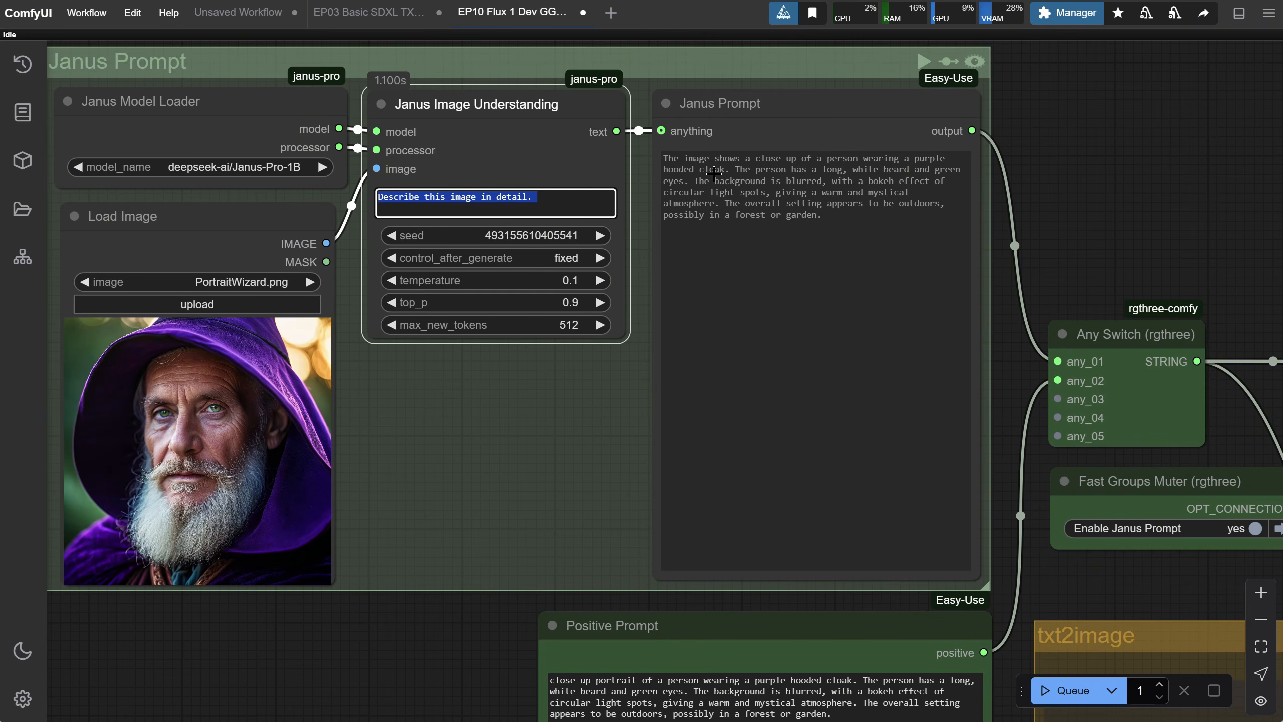
left_click_drag(831, 172, 867, 163)
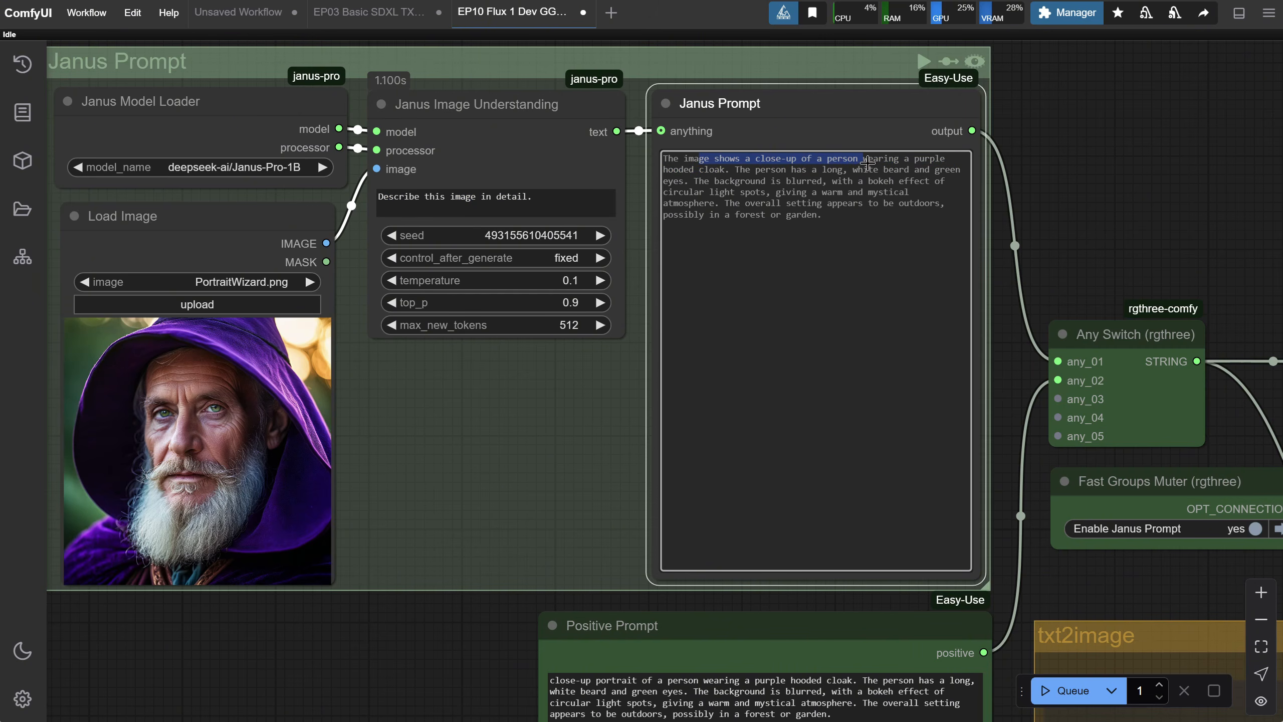
left_click(1076, 697)
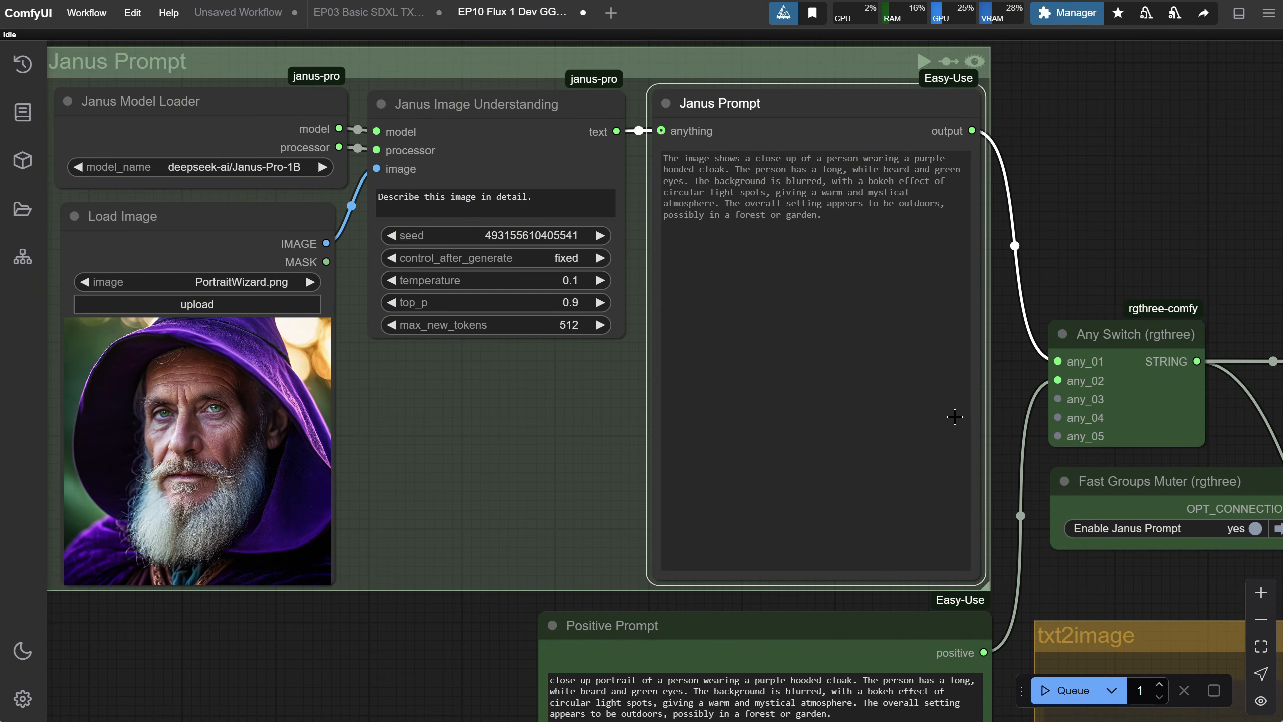
Set control_after_generate of the Janus Image Understanding node to randomize, run the workflow twice and check the descriptions.
left_click(599, 257)
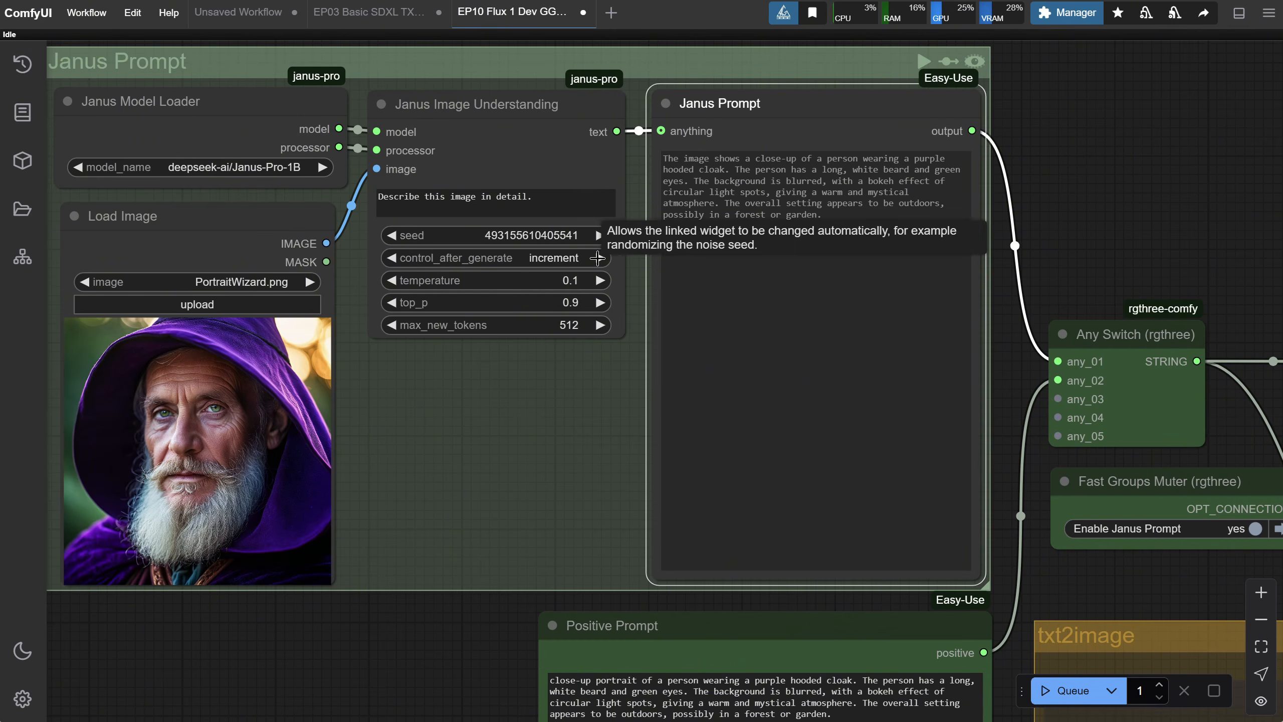
left_click(599, 258)
left_click(599, 257)
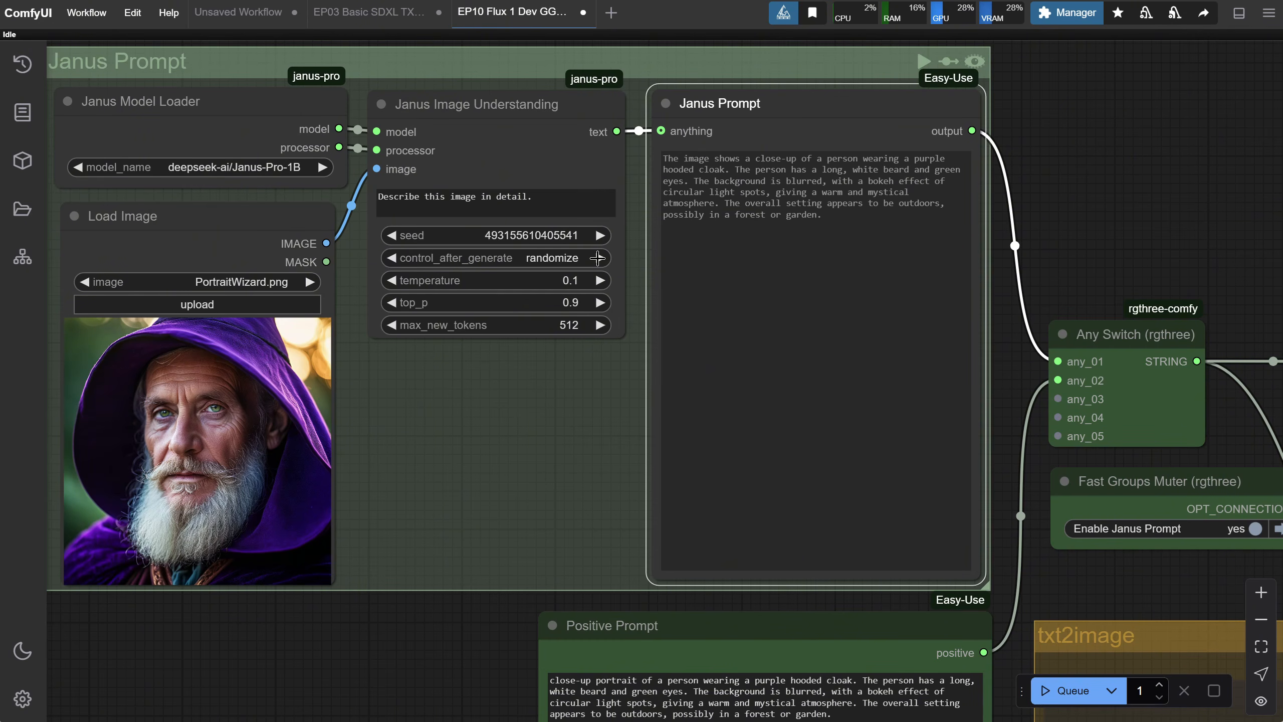
left_click(1073, 691)
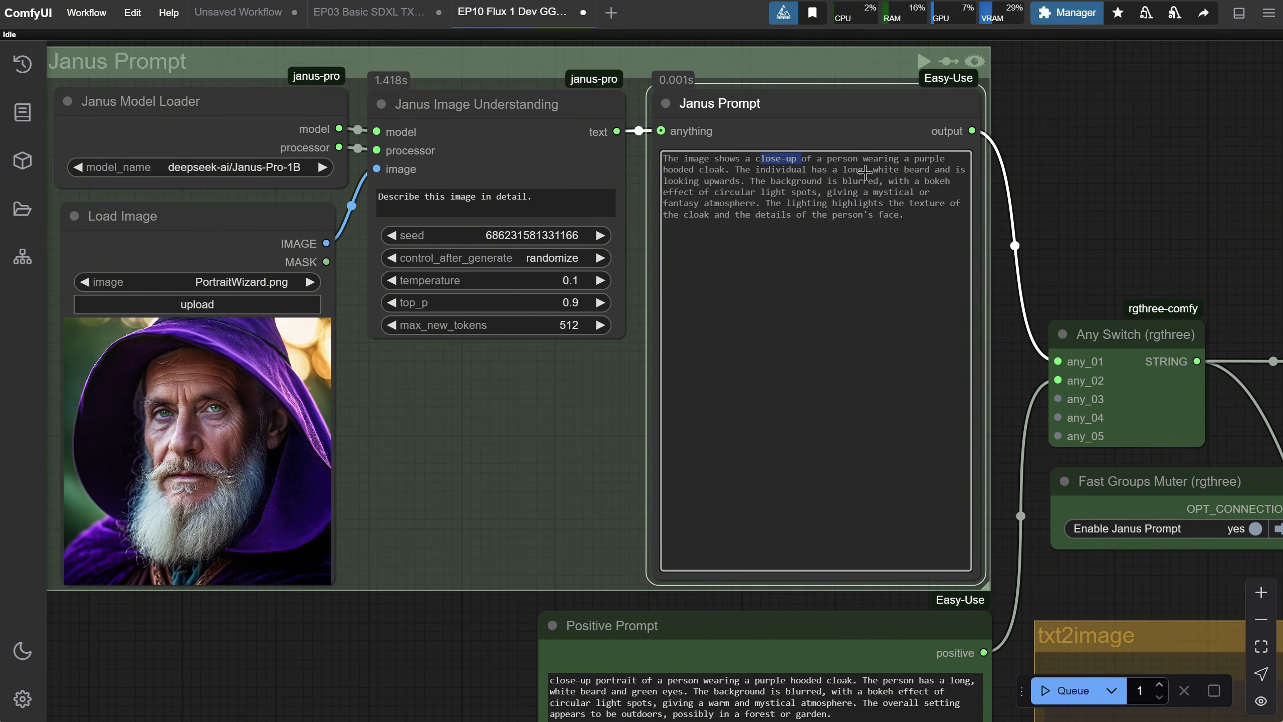
left_click(1068, 692)
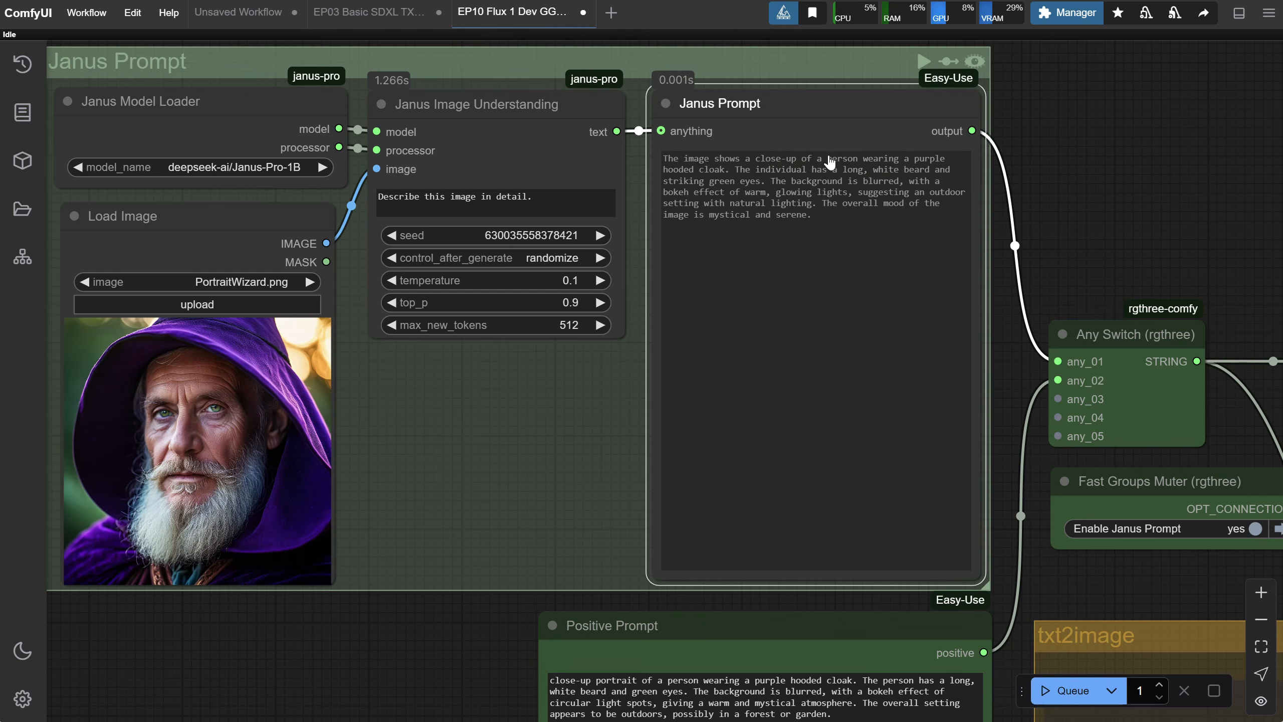
left_click_drag(825, 158, 936, 159)
left_click(909, 263)
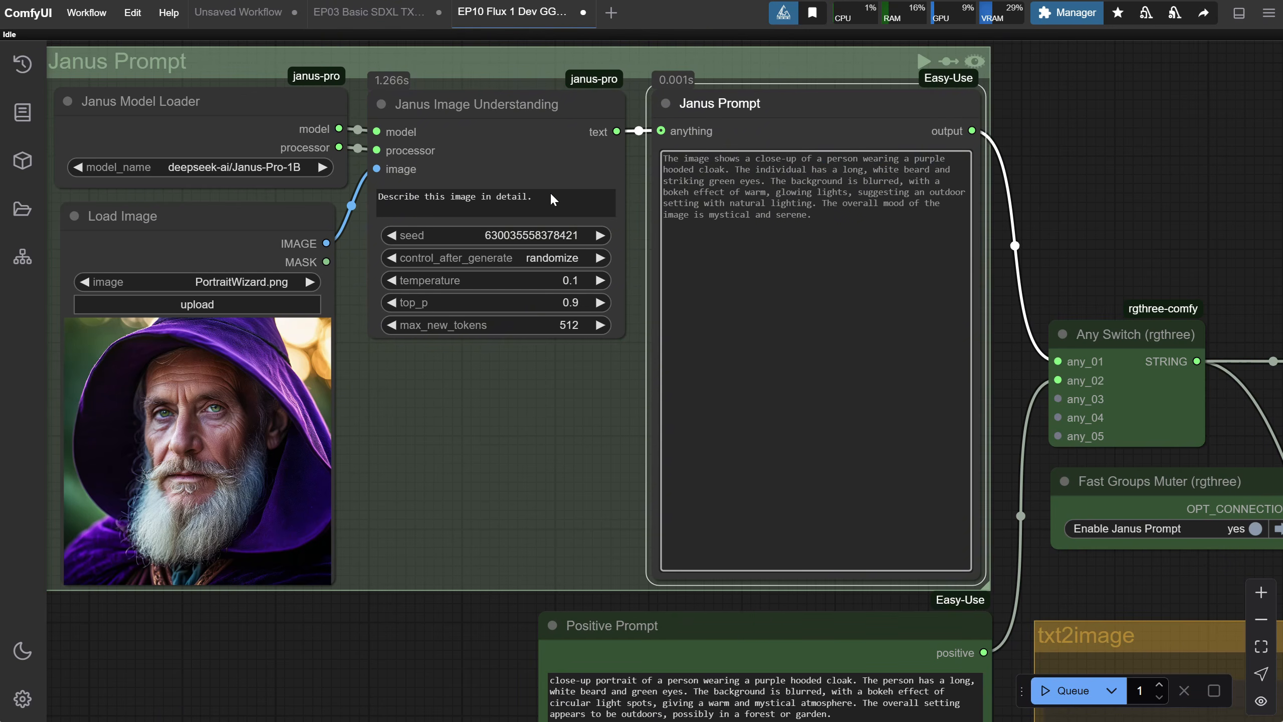
Append "Include in description portrait photo of a wizard" to the Janus Image Understanding instruction, run the workflow and review the description.
left_click(566, 198)
type("In")
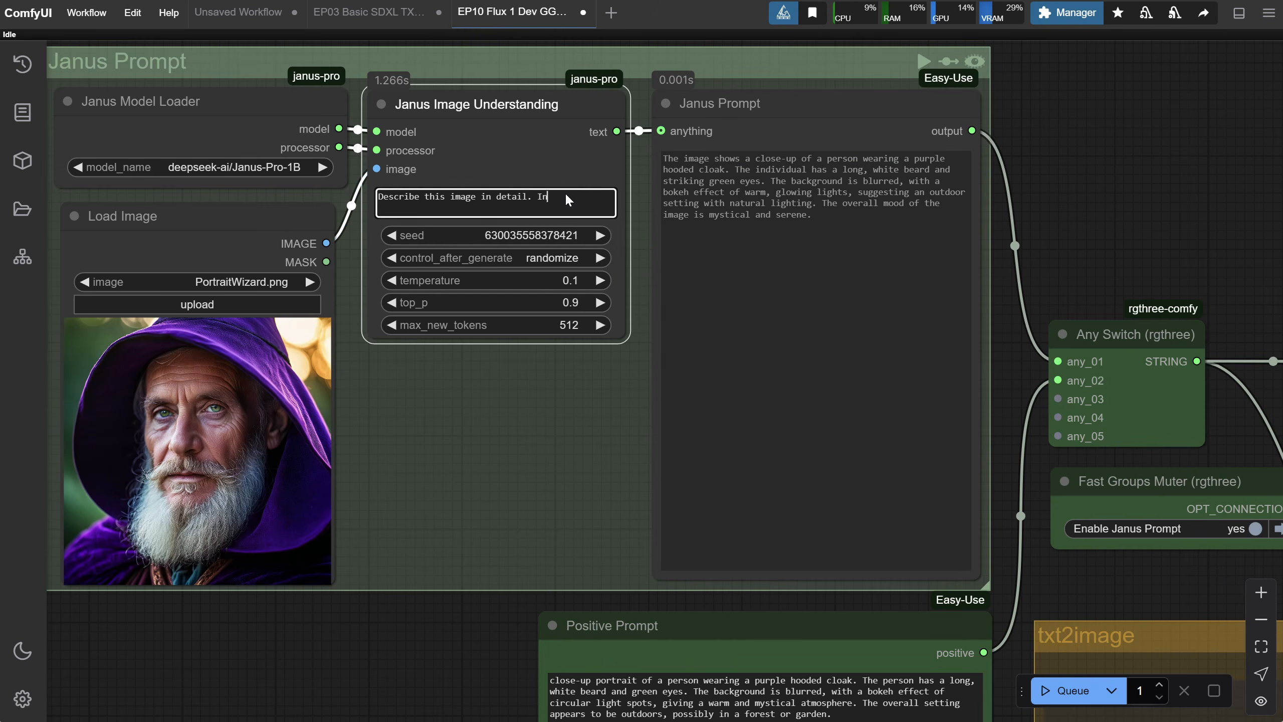
type("clude in description po")
type("rtrait p")
type("hoto ofa")
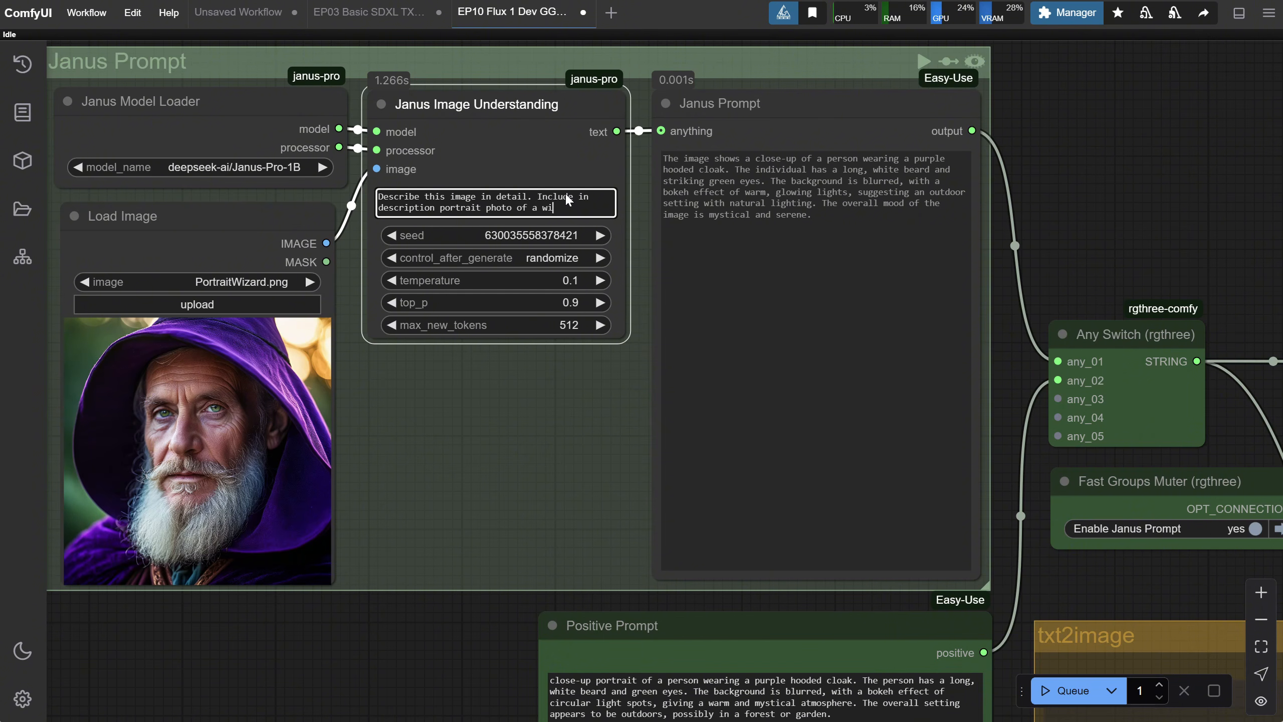
left_click(1050, 691)
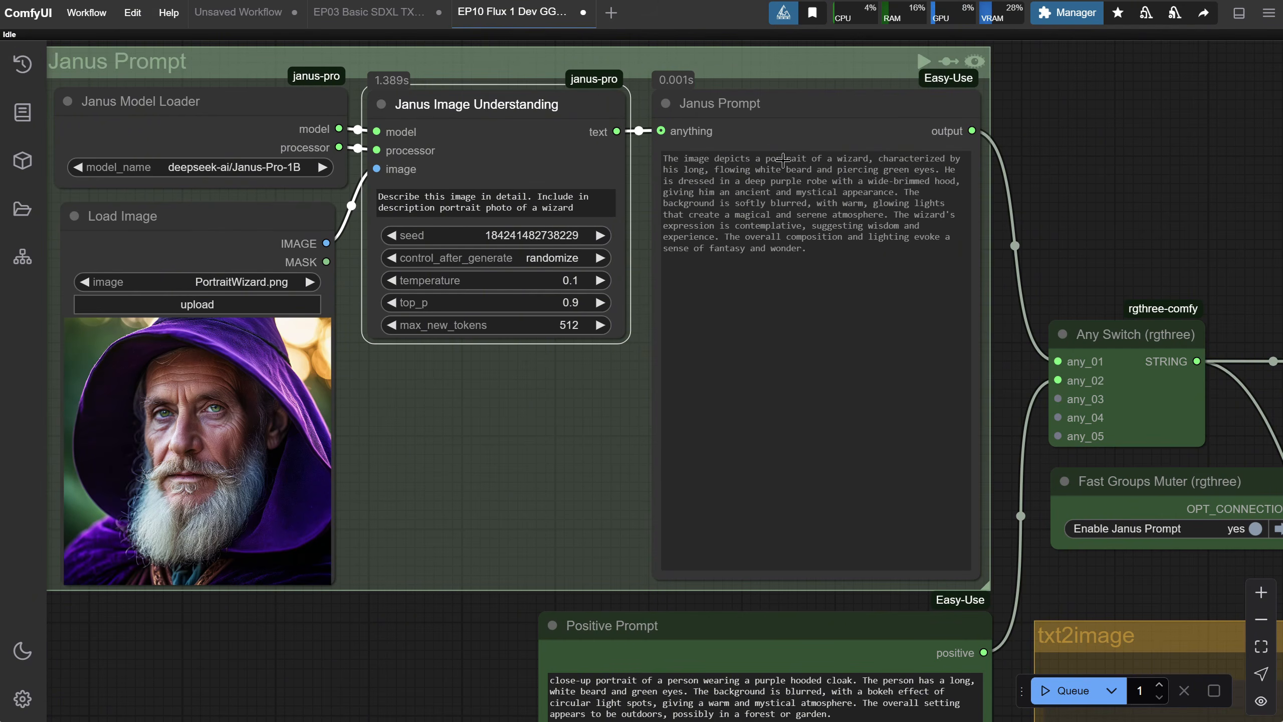
left_click_drag(756, 161, 945, 215)
left_click(907, 257)
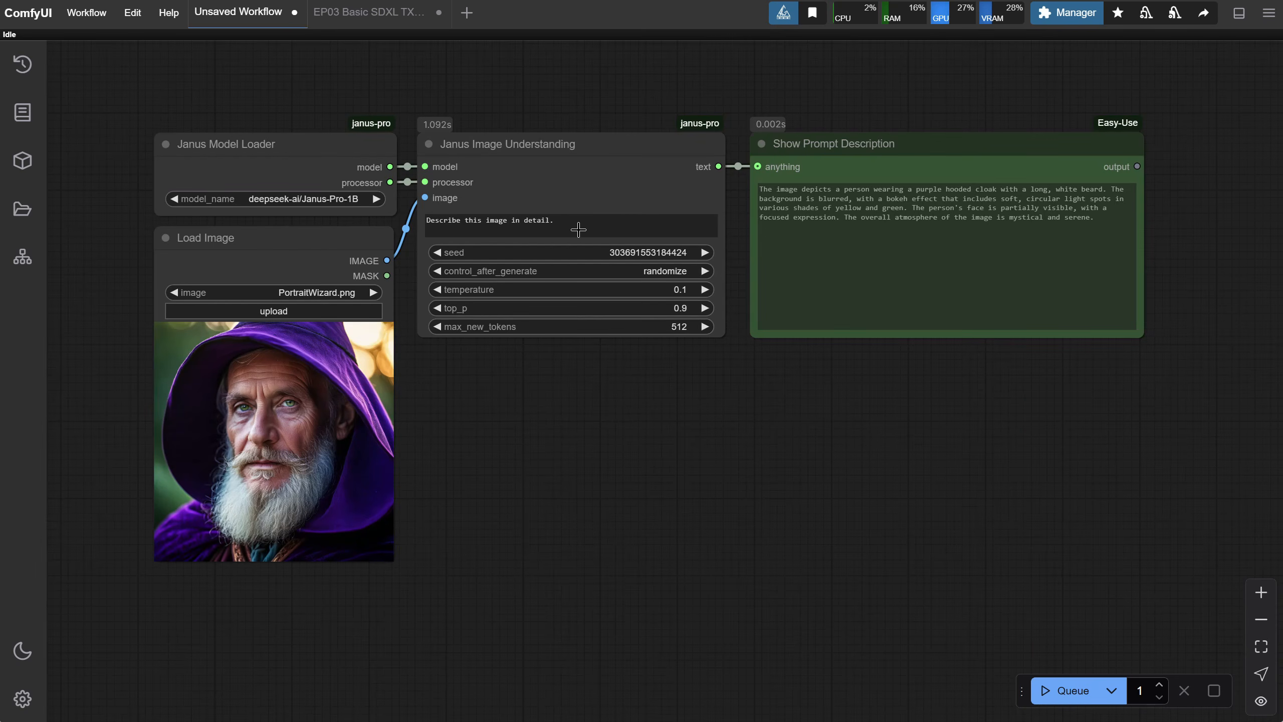
Change the Janus Image Understanding instruction to "Describe this photo of a wizard in detail.", run the workflow twice and review the descriptions.
left_click(1074, 690)
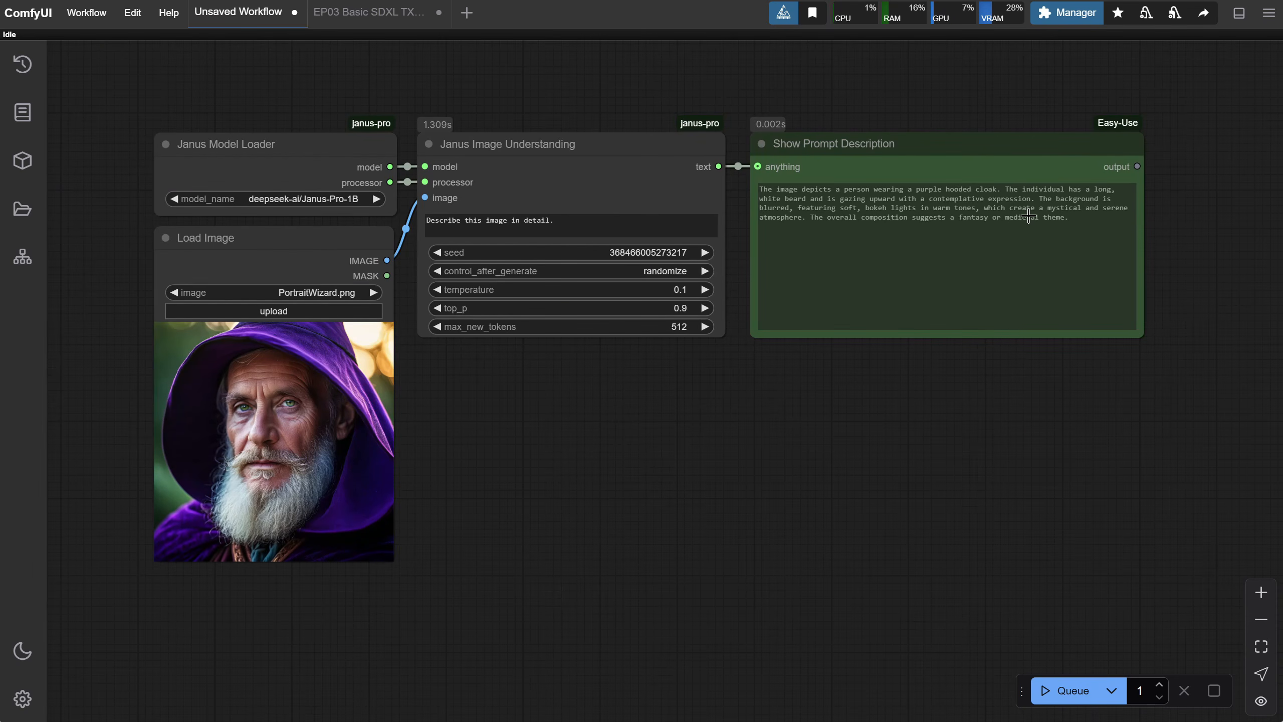
double_click(494, 223)
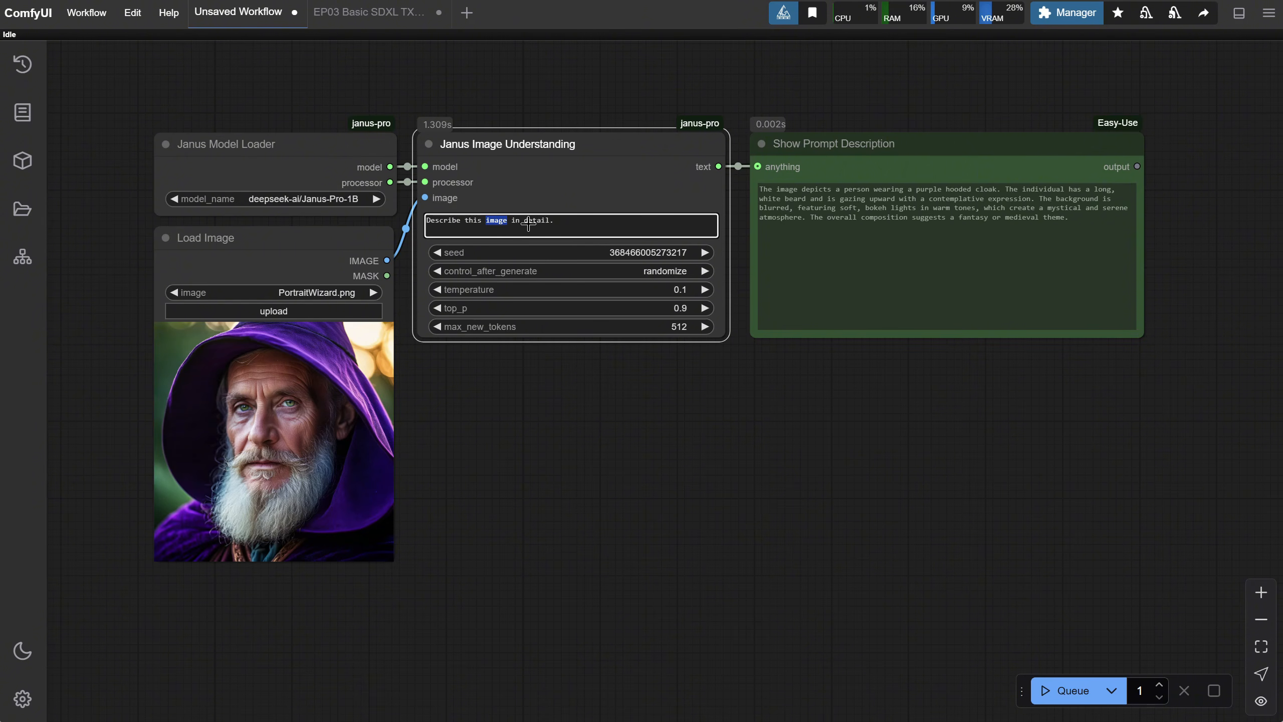
type("photo of a")
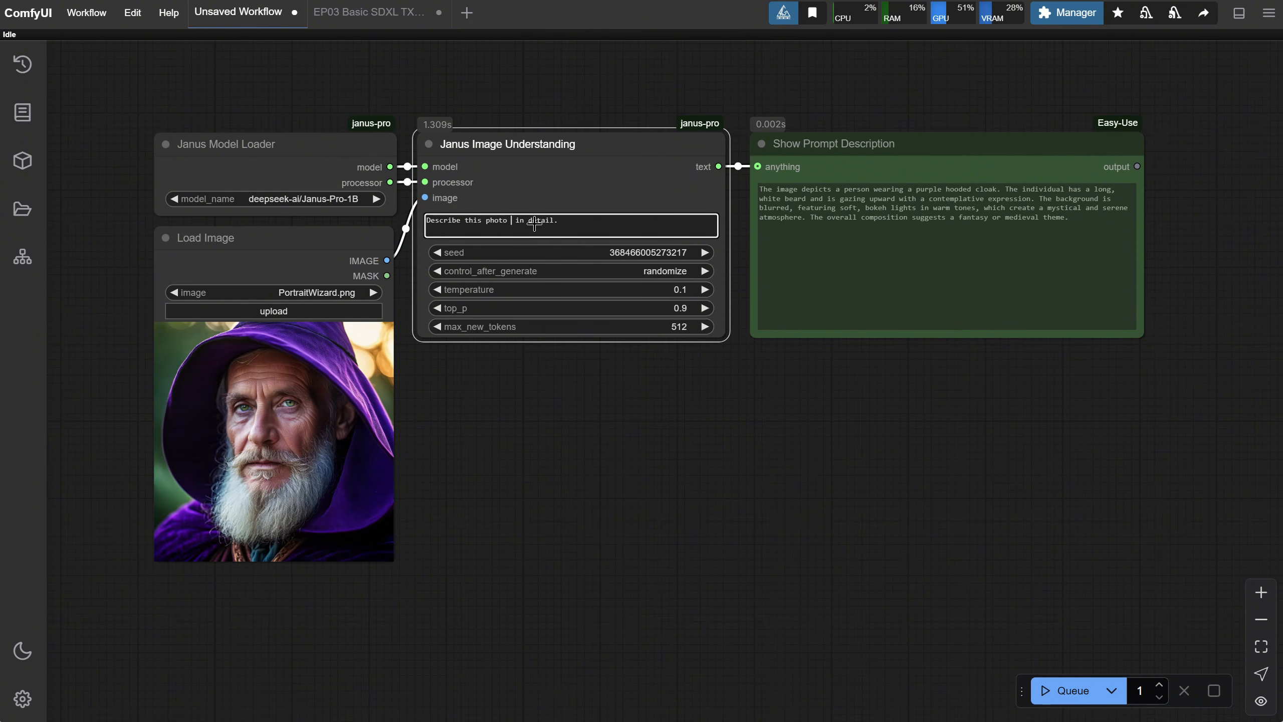
type(" wizard")
left_click(1070, 696)
left_click_drag(833, 189, 1009, 197)
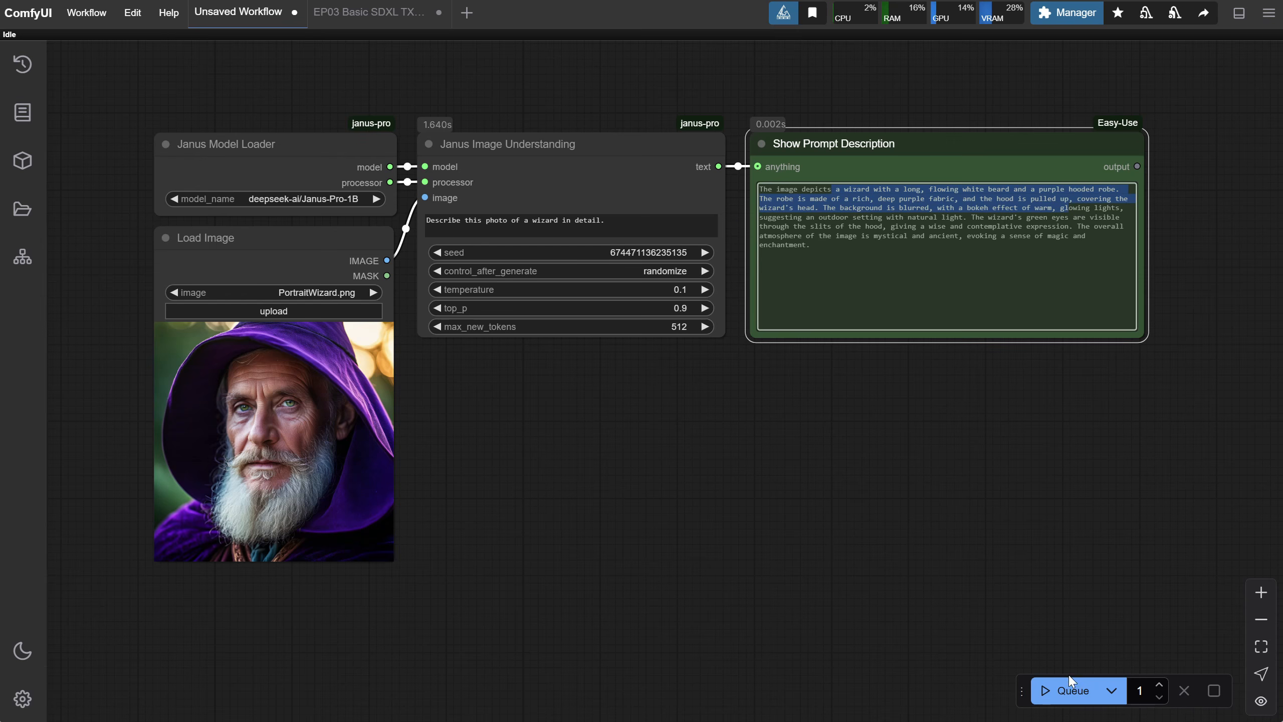
left_click(1069, 693)
left_click_drag(760, 189, 1057, 227)
left_click(1056, 247)
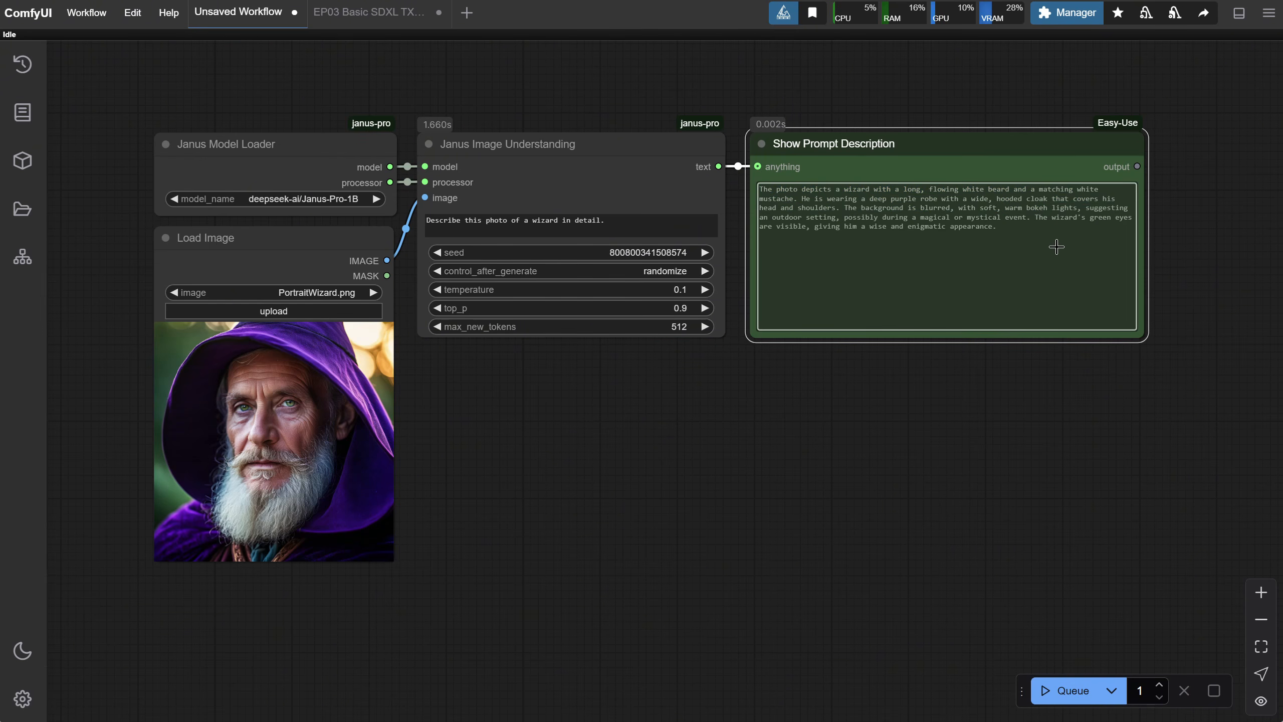
Change "photo" to "portrait photo" in the instruction, append "Include photograpy related terms" and run the workflow.
left_click(509, 234)
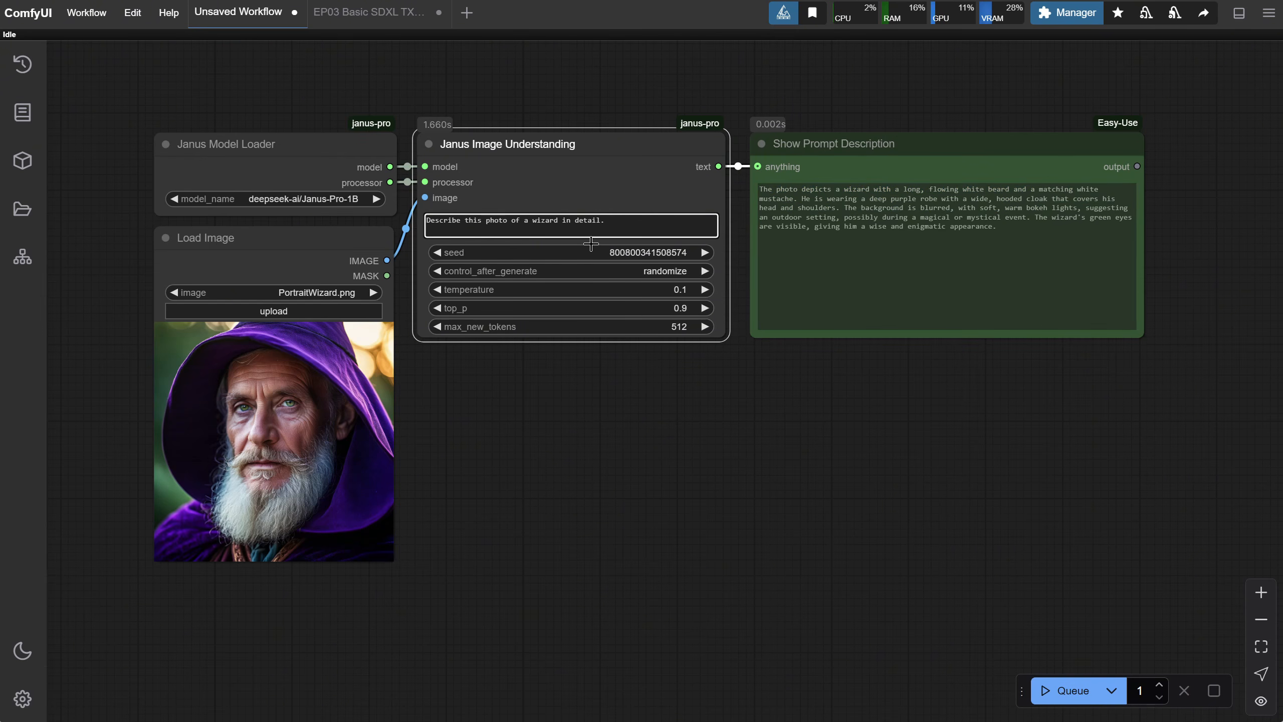
type("por")
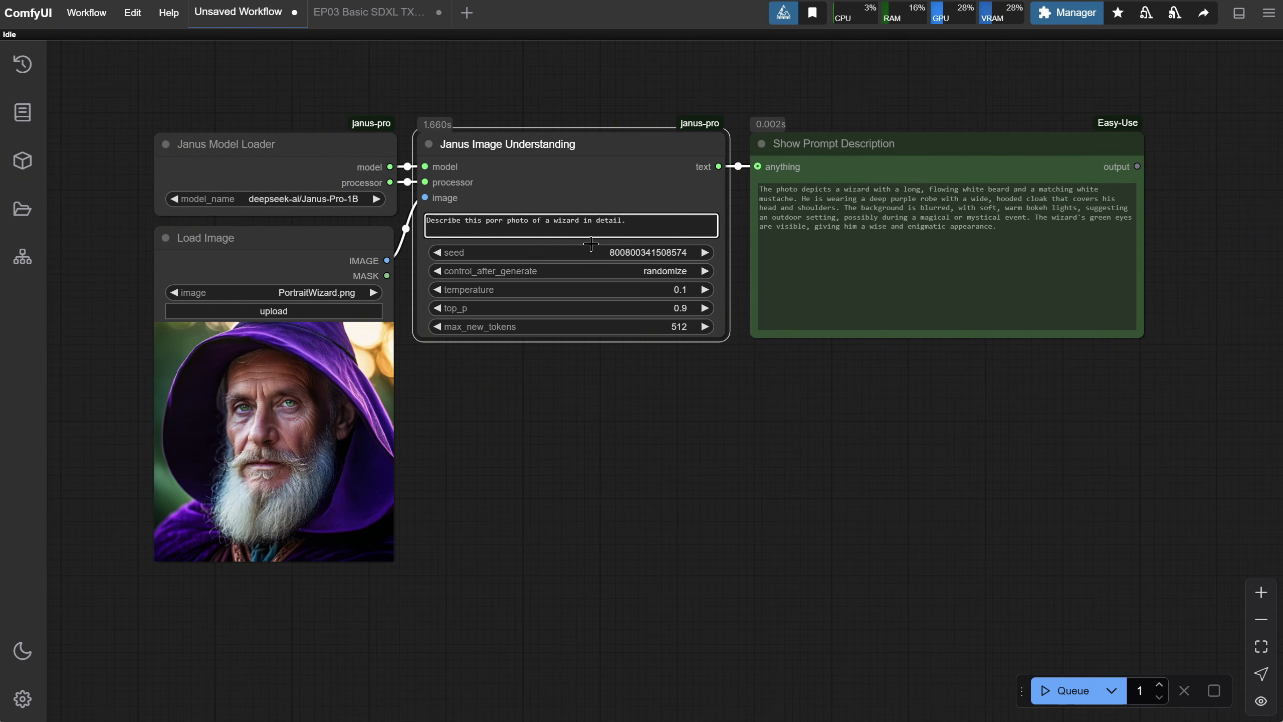
type("trait")
left_click(661, 227)
type("Include photograpy related terms")
left_click(1061, 691)
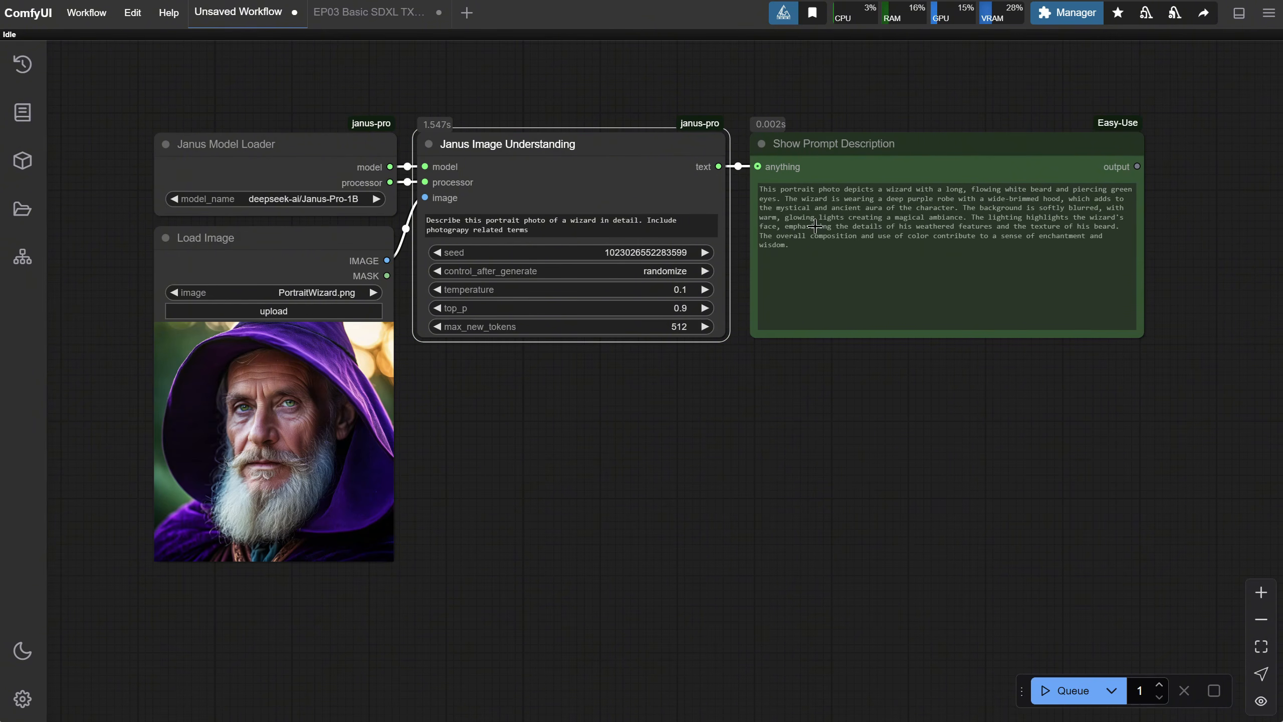
Append ", camera and lens, the light" to the Janus Image Understanding instruction and run the workflow.
left_click(619, 228)
type(", camera and lens, the light")
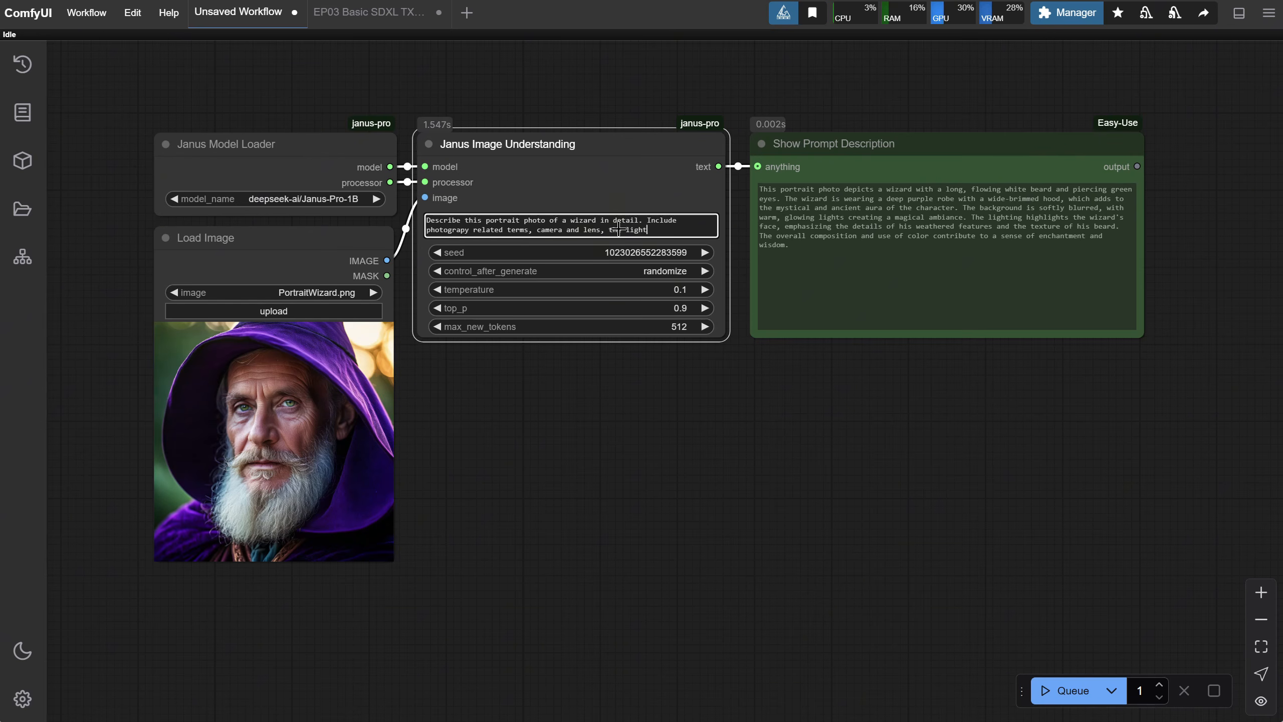
left_click(1066, 690)
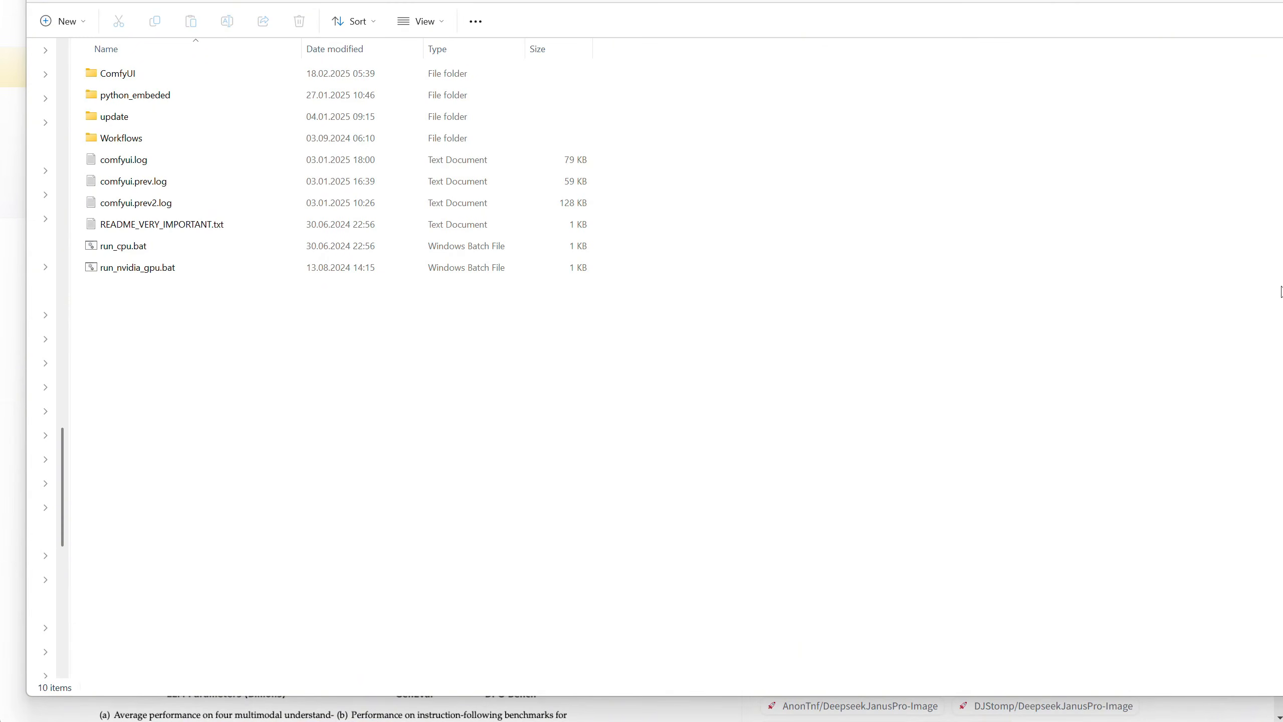
Open the ComfyUI\models\Janus-Pro folder in File Explorer and start a command prompt from it.
double_click(122, 73)
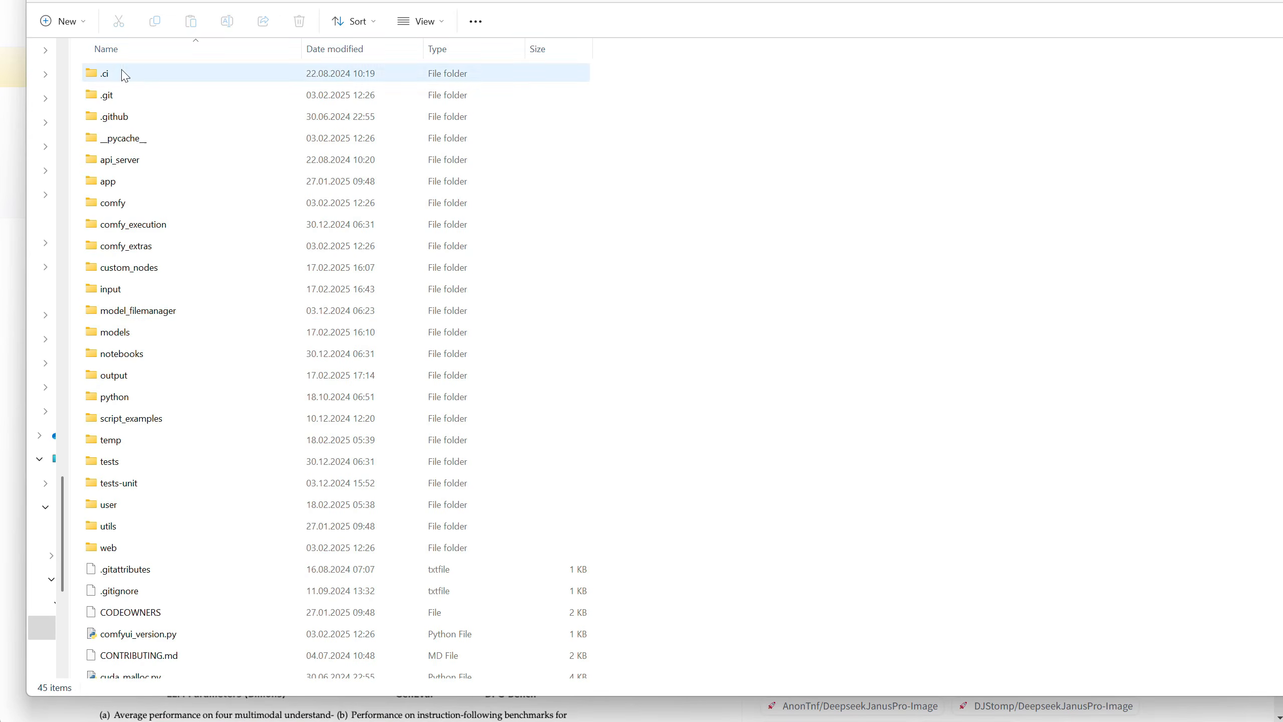
double_click(175, 329)
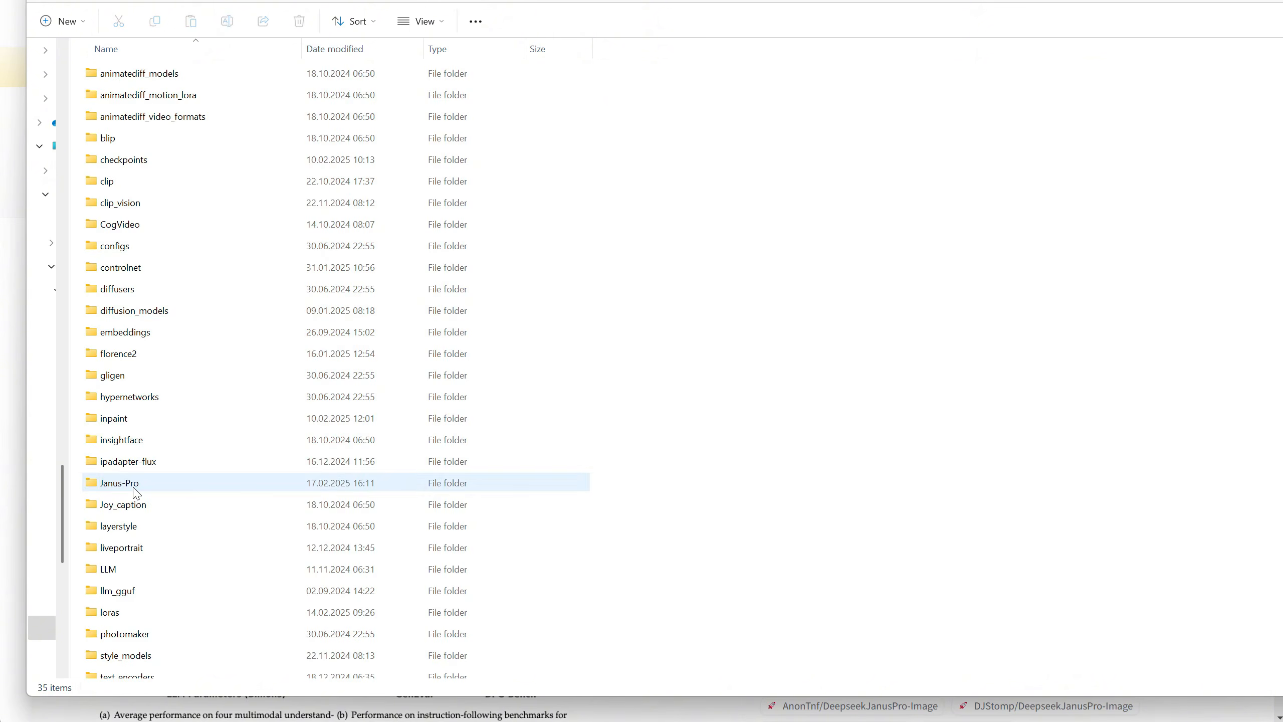
double_click(135, 488)
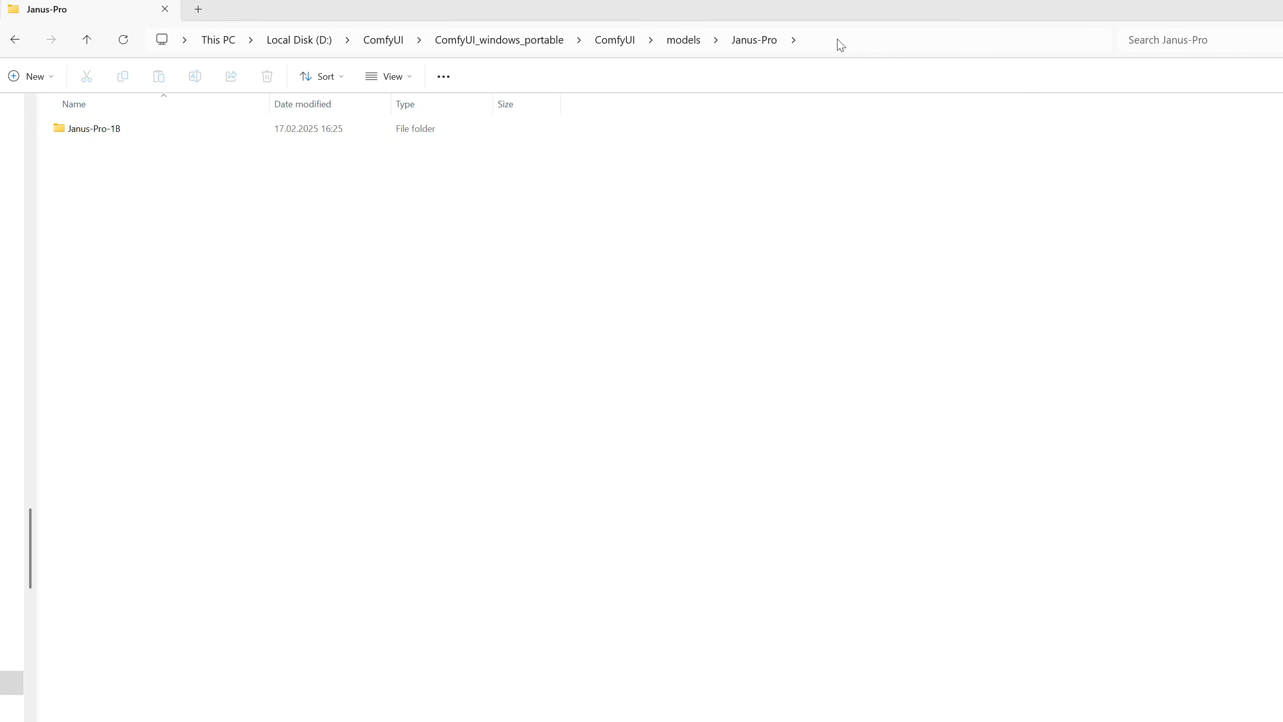
left_click(836, 39)
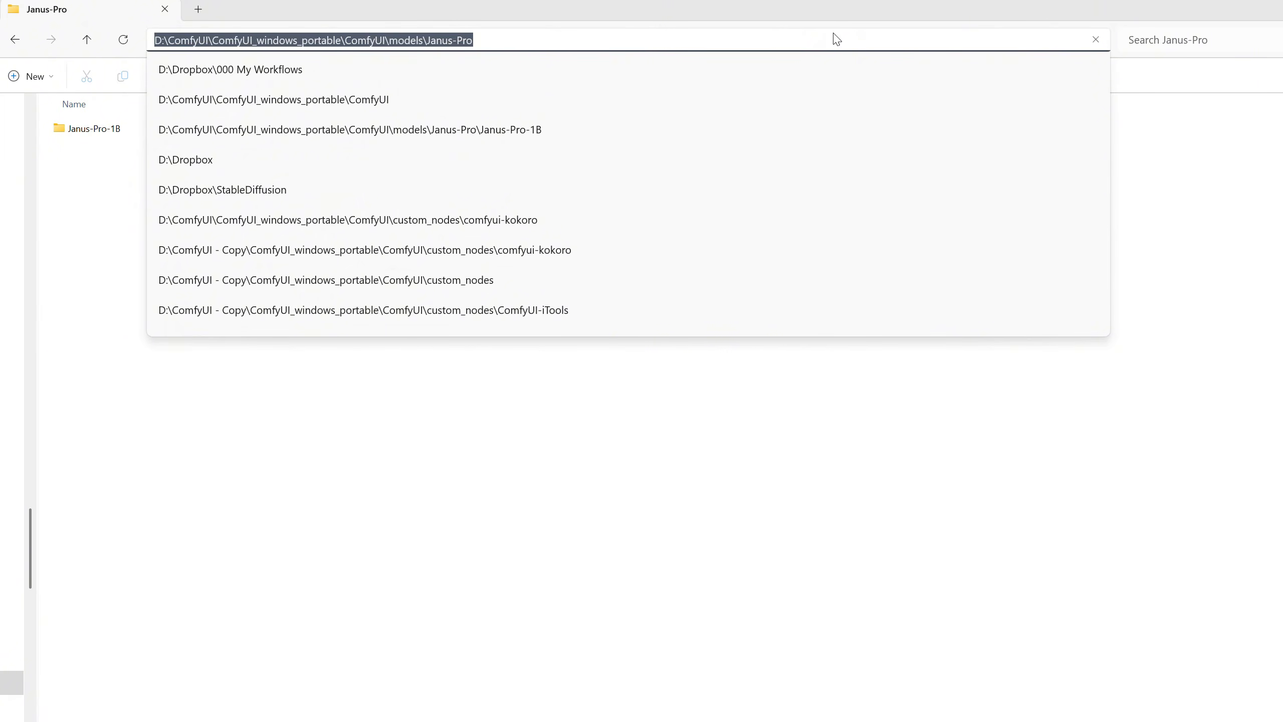
type("cmd")
key("Return")
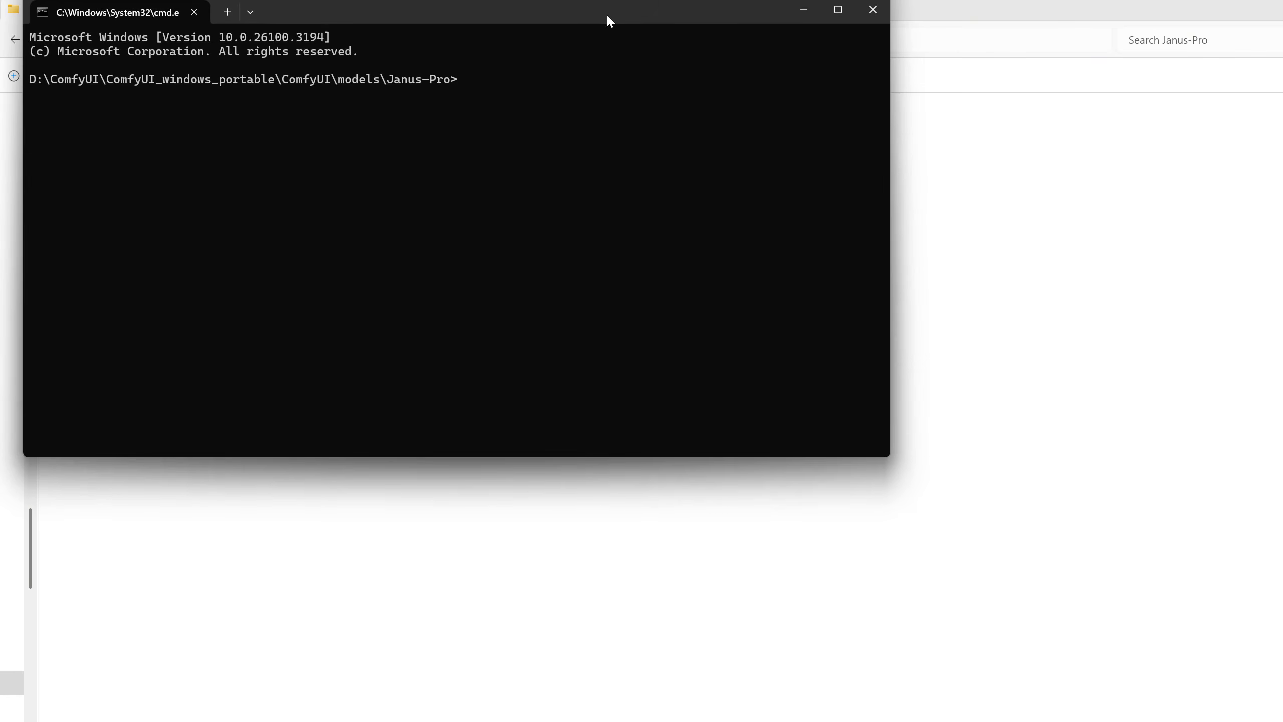
left_click_drag(608, 16, 719, 161)
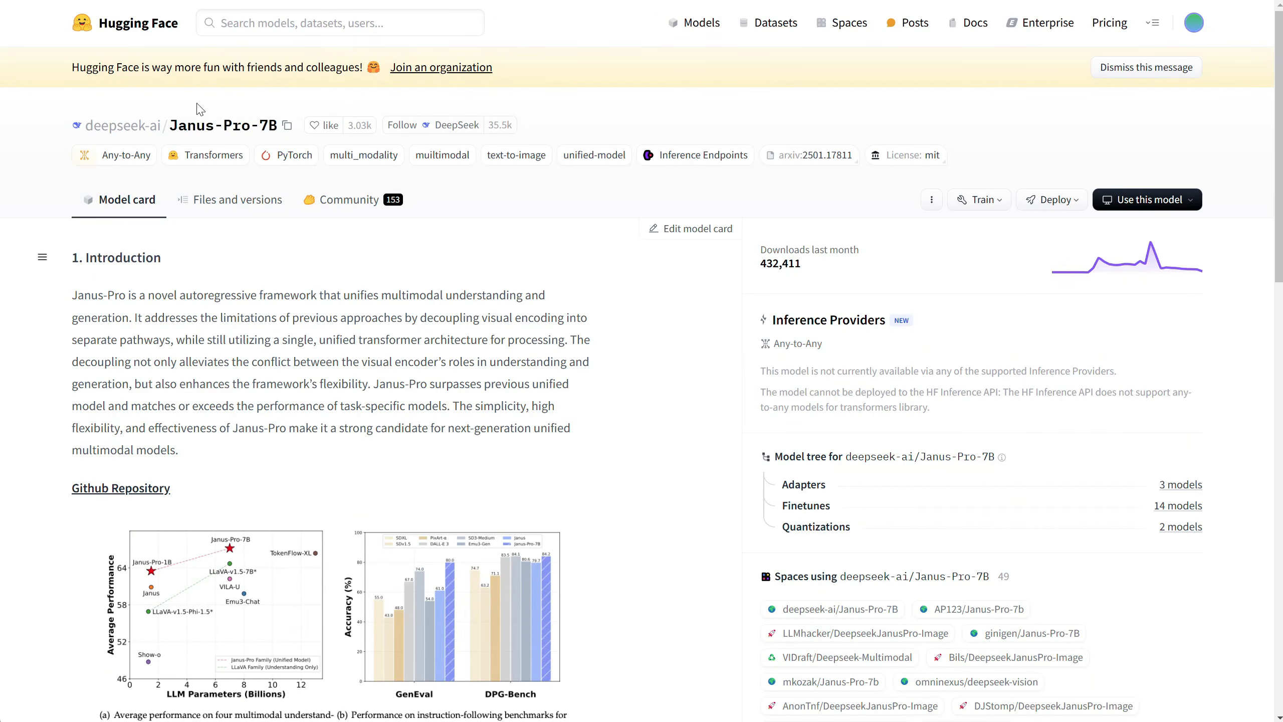
Copy the HTTPS git clone command of the deepseek-ai/Janus-Pro-7B repository on Hugging Face.
left_click(237, 201)
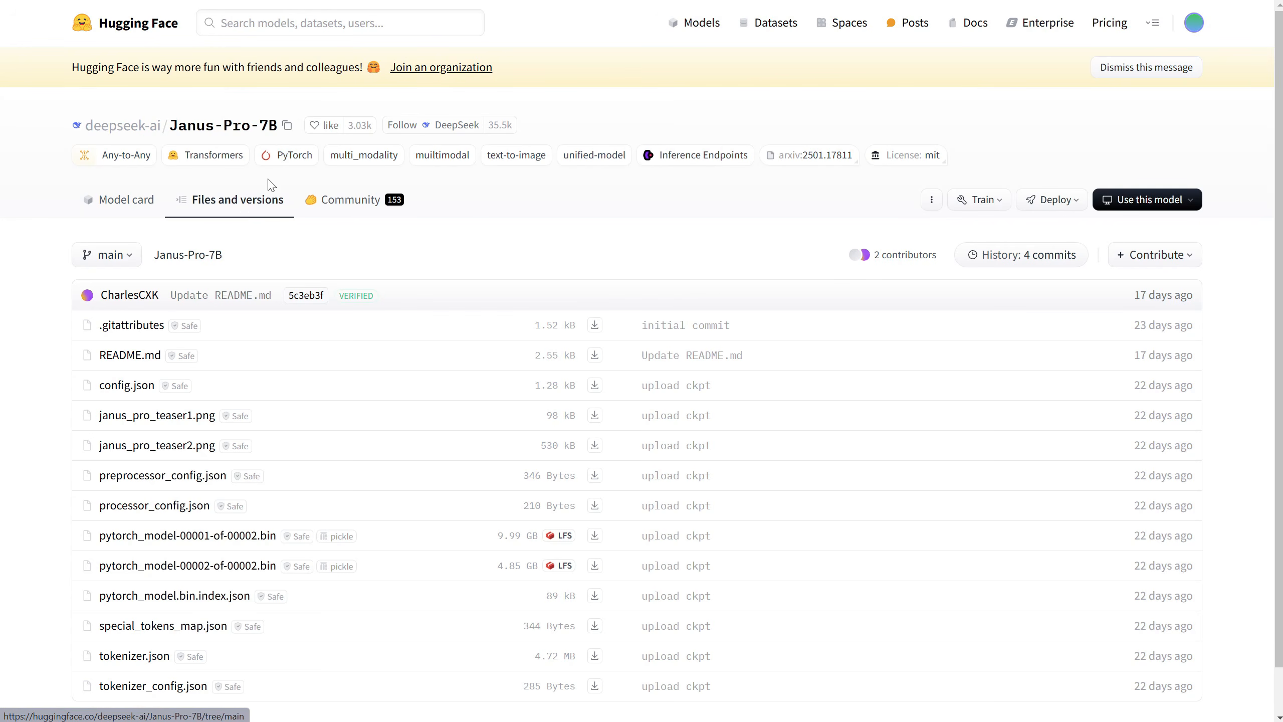
left_click(932, 200)
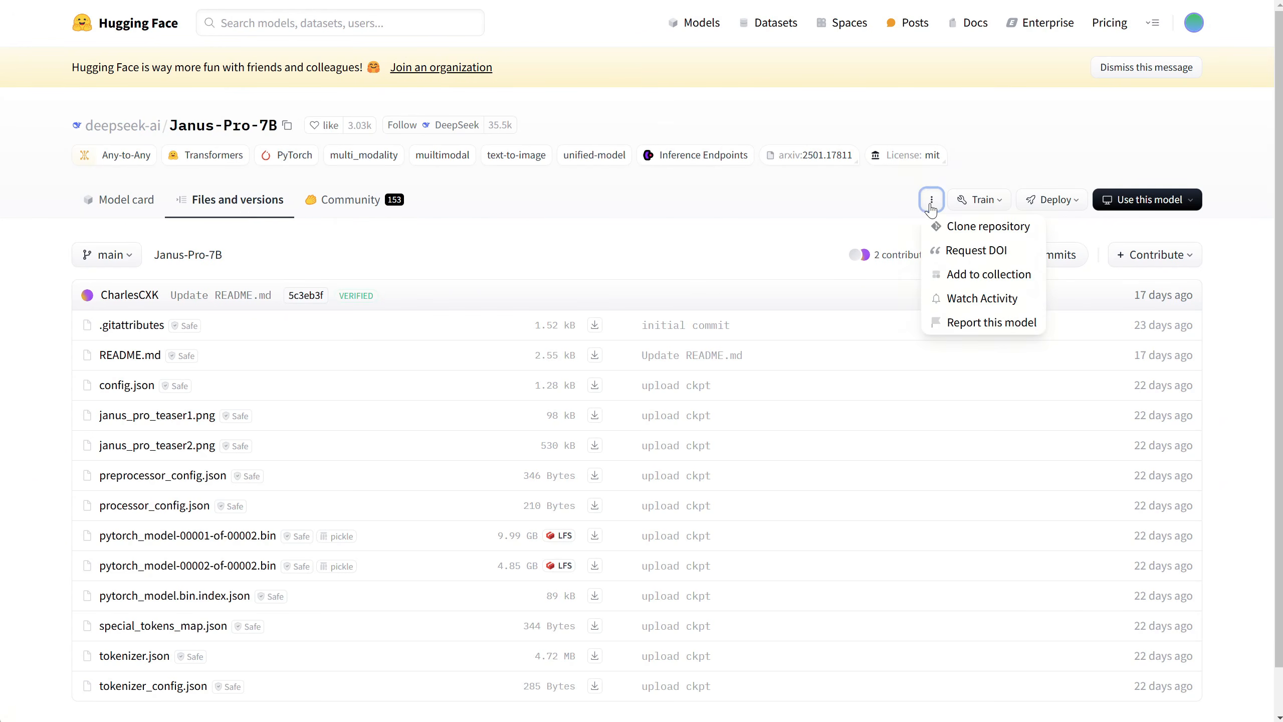
left_click(959, 227)
left_click(865, 262)
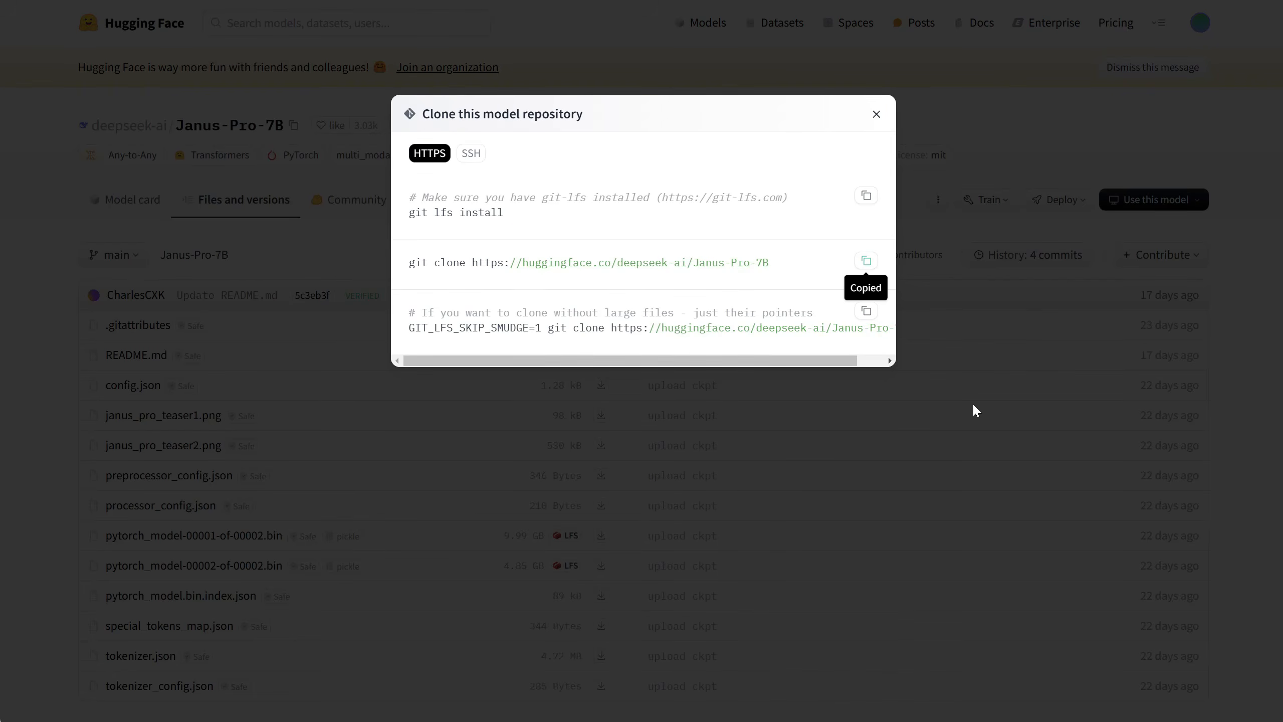
key("alt+Tab")
key("ctrl+v")
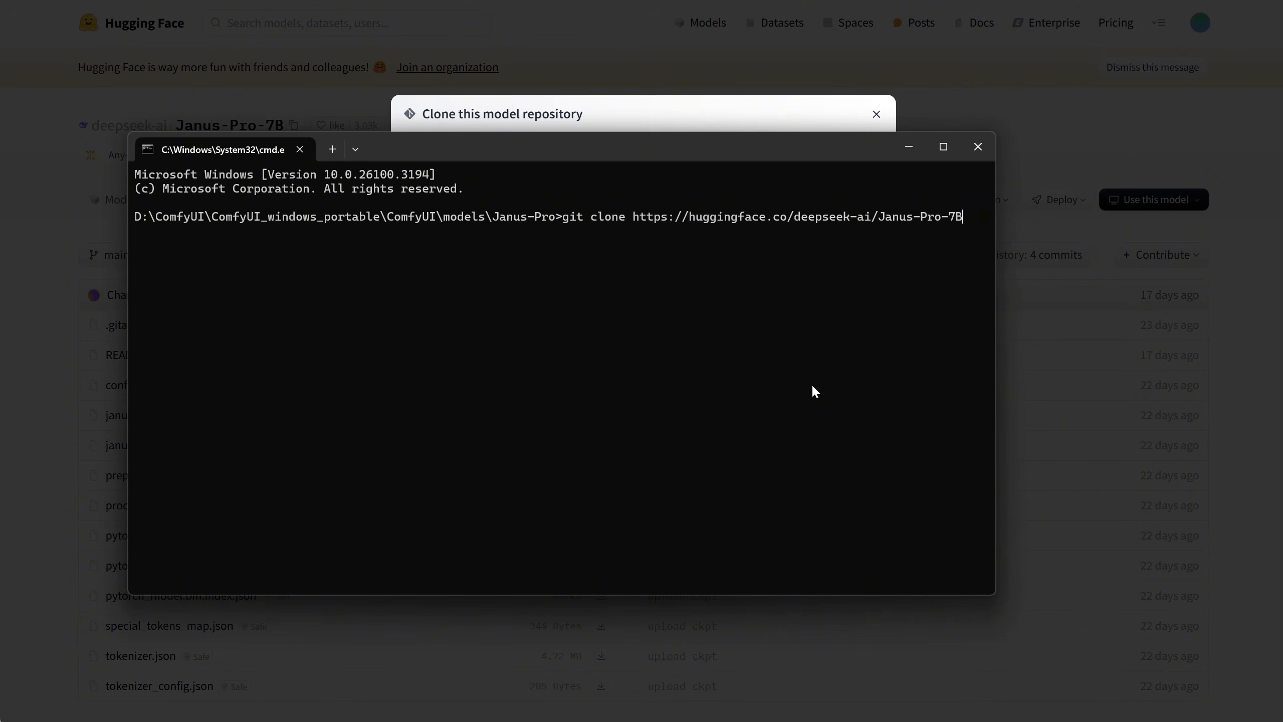
key("Return")
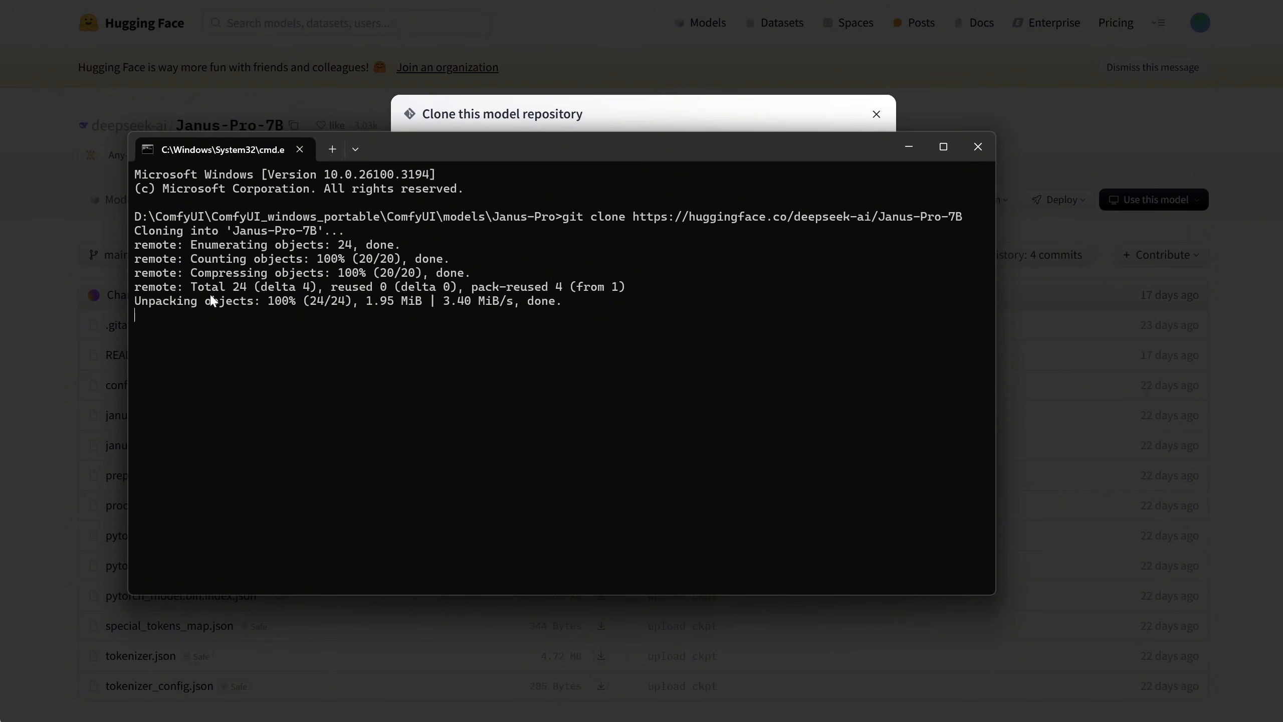
left_click(977, 147)
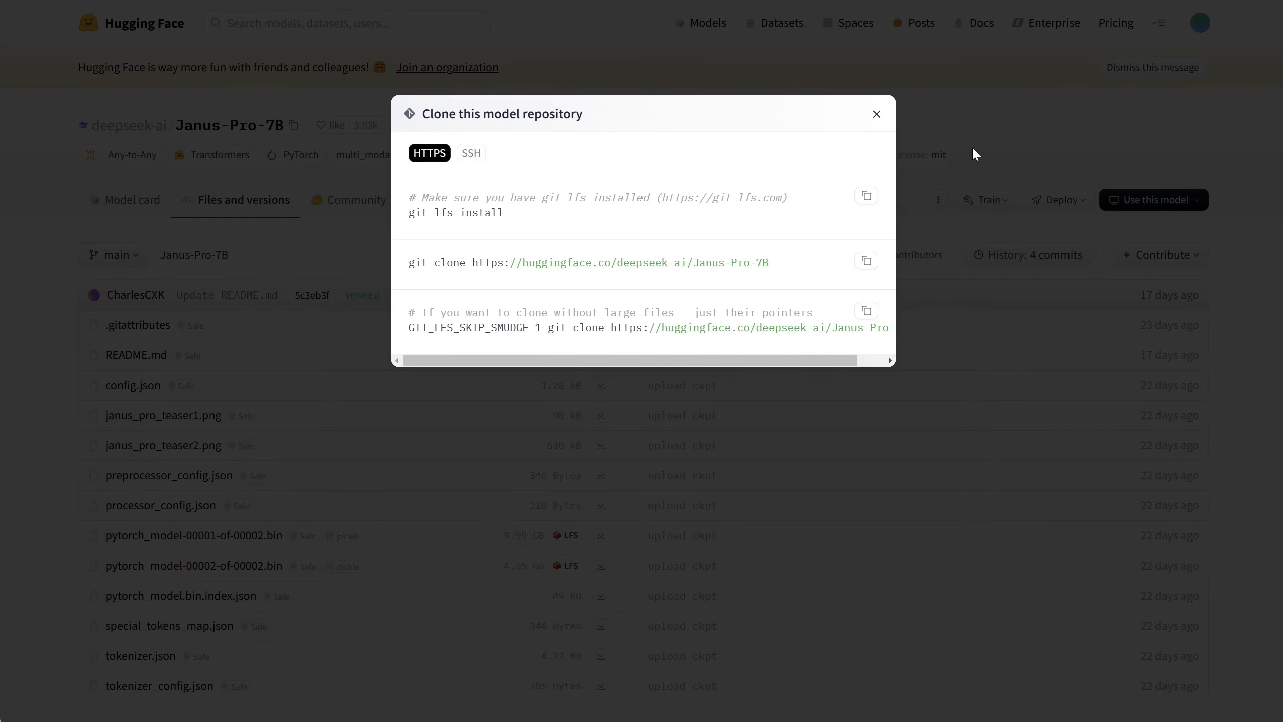
left_click(876, 115)
scroll(919, 226, "down", 1)
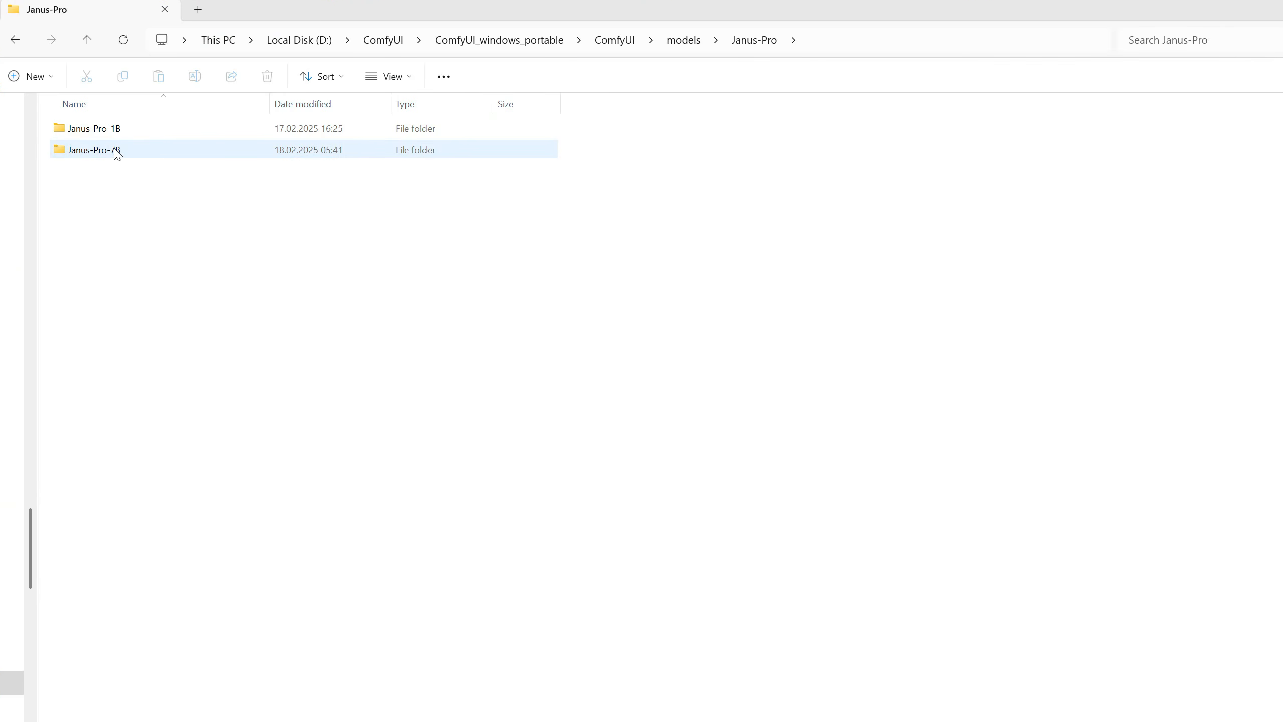
Open the cloned Janus-Pro-7B folder in File Explorer and copy its path.
double_click(115, 152)
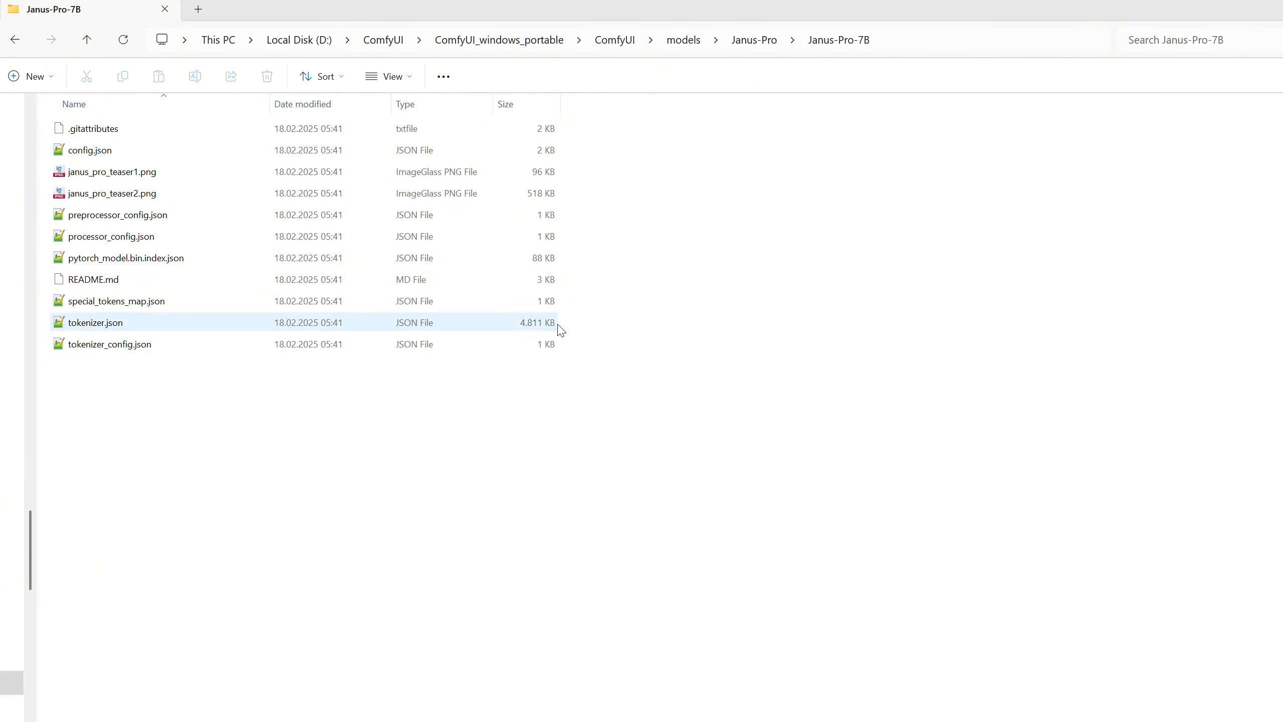
left_click(954, 37)
right_click(477, 43)
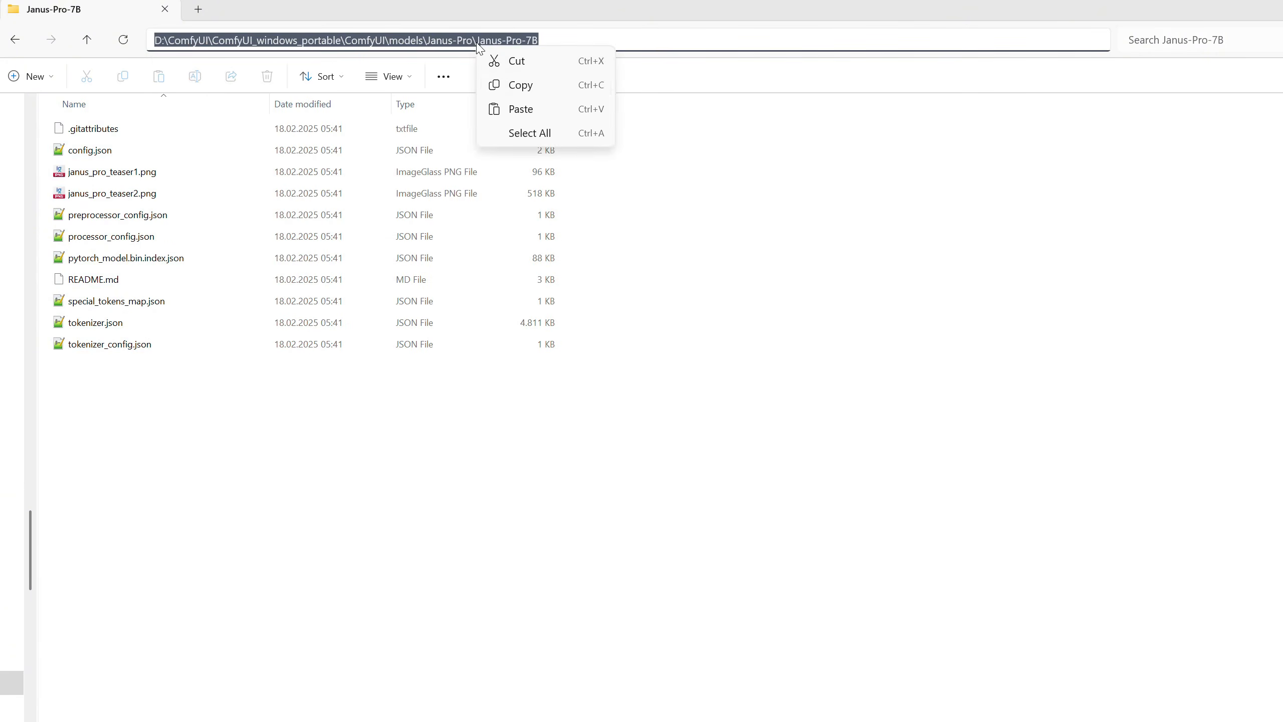
left_click(521, 84)
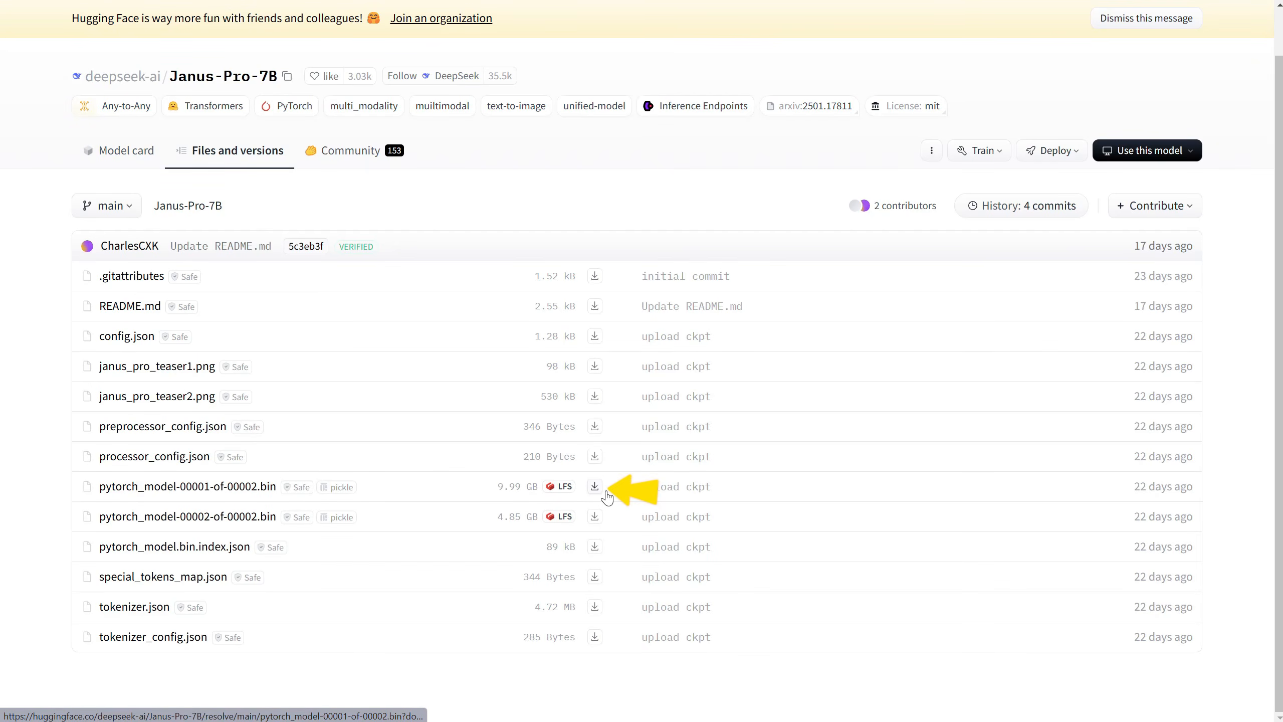
Download pytorch_model-00001-of-00002.bin and pytorch_model-00002-of-00002.bin from Hugging Face into the local Janus-Pro-7B folder.
left_click(595, 487)
left_click(445, 358)
key("ctrl+a")
key("ctrl+v")
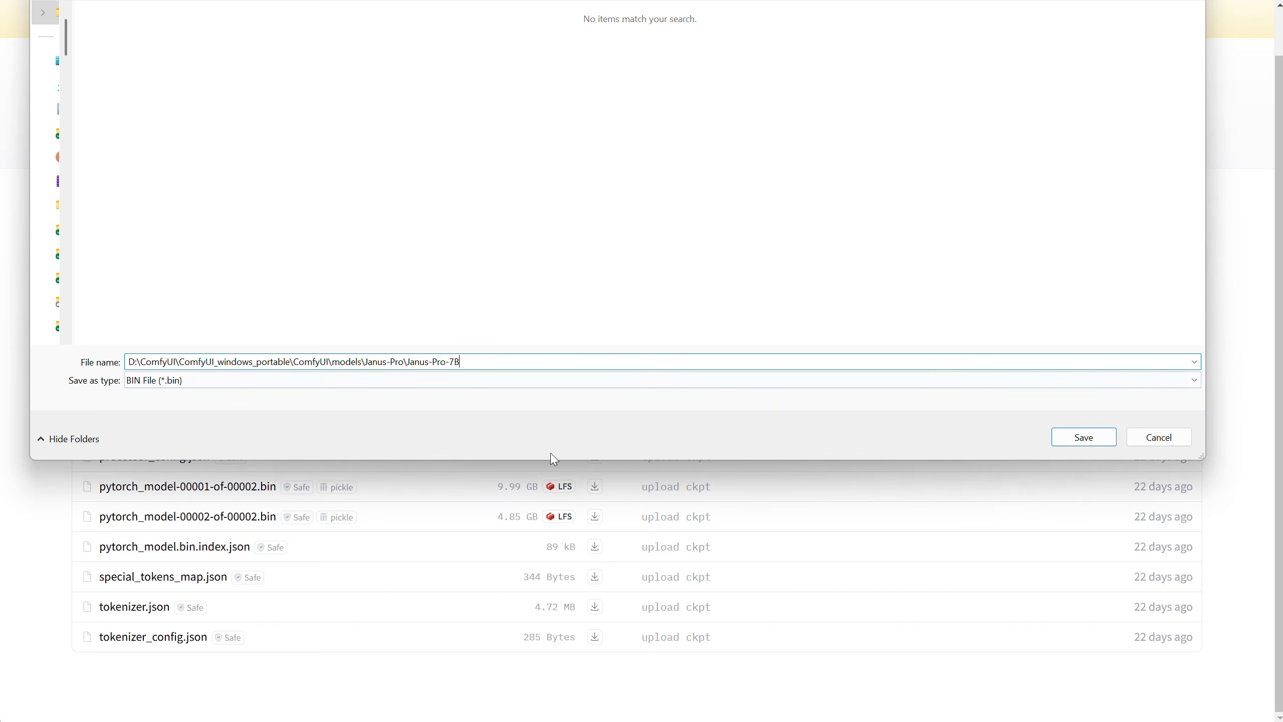
left_click(1086, 436)
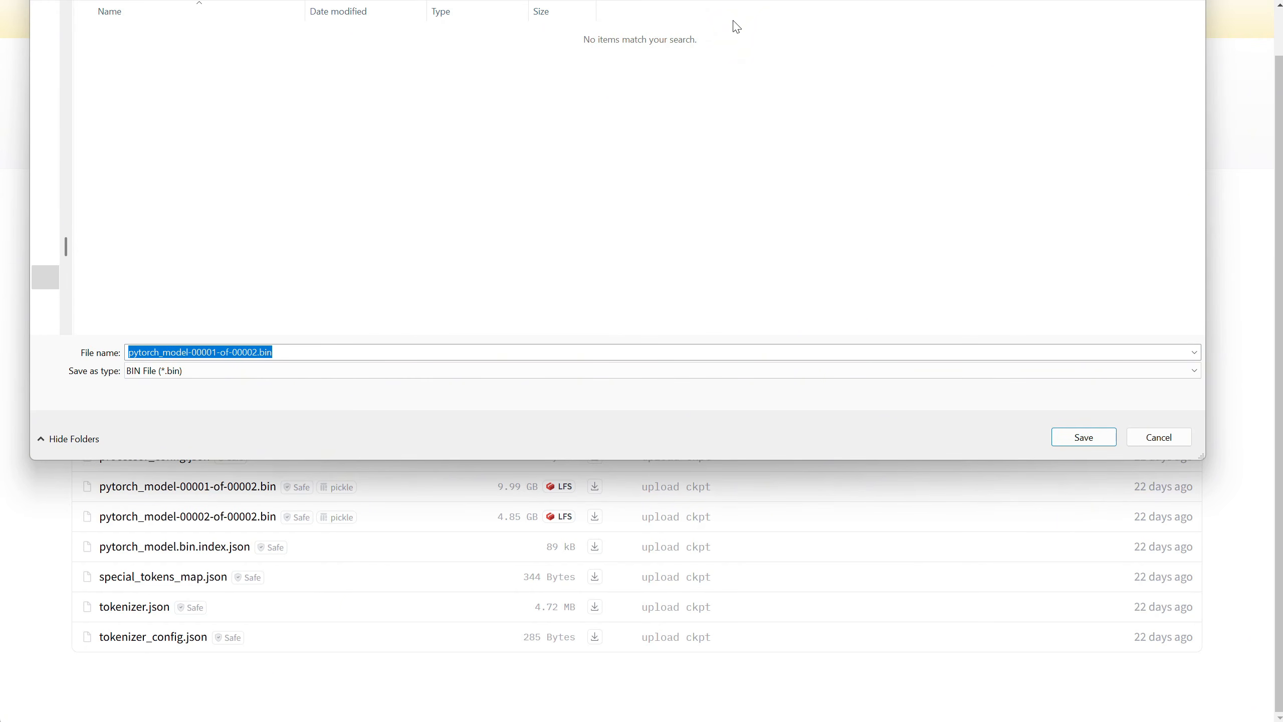
left_click(1067, 518)
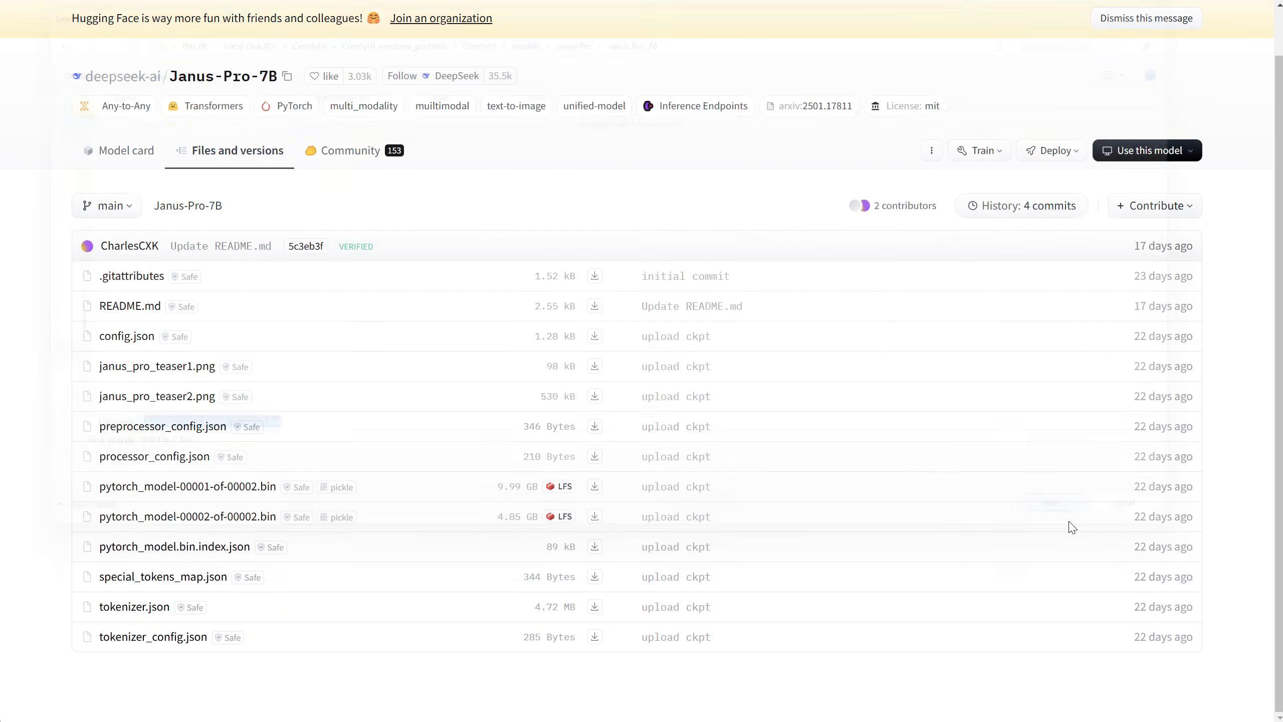
left_click(595, 518)
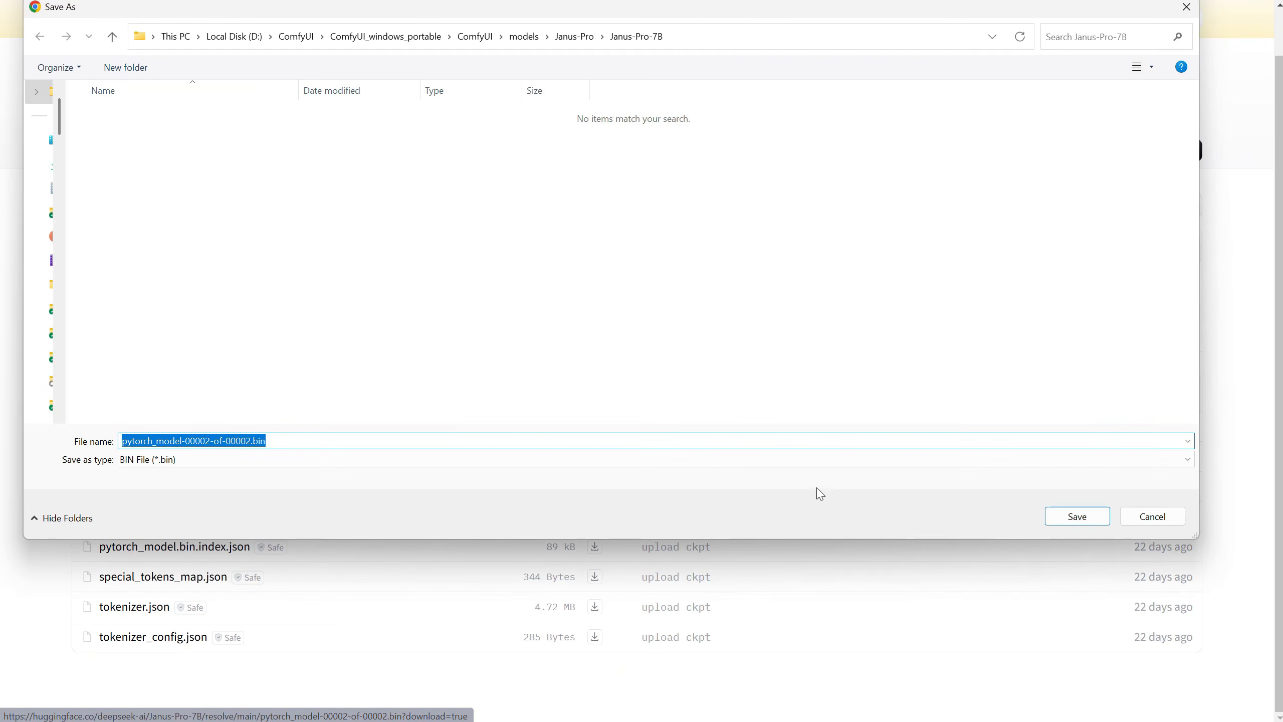
left_click(1075, 518)
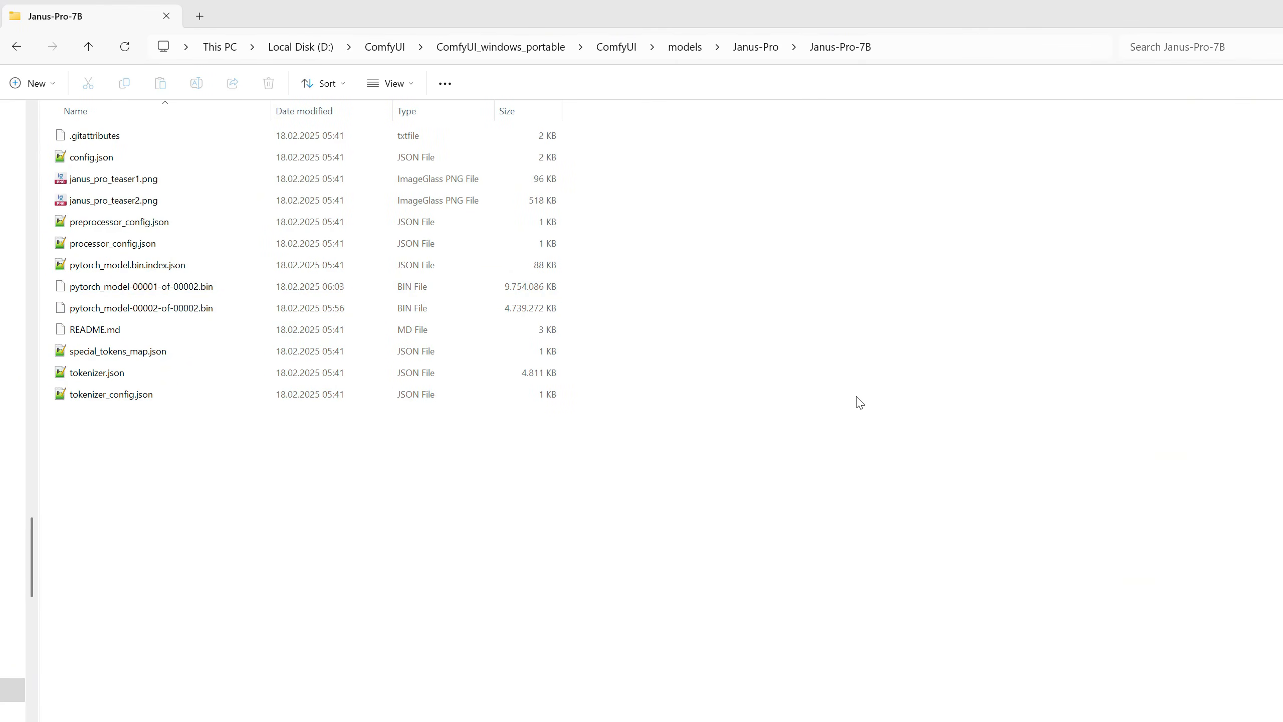
Go to the ComfyUI_windows_portable folder and start ComfyUI with run_nvidia_gpu.bat.
left_click(616, 47)
left_click(553, 48)
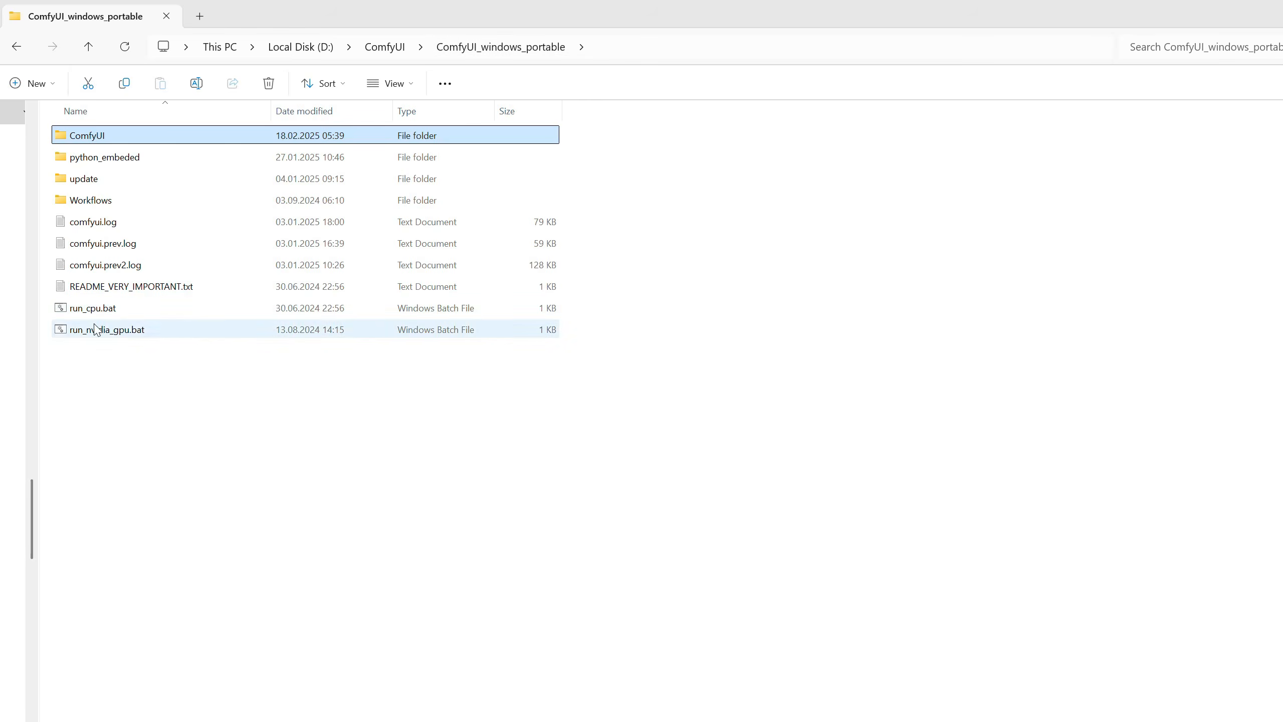
double_click(114, 329)
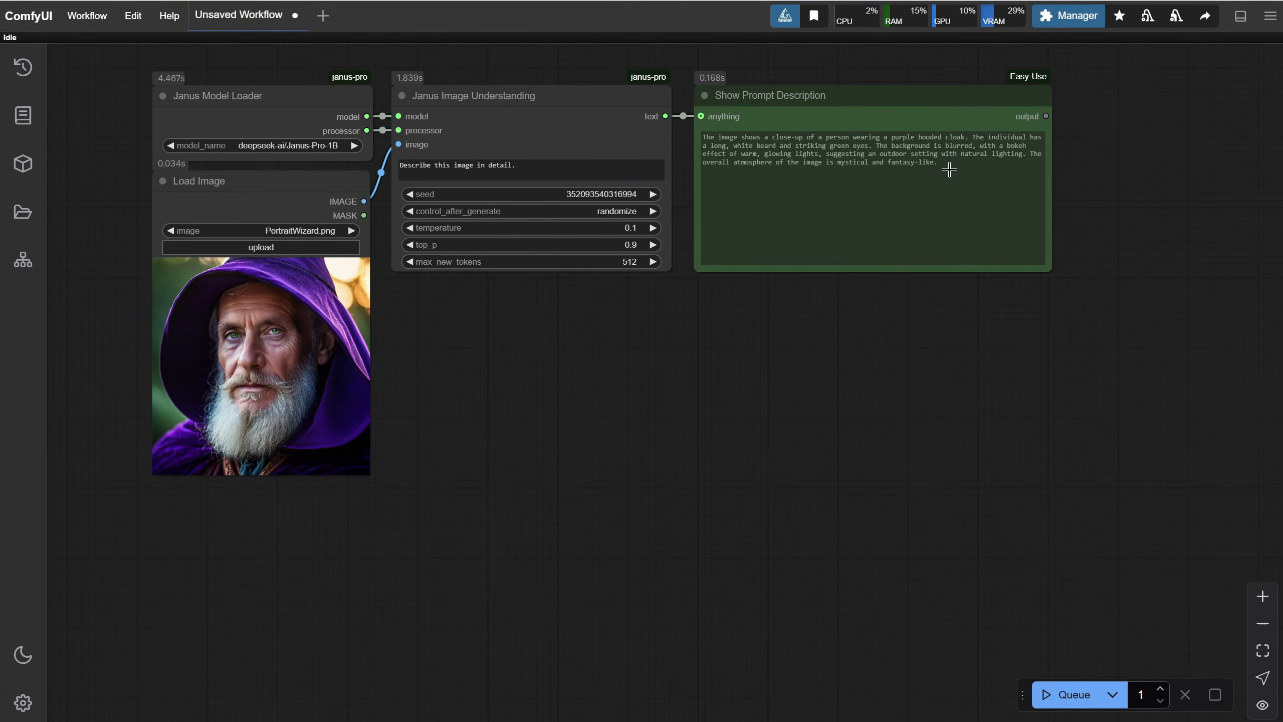
Copy the generated description from Show Prompt Description into a new Note node below it.
left_click_drag(949, 166, 647, 142)
double_click(767, 376)
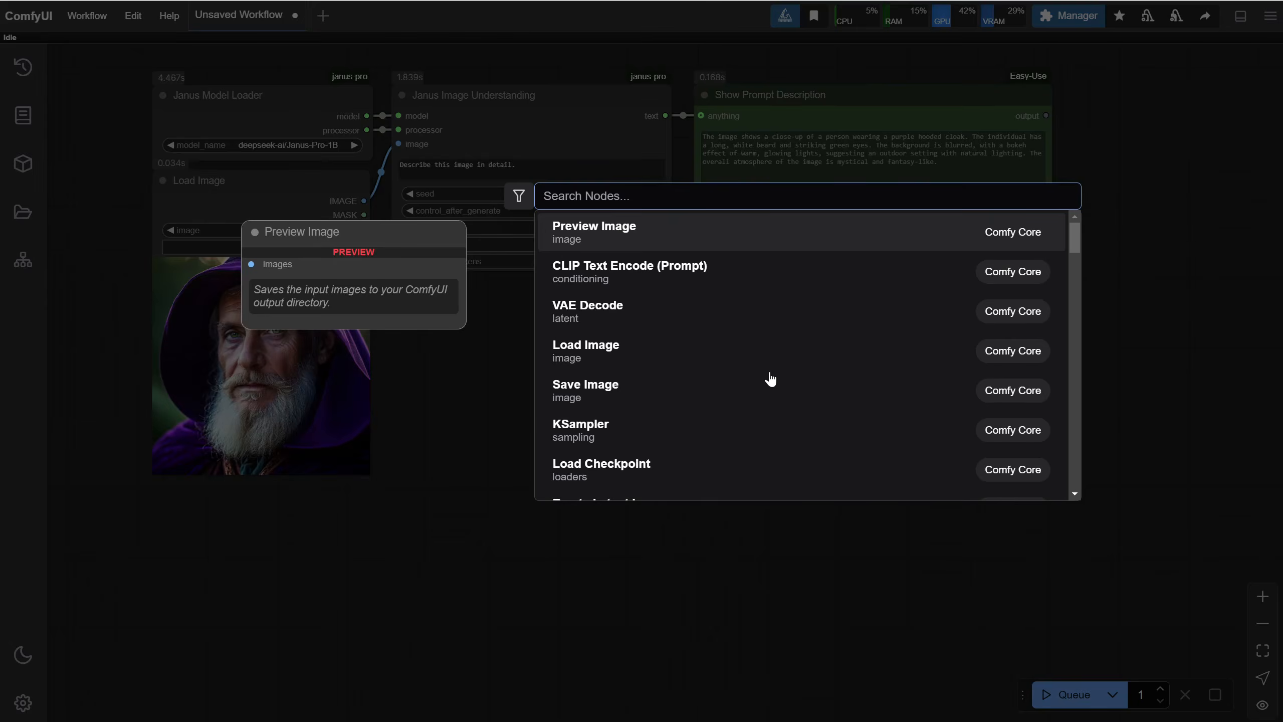
type("note")
key("Return")
left_click(811, 397)
key("ctrl+v")
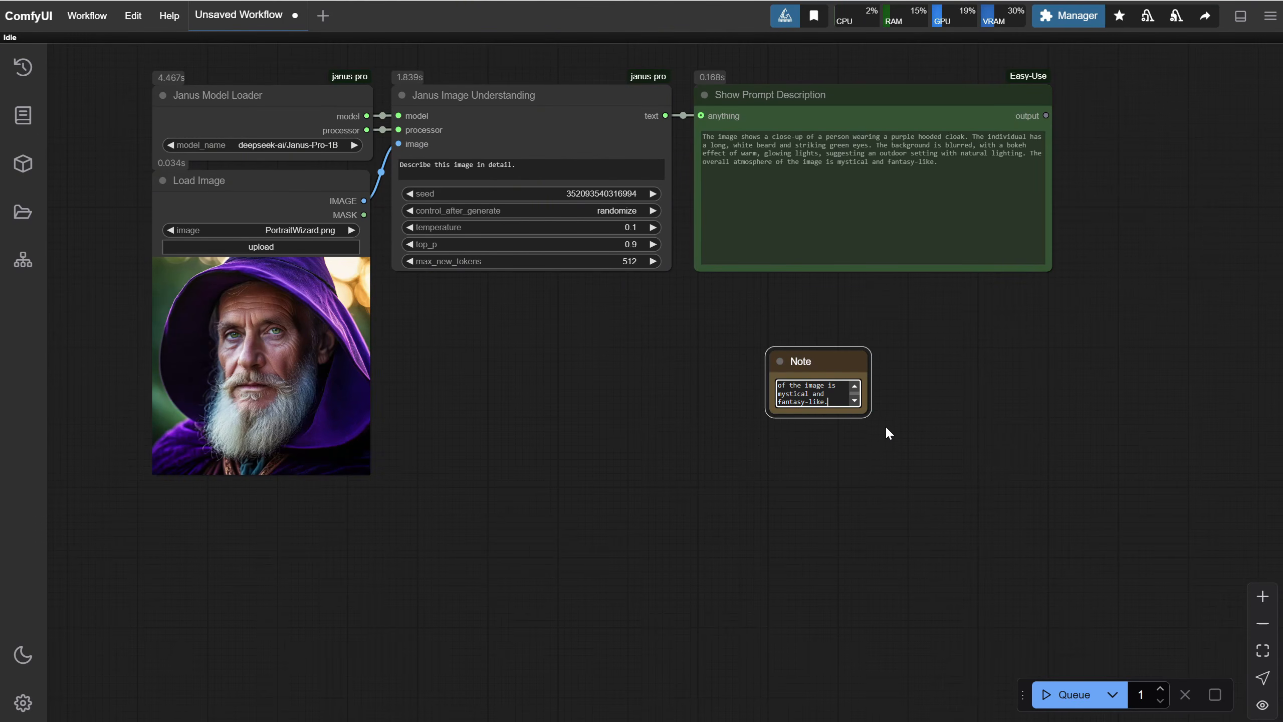
Widen the Note node so its full text shows, and place it below Show Prompt Description.
left_click_drag(865, 410, 1205, 469)
left_click_drag(1009, 349, 921, 389)
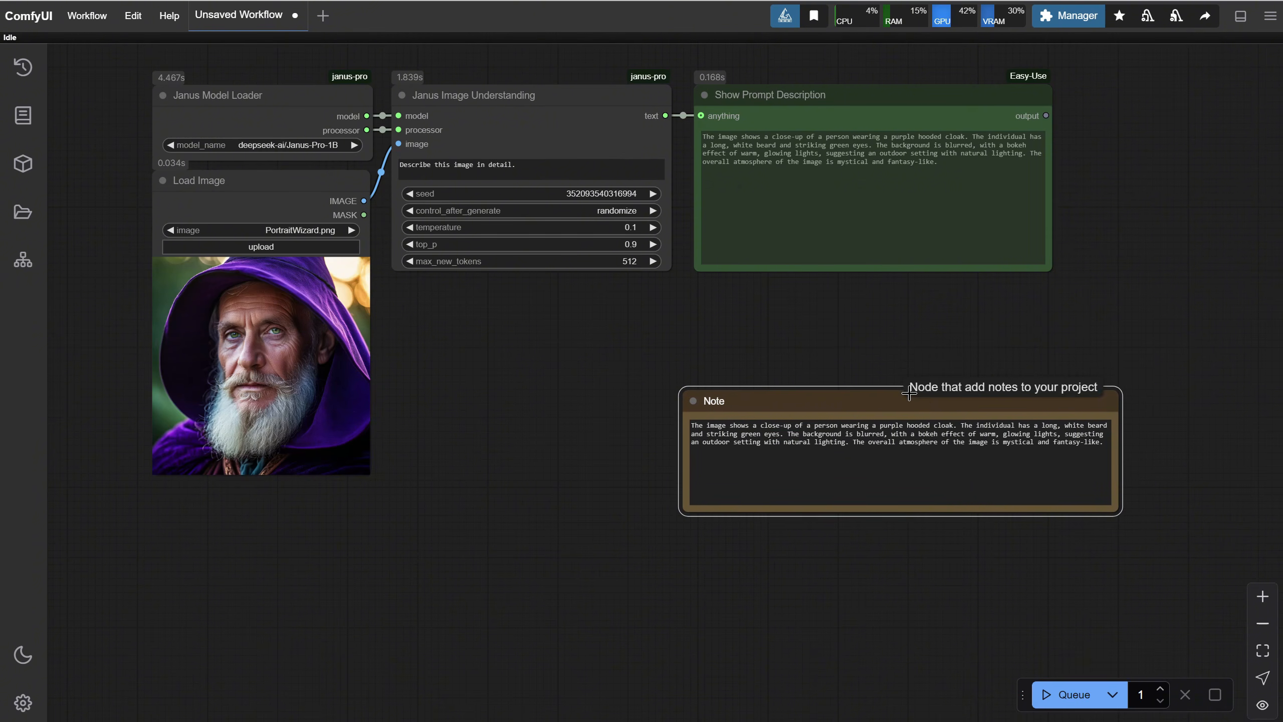
Set the Janus Model Loader's model to deepseek-ai/Janus-Pro-7B and run the workflow.
left_click(288, 146)
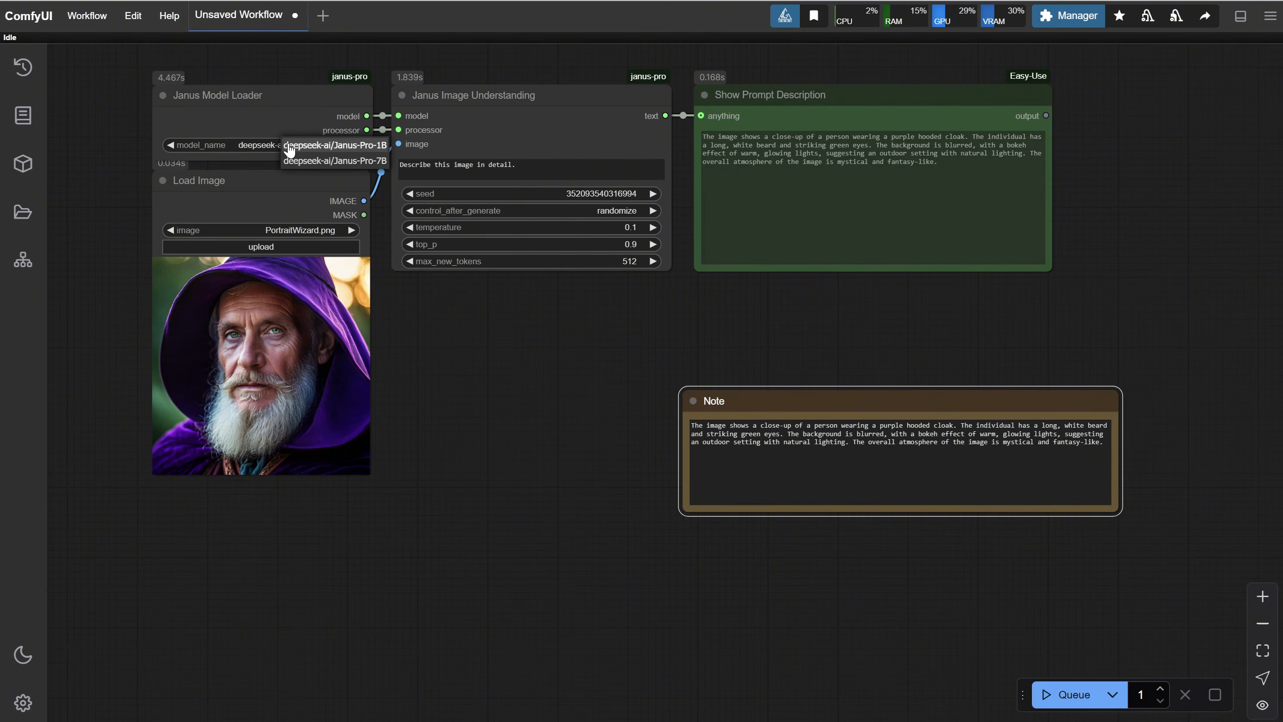
left_click(308, 161)
left_click(1067, 695)
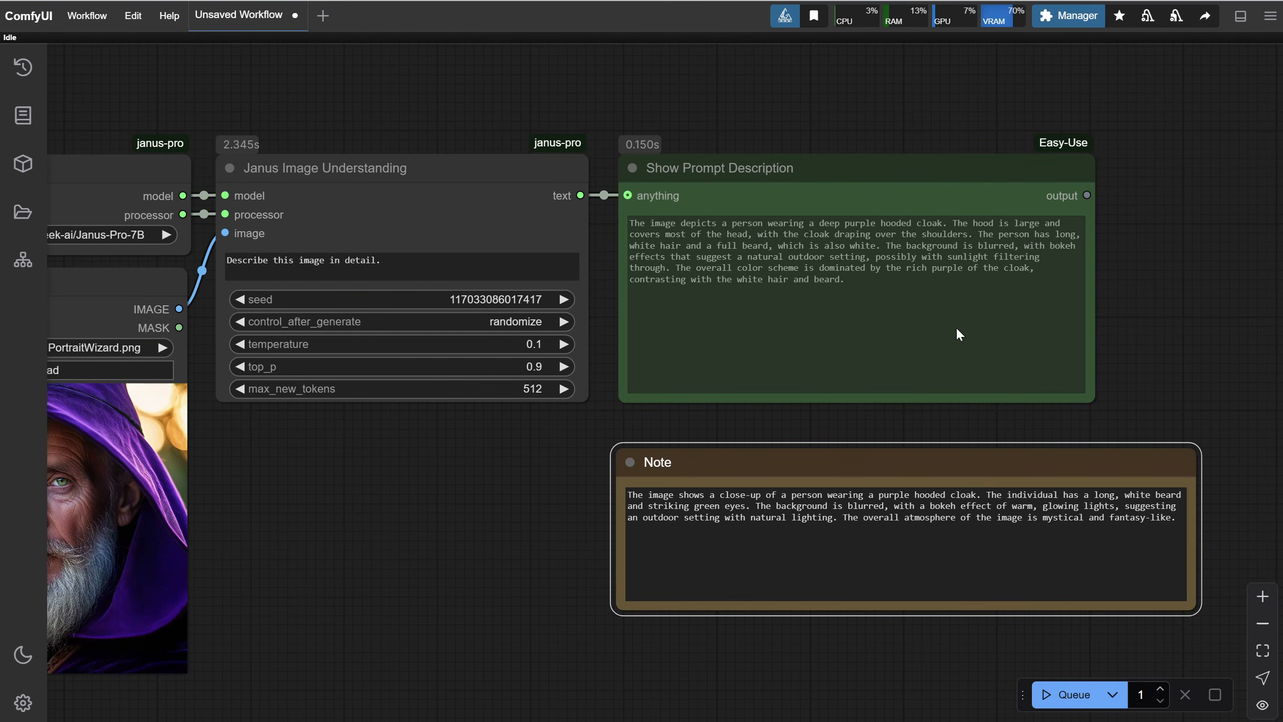
Check the prompt execution times in the ComfyUI console window, and return to the workflow.
left_click_drag(165, 430, 257, 435)
right_click(257, 435)
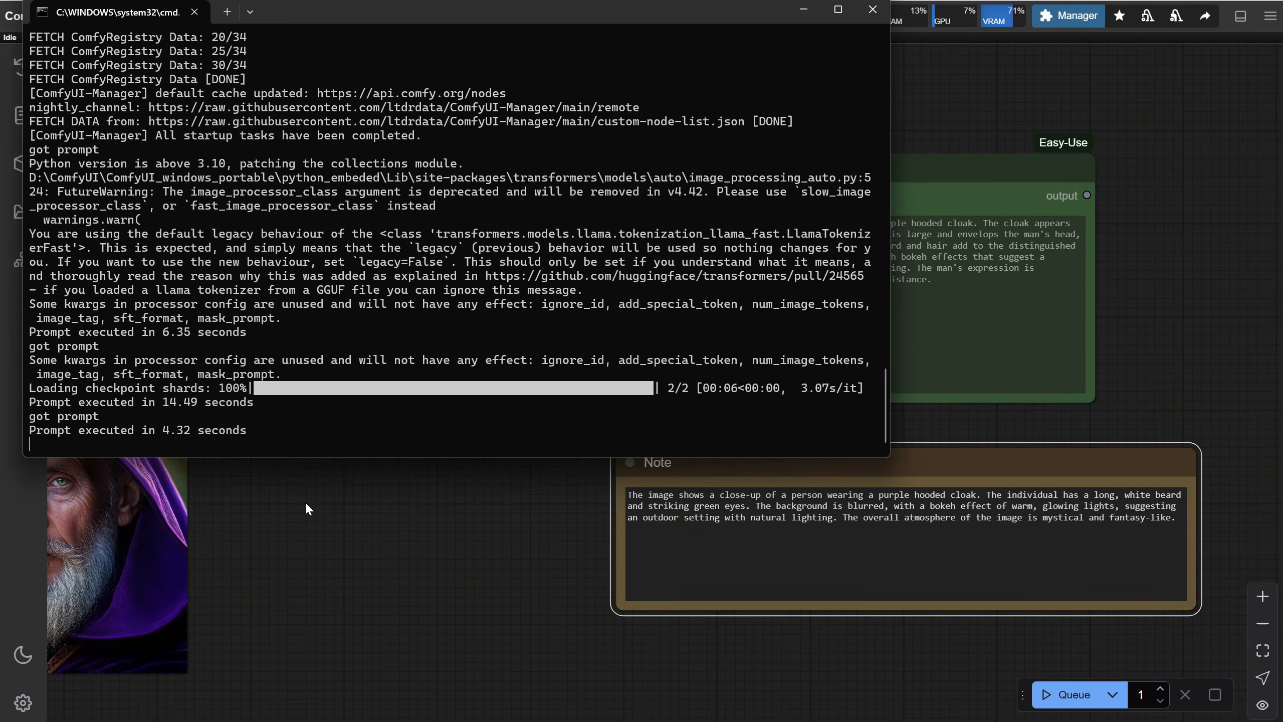
left_click(327, 524)
Change the Janus Image Understanding prompt to "Describe this photo portrait of a wizard in detail." and run the workflow.
double_click(313, 260)
type("photo portrait of a wizard")
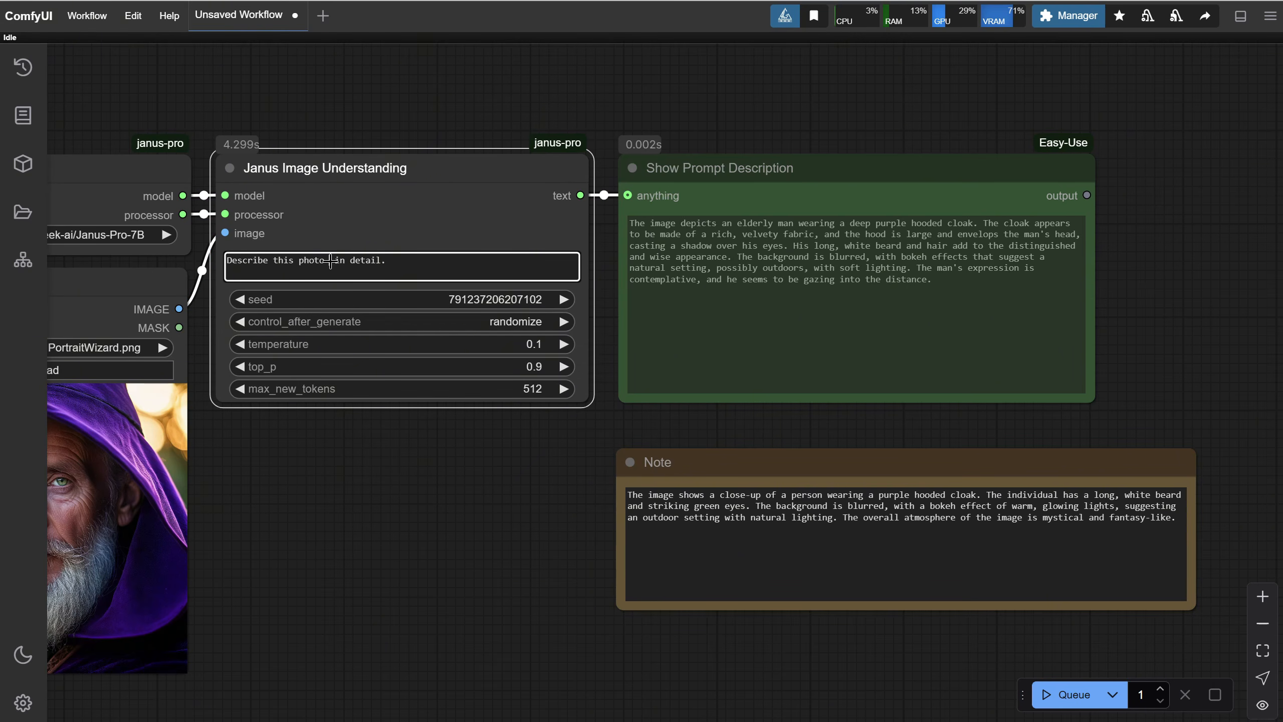
left_click(1061, 694)
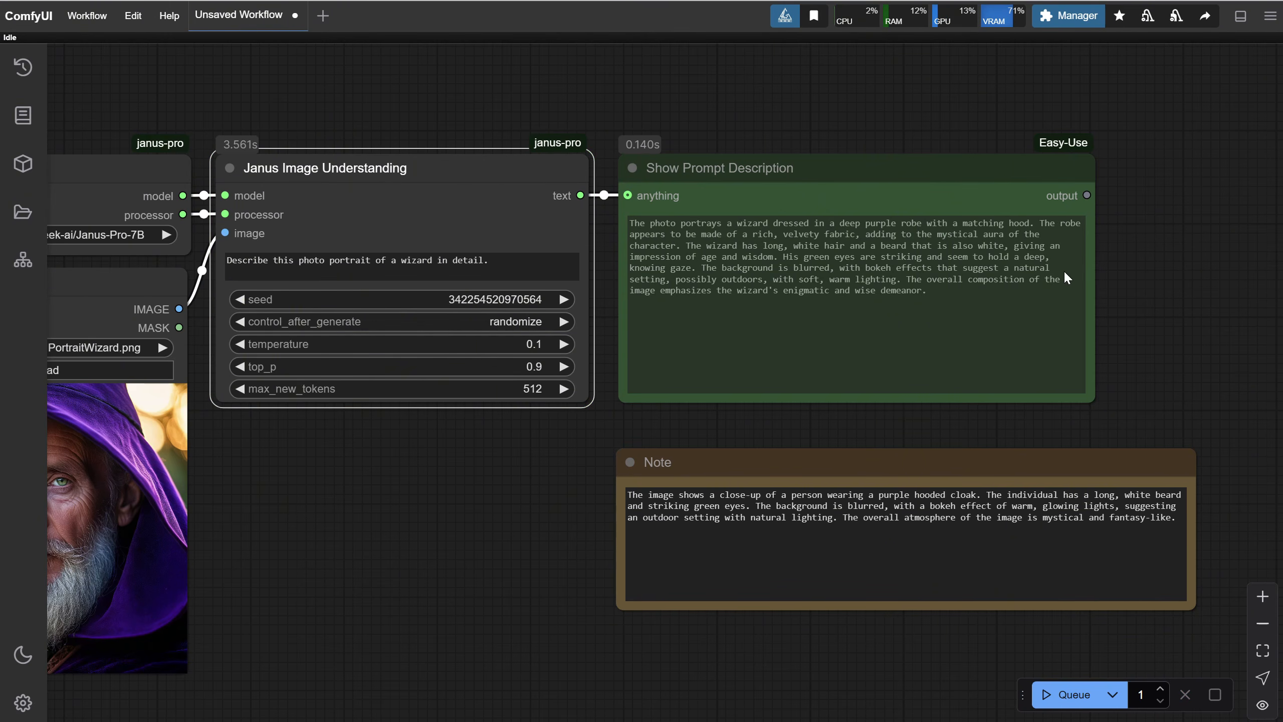
Append "give me a very long prompt" to the Janus Image Understanding prompt and run the workflow.
left_click(528, 271)
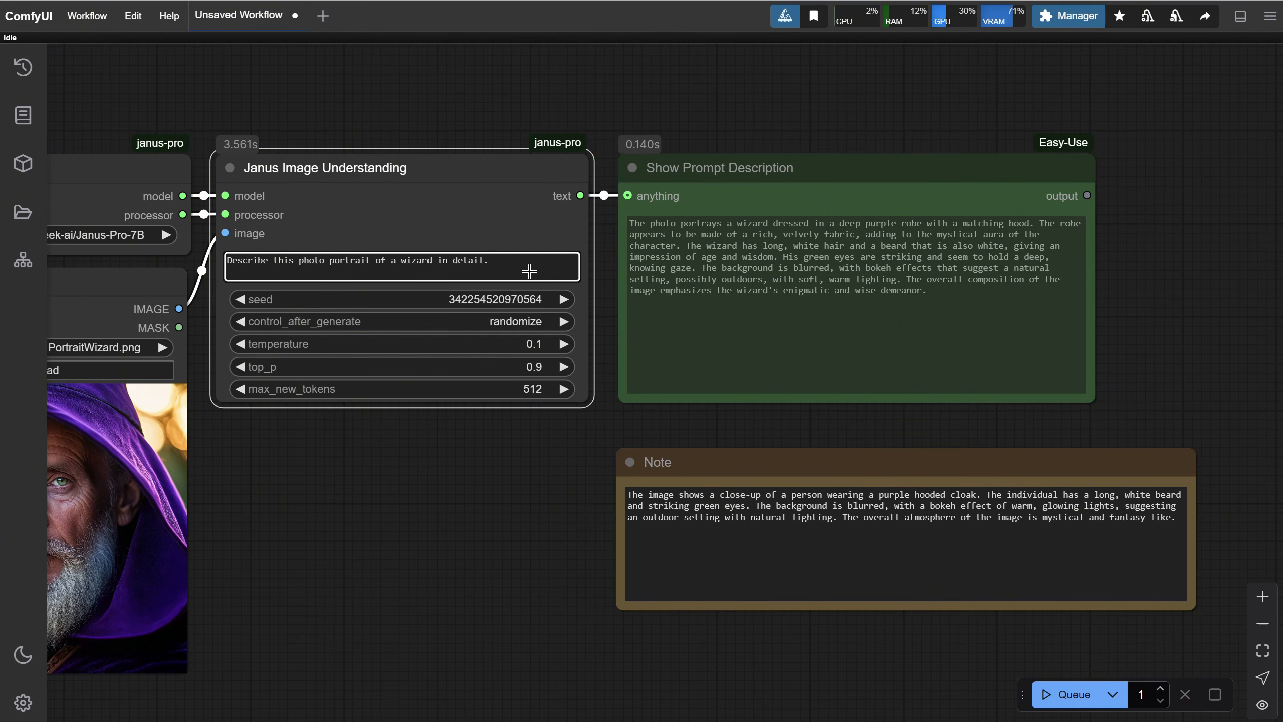
type("give me a very long prompt")
left_click(1061, 695)
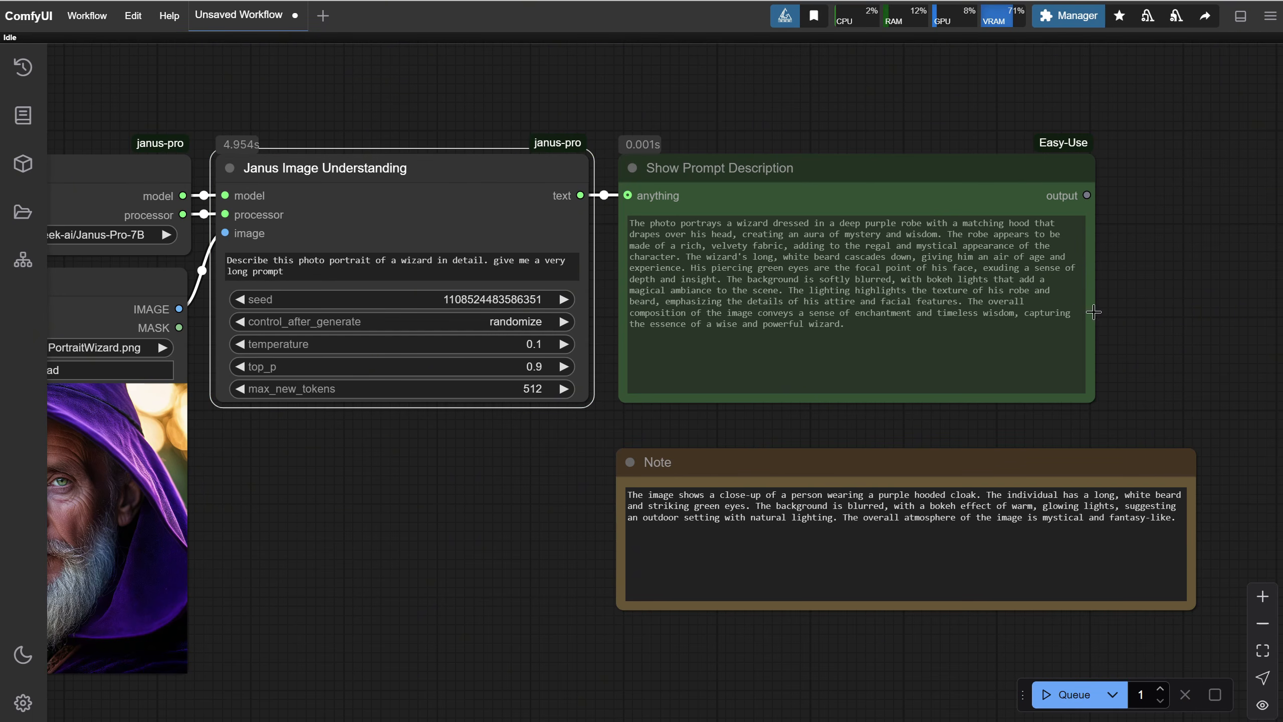
Append ", include camera and lens details, light details, make it creative" to the prompt, run the workflow and read the generated description.
left_click(314, 272)
type(", include camera")
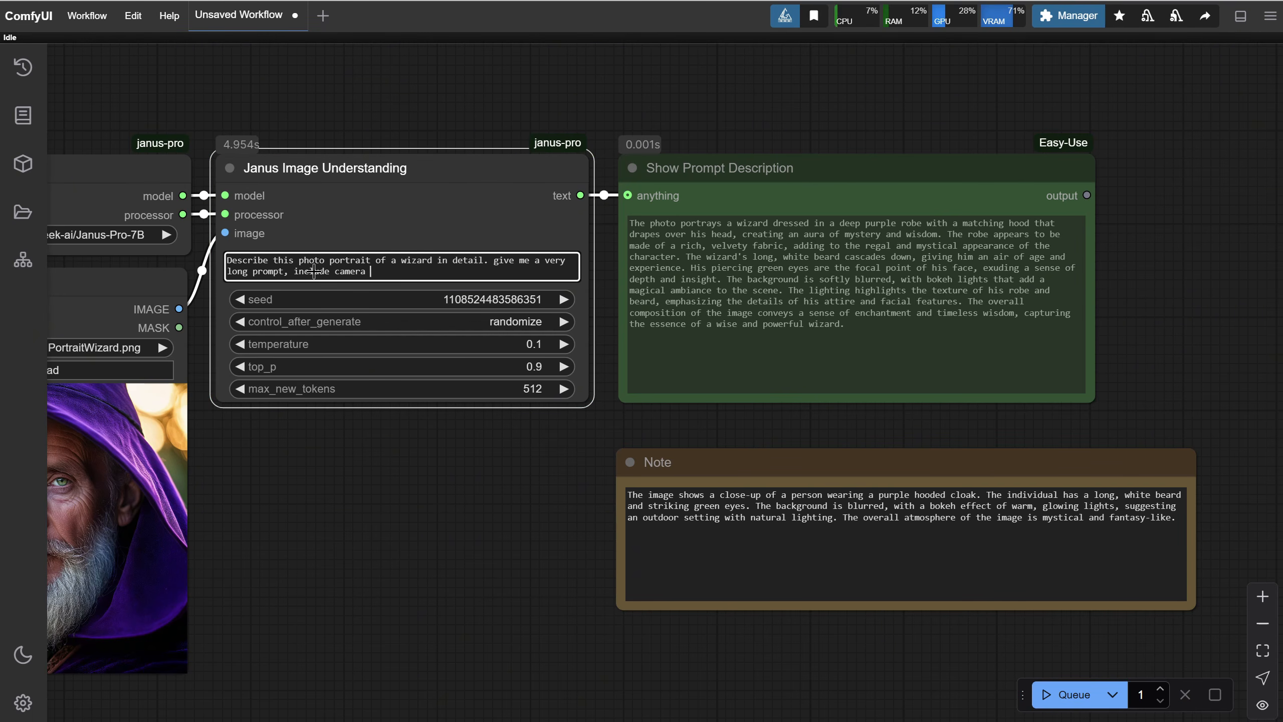
type(" and lens details, light de")
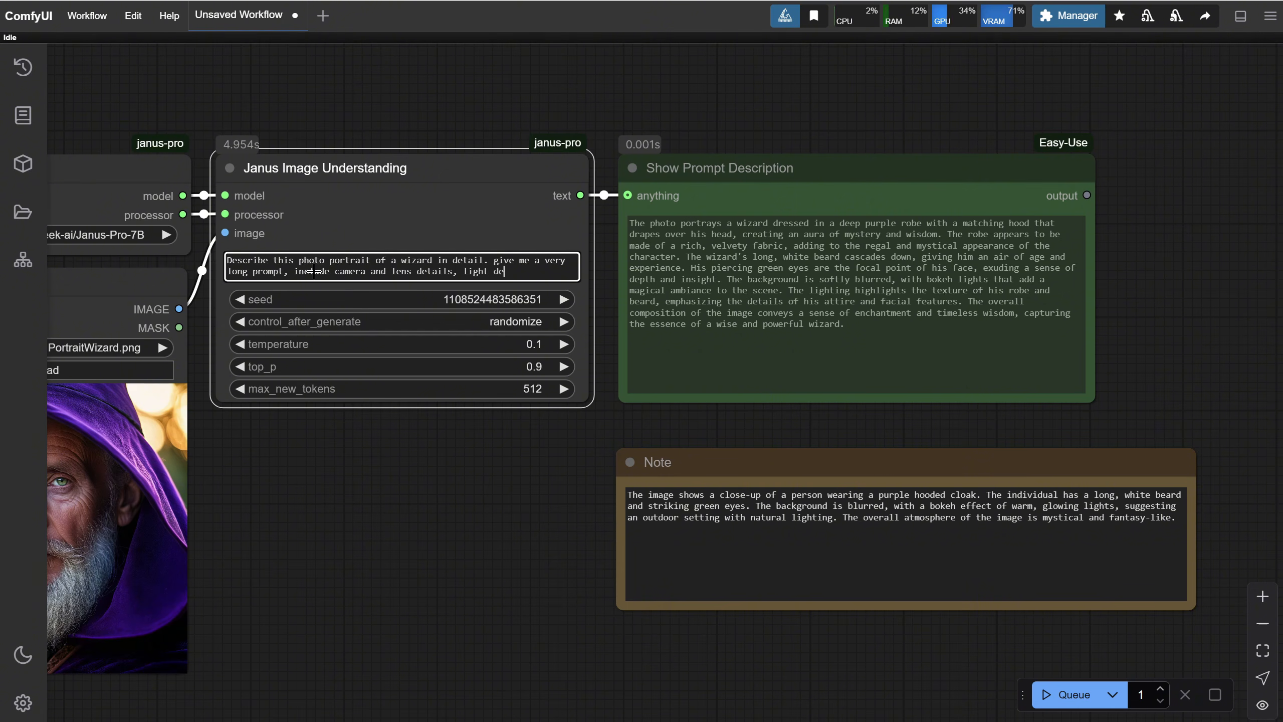
type("tails, make it creative")
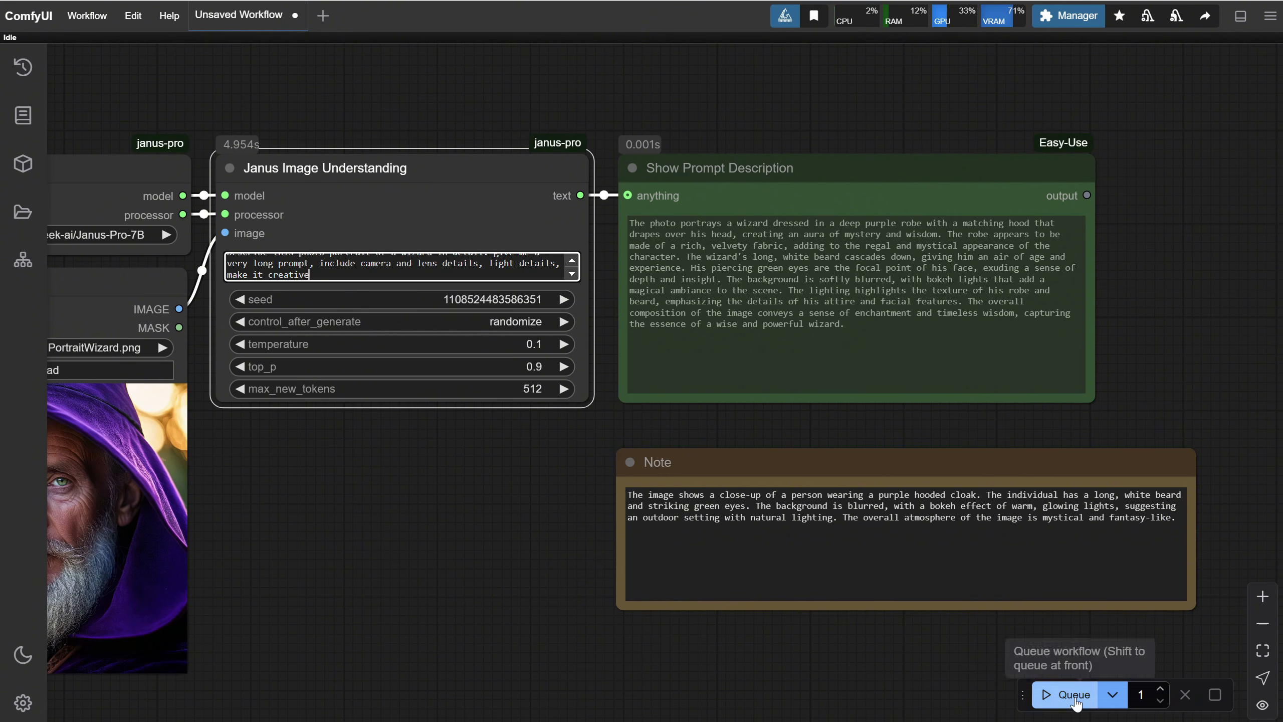
left_click(1066, 694)
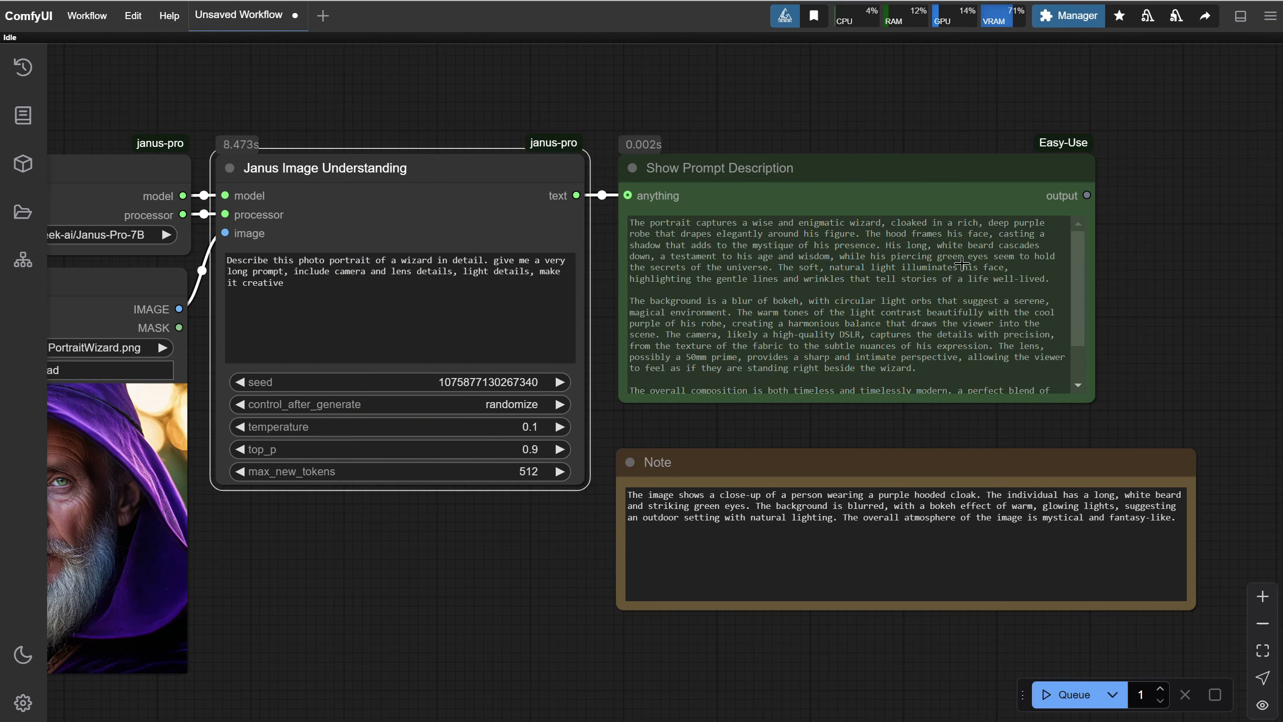
scroll(961, 263, "down", 1)
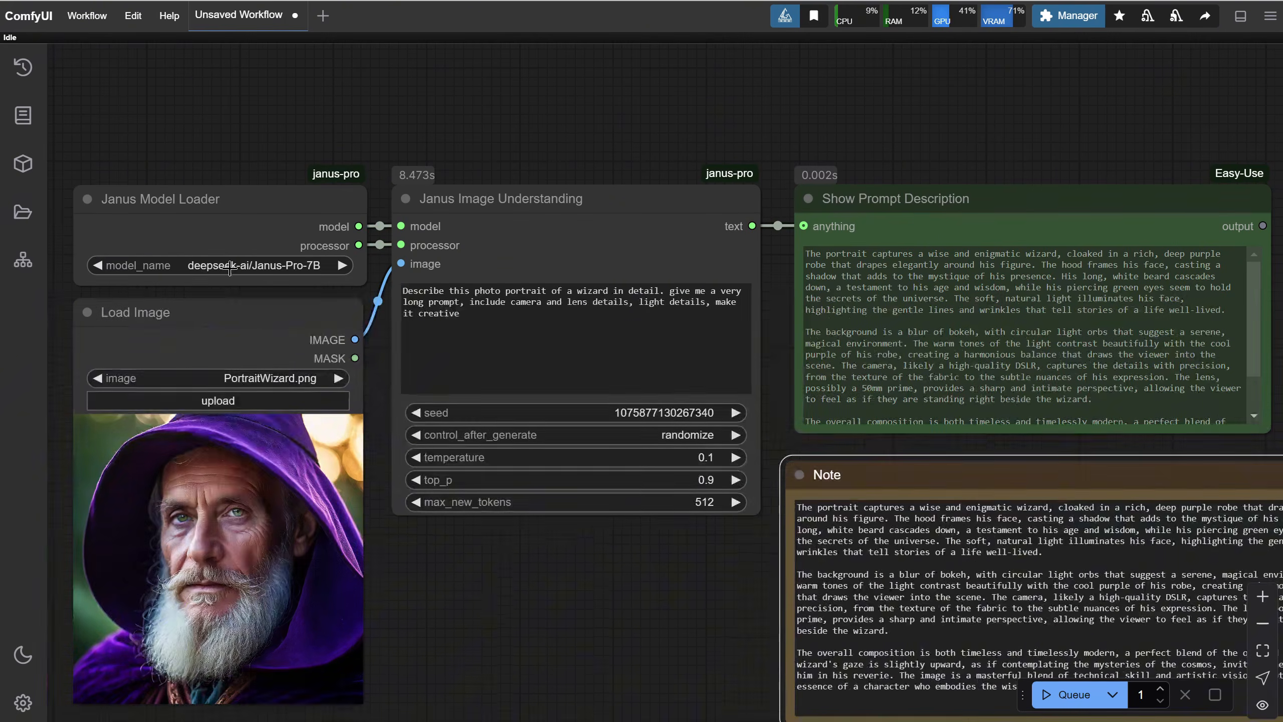
Switch the Janus Model Loader back to deepseek-ai/Janus-Pro-1B and run the workflow with the same prompt.
left_click(230, 265)
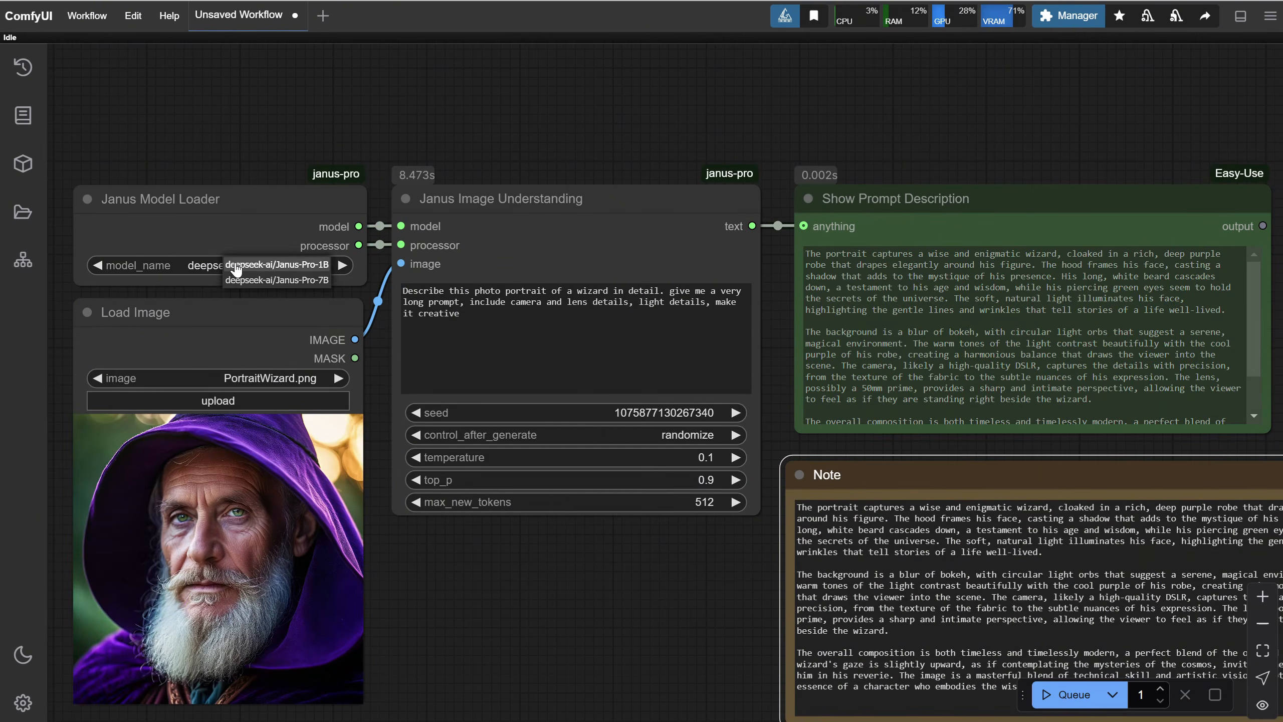
left_click(238, 260)
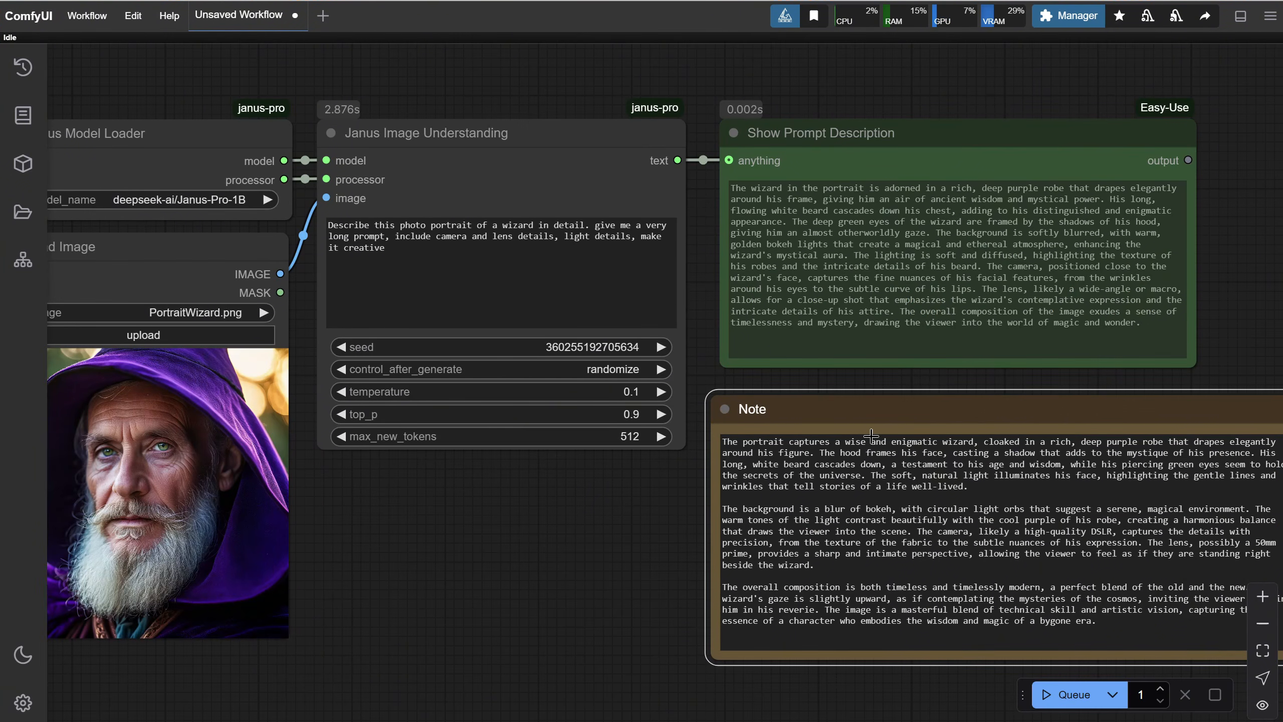
left_click(1070, 700)
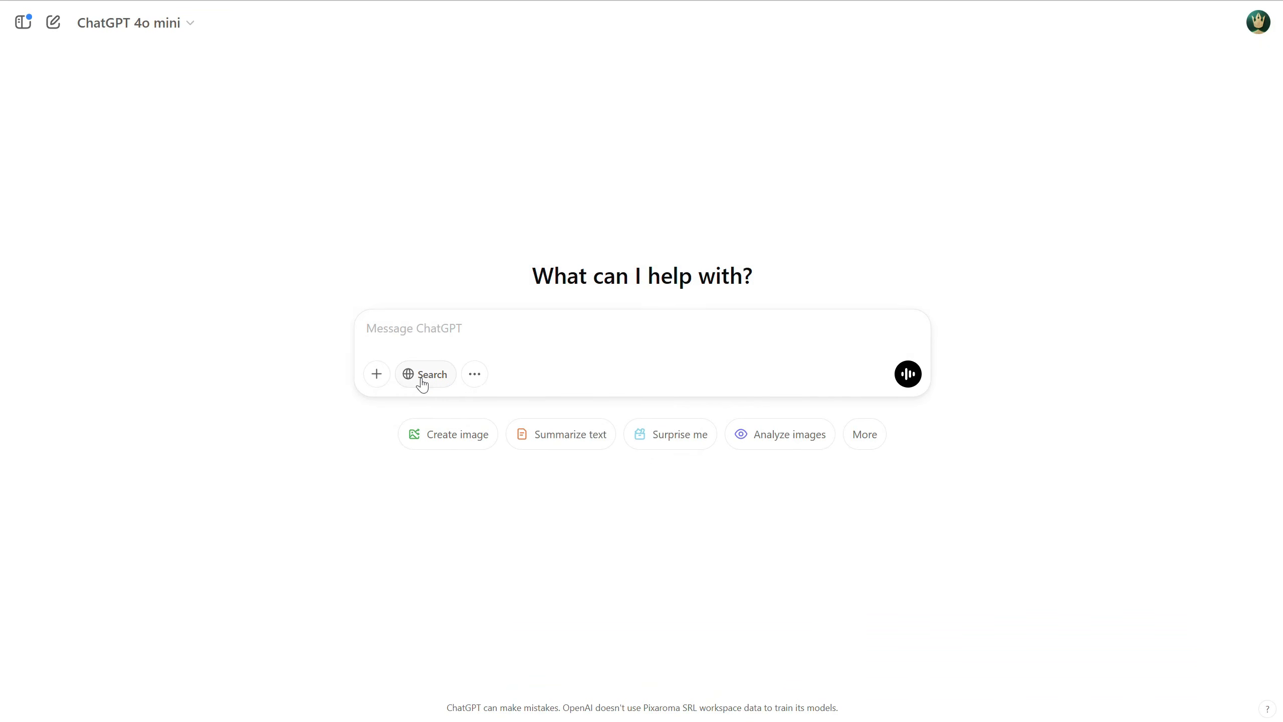
In ChatGPT, enable web search and ask "what is the difference between janus pro 1b and 7b".
left_click(421, 377)
left_click(429, 330)
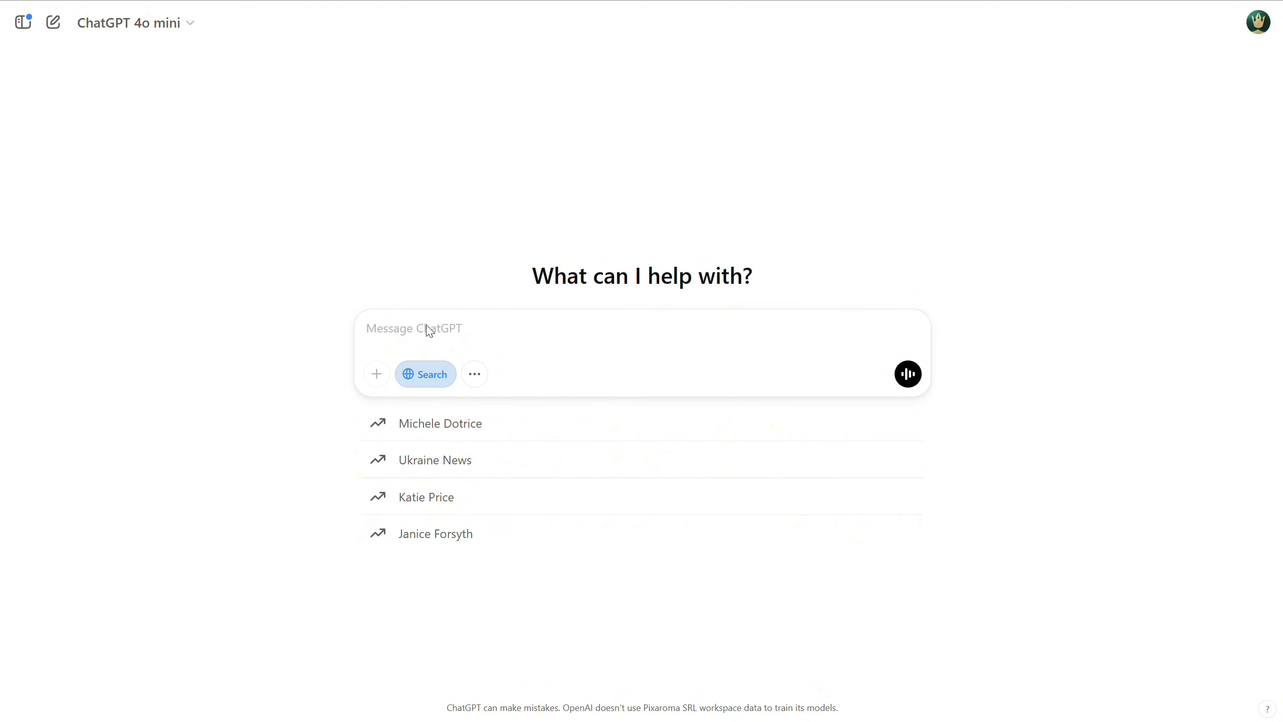
type("what is the di")
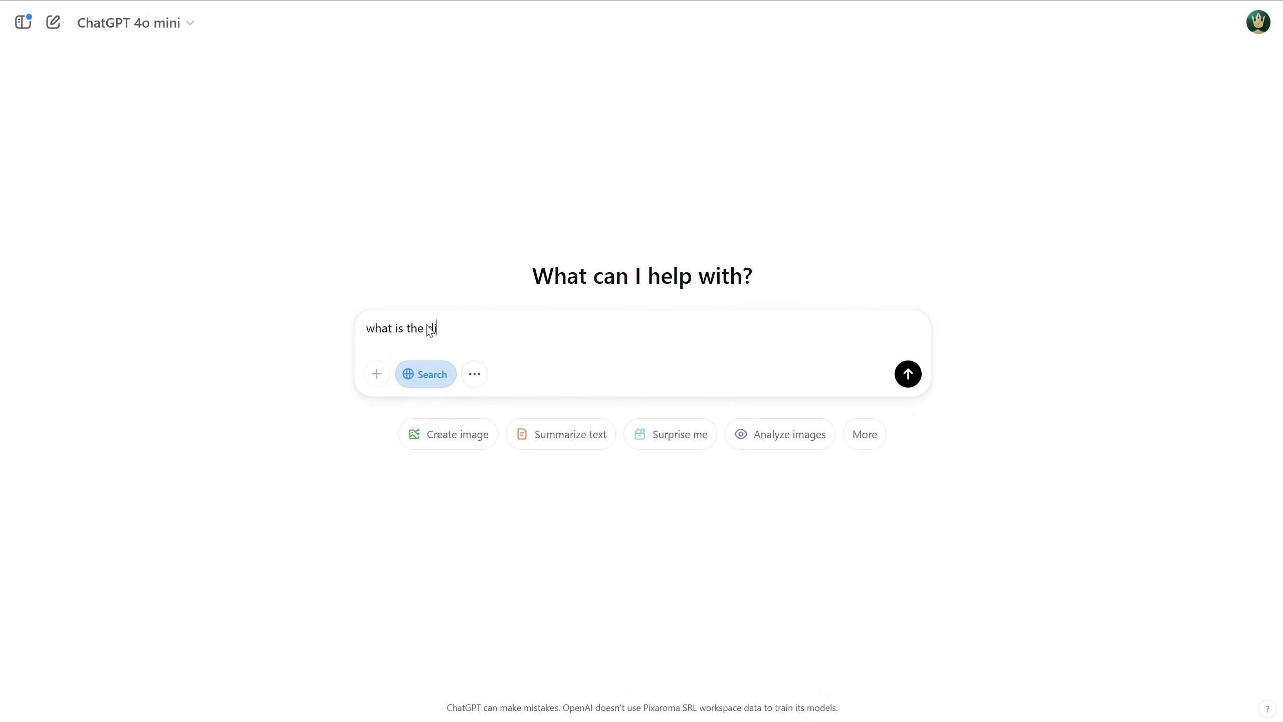
type("fference between janus pro 1b and 7b")
key("Return")
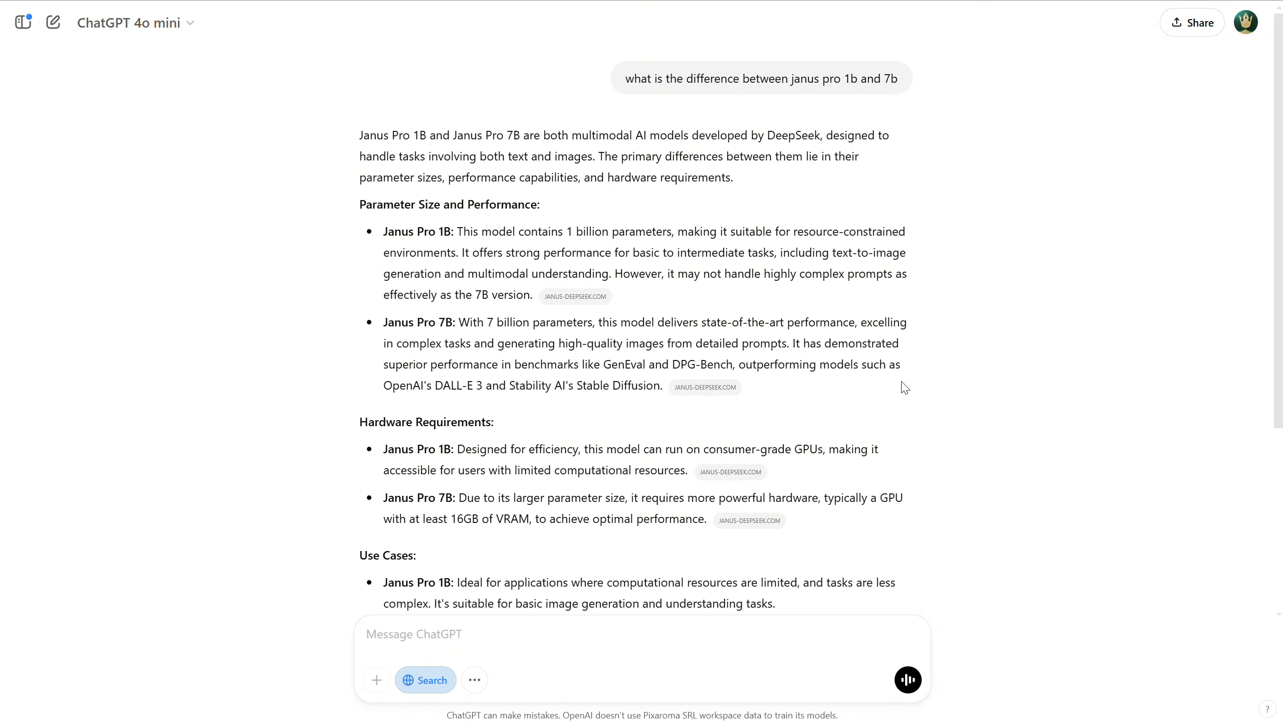
Read ChatGPT's comparison of the two Janus Pro models, highlighting the VRAM figure in the 7B hardware requirements.
scroll(966, 401, "down", 1)
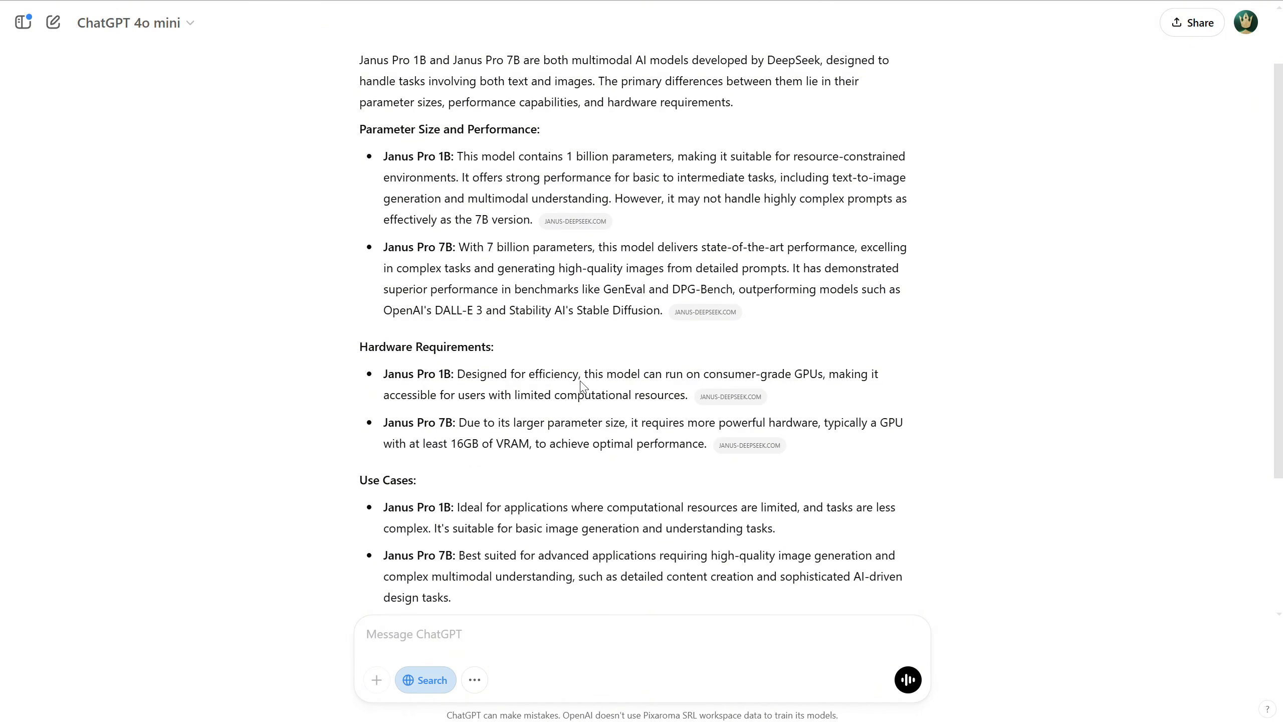
scroll(889, 424, "down", 2)
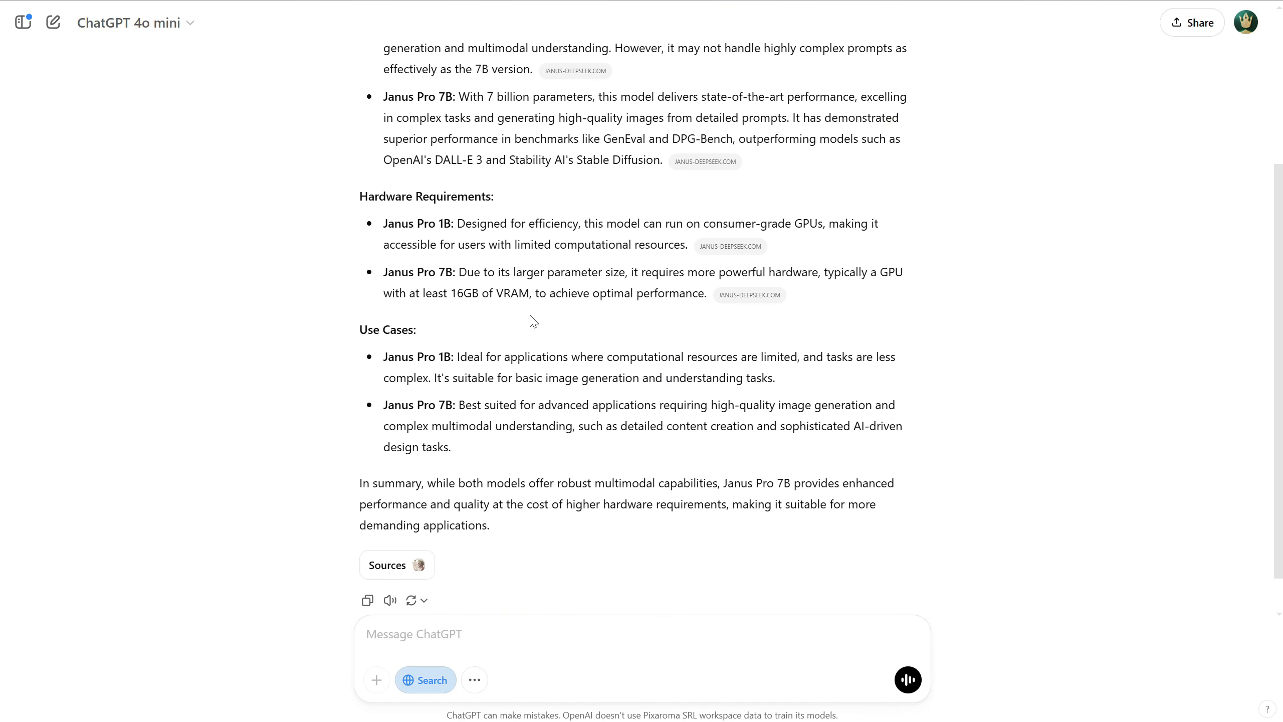
left_click_drag(449, 292, 478, 293)
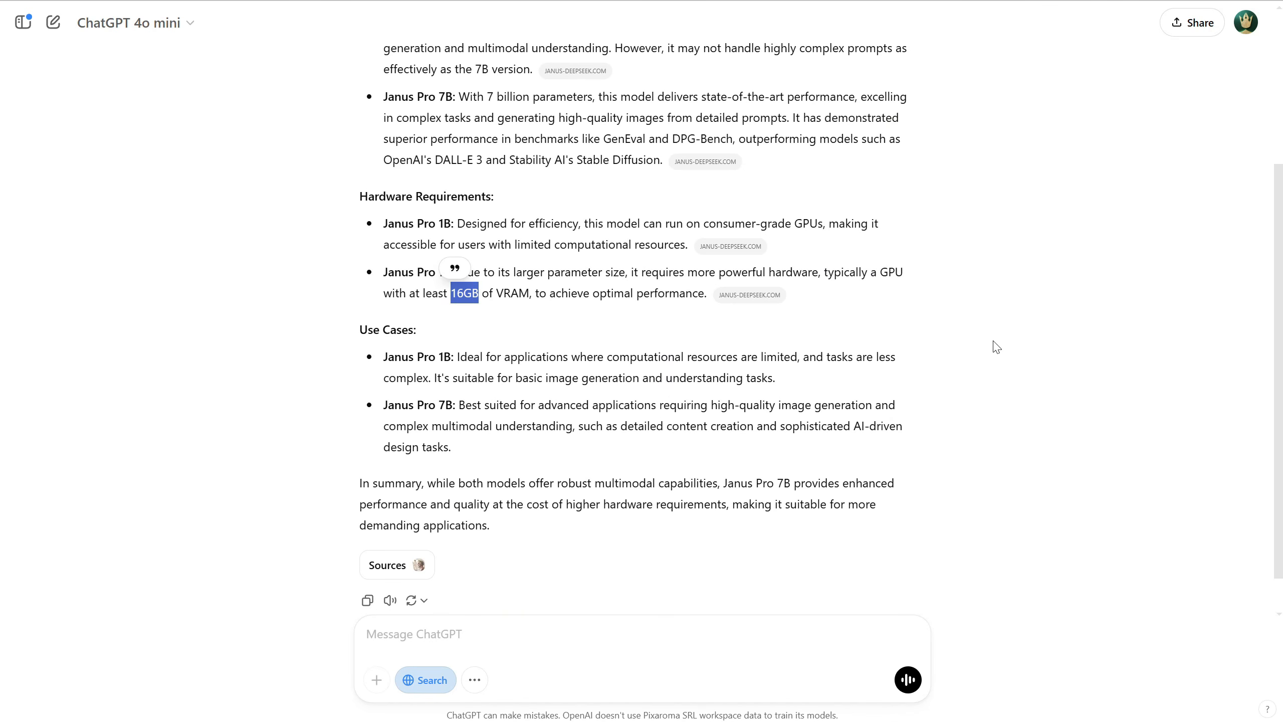
left_click(948, 325)
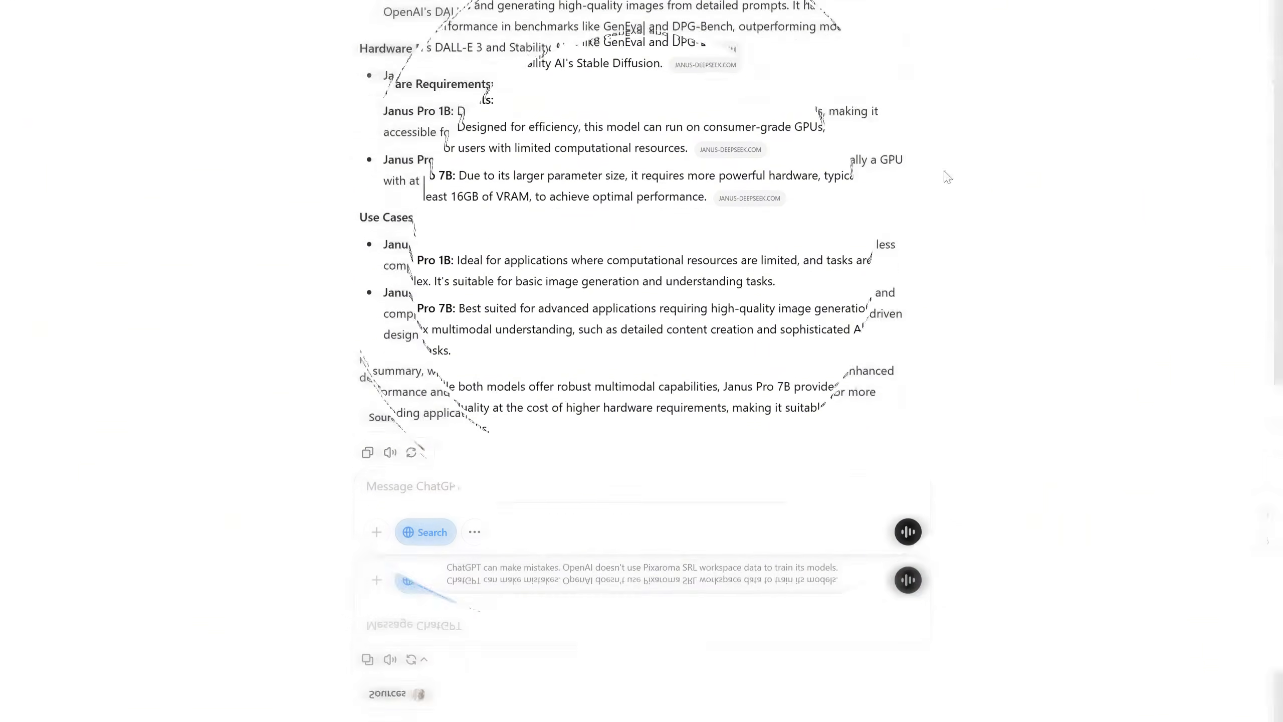